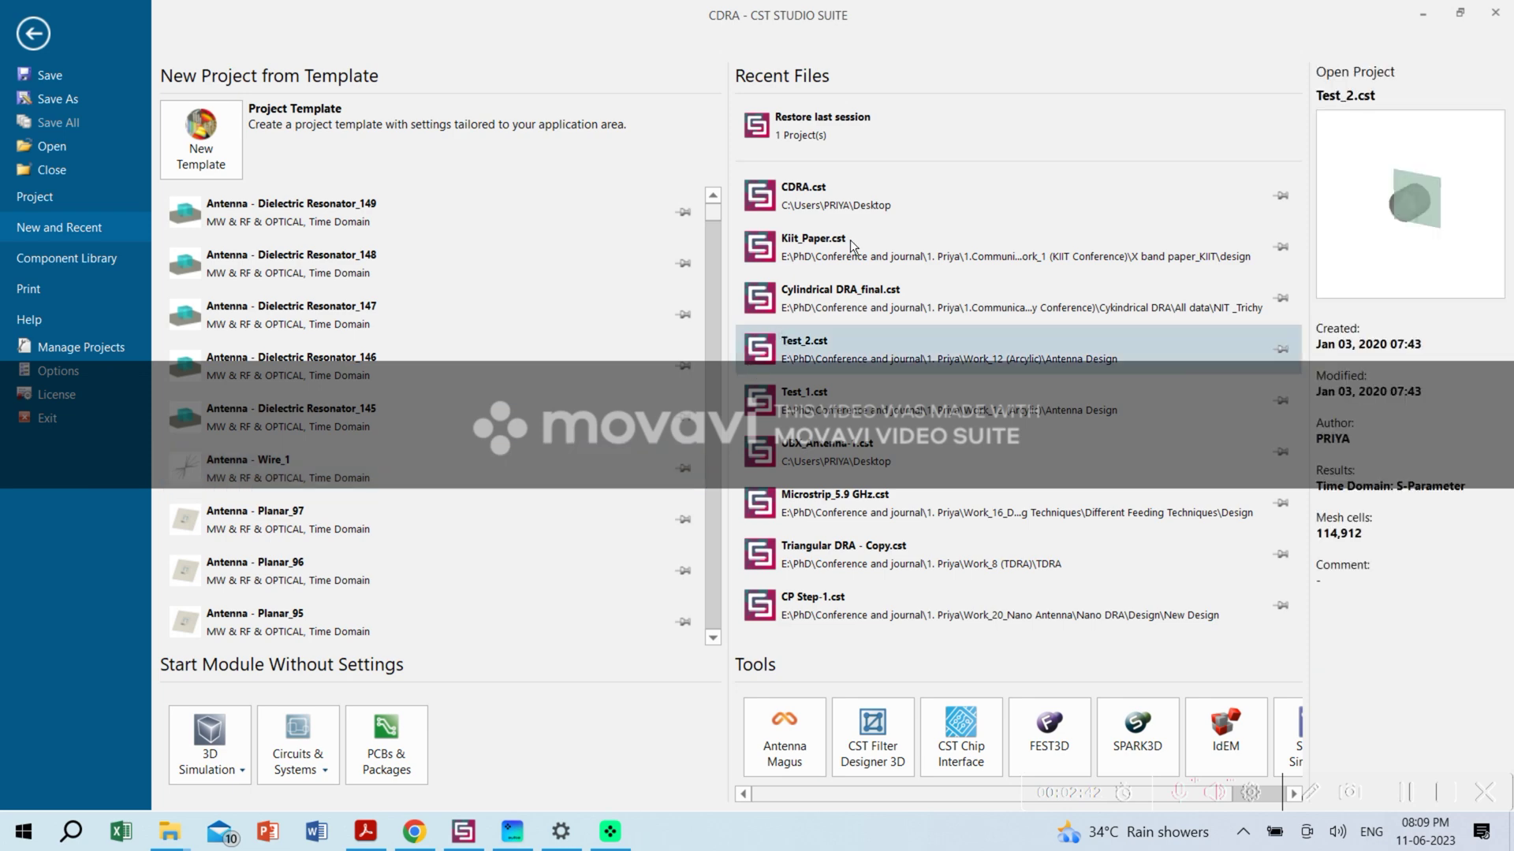
Start a new MW & RF & Optical antenna project template for a Dielectric Resonator, using the Time Domain solver with mm and GHz units
{"action": "left_click", "coordinate": [201, 161]}
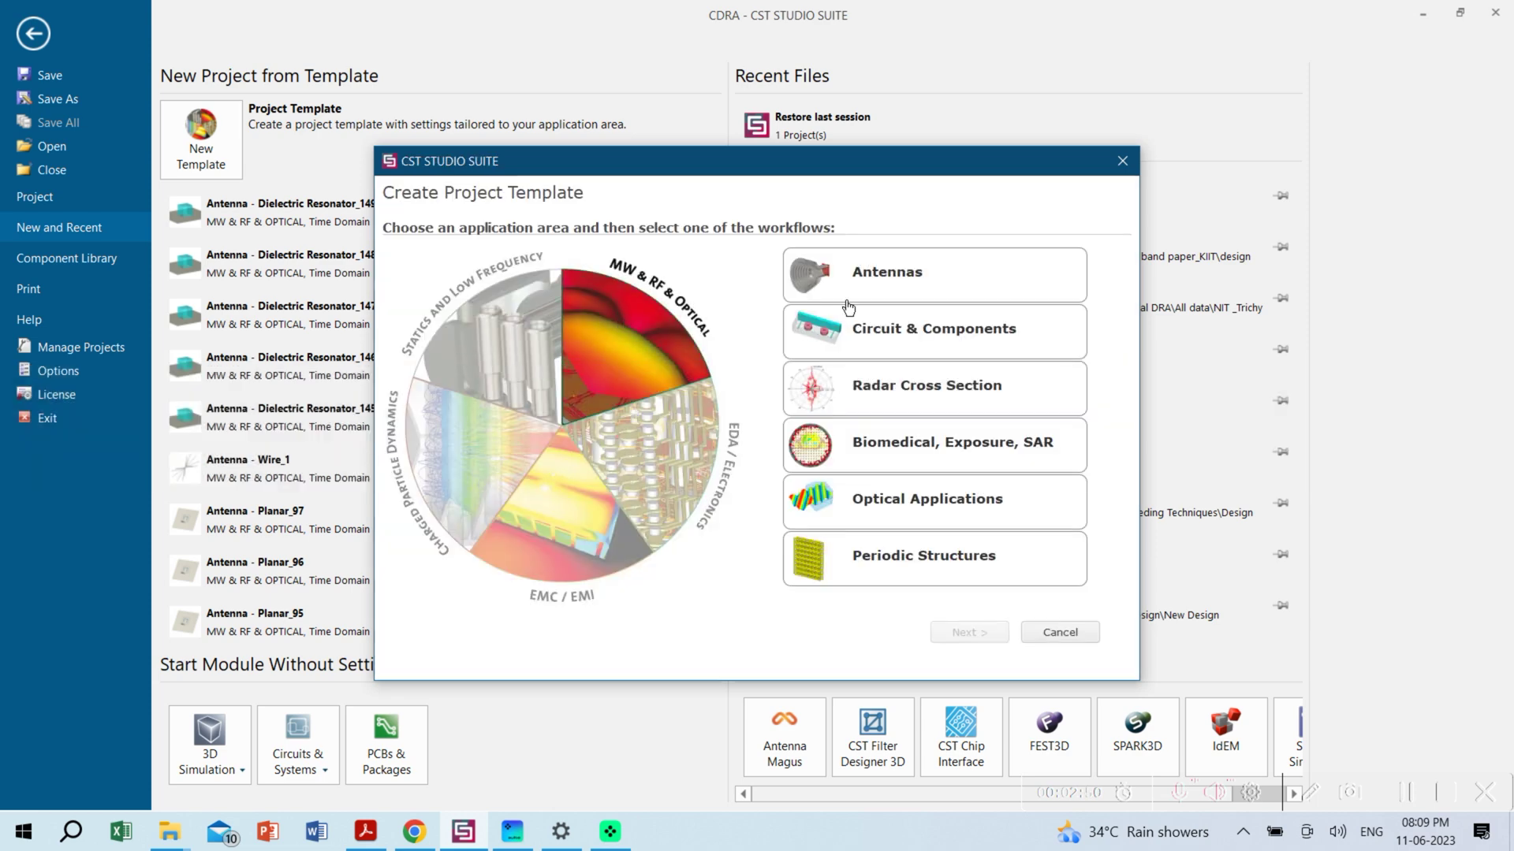
{"action": "left_click", "coordinate": [910, 278]}
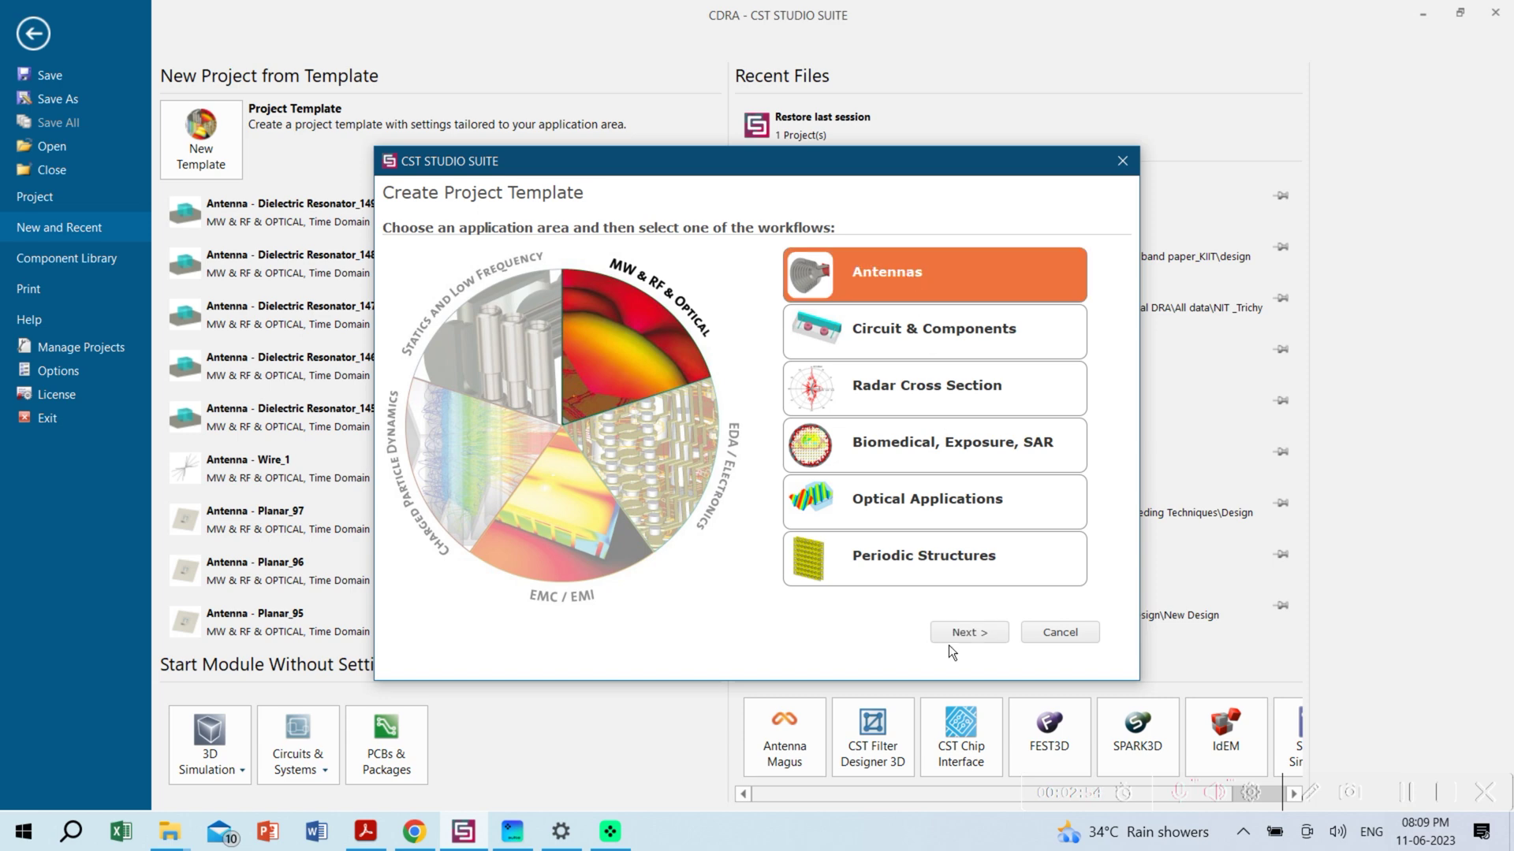
{"action": "left_click", "coordinate": [968, 633]}
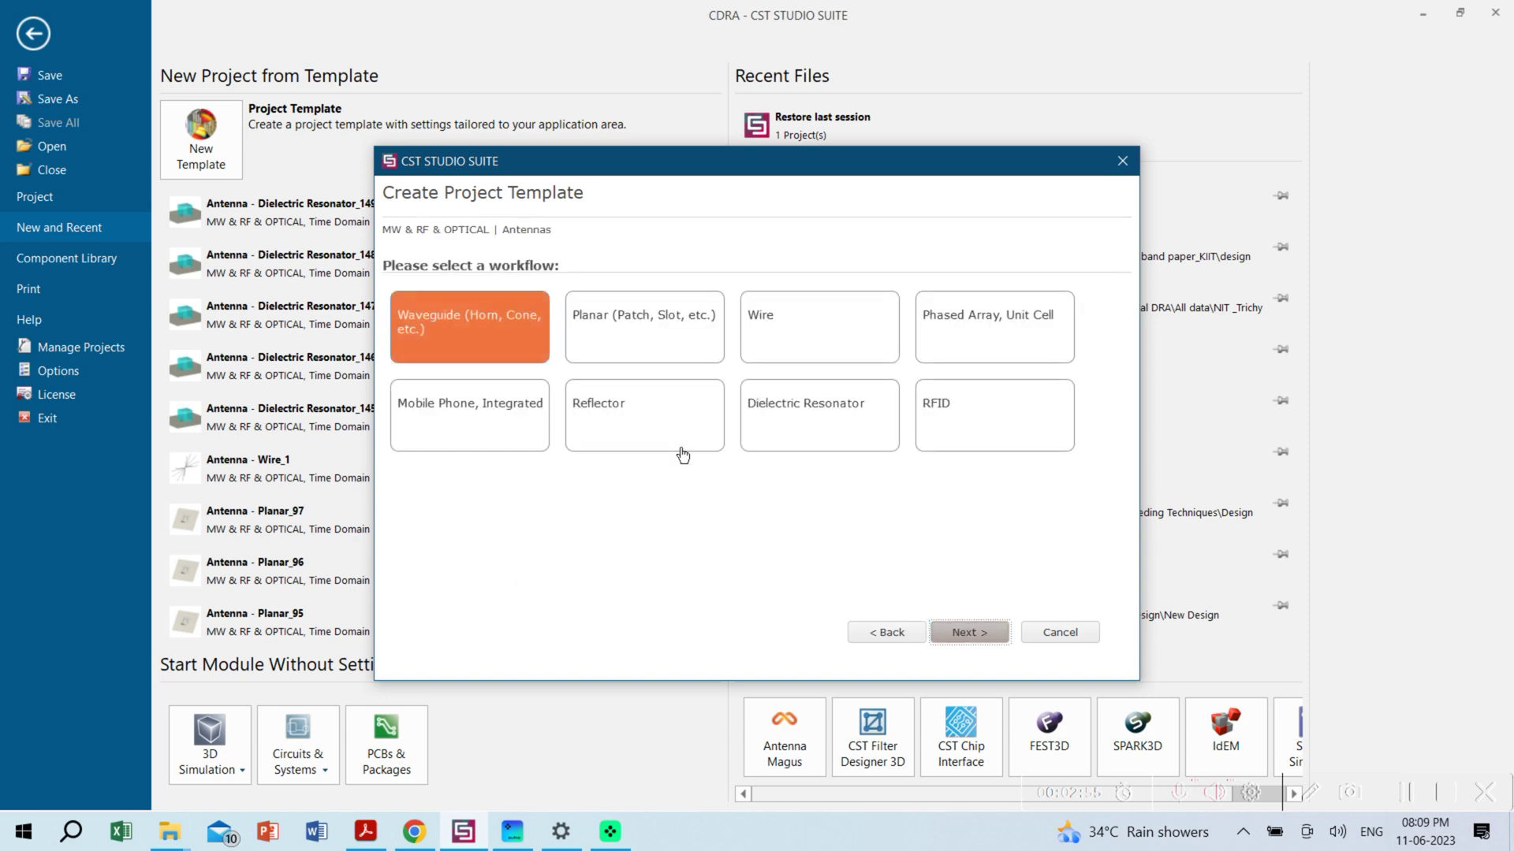
{"action": "left_click", "coordinate": [795, 408]}
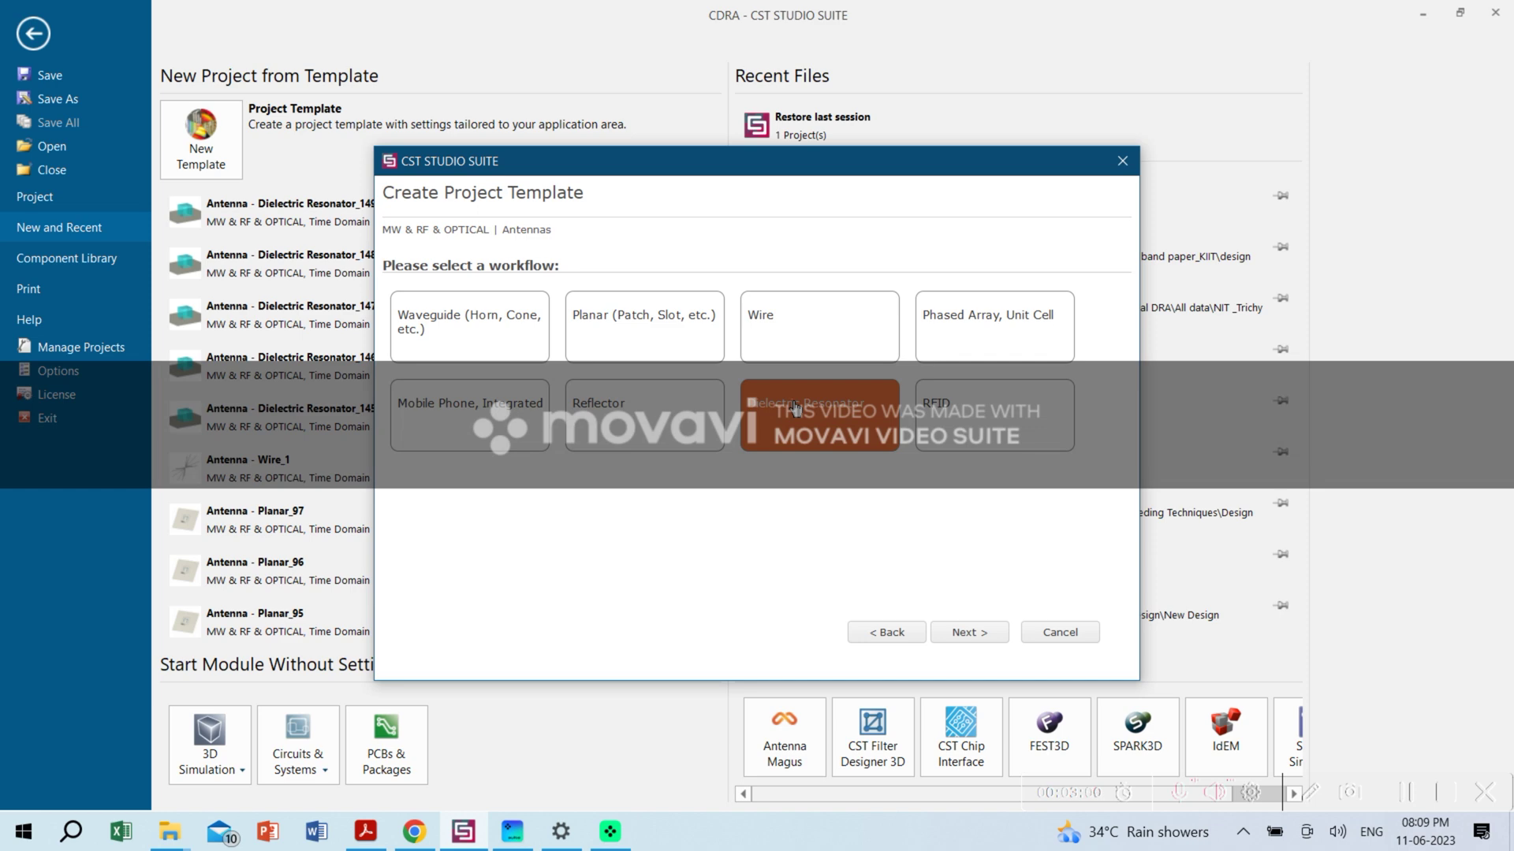
{"action": "left_click", "coordinate": [968, 635]}
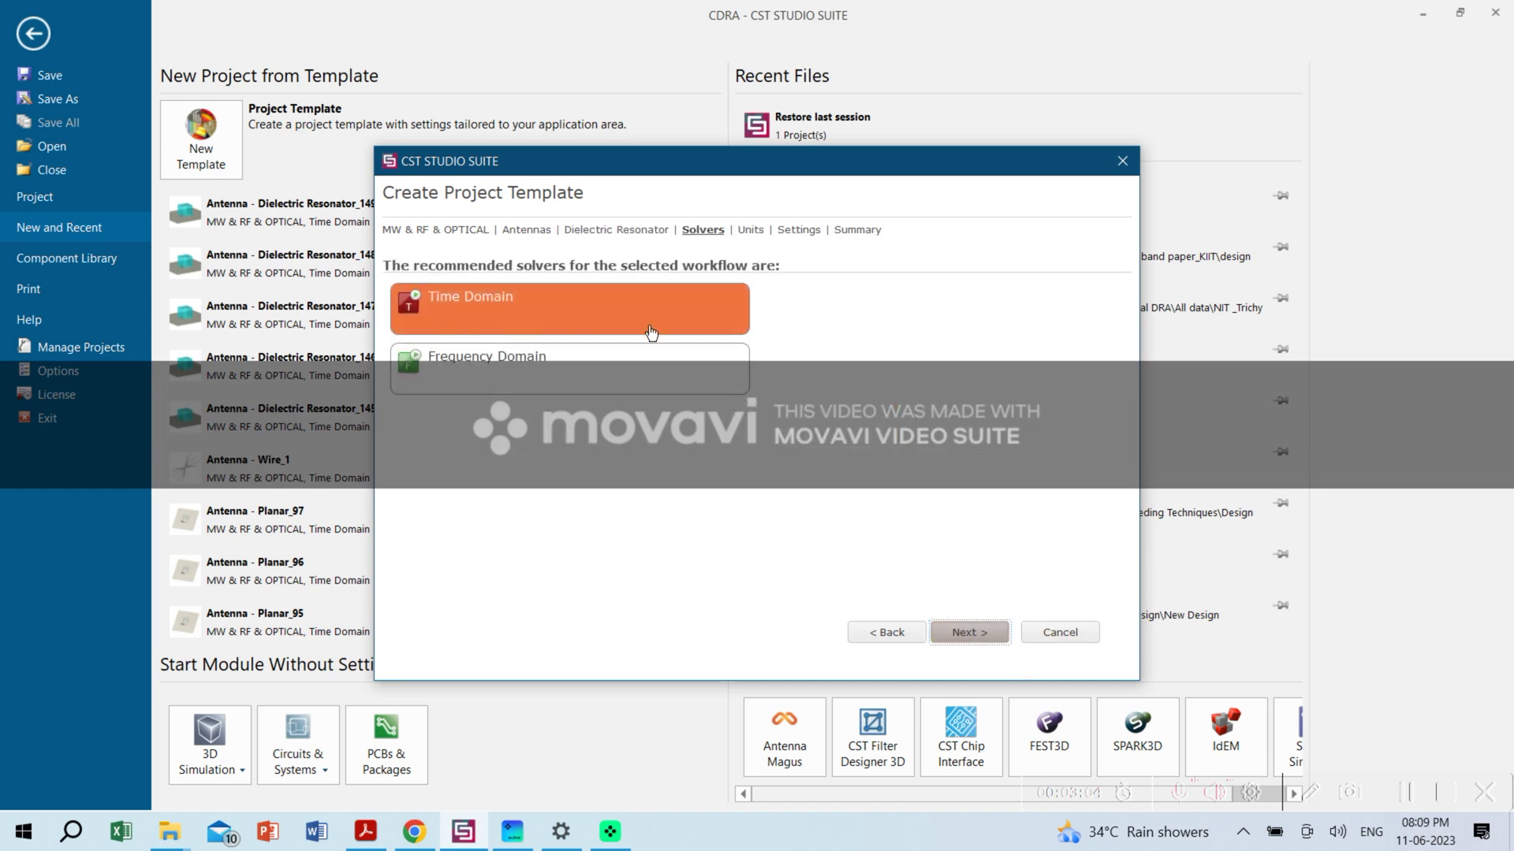
{"action": "left_click", "coordinate": [966, 633]}
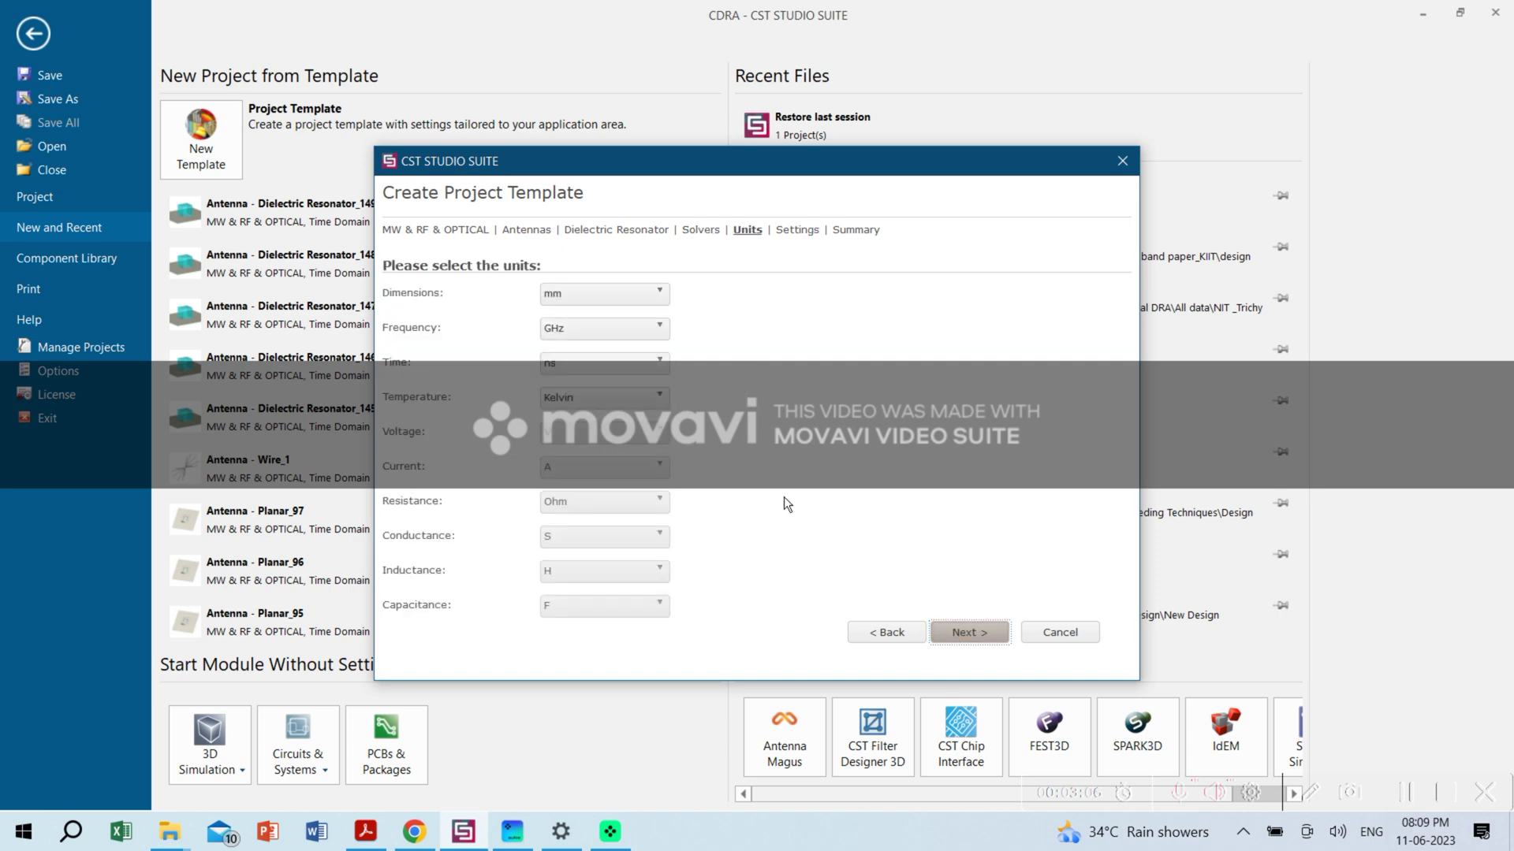
{"action": "left_click", "coordinate": [967, 632]}
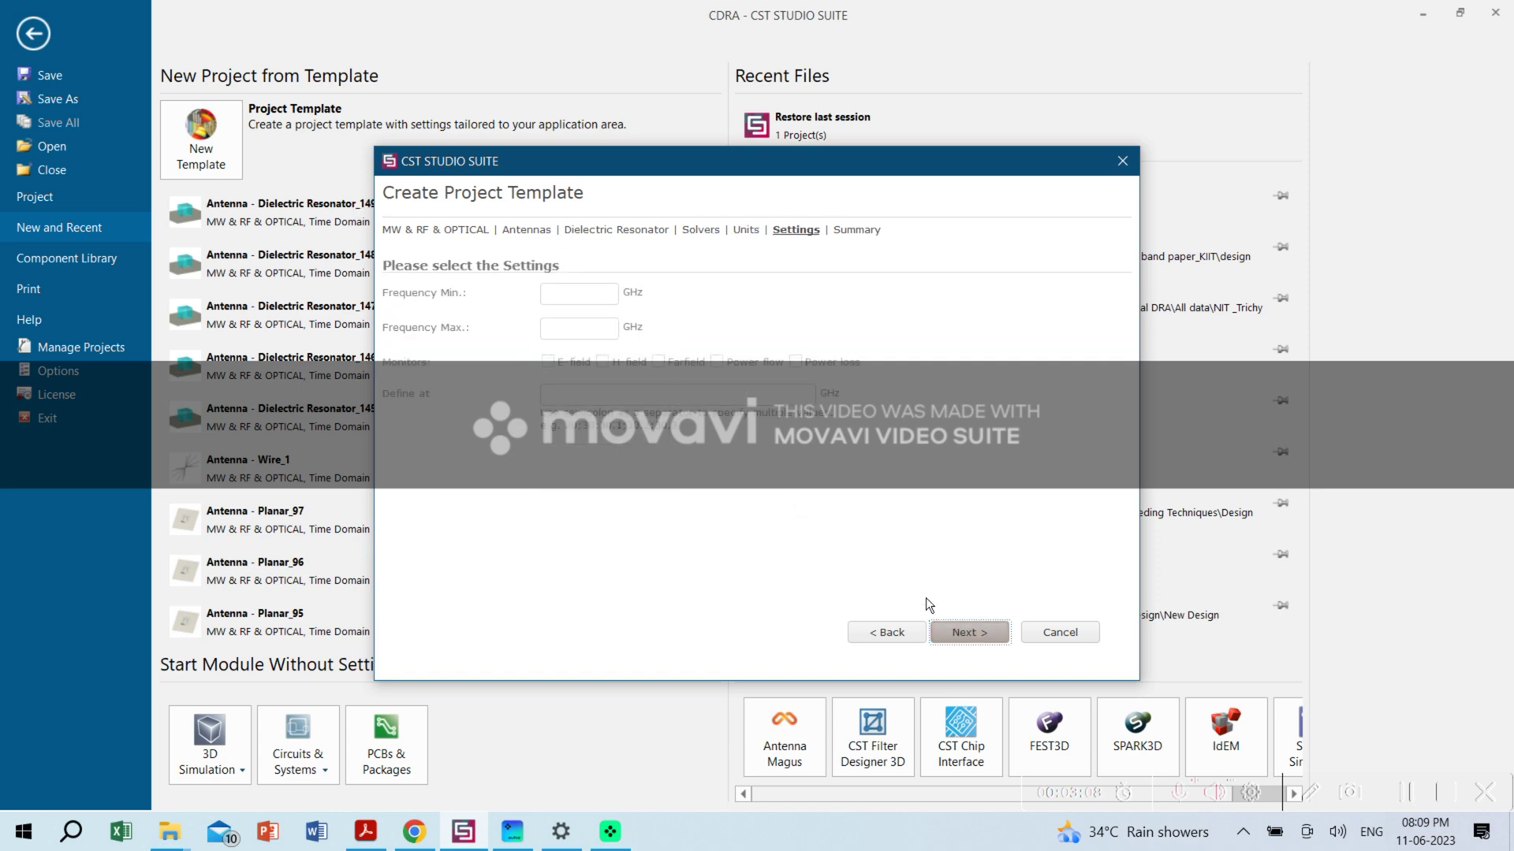
Set the template's frequency range to a minimum of 4.9 GHz and a maximum of 6.9 GHz
{"action": "left_click", "coordinate": [582, 297]}
{"action": "type", "text": "4."}
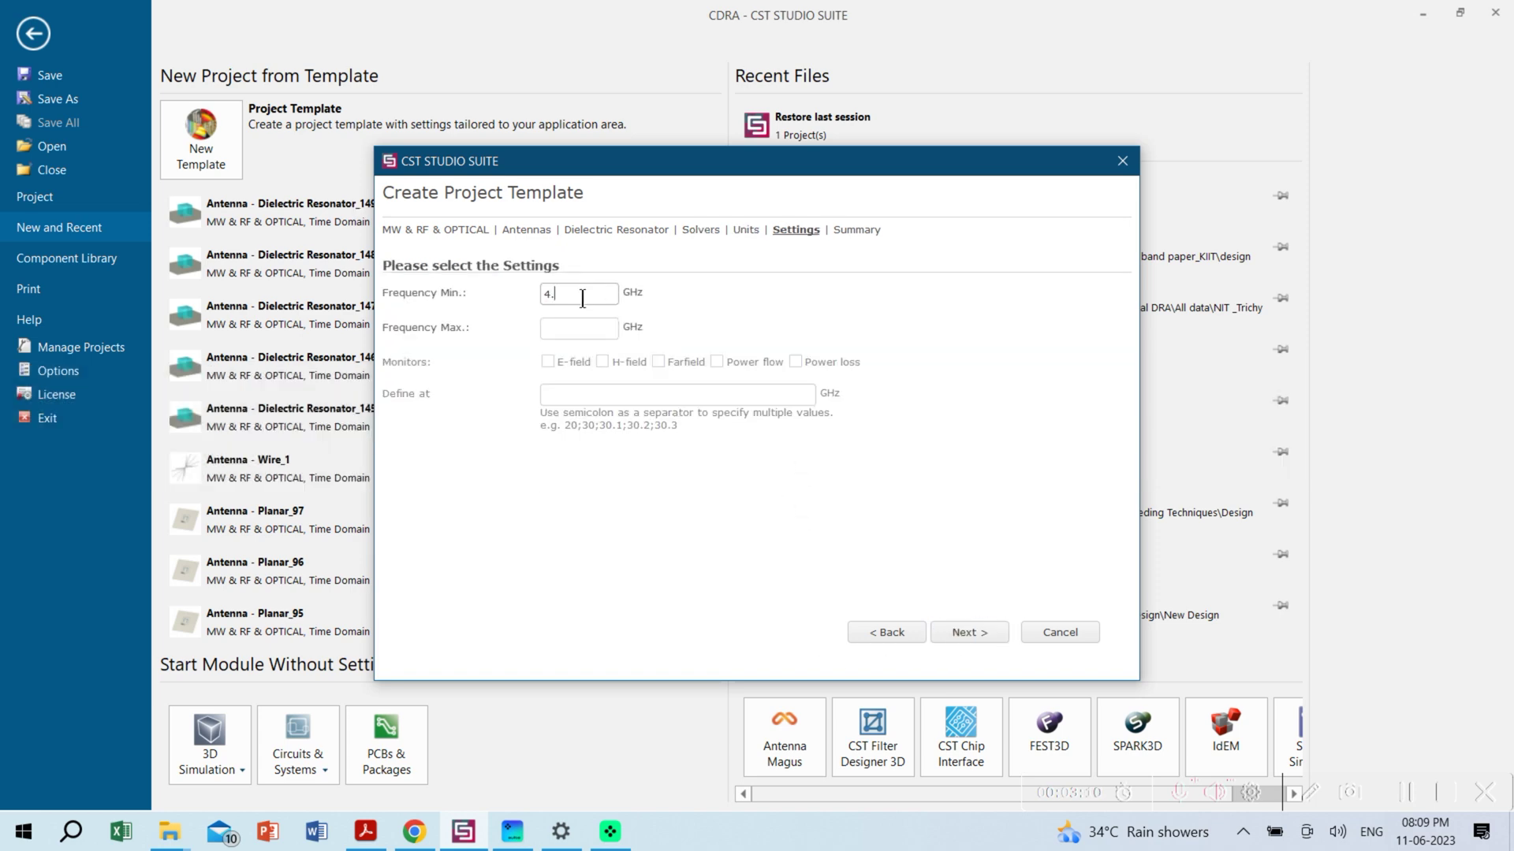
{"action": "type", "text": "9"}
{"action": "left_click", "coordinate": [591, 337]}
{"action": "type", "text": "6"}
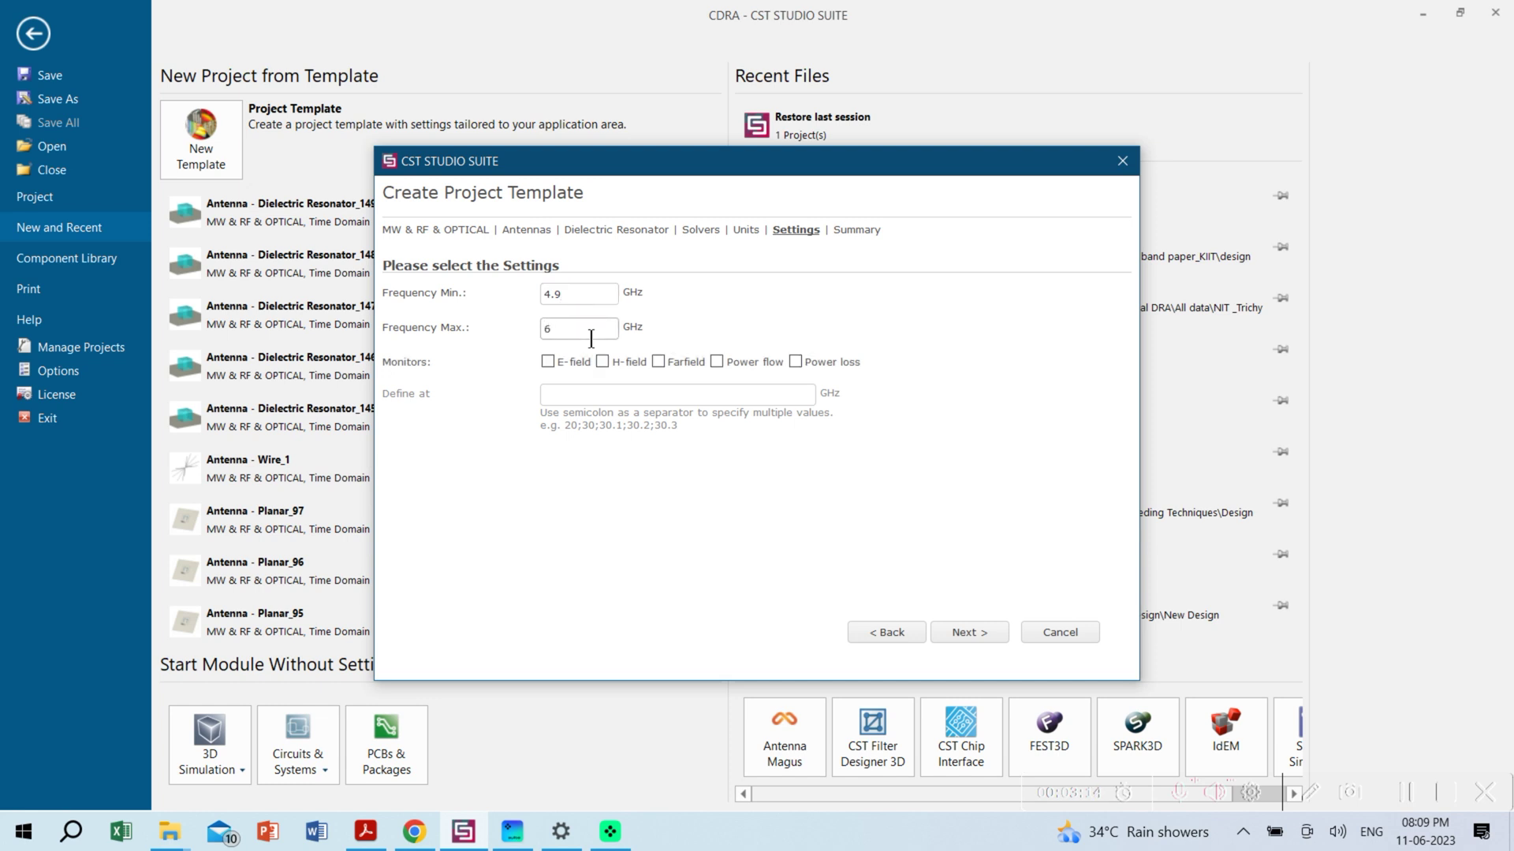
{"action": "type", "text": ".9"}
Enable the E-field, H-field and Farfield monitors at 4.9, 5.9 and 6.9 GHz and create the project template
{"action": "left_click", "coordinate": [548, 361]}
{"action": "left_click", "coordinate": [603, 364]}
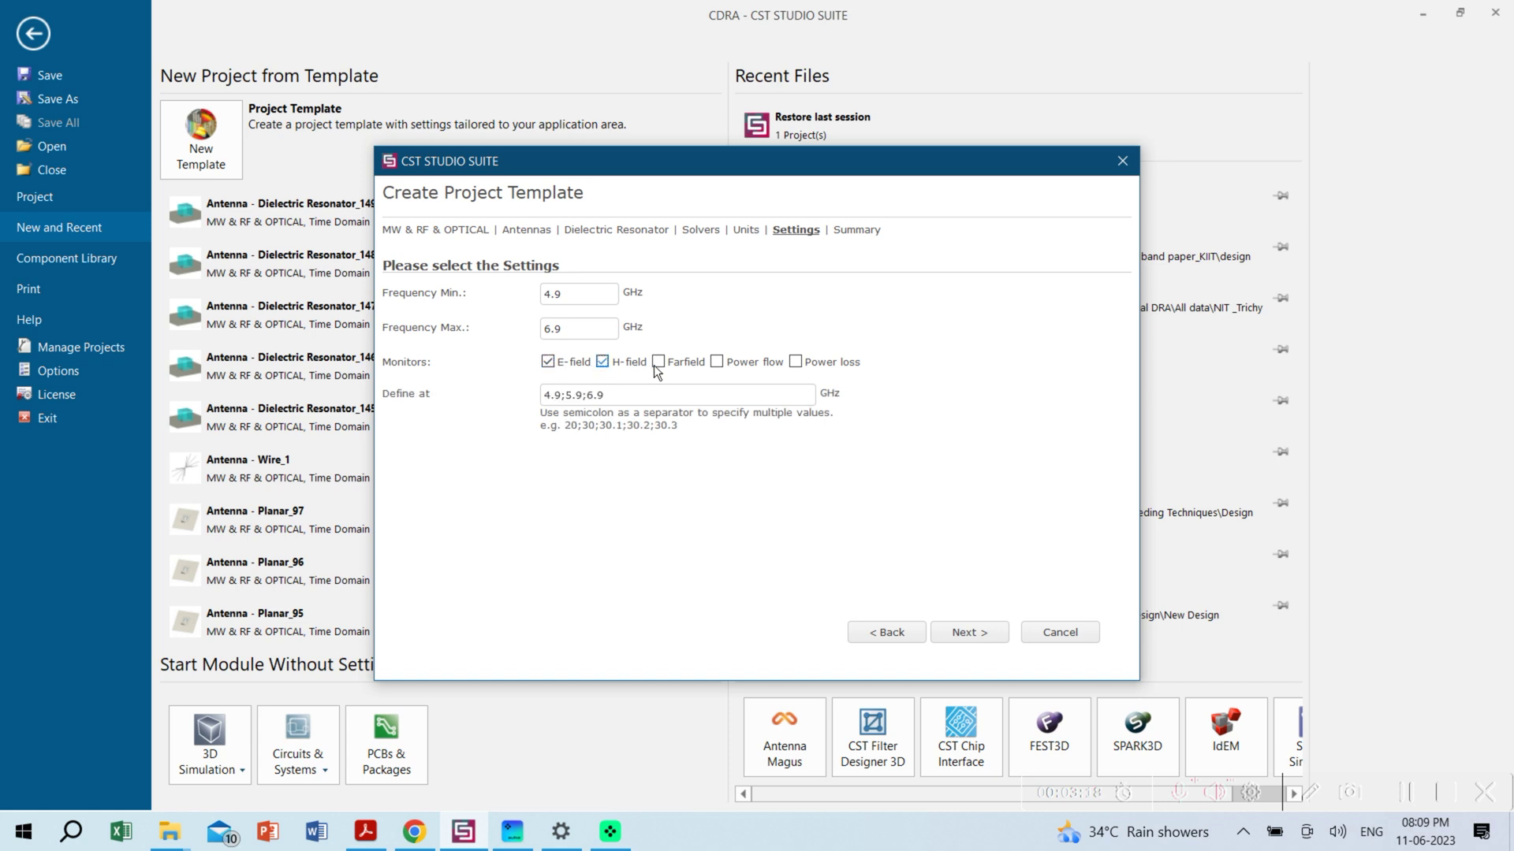
{"action": "left_click", "coordinate": [670, 368]}
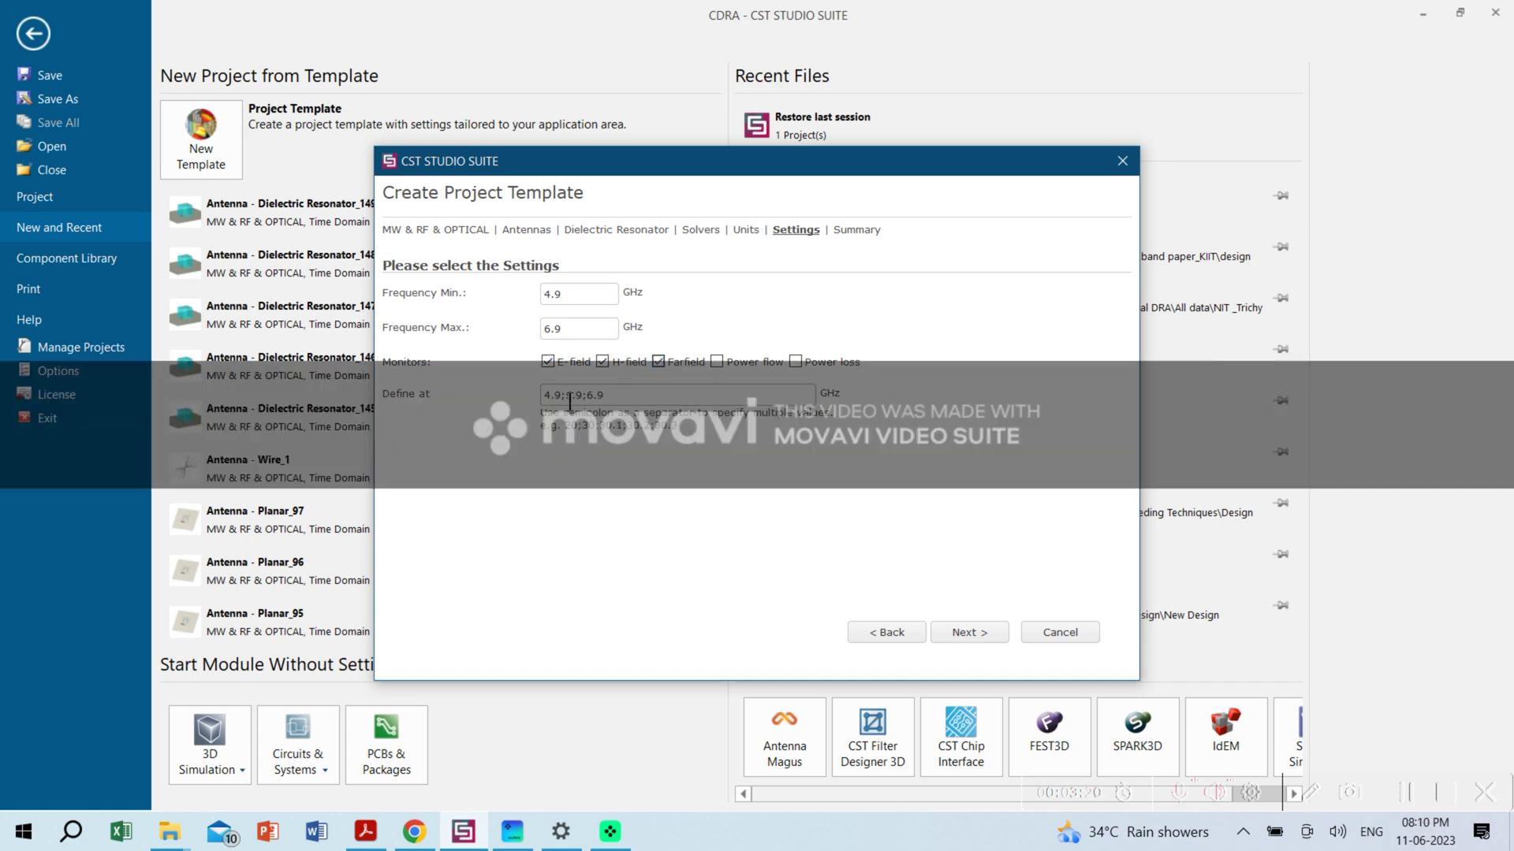
{"action": "left_click", "coordinate": [976, 637]}
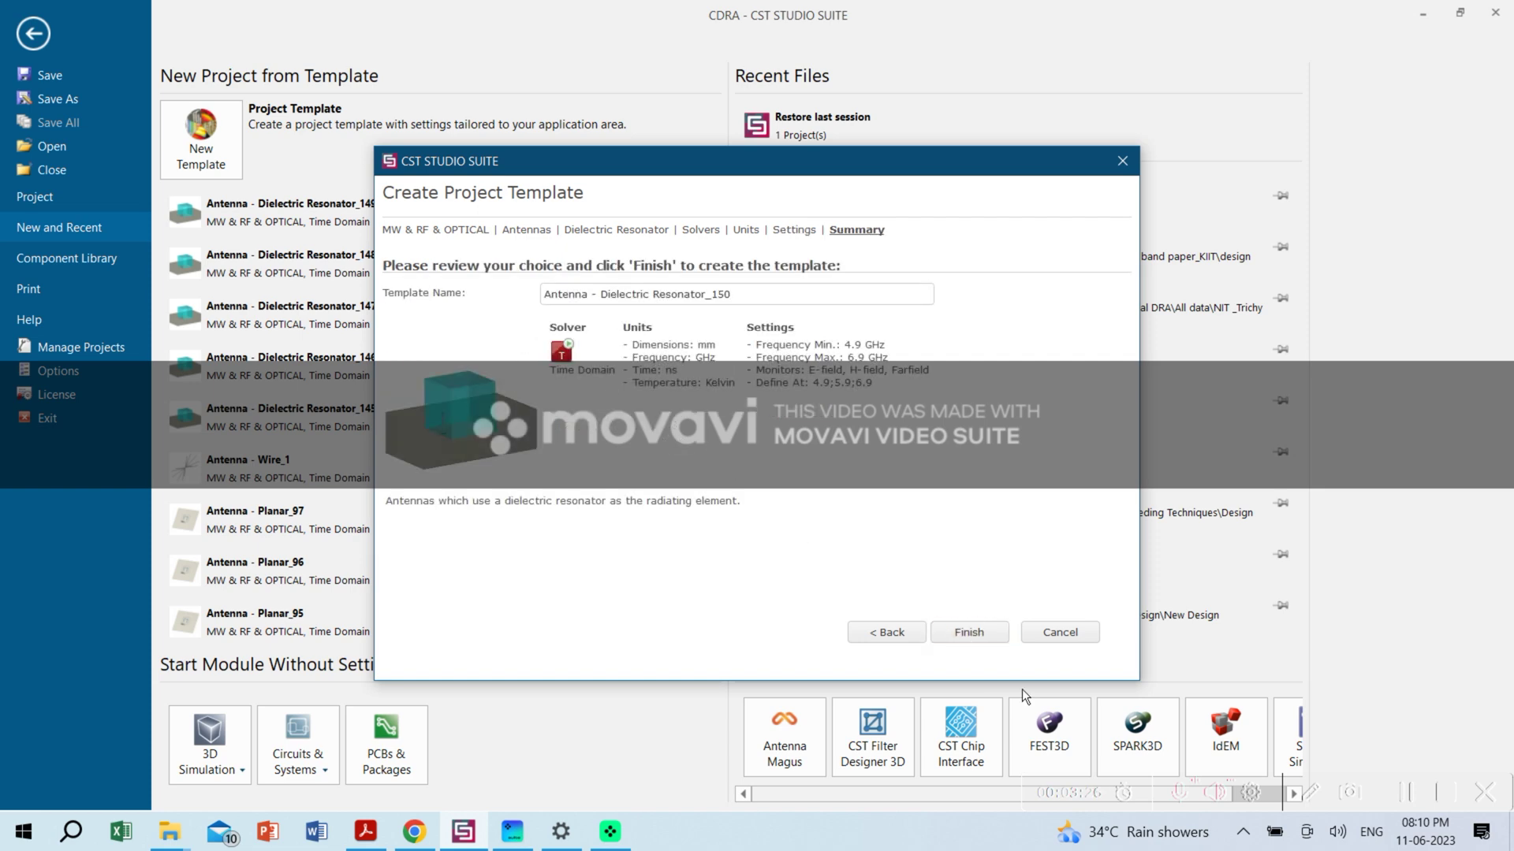
{"action": "left_click", "coordinate": [978, 632]}
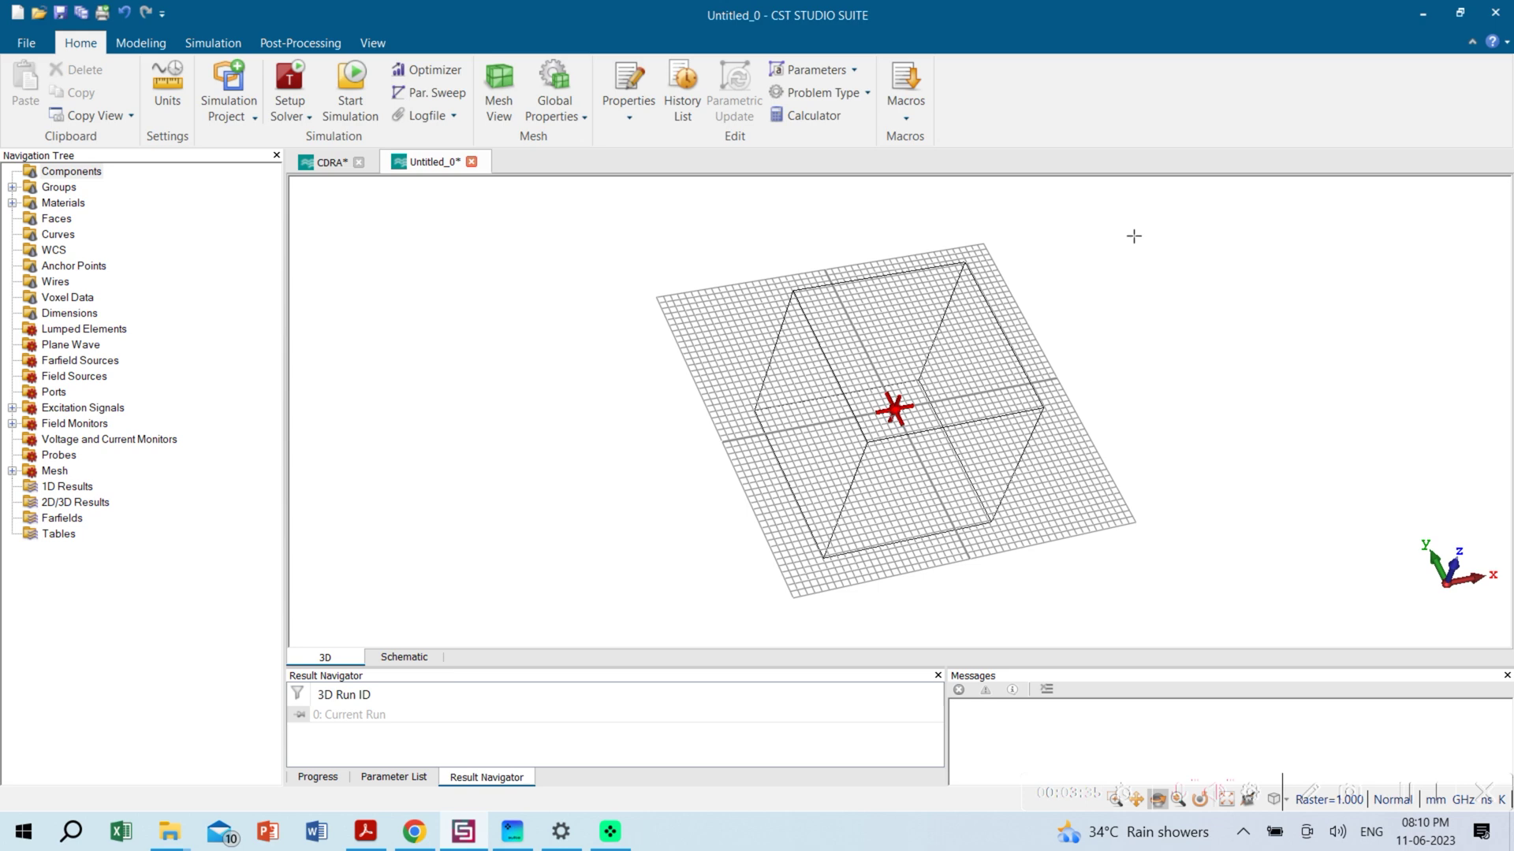
Activate the local working coordinate system and hide the working plane grid
{"action": "left_click", "coordinate": [141, 42]}
{"action": "left_click", "coordinate": [1172, 84]}
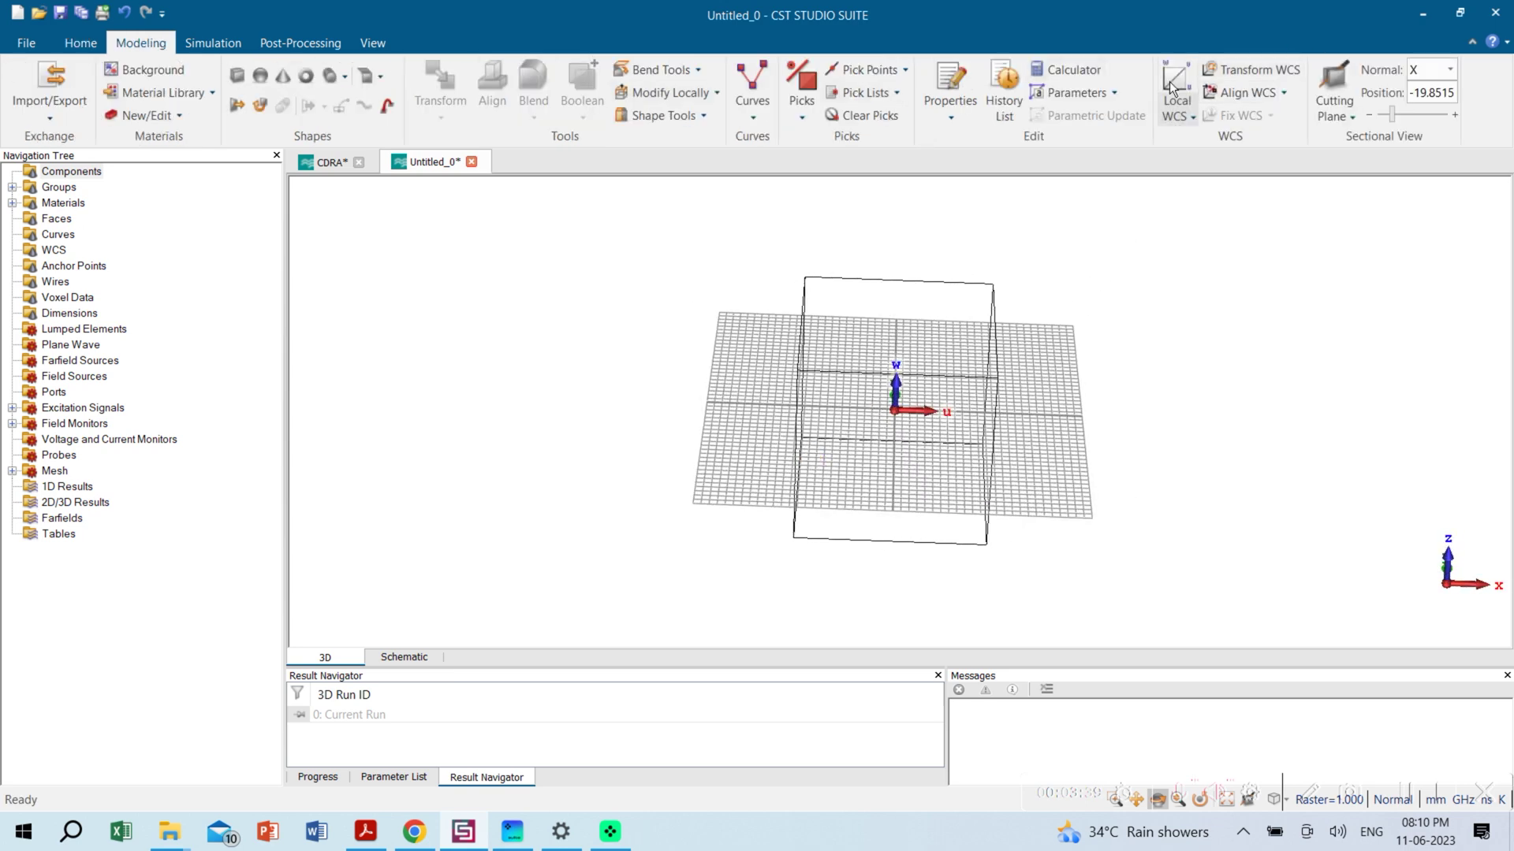
{"action": "left_click", "coordinate": [375, 42]}
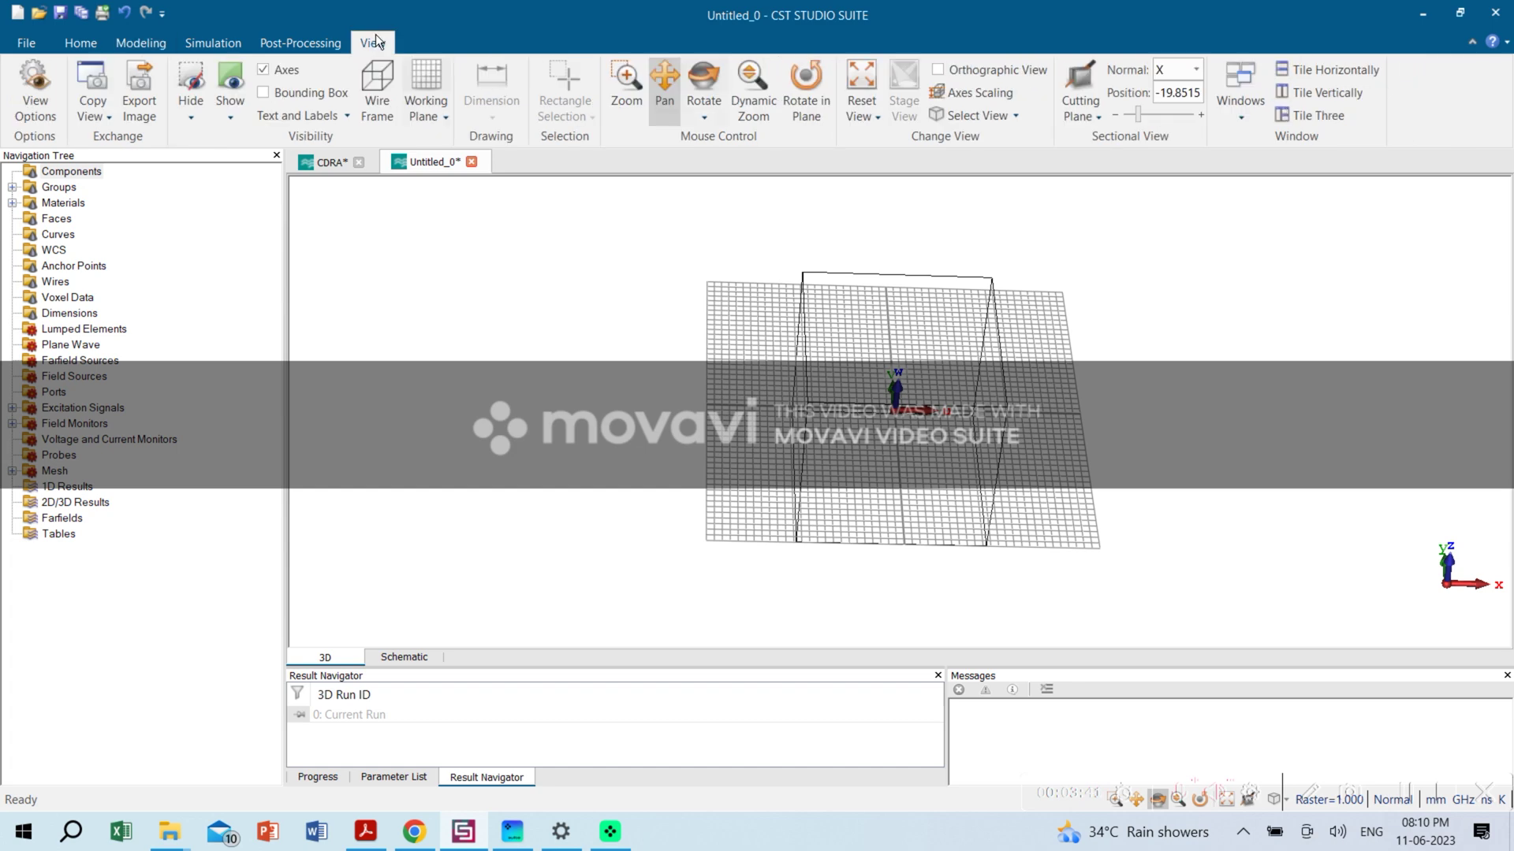
{"action": "left_click", "coordinate": [426, 79]}
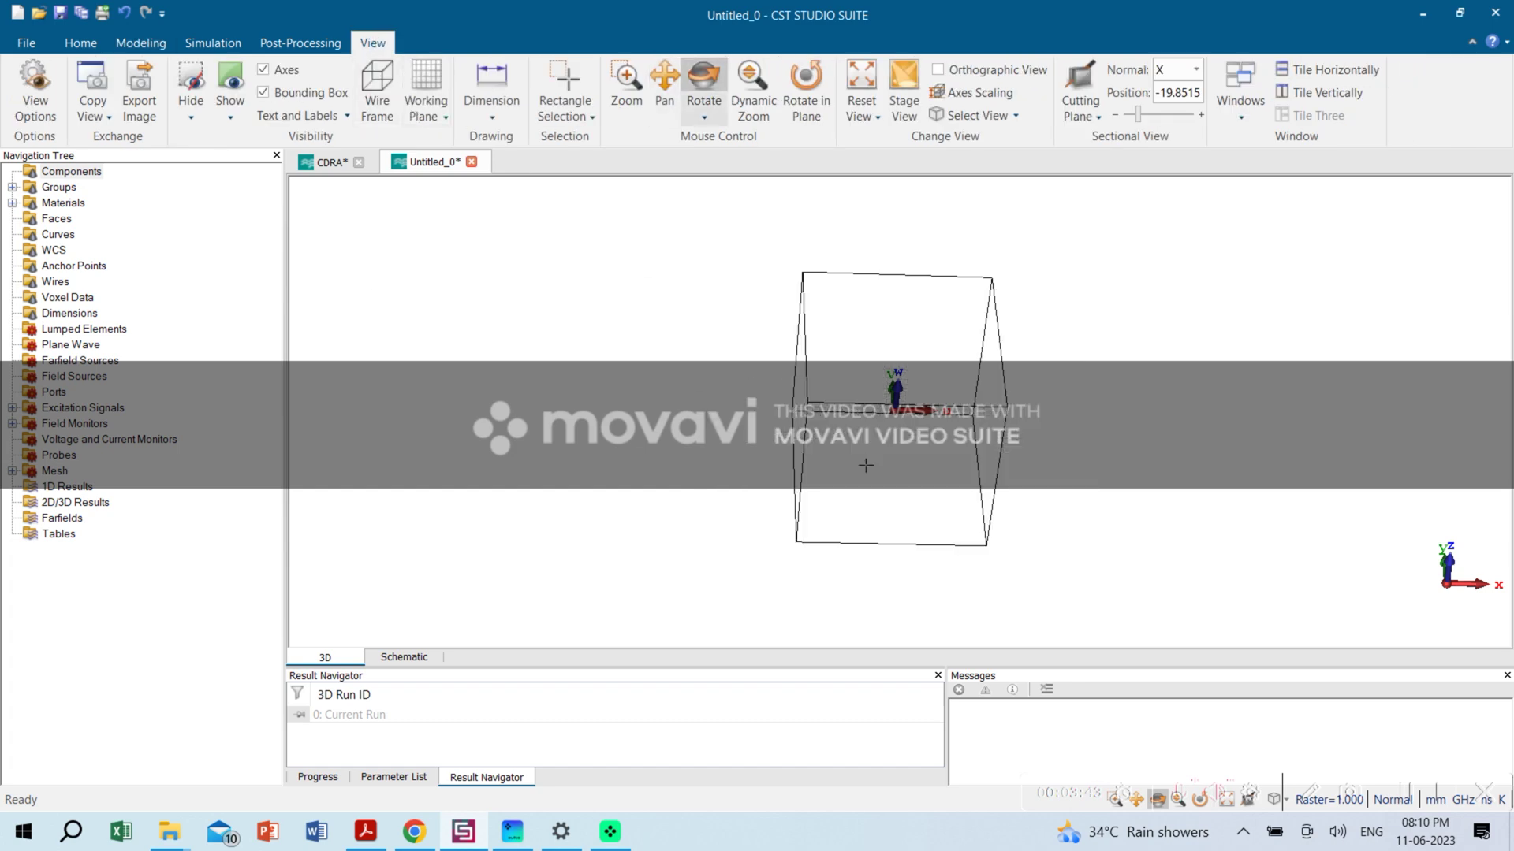
{"action": "left_click_drag", "start_coordinate": [866, 465], "coordinate": [885, 513]}
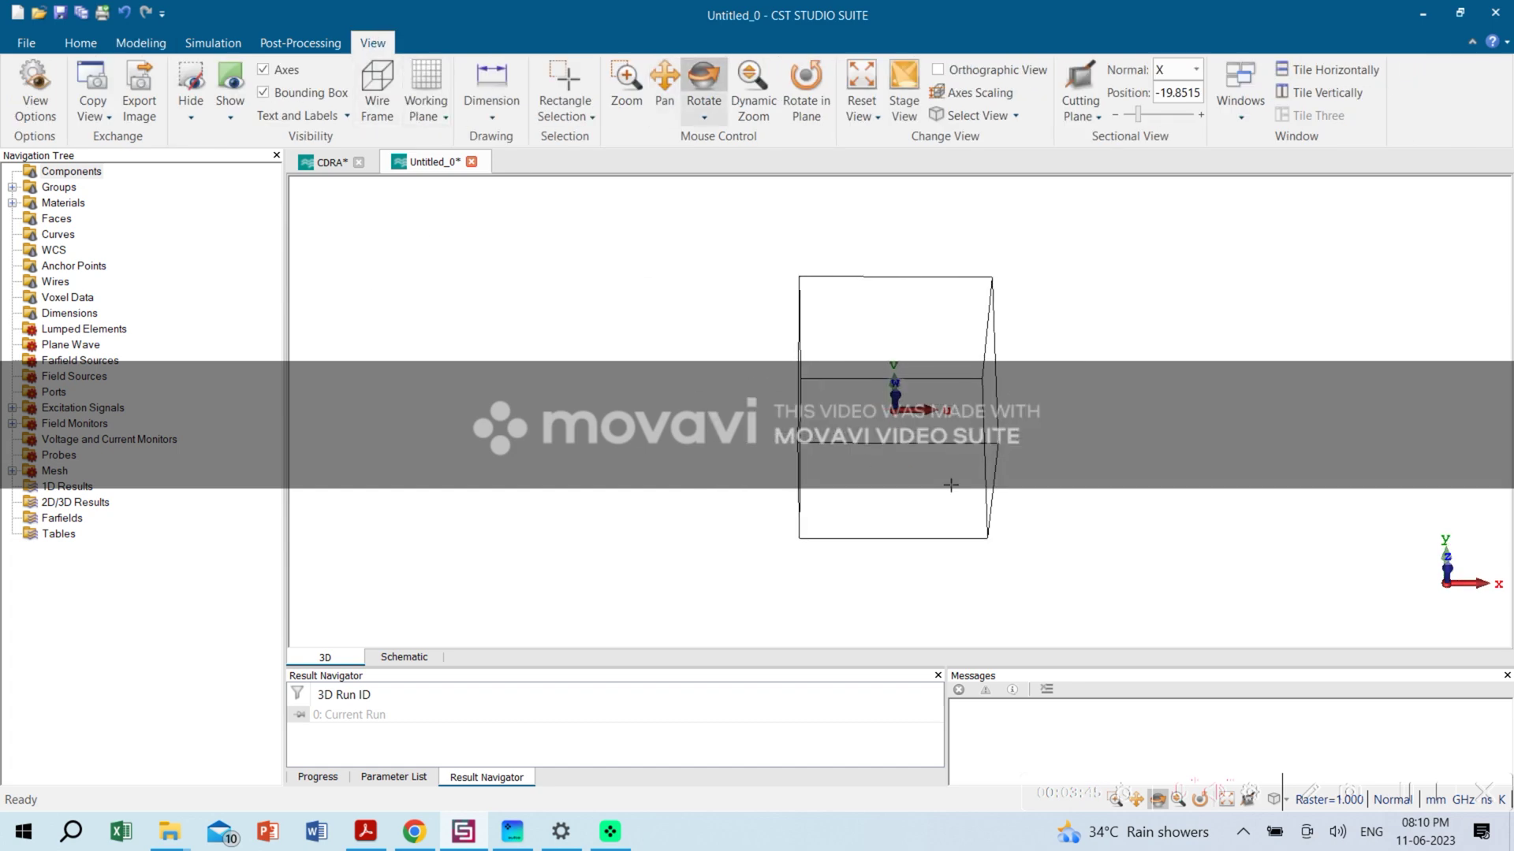
{"action": "left_click_drag", "start_coordinate": [1080, 495], "coordinate": [1058, 429]}
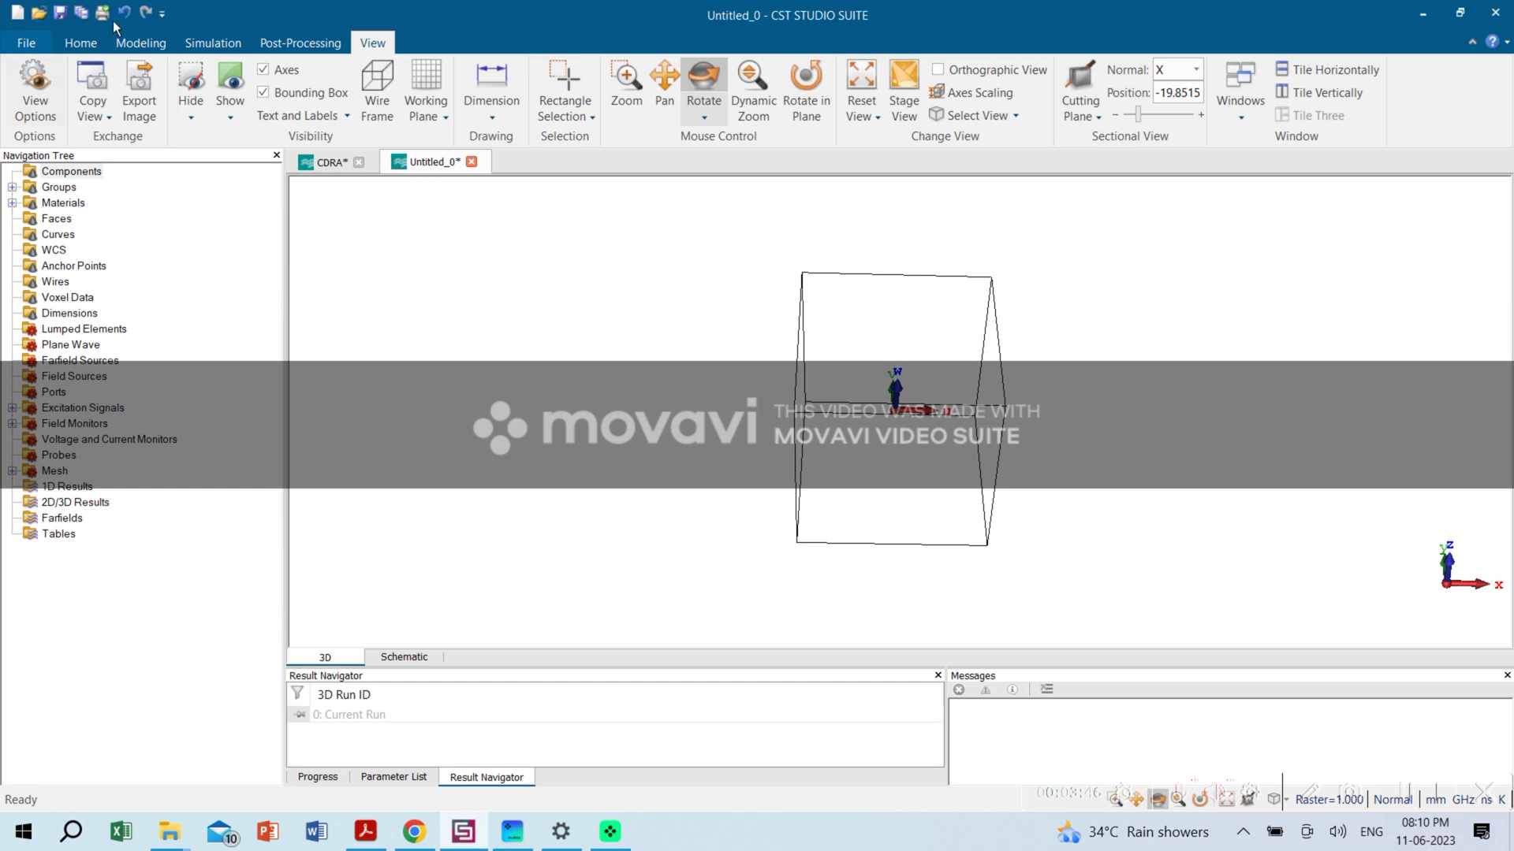
Draw a brick around the origin about 24 mm by 23 mm in U and V and 2 mm high
{"action": "left_click", "coordinate": [141, 43]}
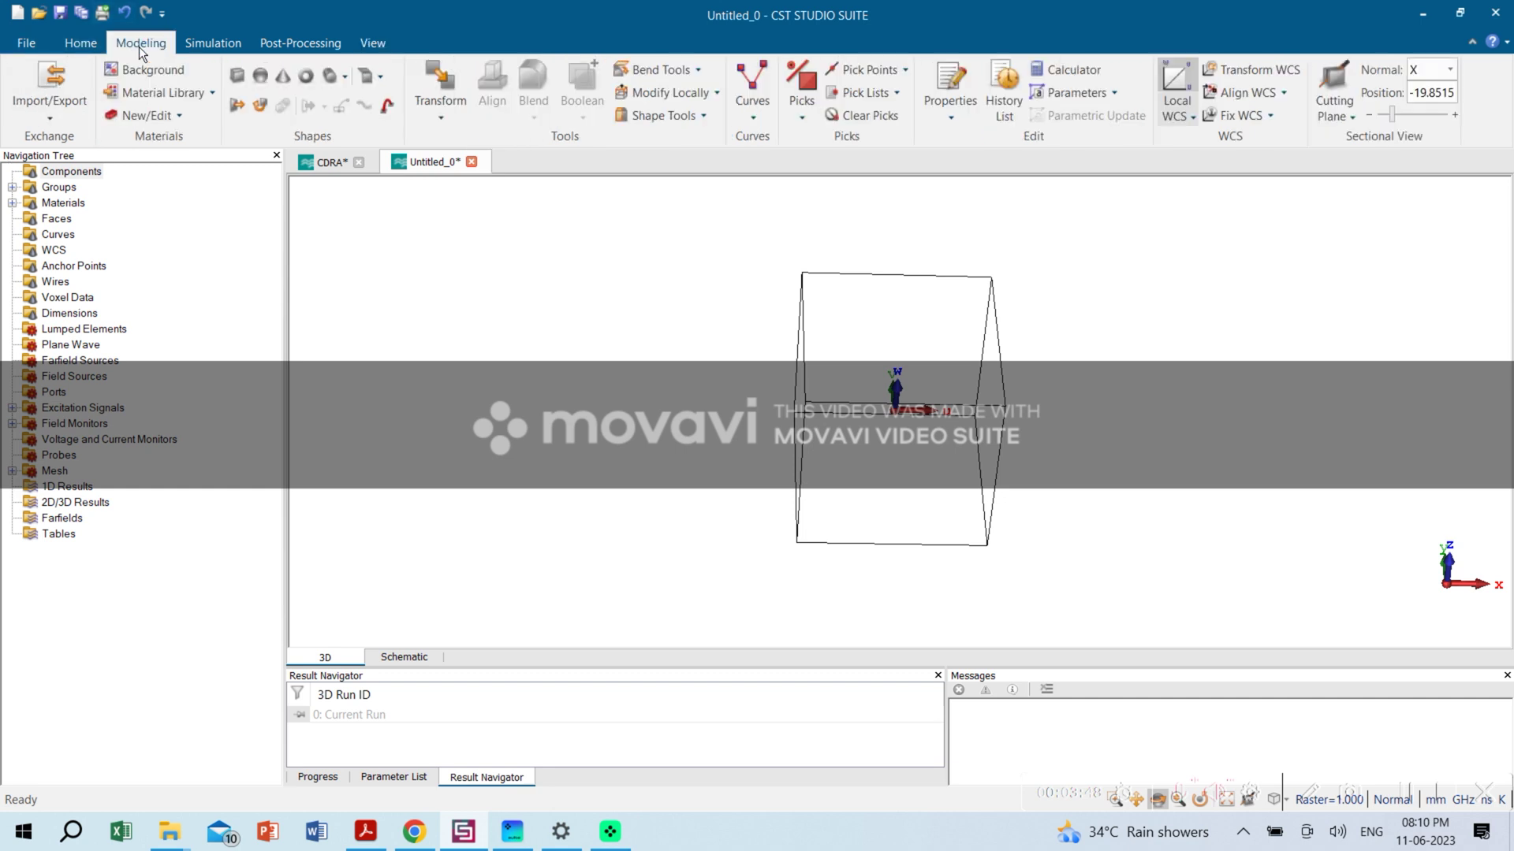
{"action": "left_click", "coordinate": [239, 78]}
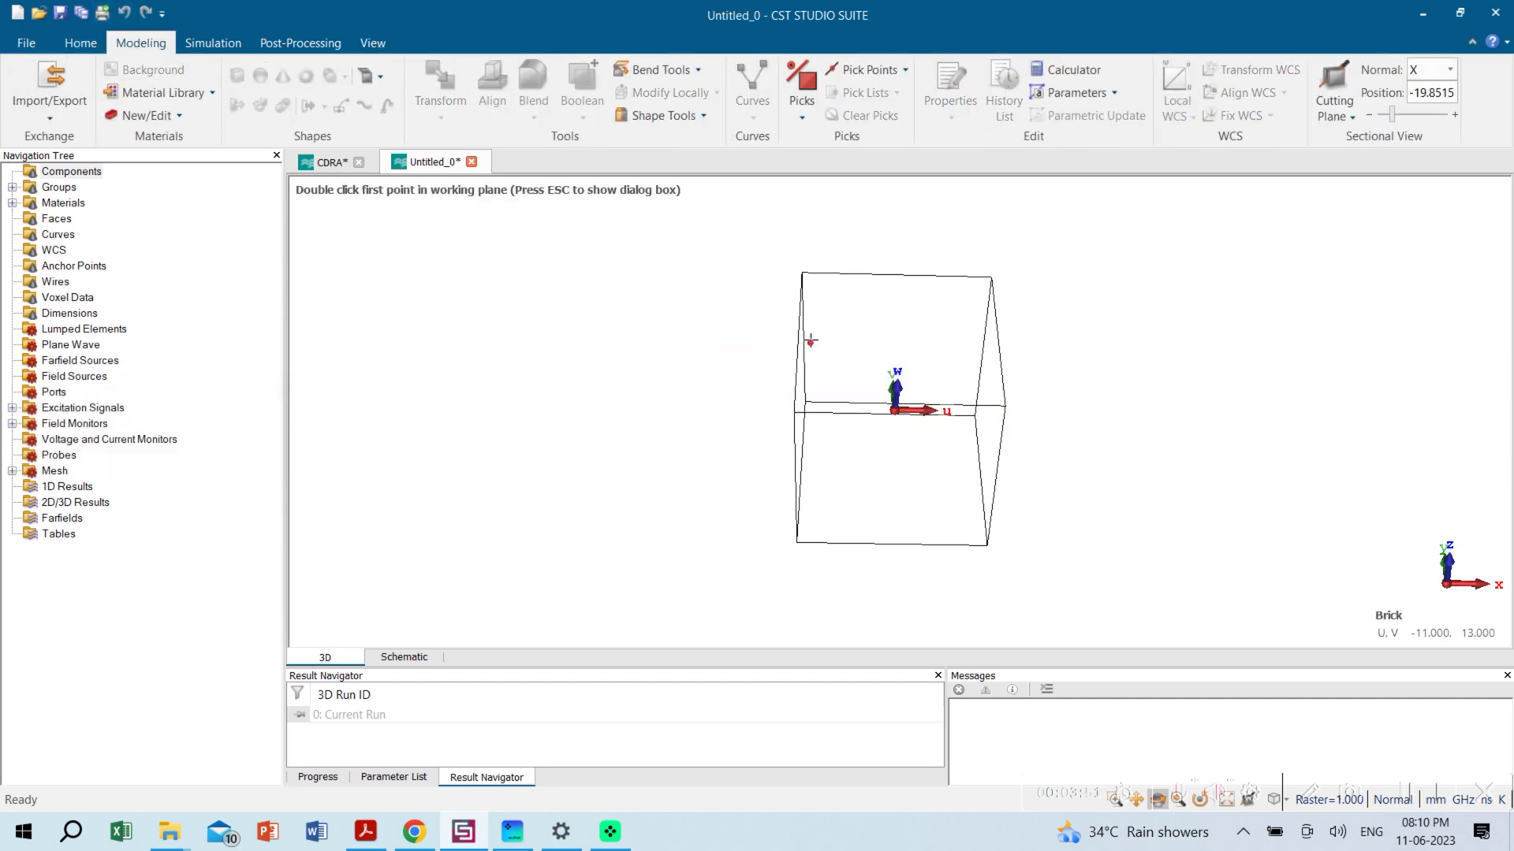
{"action": "double_click", "coordinate": [811, 340]}
{"action": "double_click", "coordinate": [985, 447]}
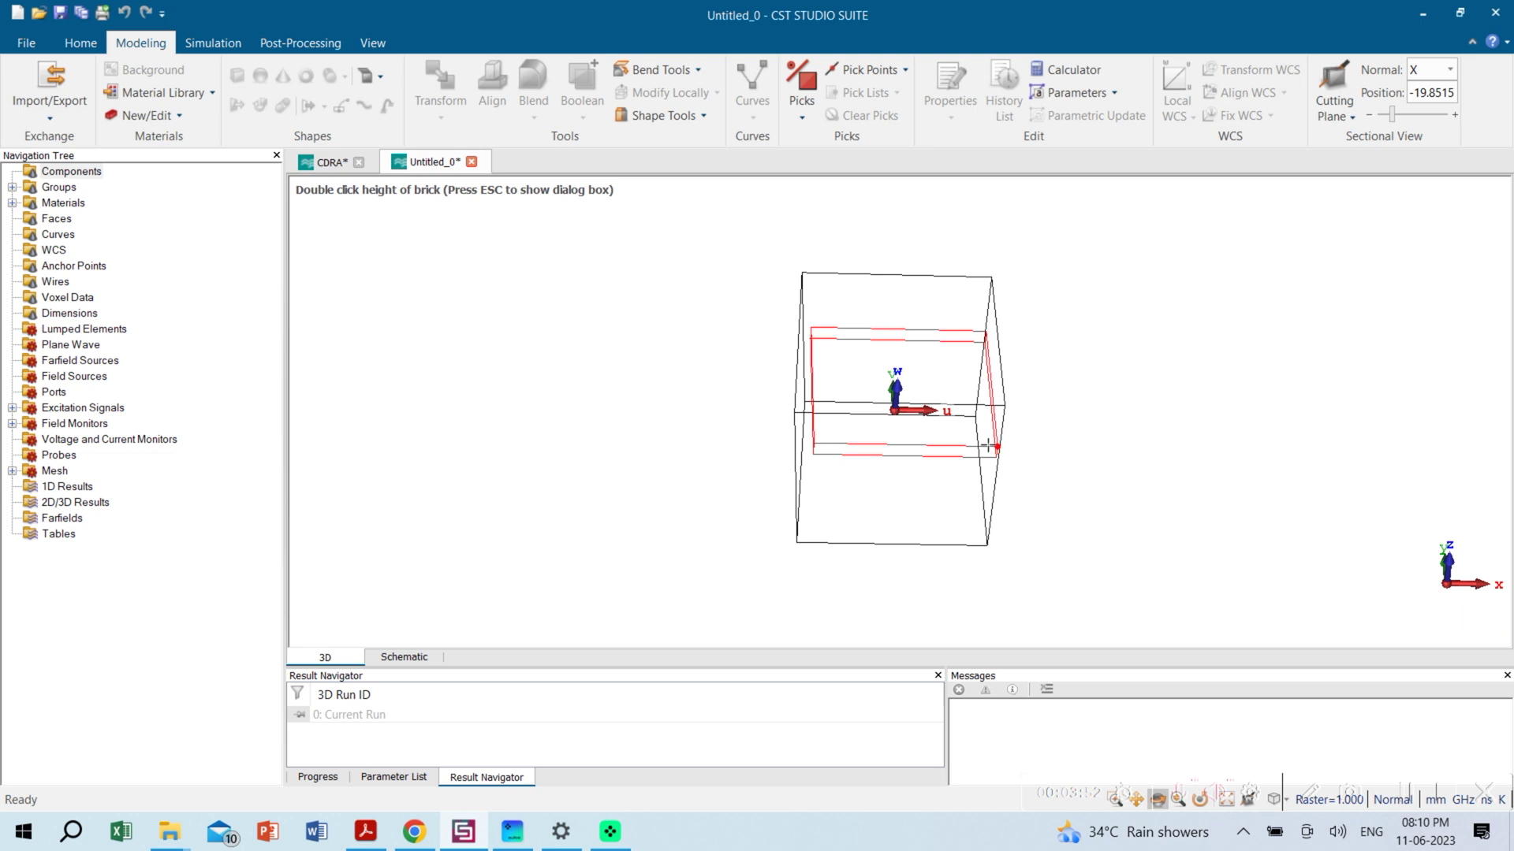
{"action": "double_click", "coordinate": [988, 446]}
Name the brick Ground and set its extents to -25 to 25 in U and V and 0 to 0.035 in W
{"action": "type", "text": "Gr"}
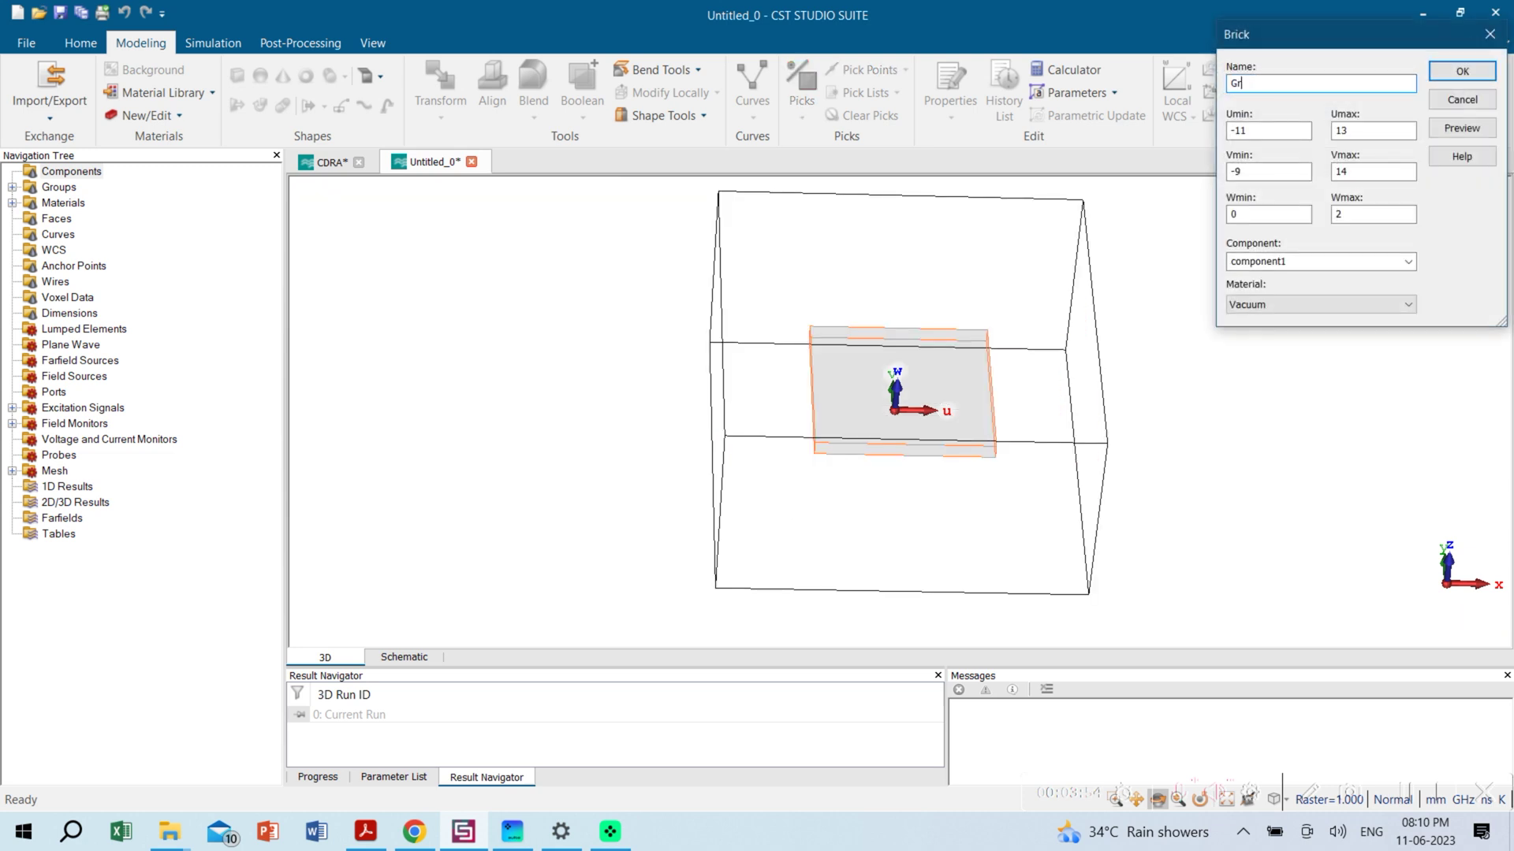
{"action": "type", "text": "ound"}
{"action": "key", "text": "Tab"}
{"action": "type", "text": "-"}
{"action": "key", "text": "Tab"}
{"action": "type", "text": "25"}
{"action": "key", "text": "Tab"}
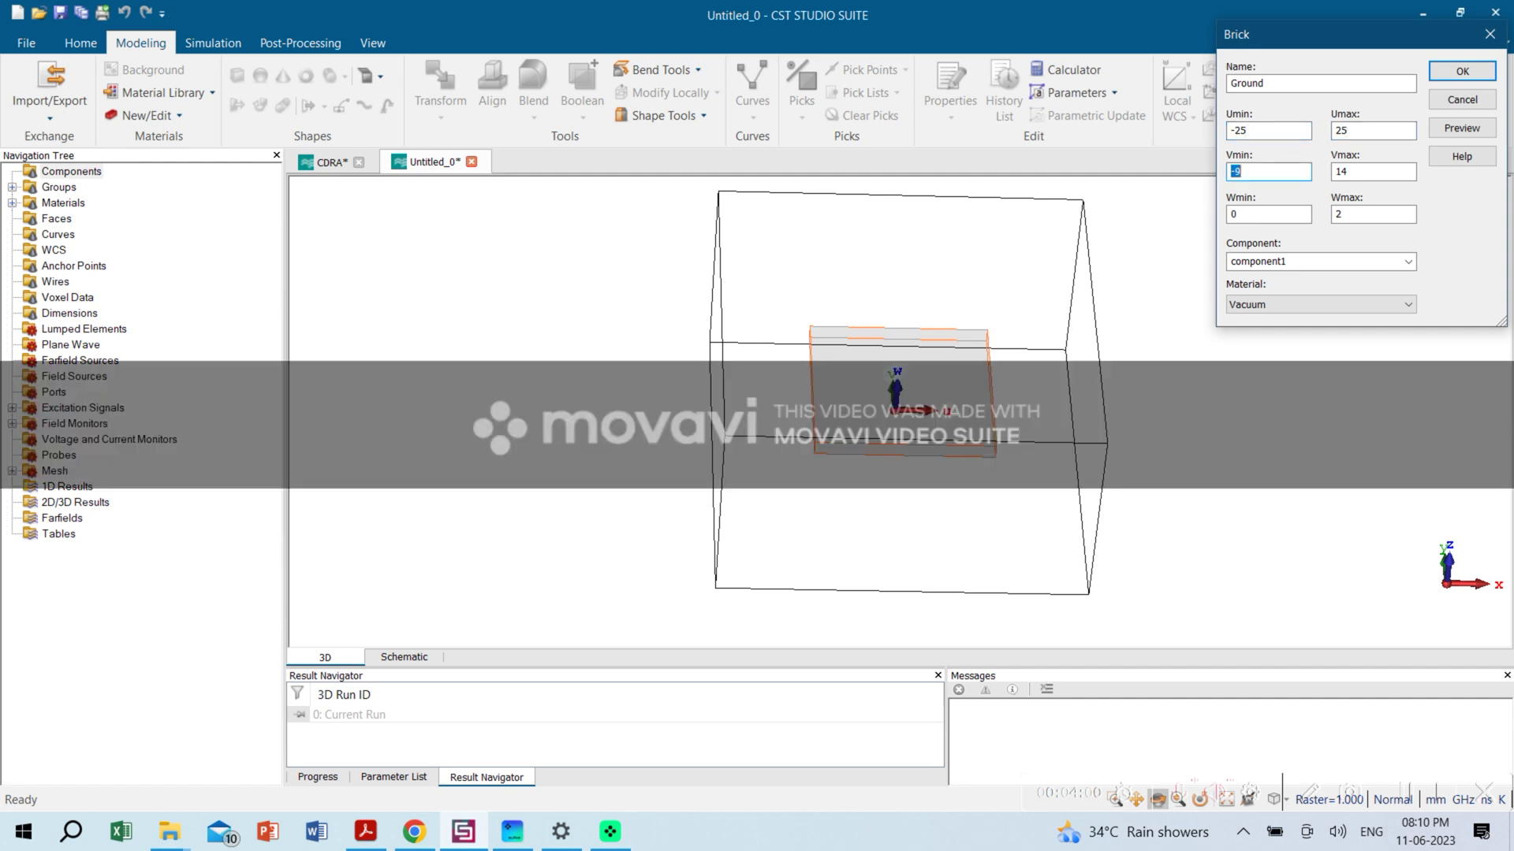
{"action": "type", "text": "-25"}
{"action": "key", "text": "Tab"}
{"action": "type", "text": "2"}
{"action": "key", "text": "Tab"}
Assign PEC as the Ground brick's material and create the brick
{"action": "left_click", "coordinate": [1332, 304]}
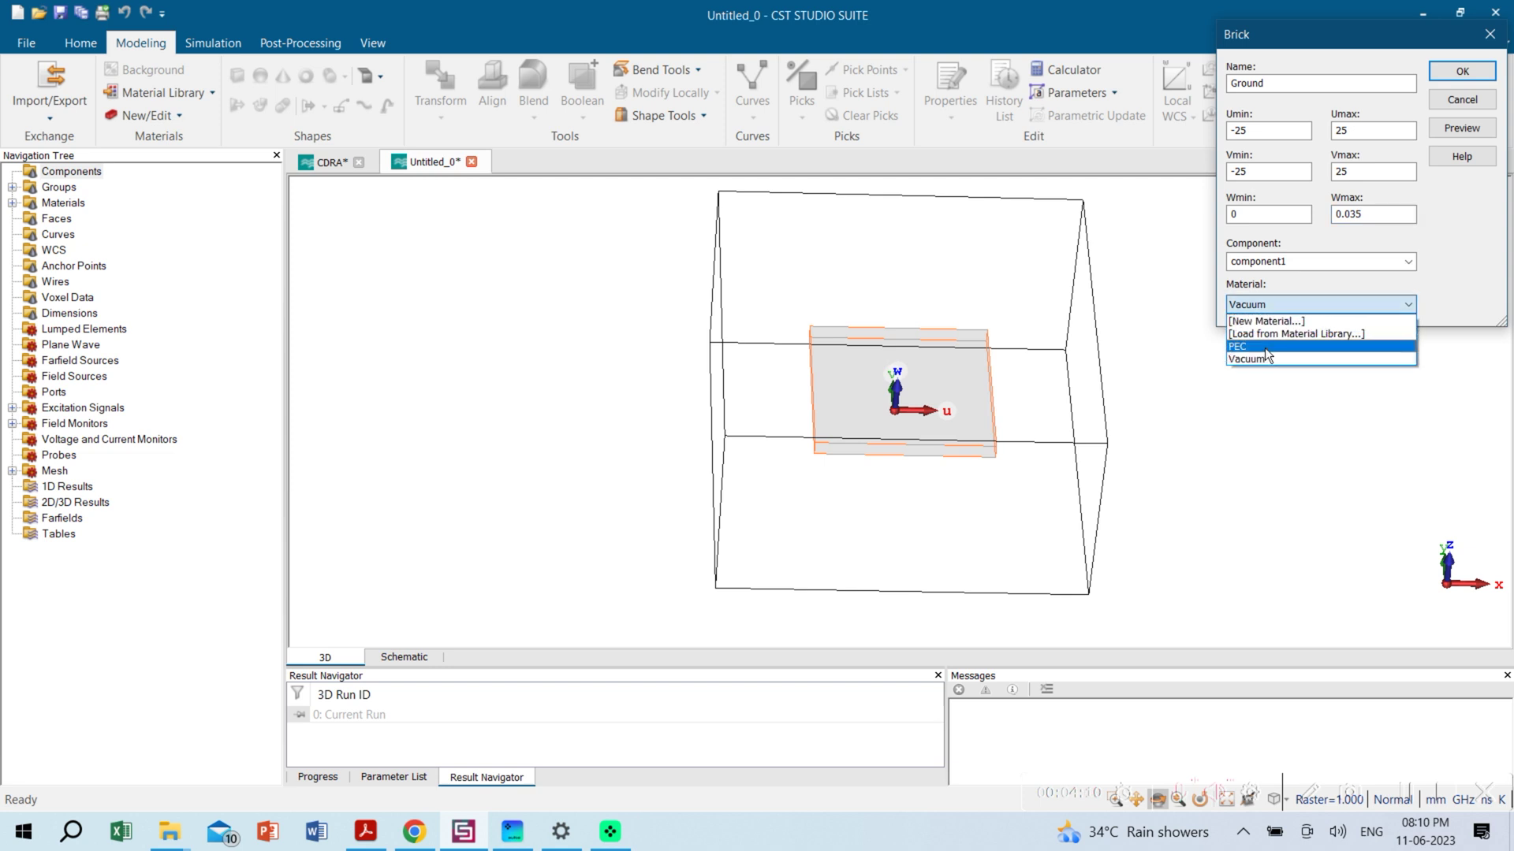
{"action": "left_click", "coordinate": [1264, 347]}
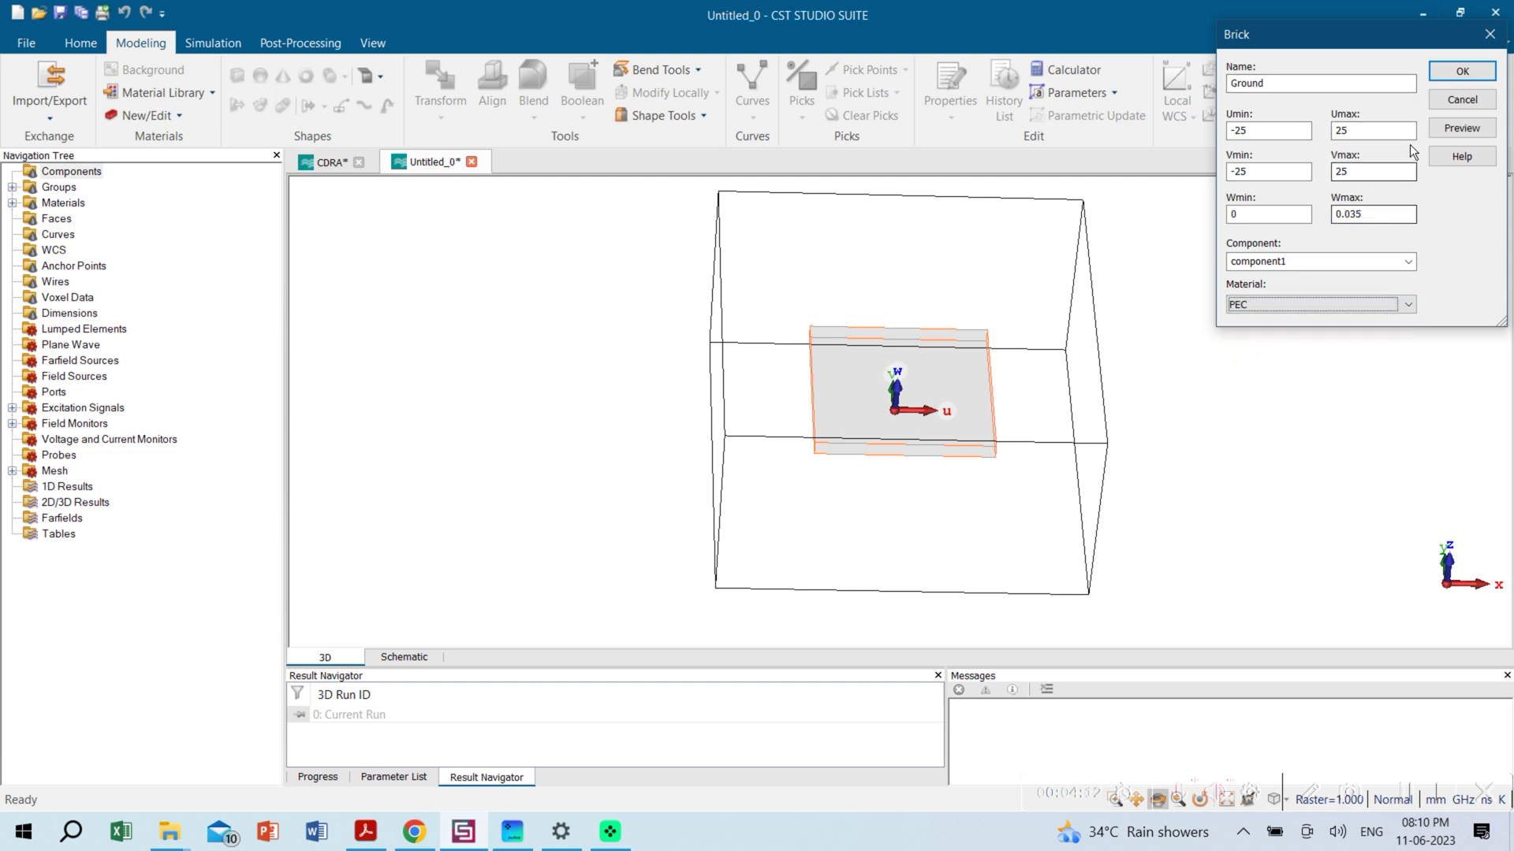
{"action": "left_click", "coordinate": [1464, 73]}
Draw a second brick over the ground plate, about 46 mm by 48 mm in U and V and 6 mm high
{"action": "left_click_drag", "start_coordinate": [1025, 473], "coordinate": [963, 439]}
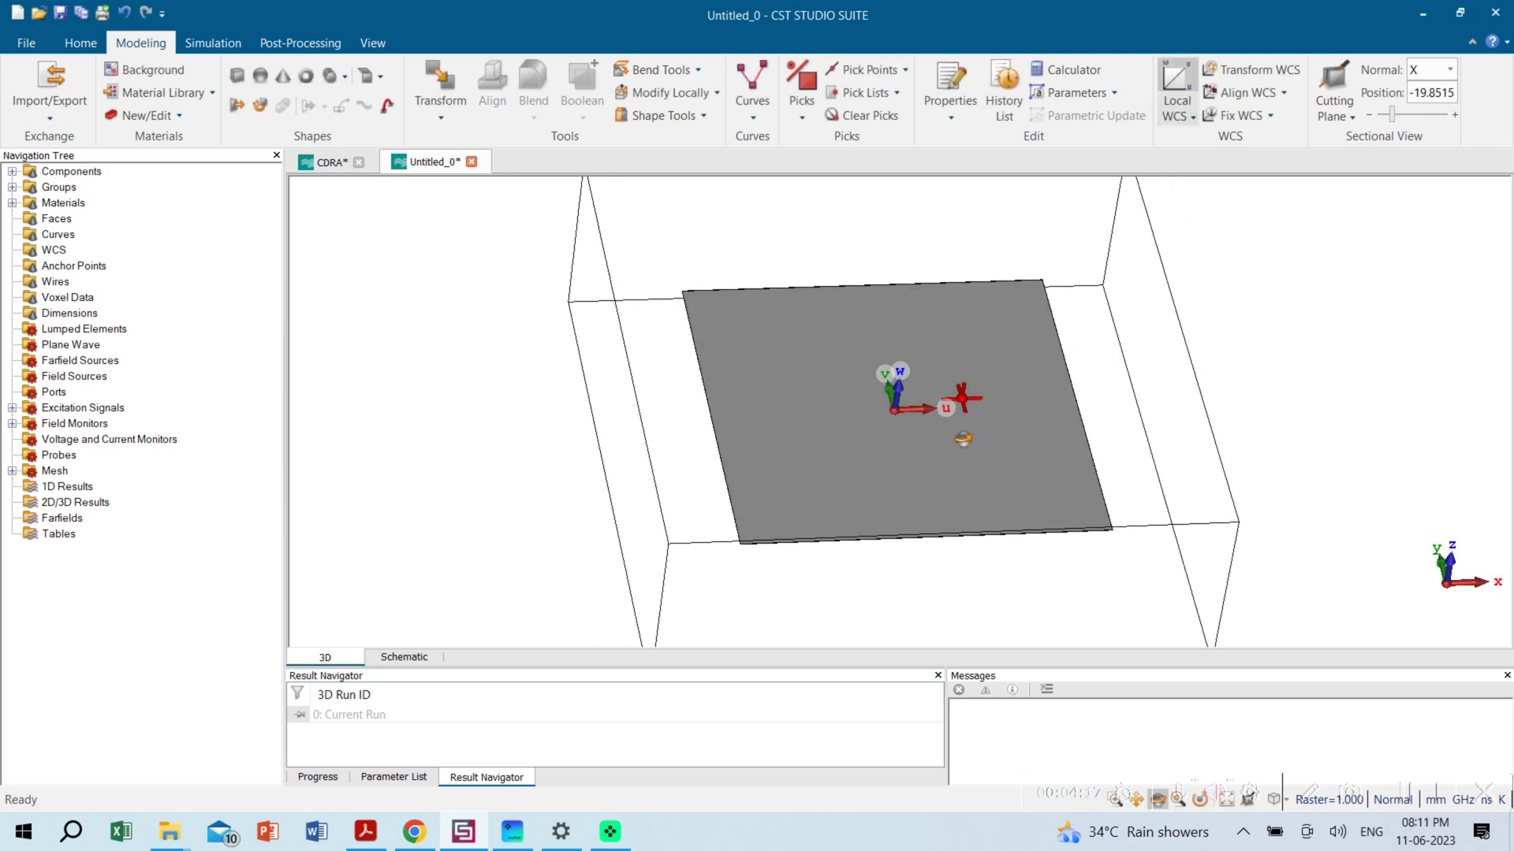
{"action": "left_click", "coordinate": [235, 77]}
{"action": "double_click", "coordinate": [697, 302]}
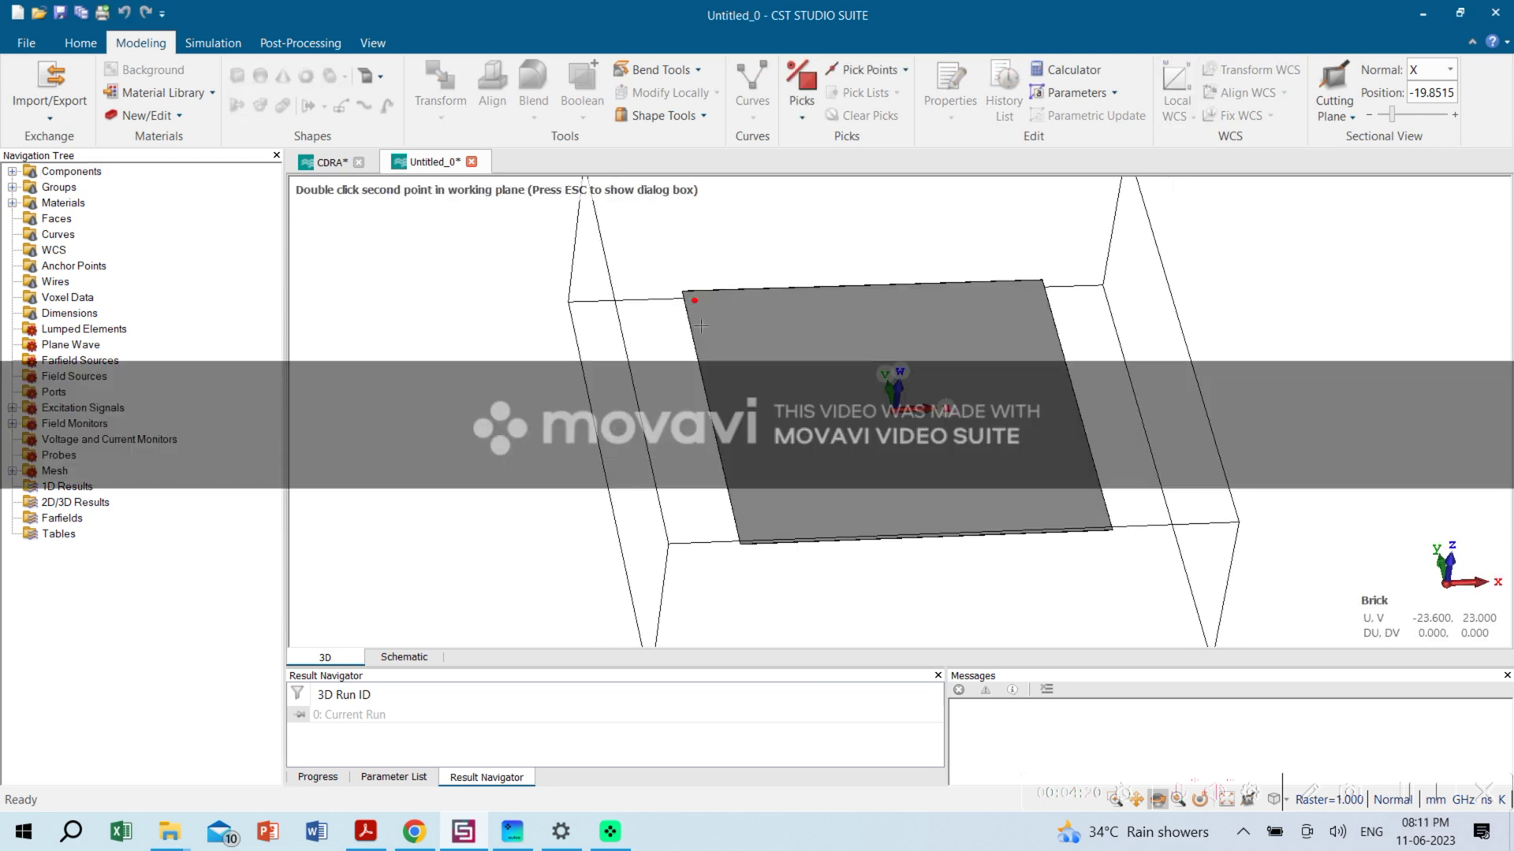
{"action": "double_click", "coordinate": [1094, 530]}
{"action": "double_click", "coordinate": [1094, 498]}
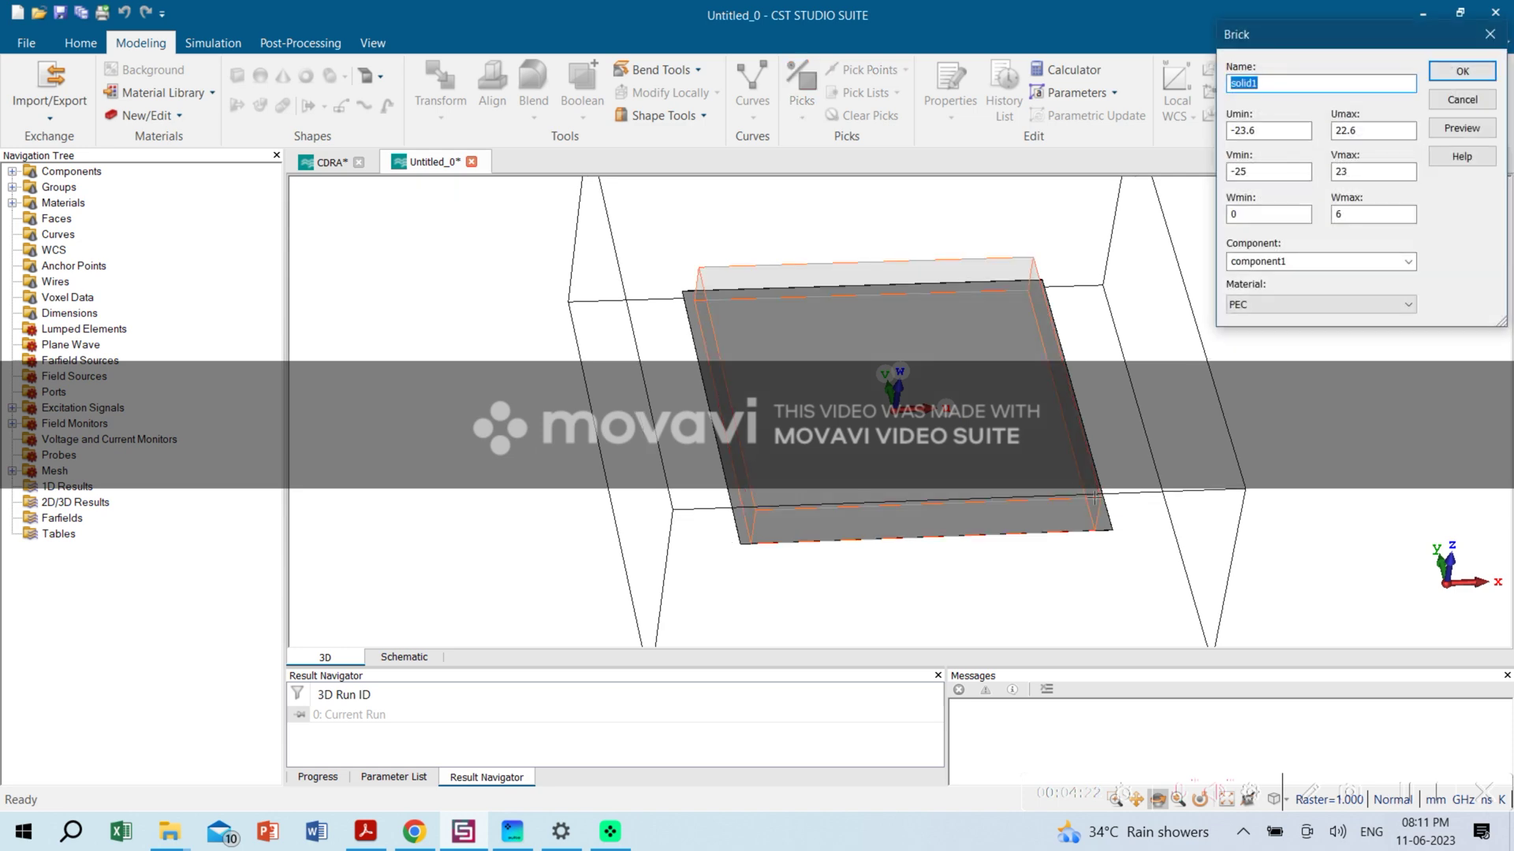
Name the brick Substrate and set its extents to -25 to 25 in U and V and 0.035 to 0.035+1.6 in W
{"action": "type", "text": "Substrate"}
{"action": "key", "text": "Tab"}
{"action": "type", "text": "-"}
{"action": "key", "text": "Tab"}
{"action": "type", "text": "25"}
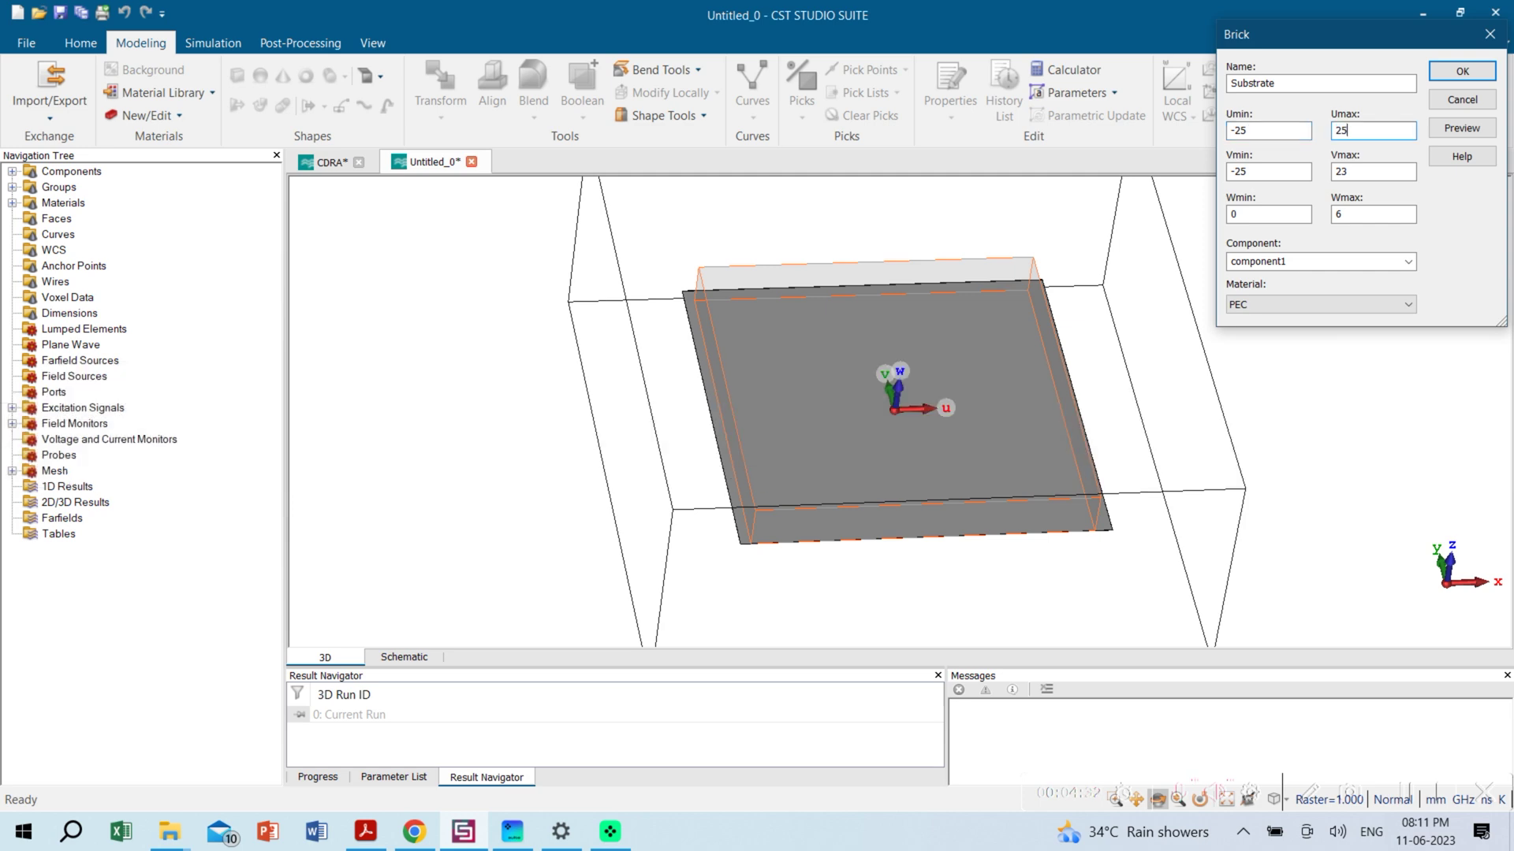
{"action": "key", "text": "Tab"}
{"action": "key", "text": "Tab"}
{"action": "type", "text": "25"}
{"action": "key", "text": "Tab"}
{"action": "type", "text": "0.035"}
{"action": "key", "text": "Tab"}
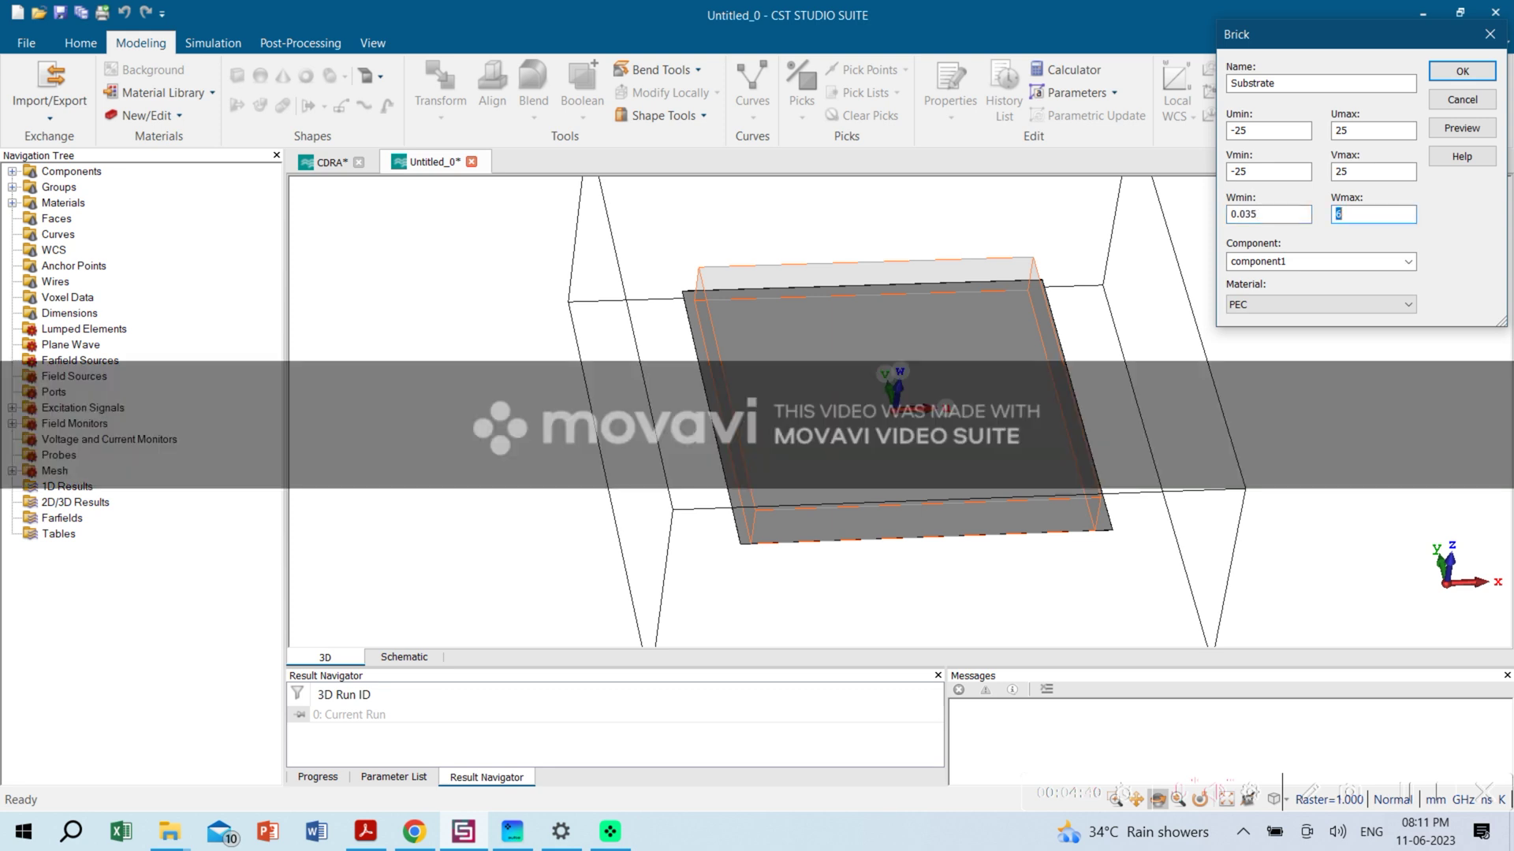
{"action": "type", "text": "0.035+1."}
Load FR-4 (lossy) from the material library as the Substrate brick's material, preview the shape and create it
{"action": "left_click", "coordinate": [1284, 303]}
{"action": "left_click", "coordinate": [1282, 332]}
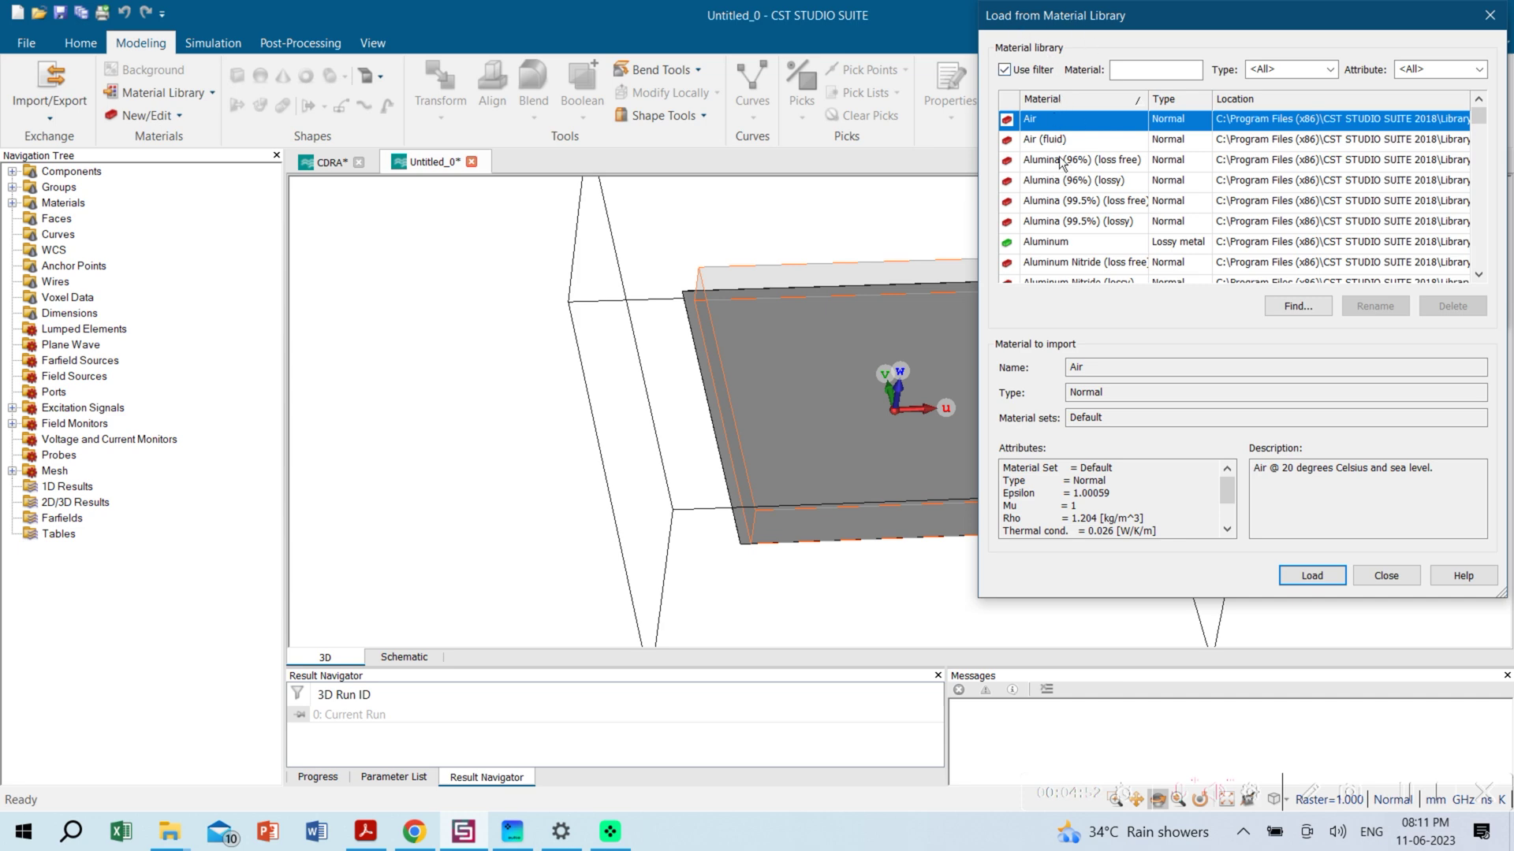
{"action": "left_click", "coordinate": [1153, 71]}
{"action": "type", "text": "FR-4"}
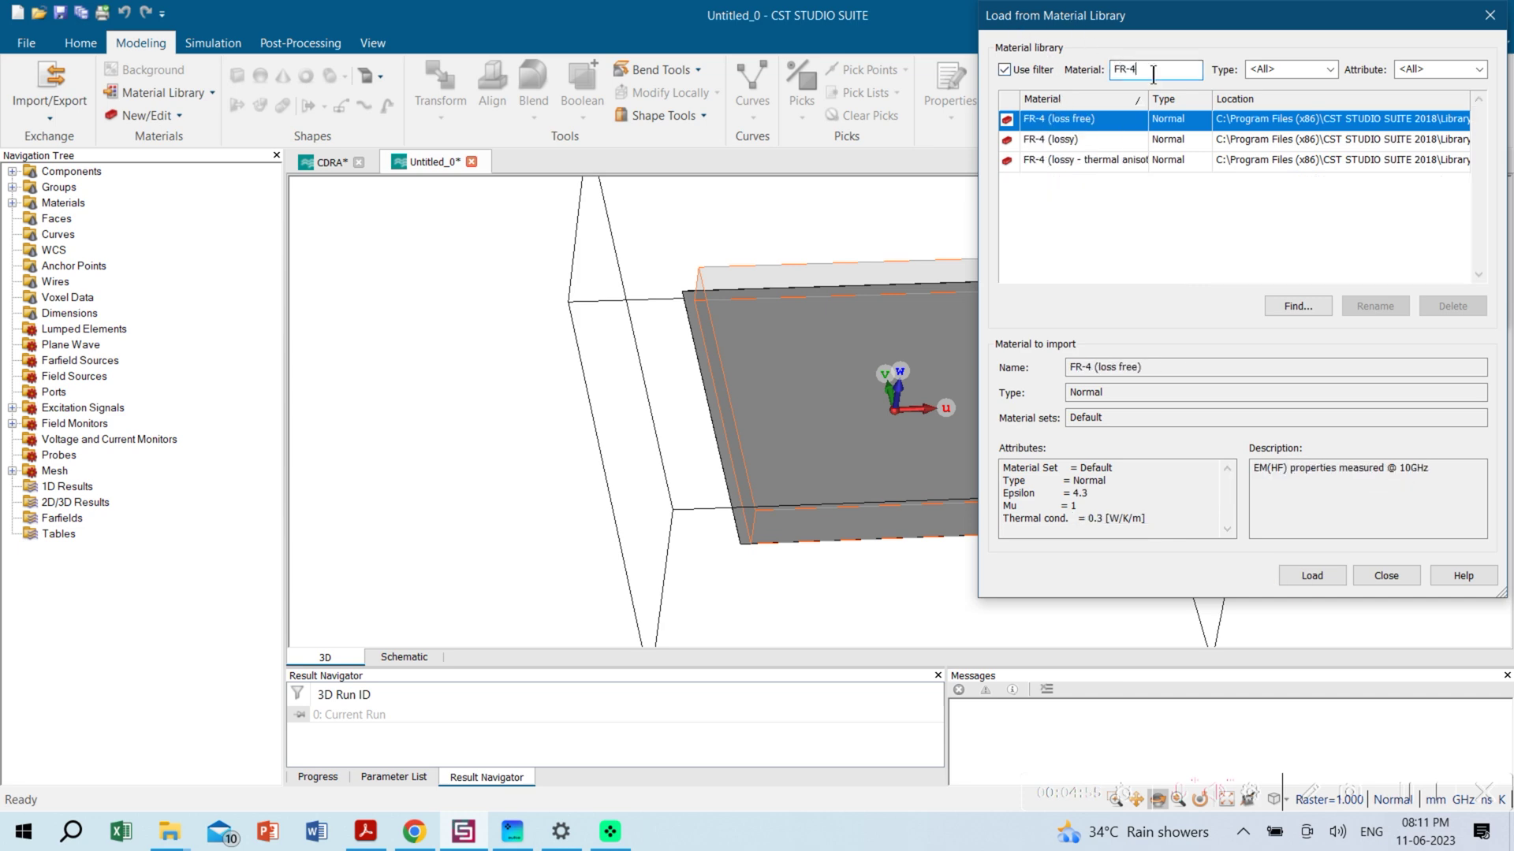
{"action": "left_click", "coordinate": [1056, 140]}
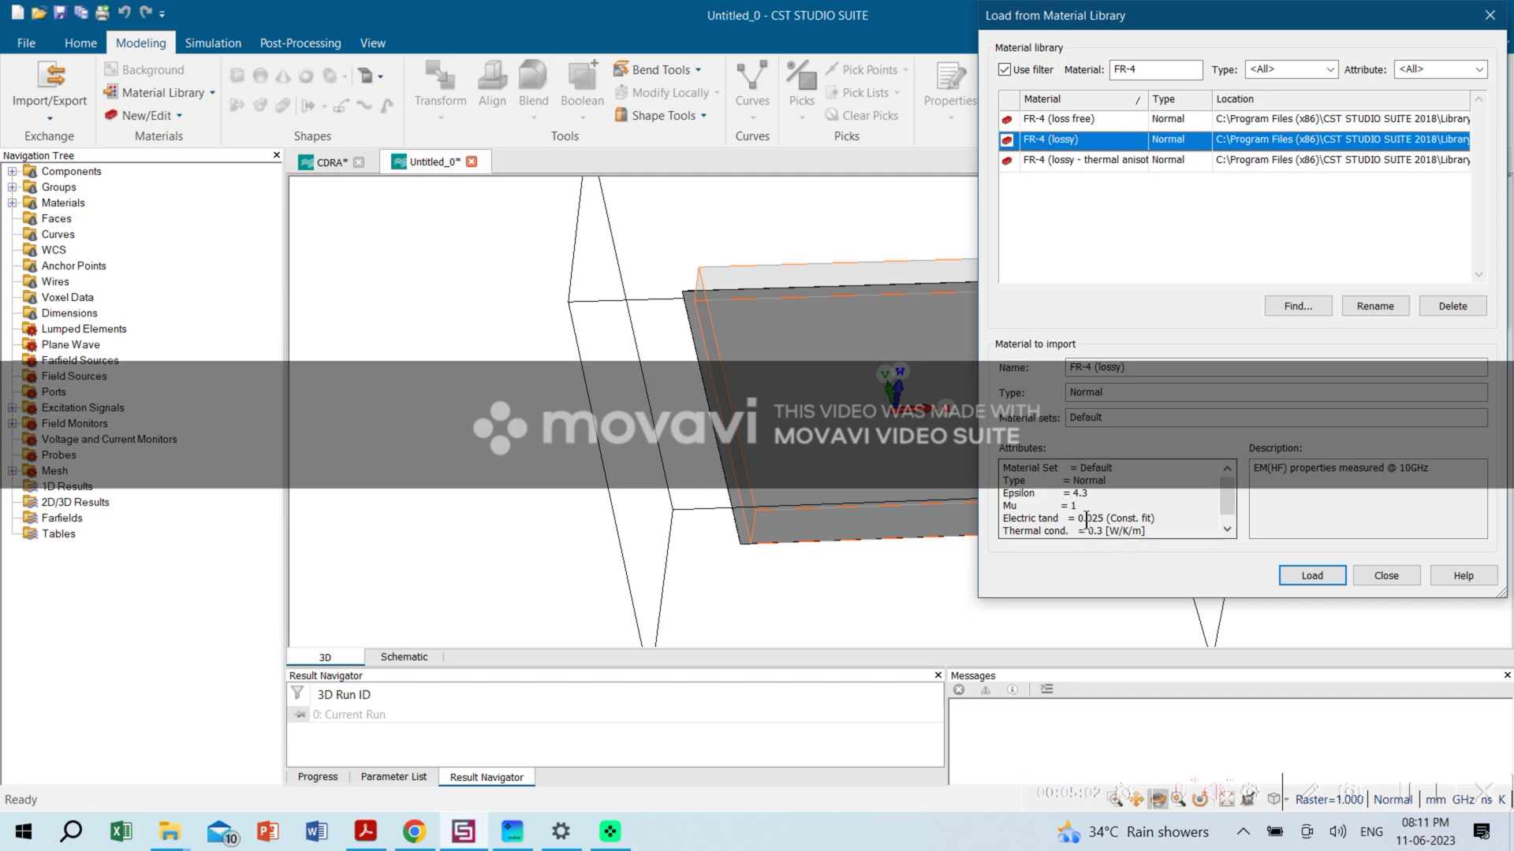
{"action": "left_click", "coordinate": [1315, 575]}
{"action": "left_click_drag", "start_coordinate": [1154, 494], "coordinate": [1166, 367]}
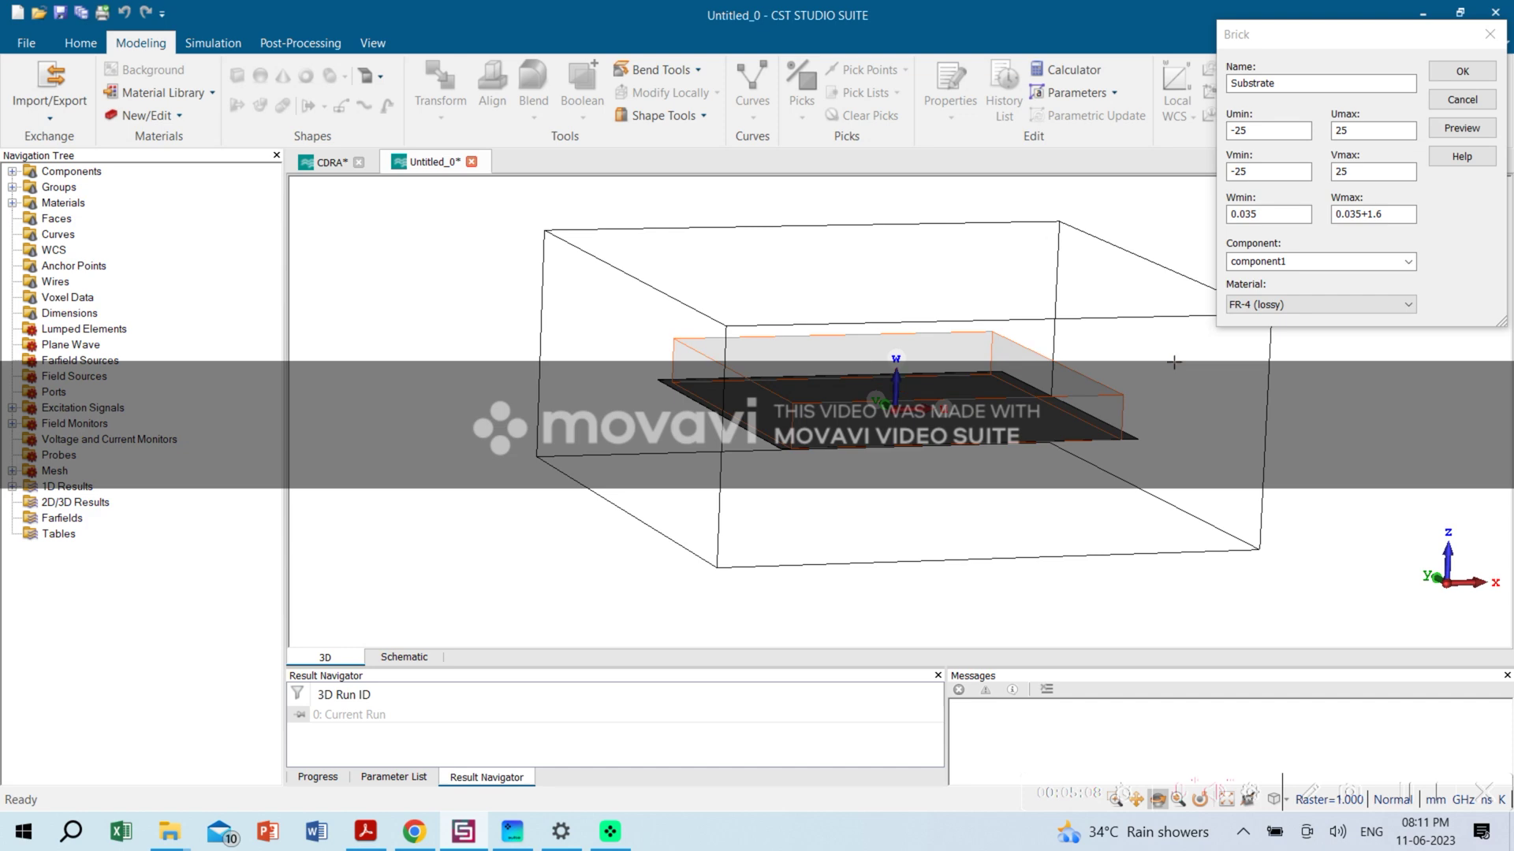
{"action": "left_click", "coordinate": [1462, 128]}
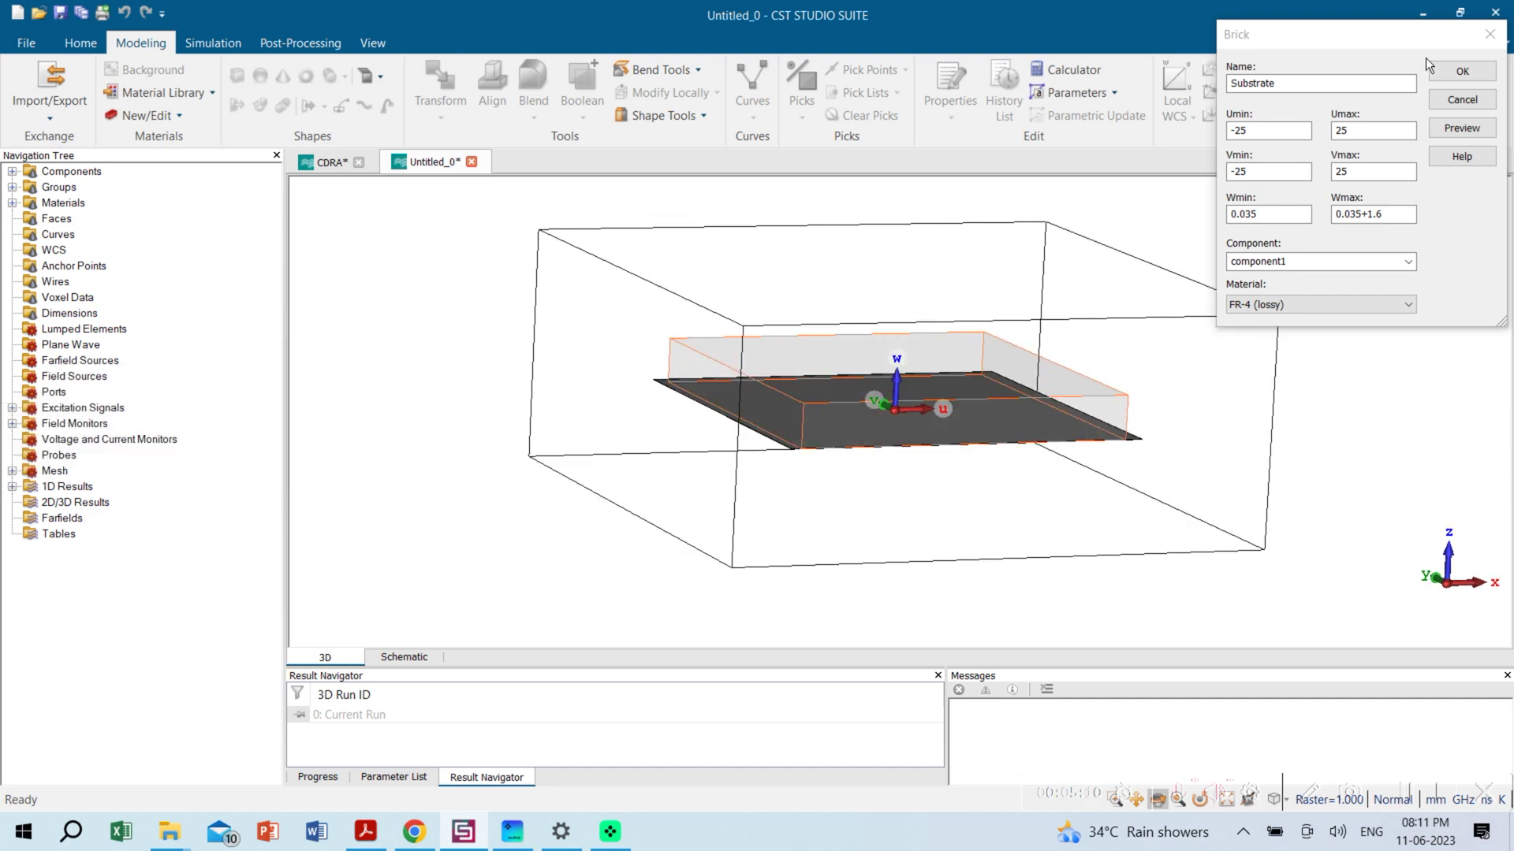
{"action": "left_click", "coordinate": [1471, 73]}
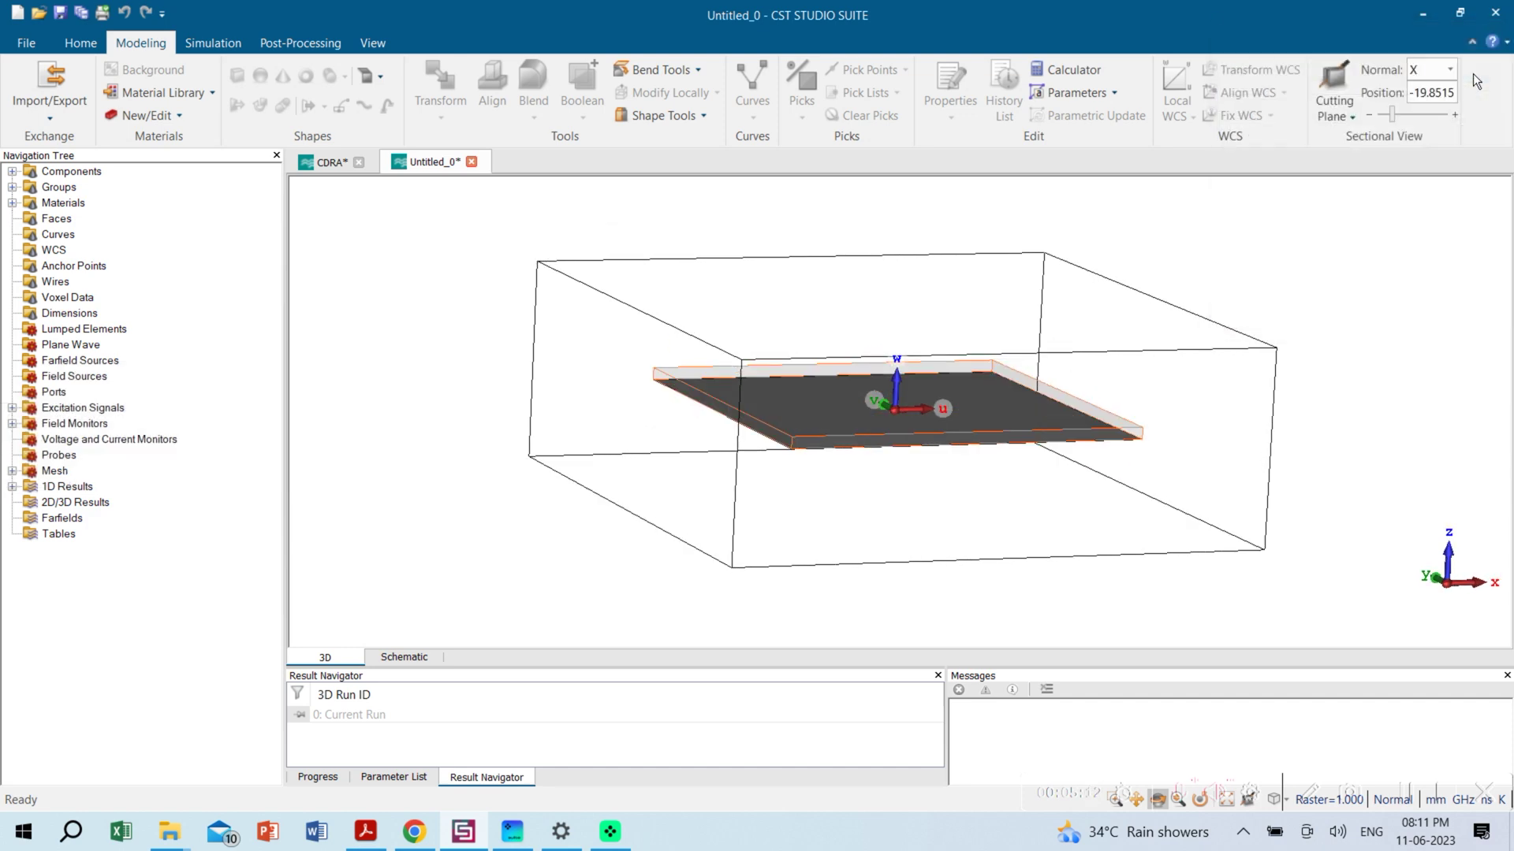
{"action": "left_click_drag", "start_coordinate": [1223, 433], "coordinate": [1198, 430]}
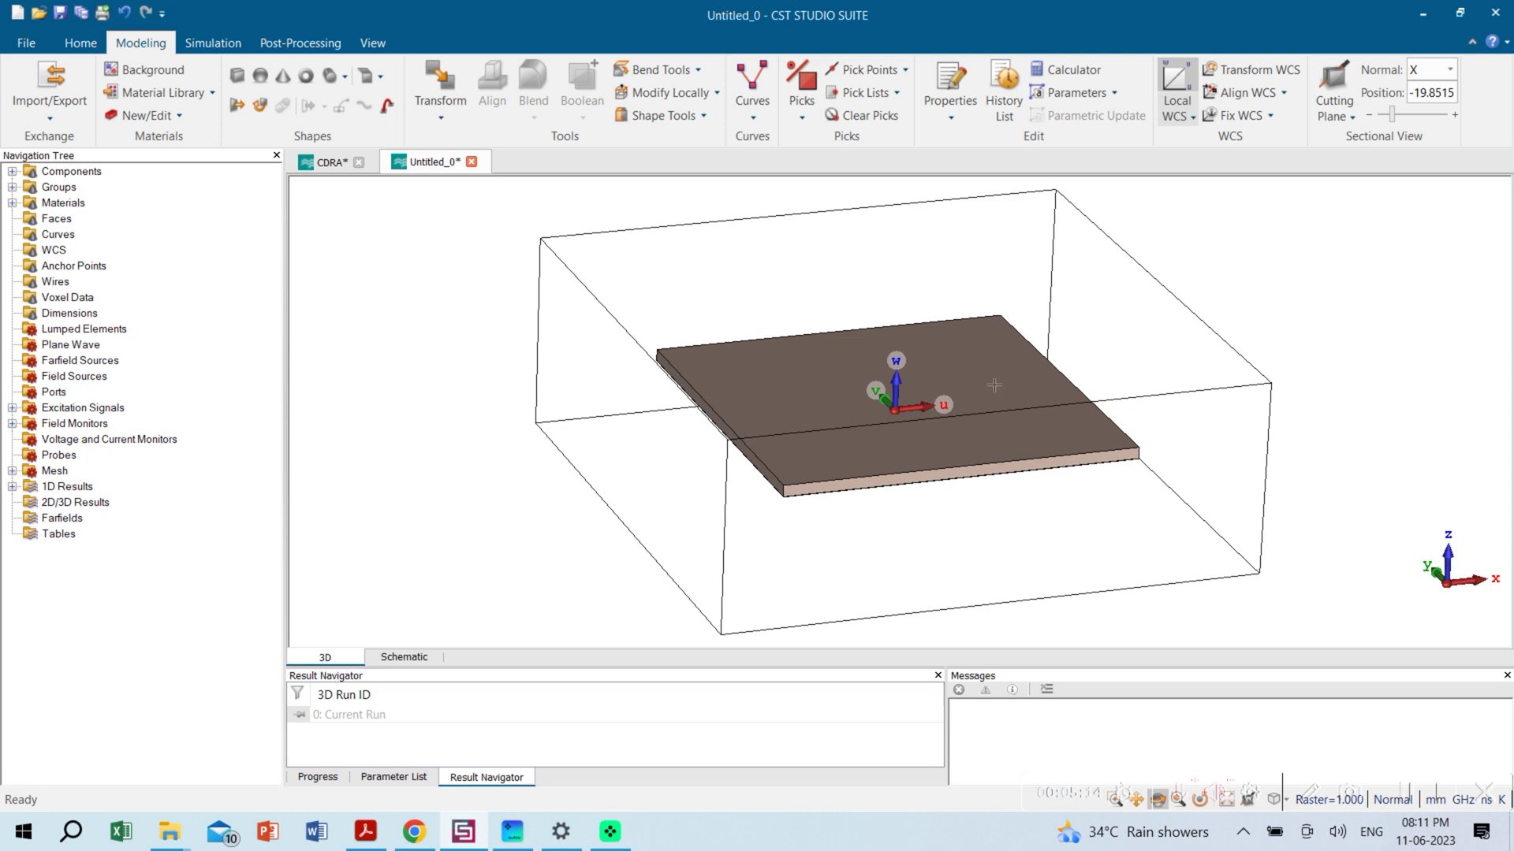
{"action": "left_click_drag", "start_coordinate": [993, 386], "coordinate": [982, 492]}
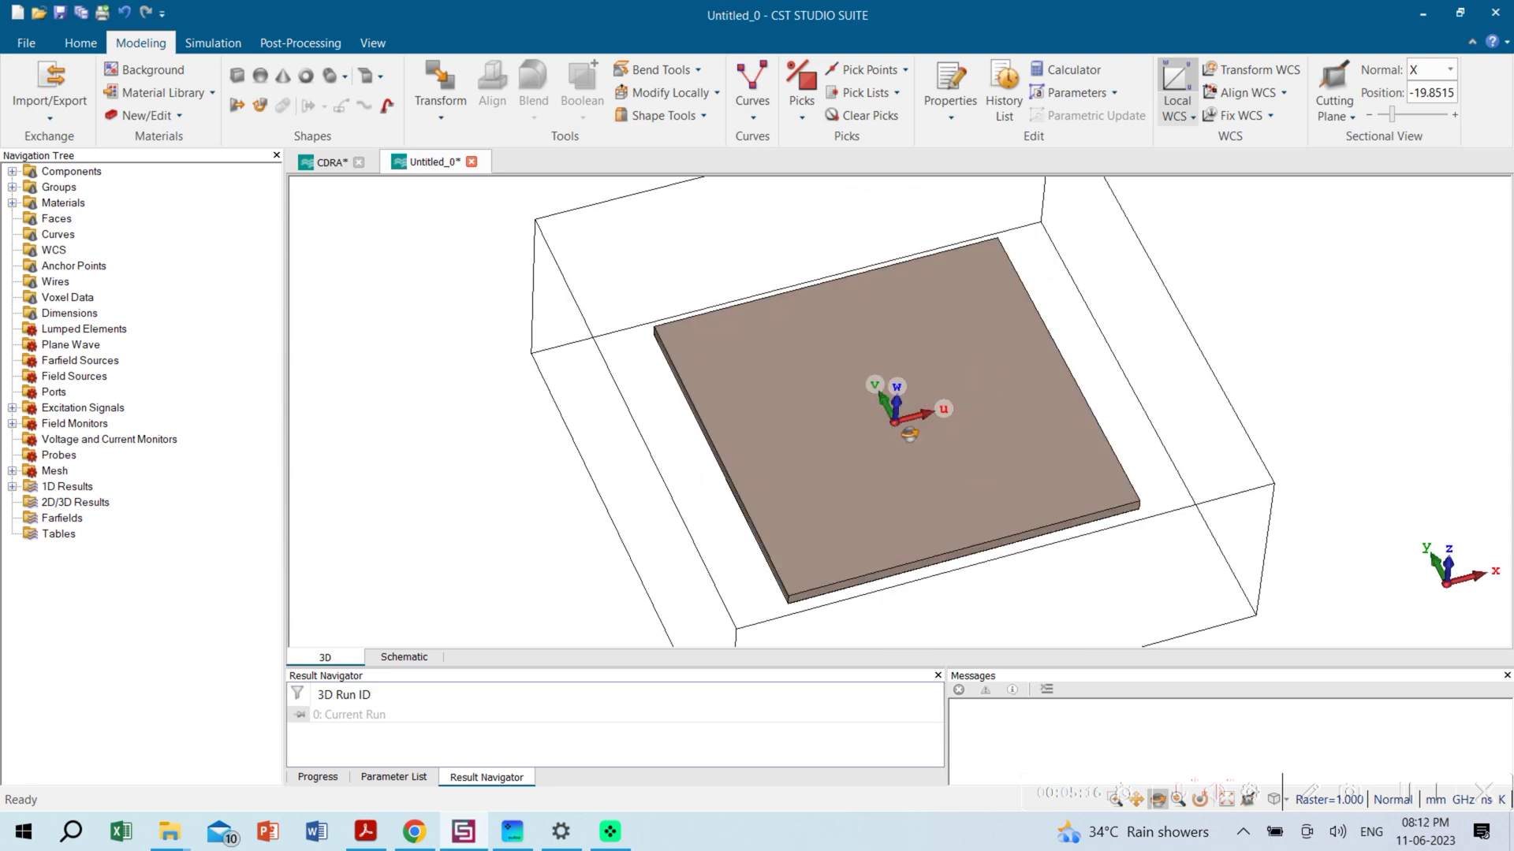
{"action": "left_click_drag", "start_coordinate": [909, 443], "coordinate": [906, 433]}
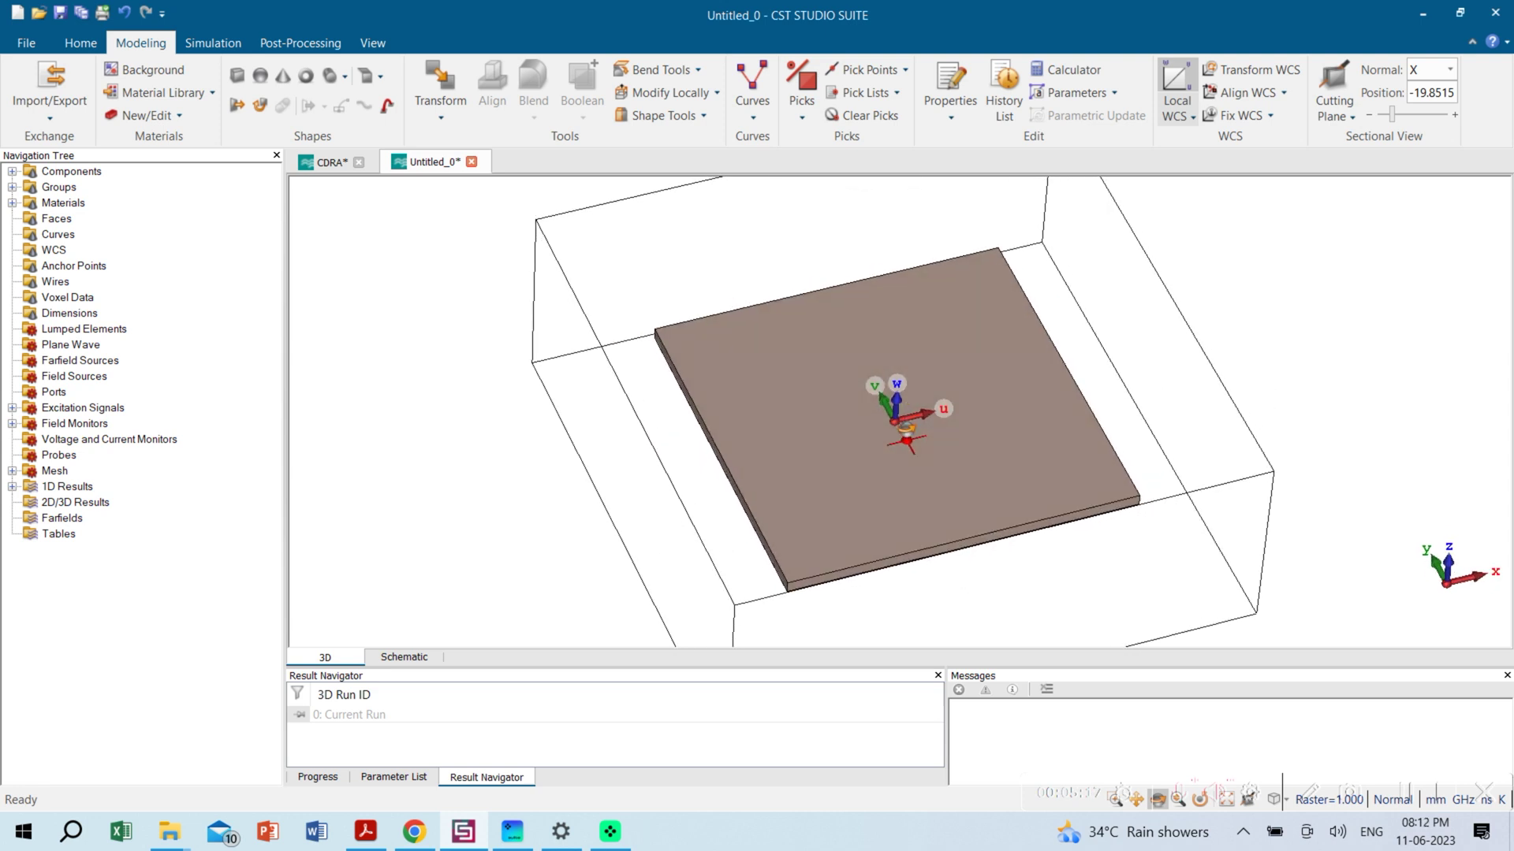
{"action": "left_click", "coordinate": [236, 76]}
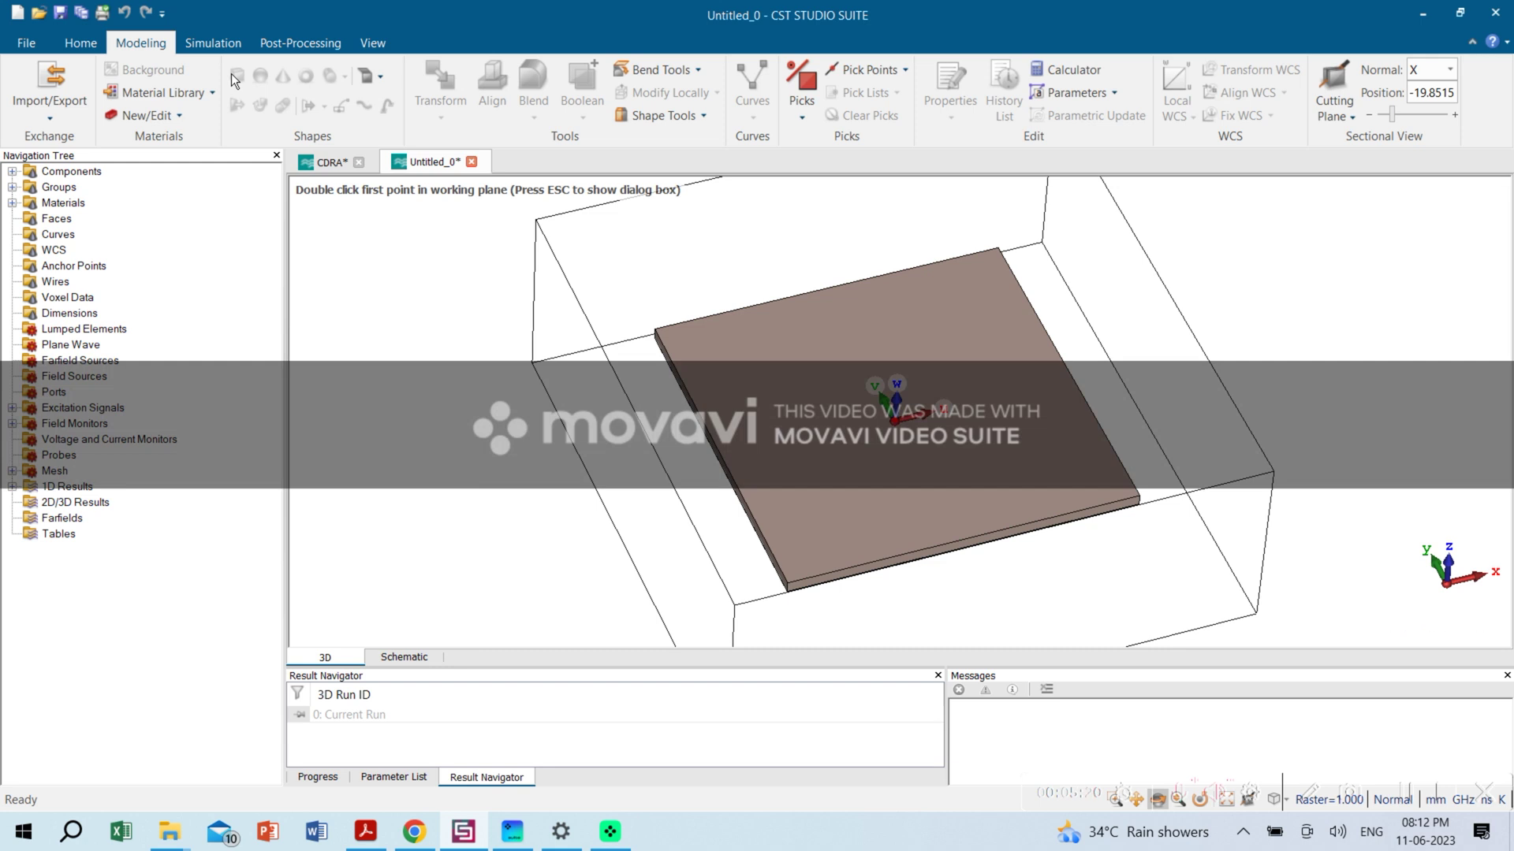
{"action": "key", "text": "Escape"}
{"action": "left_click", "coordinate": [1463, 101]}
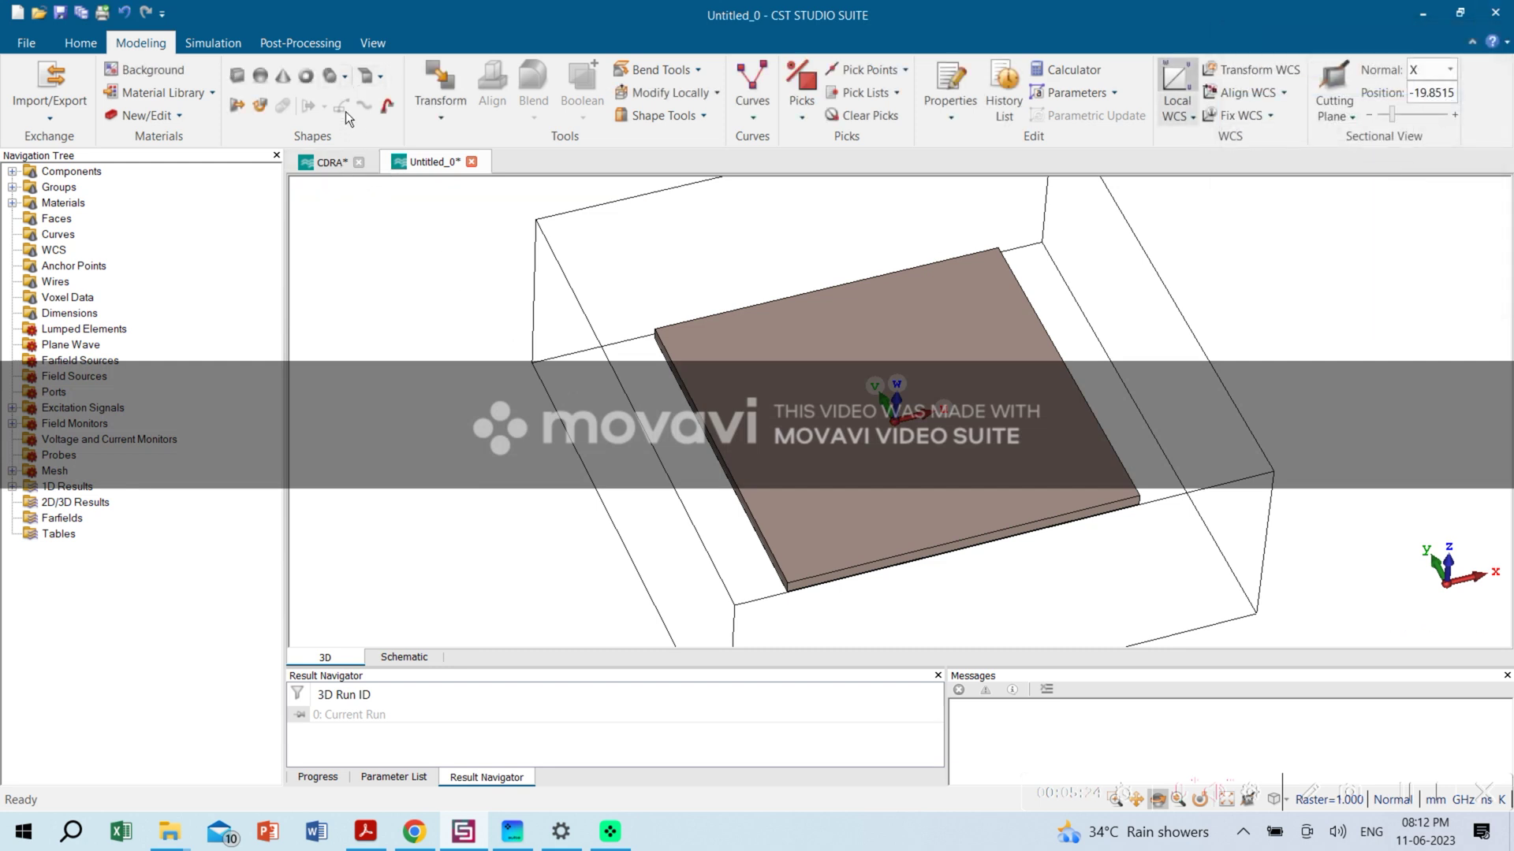
Draw a solid cylinder near the substrate's centre, with a radius of about 11.4 mm and a height of about 14.8 mm
{"action": "left_click", "coordinate": [328, 74]}
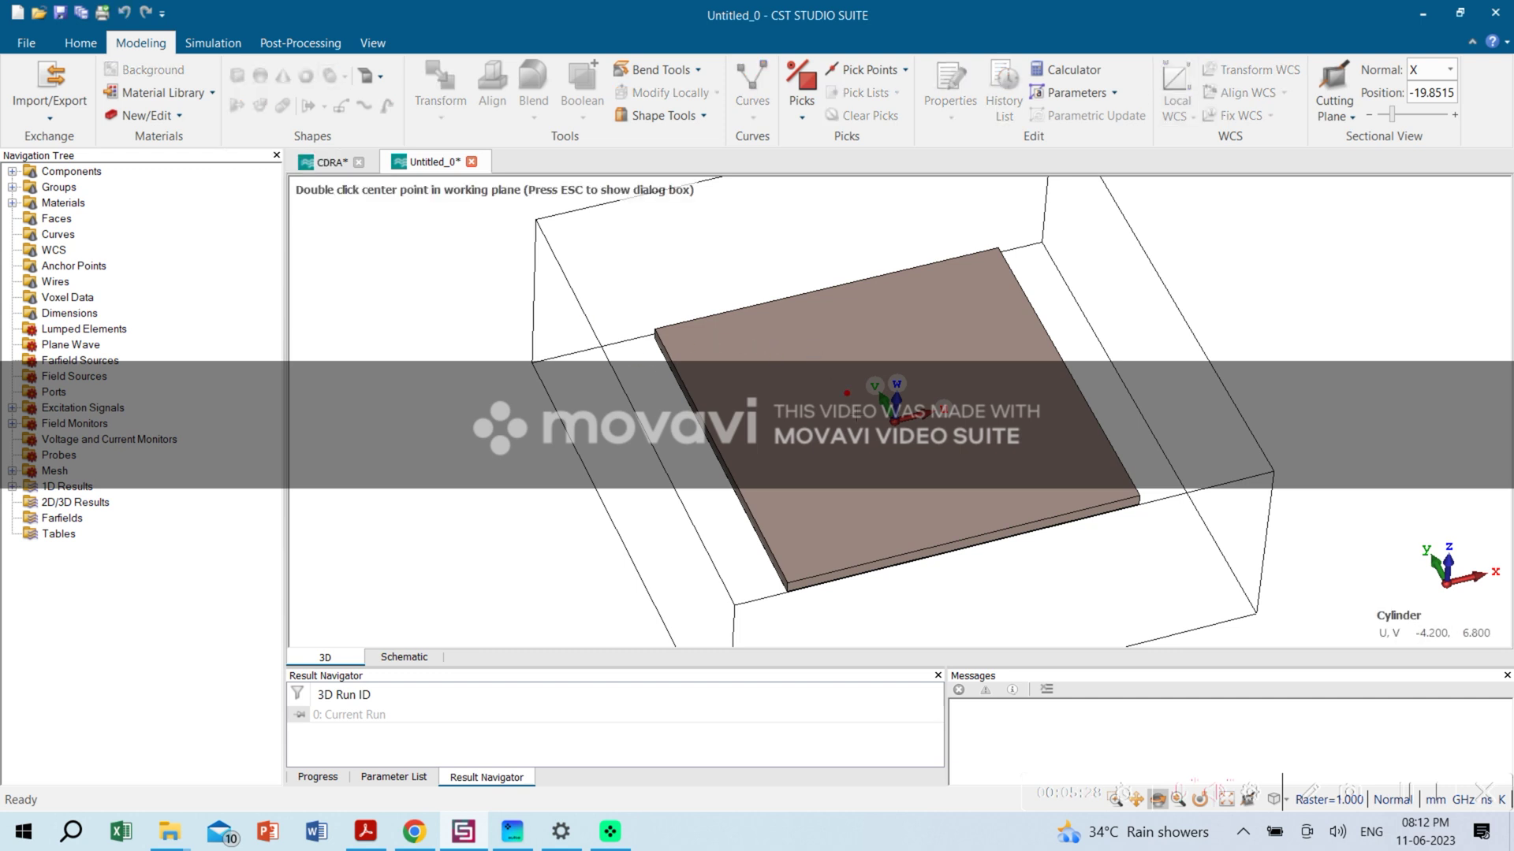
{"action": "double_click", "coordinate": [895, 421]}
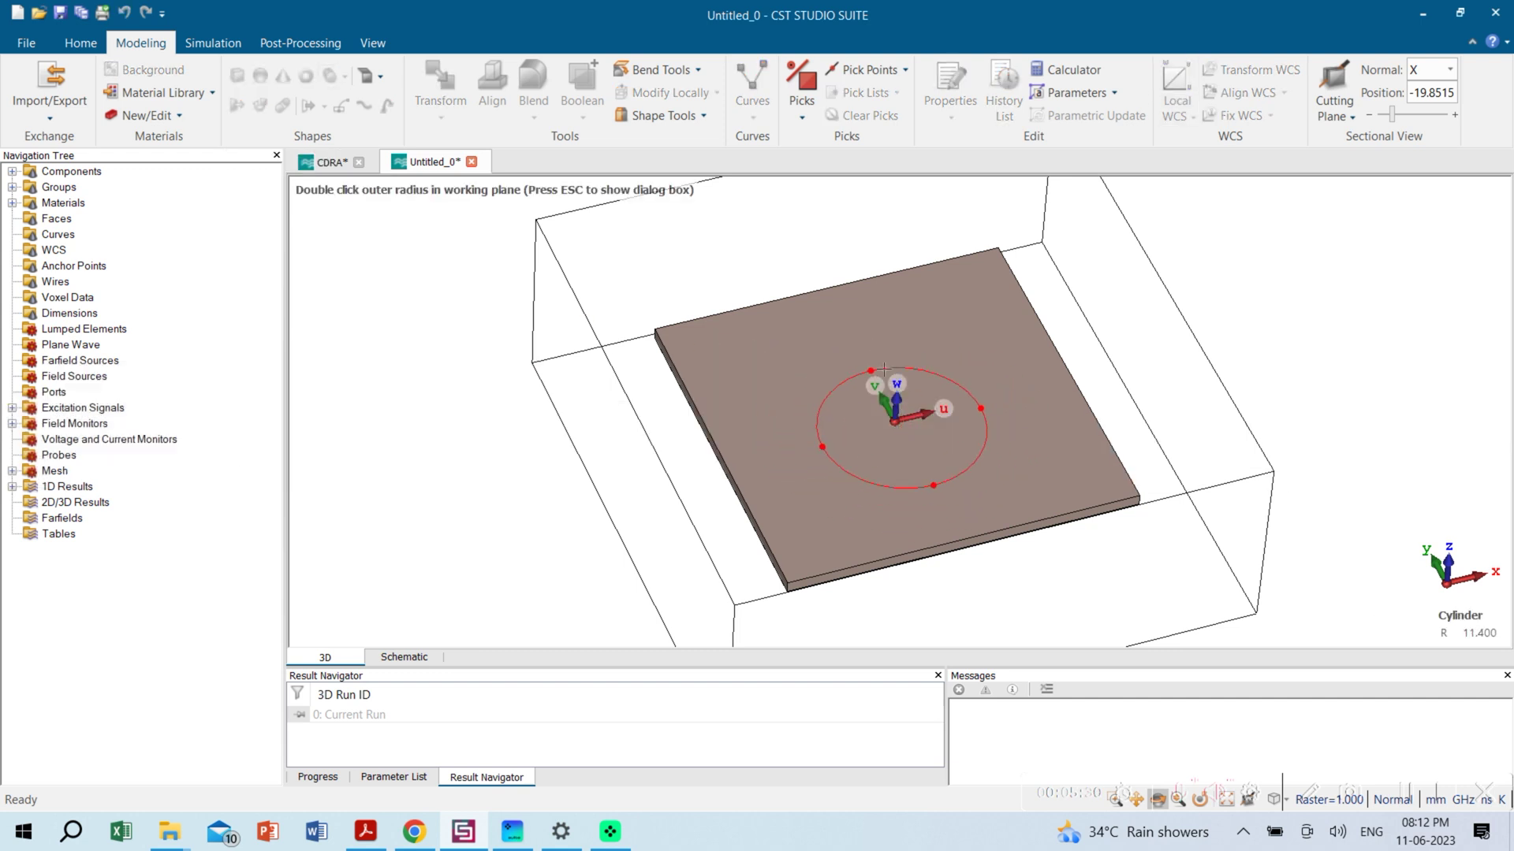
{"action": "double_click", "coordinate": [826, 383]}
{"action": "double_click", "coordinate": [897, 290]}
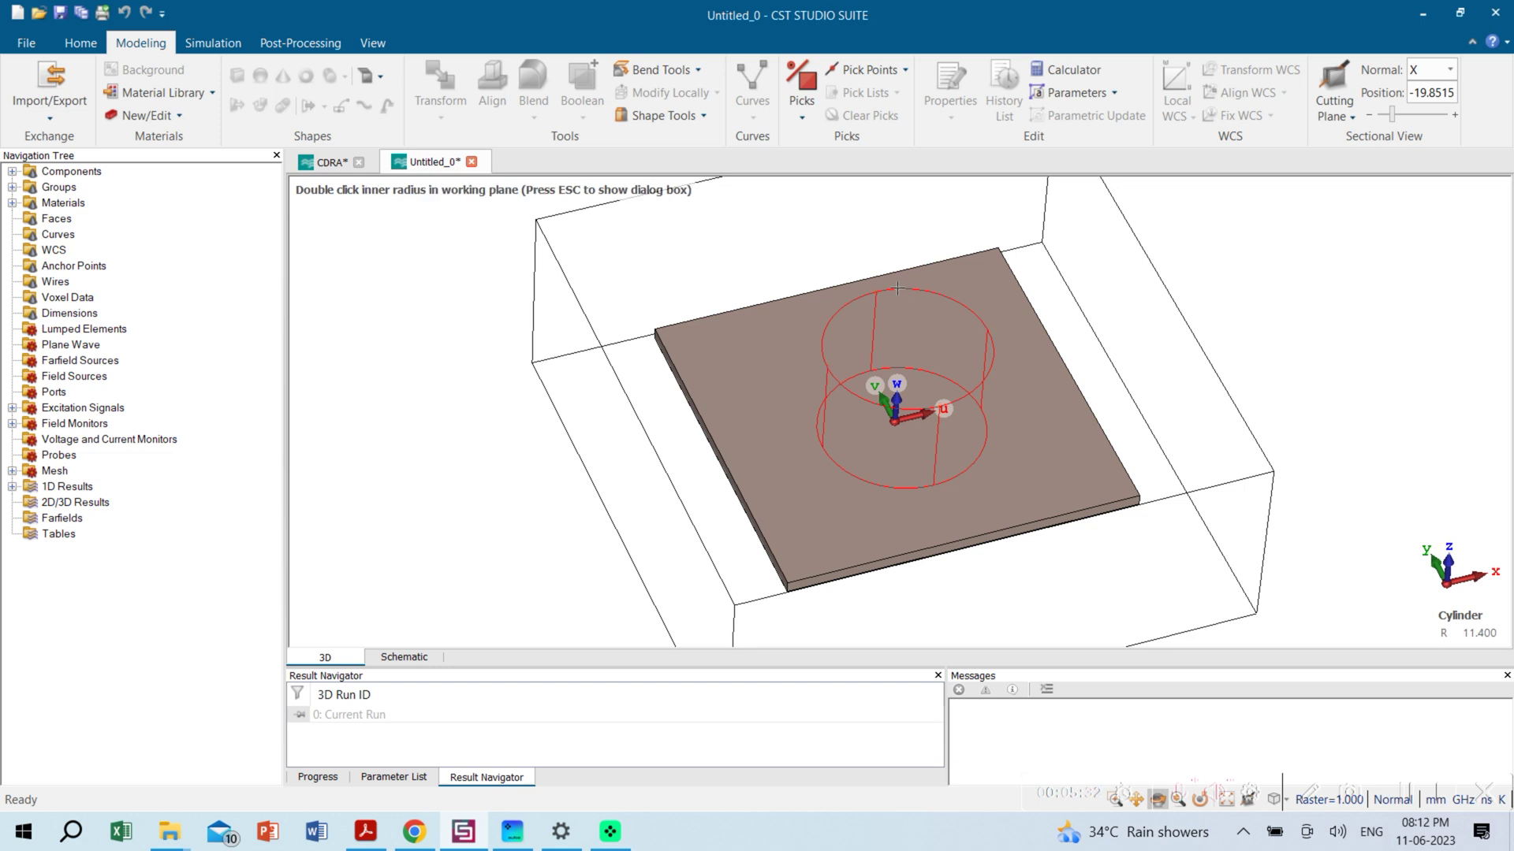
{"action": "key", "text": "Escape"}
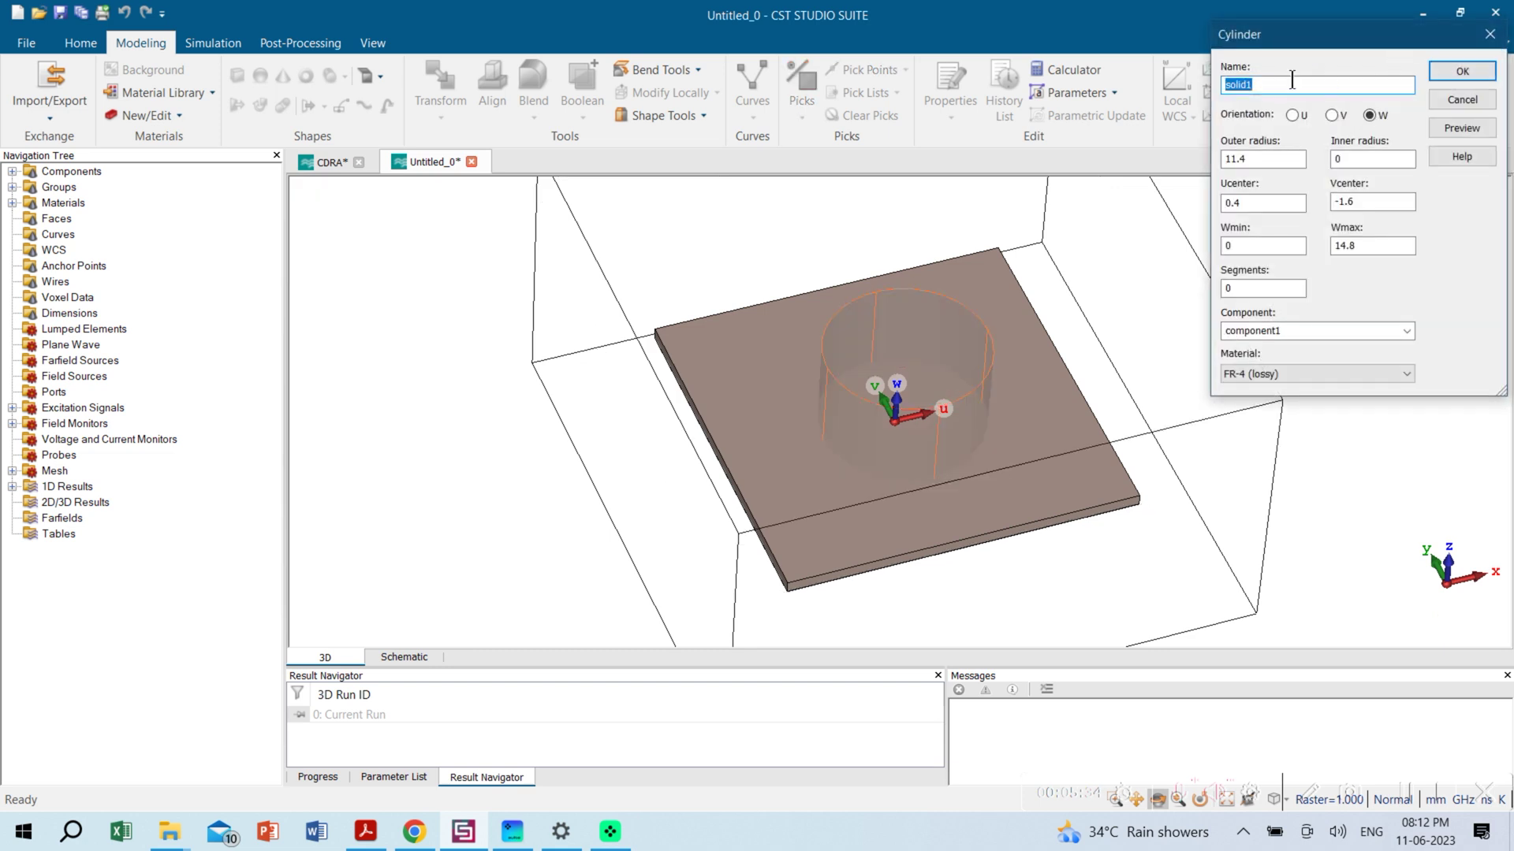
Name the cylinder DR, set its outer radius to 6.4 and centre it at 0 in U and V
{"action": "type", "text": "DR"}
{"action": "key", "text": "Tab"}
{"action": "key", "text": "Tab"}
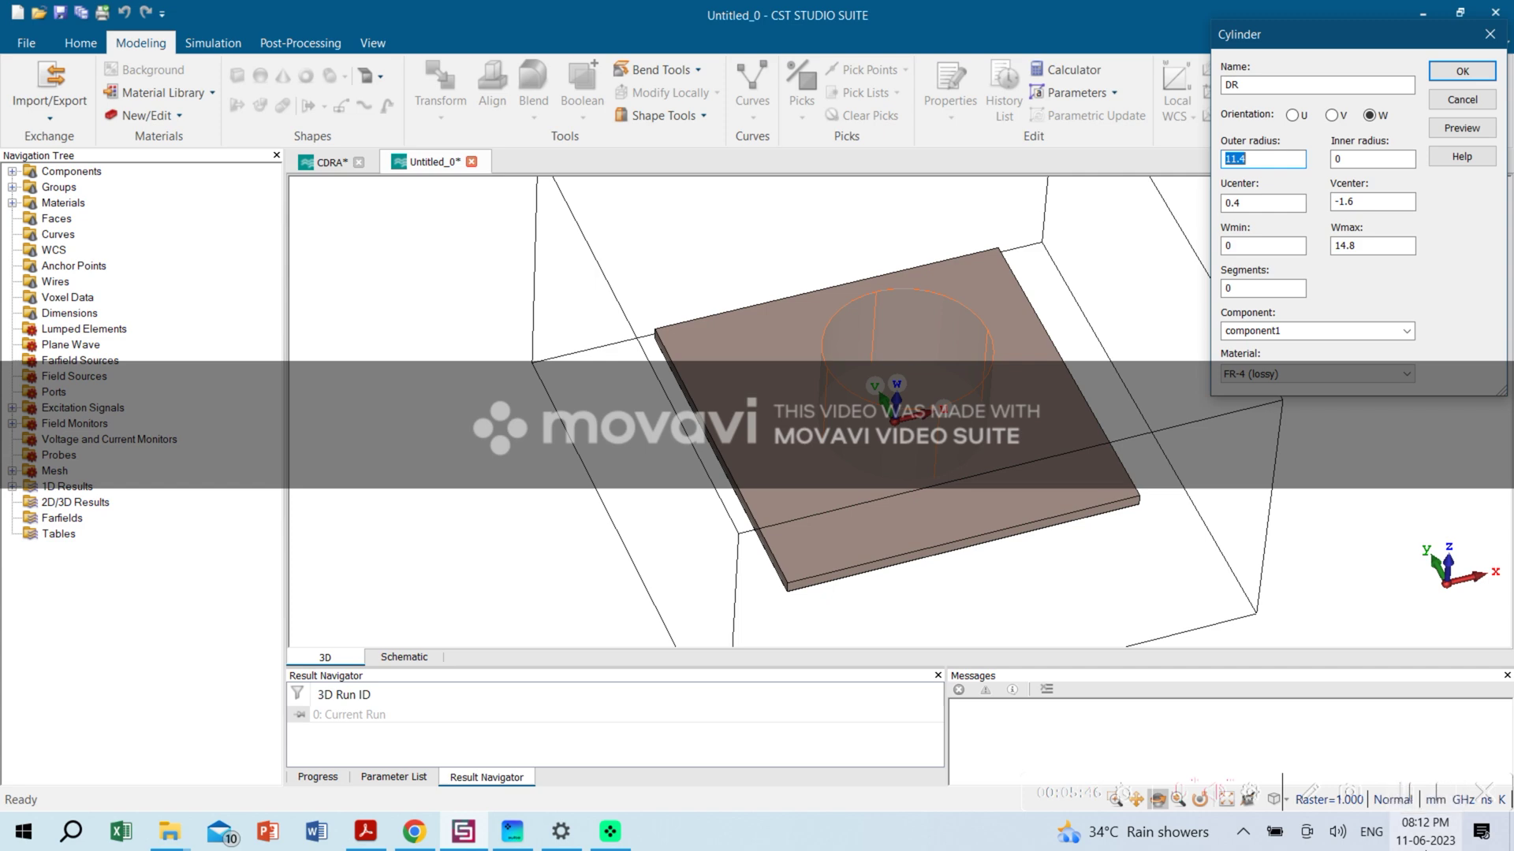
{"action": "type", "text": "6"}
{"action": "key", "text": "Tab"}
{"action": "key", "text": "Tab"}
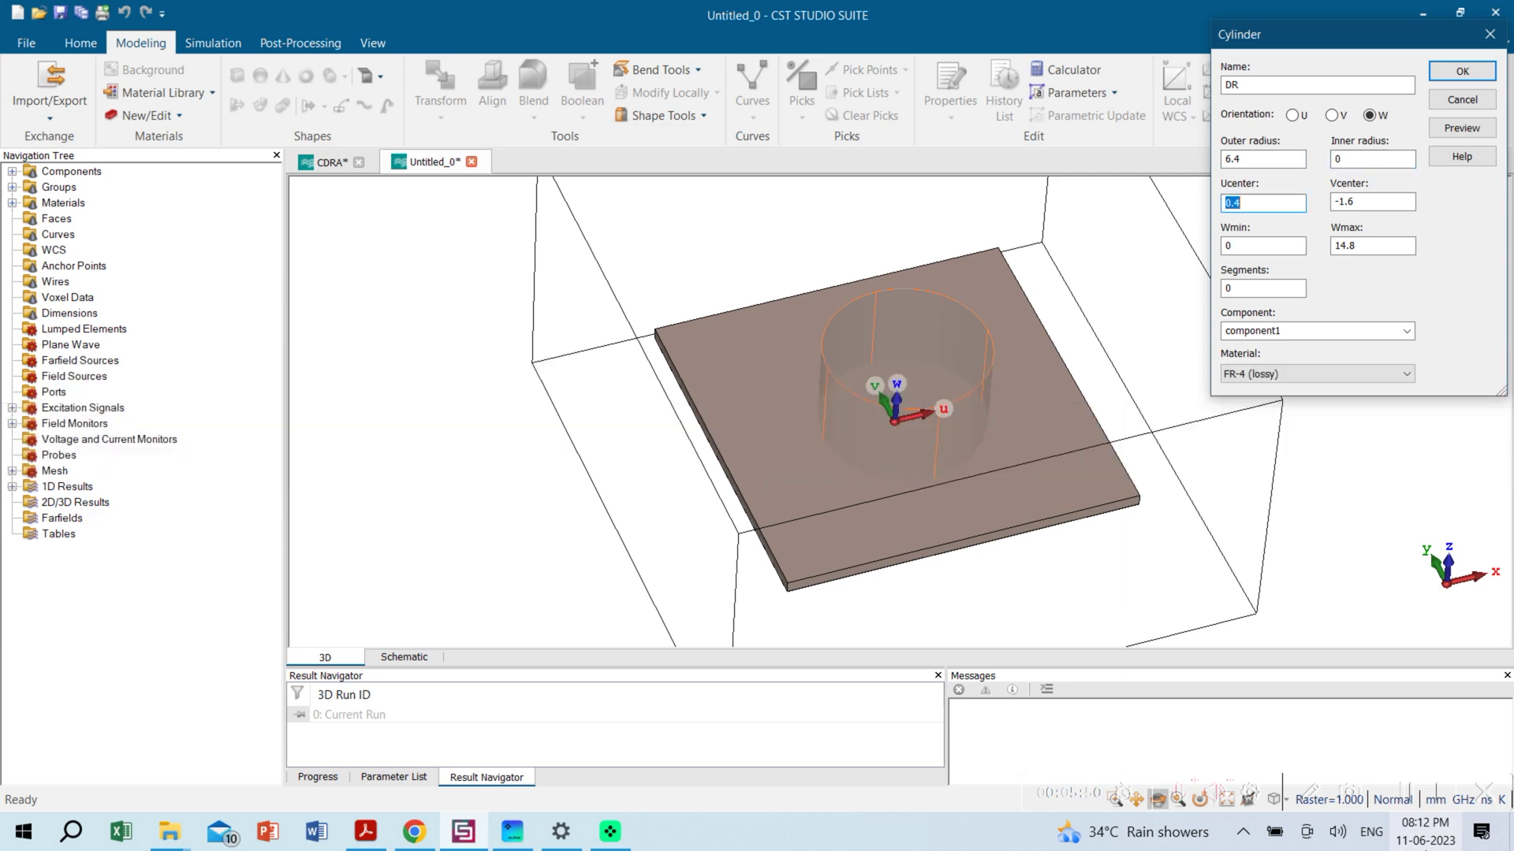
{"action": "type", "text": "0"}
{"action": "key", "text": "Tab"}
{"action": "type", "text": "0"}
Set the DR cylinder's W extents from 0.035+1.6 to 0.035+1.6+8.5
{"action": "key", "text": "Tab"}
{"action": "type", "text": "0.03"}
{"action": "key", "text": "ctrl+a"}
{"action": "key", "text": "ctrl+c"}
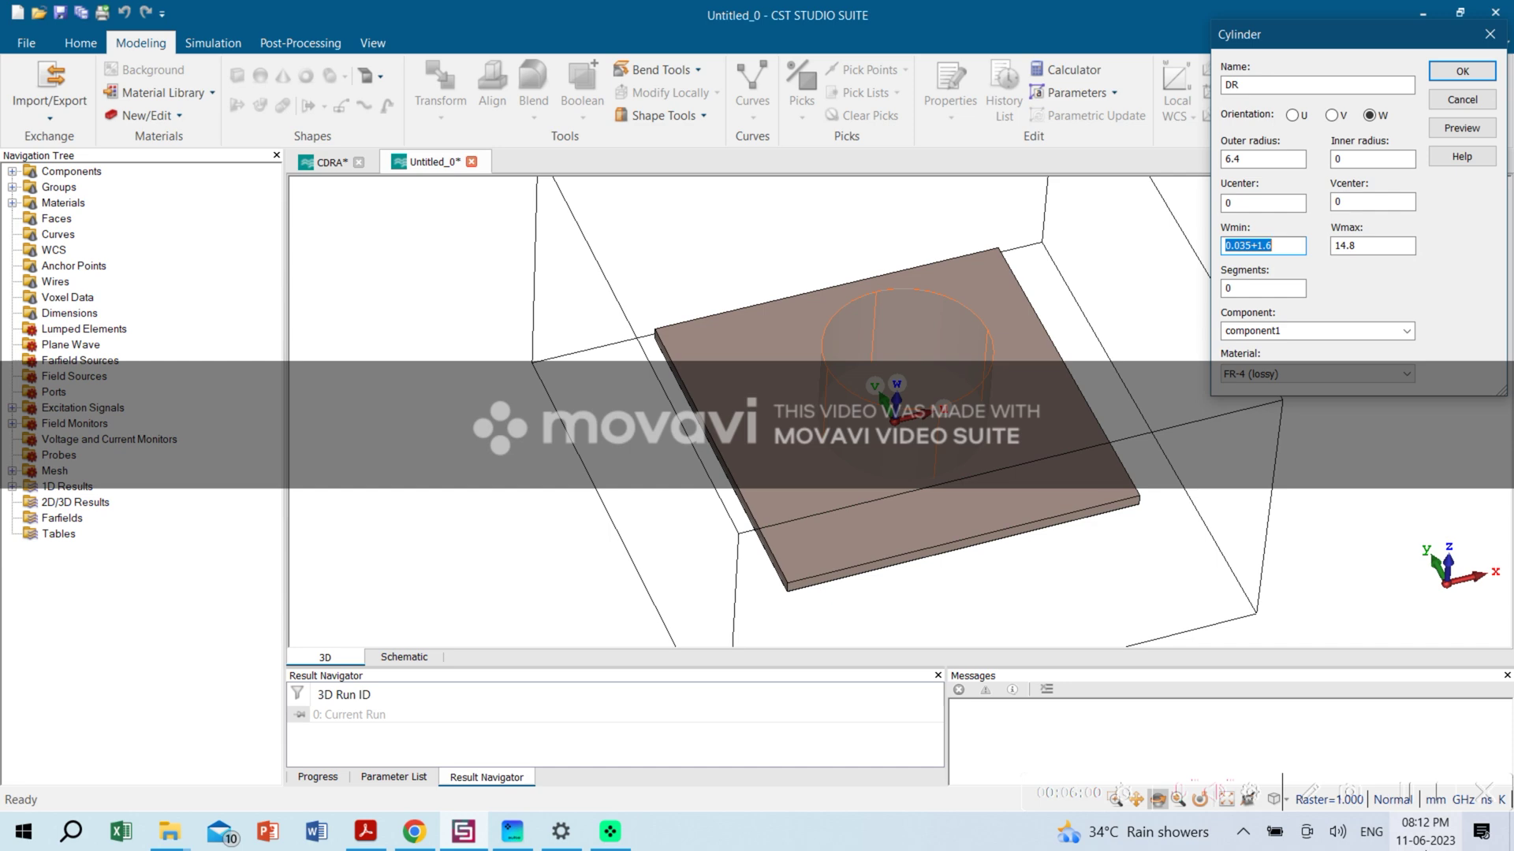
{"action": "key", "text": "Tab"}
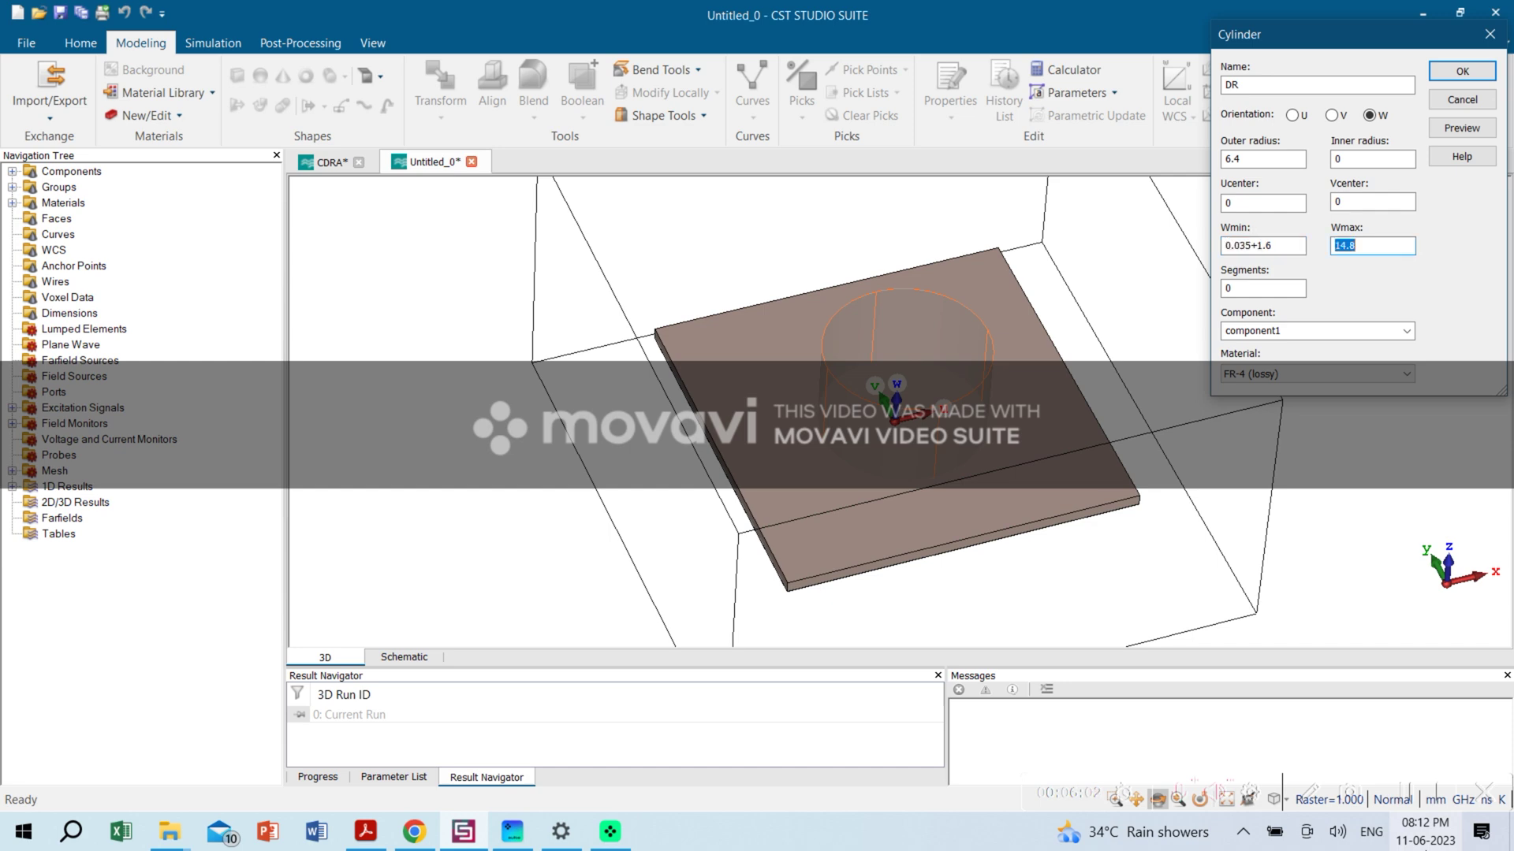
{"action": "key", "text": "ctrl+v"}
{"action": "type", "text": "+8.5"}
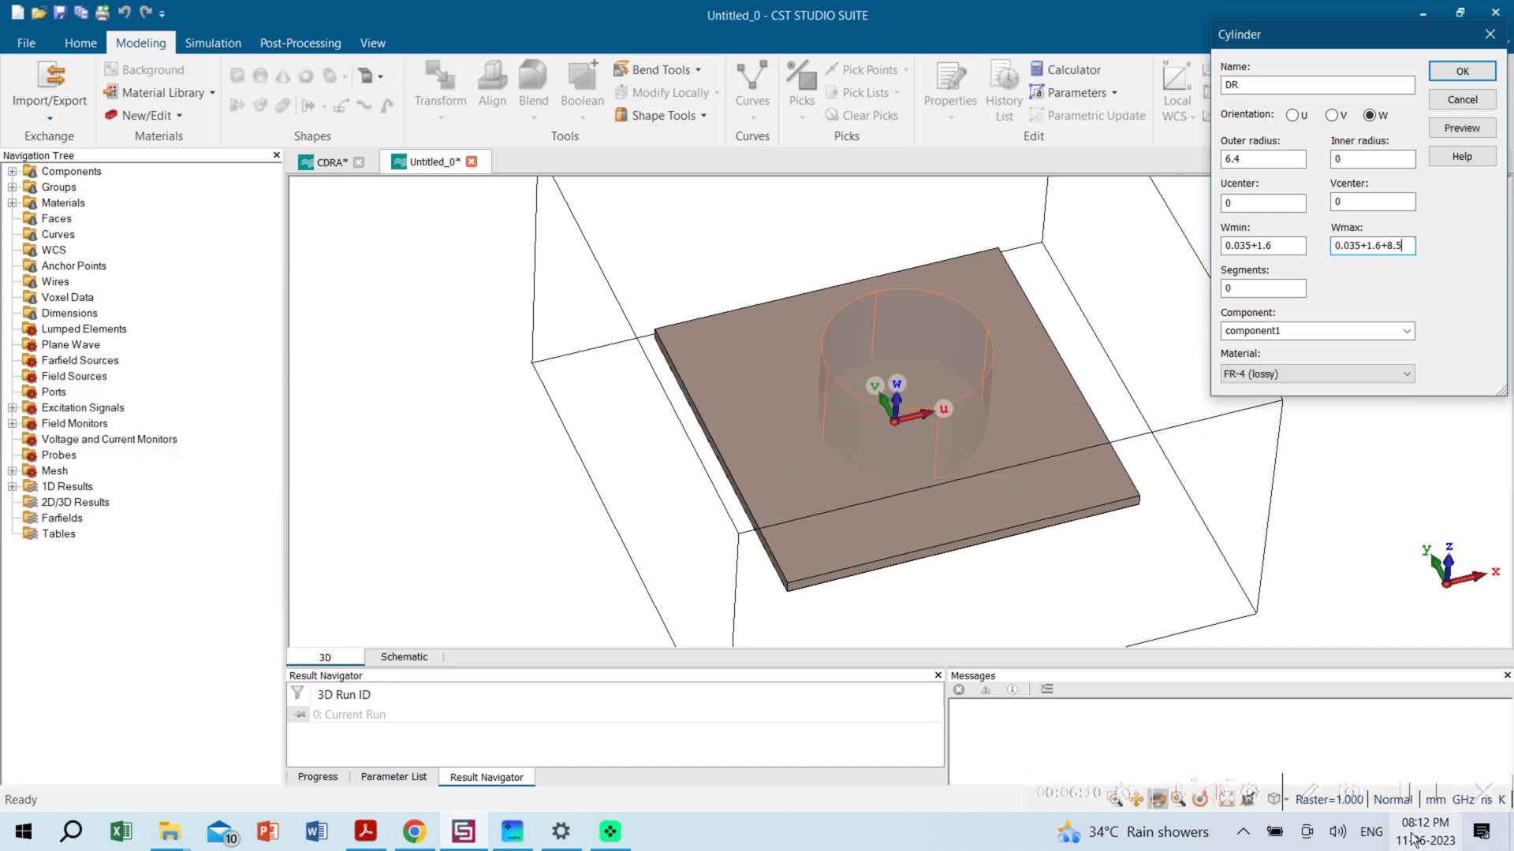
Load Alumina (99.5%) (lossy) from the material library for the DR cylinder, preview the shape and create it
{"action": "left_click", "coordinate": [1295, 370]}
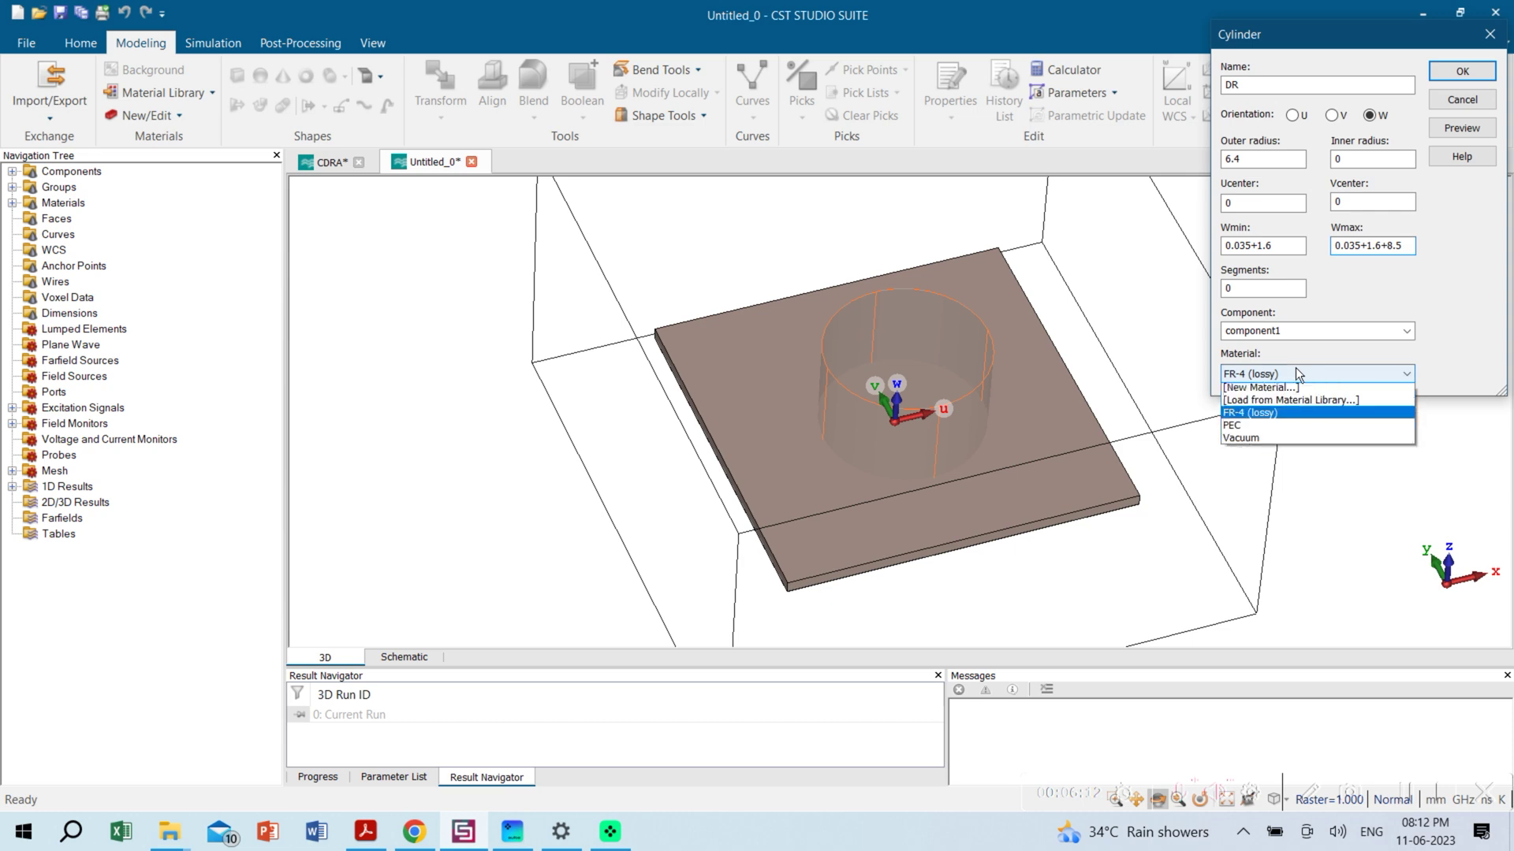
{"action": "left_click", "coordinate": [1275, 399]}
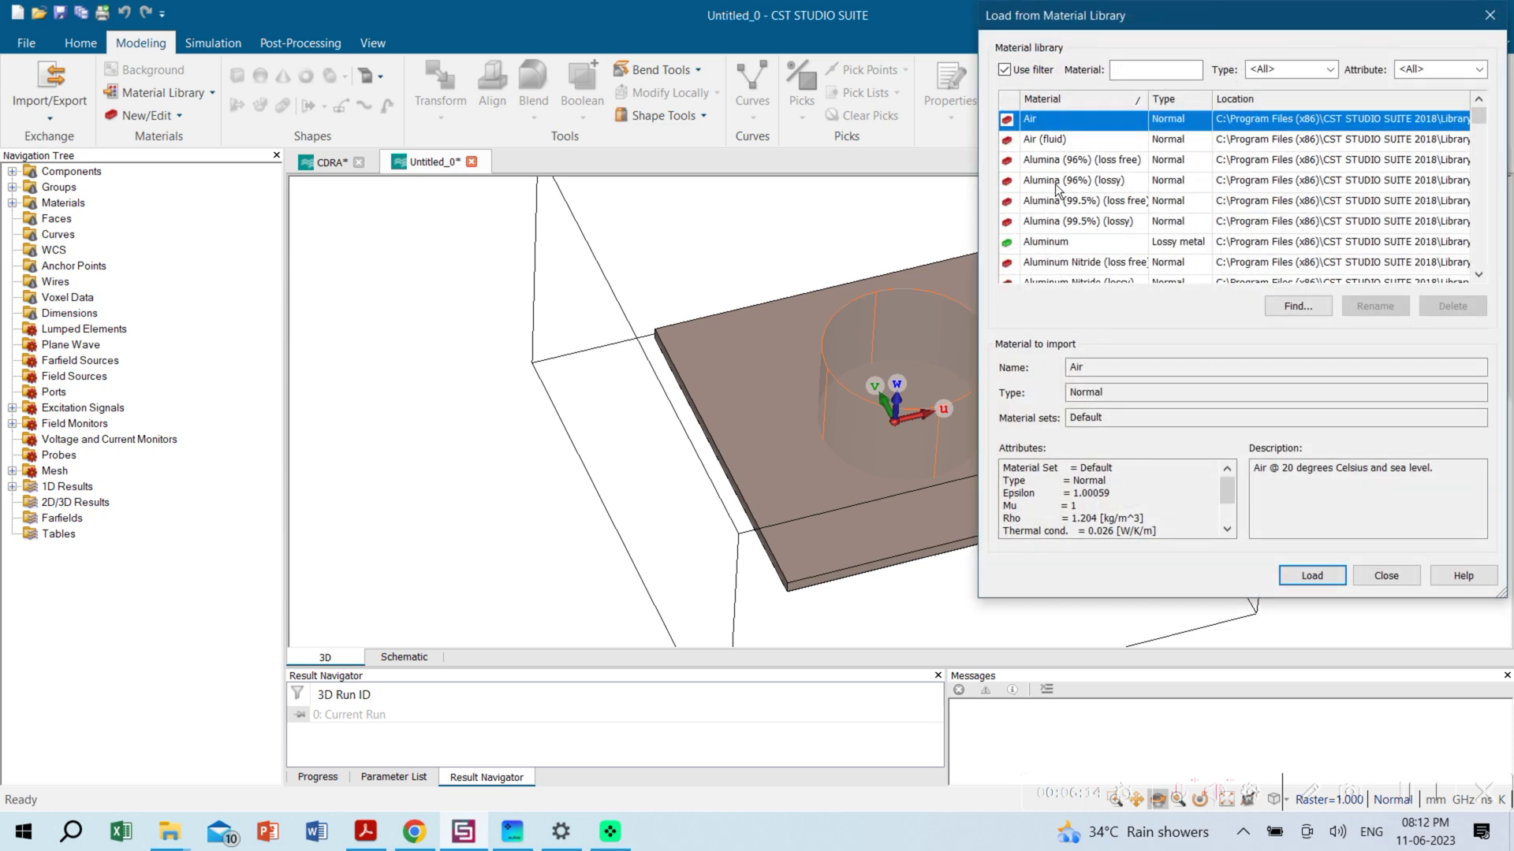
{"action": "left_click", "coordinate": [1066, 222]}
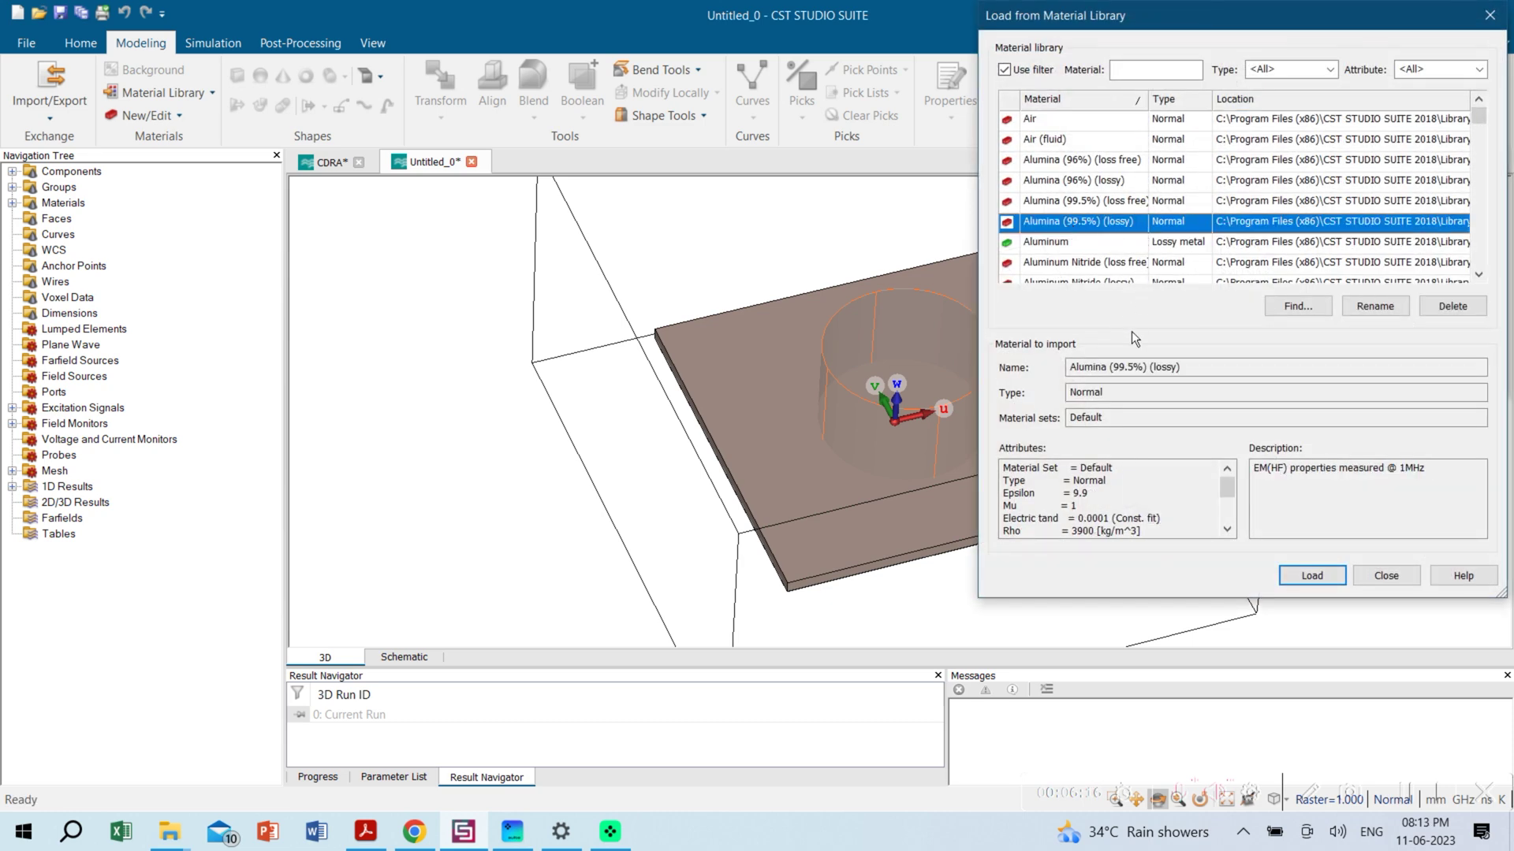
{"action": "left_click", "coordinate": [1319, 574]}
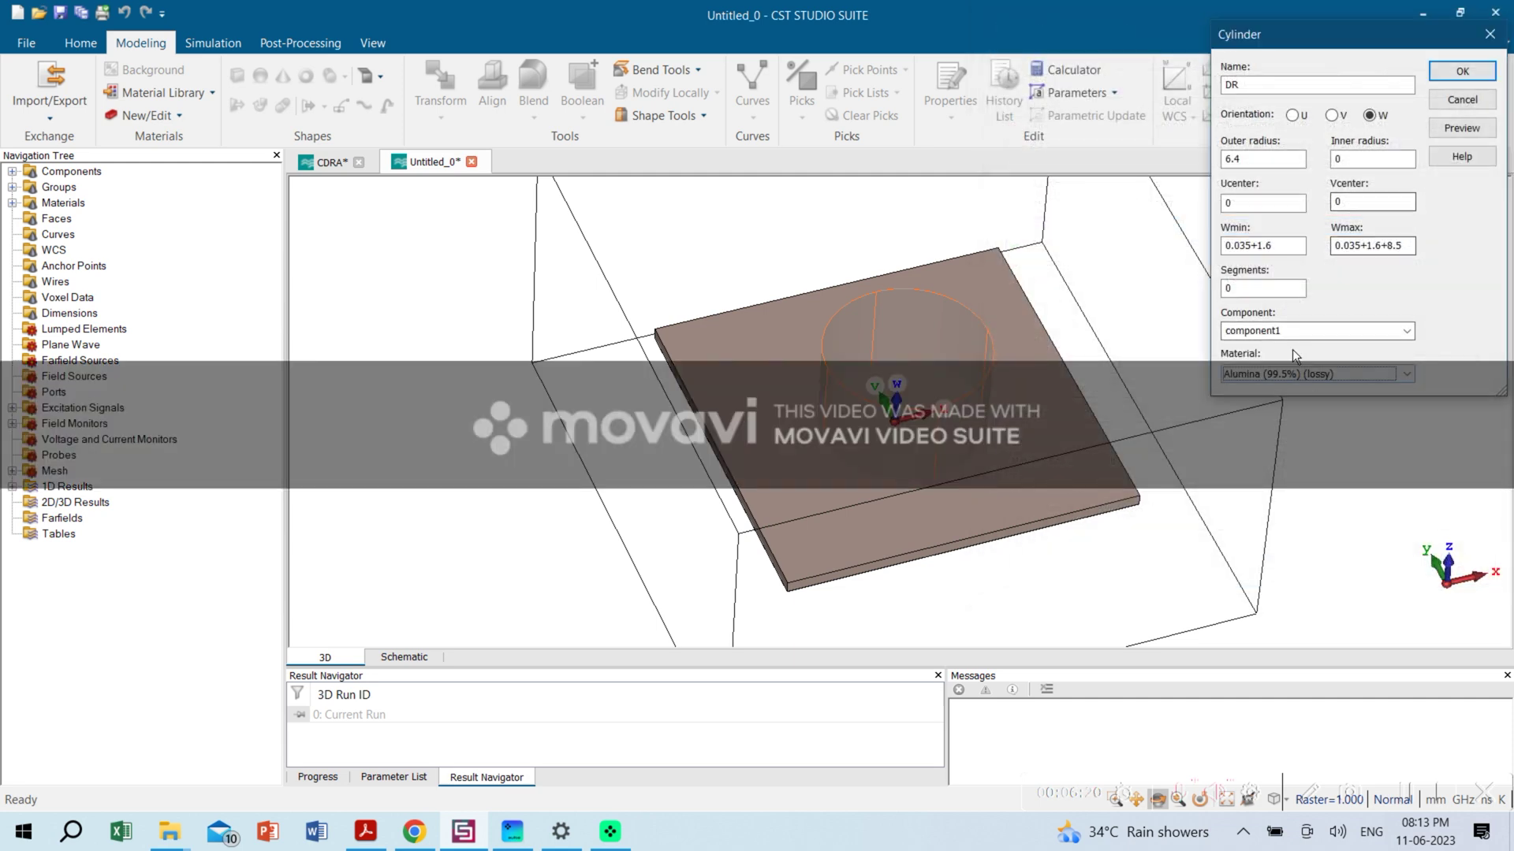
{"action": "left_click", "coordinate": [1460, 130]}
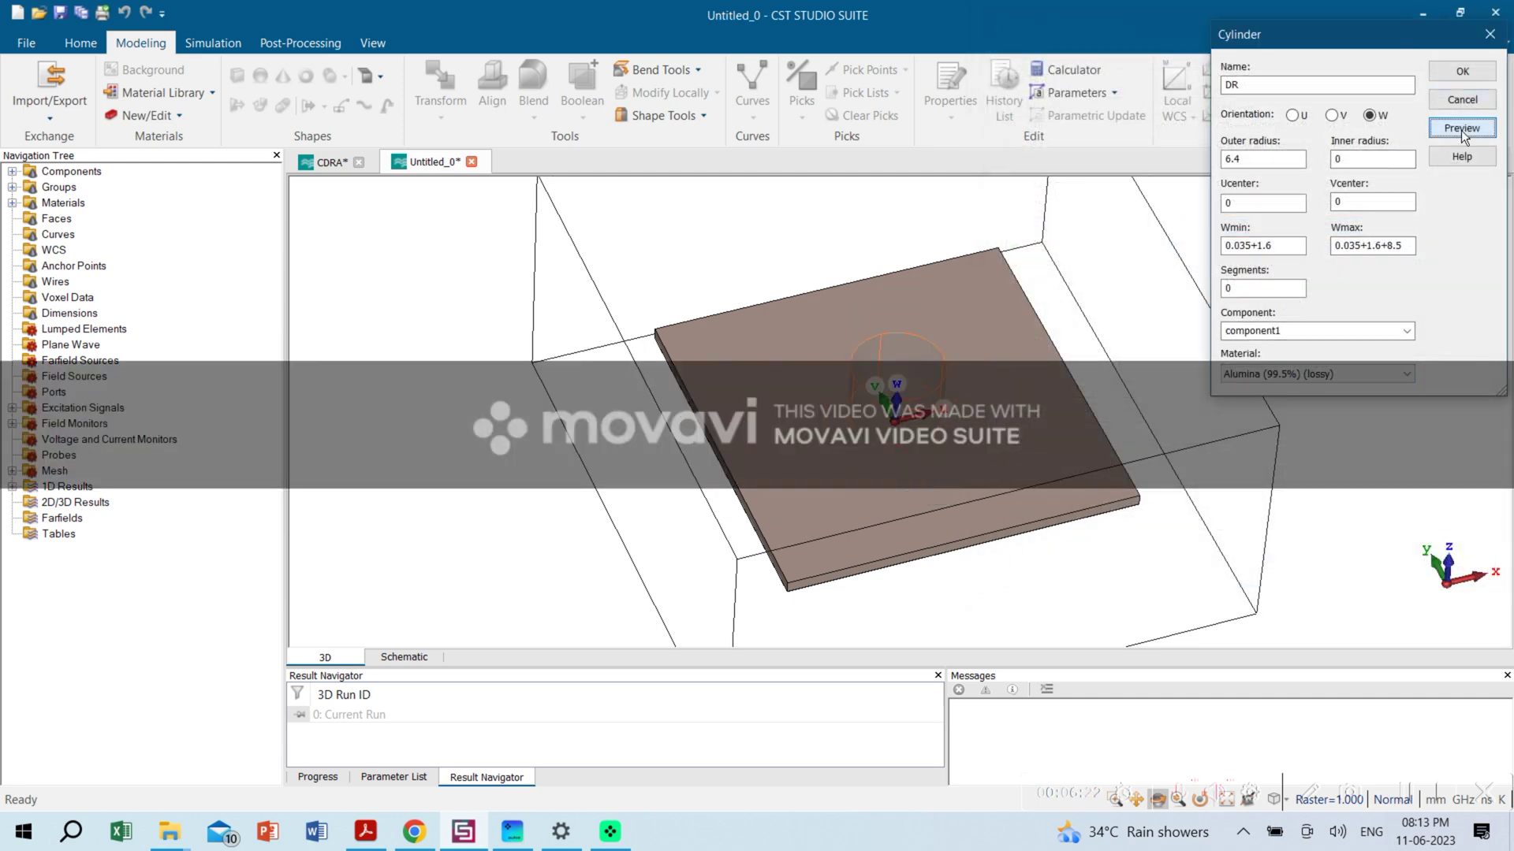
{"action": "left_click", "coordinate": [1451, 71]}
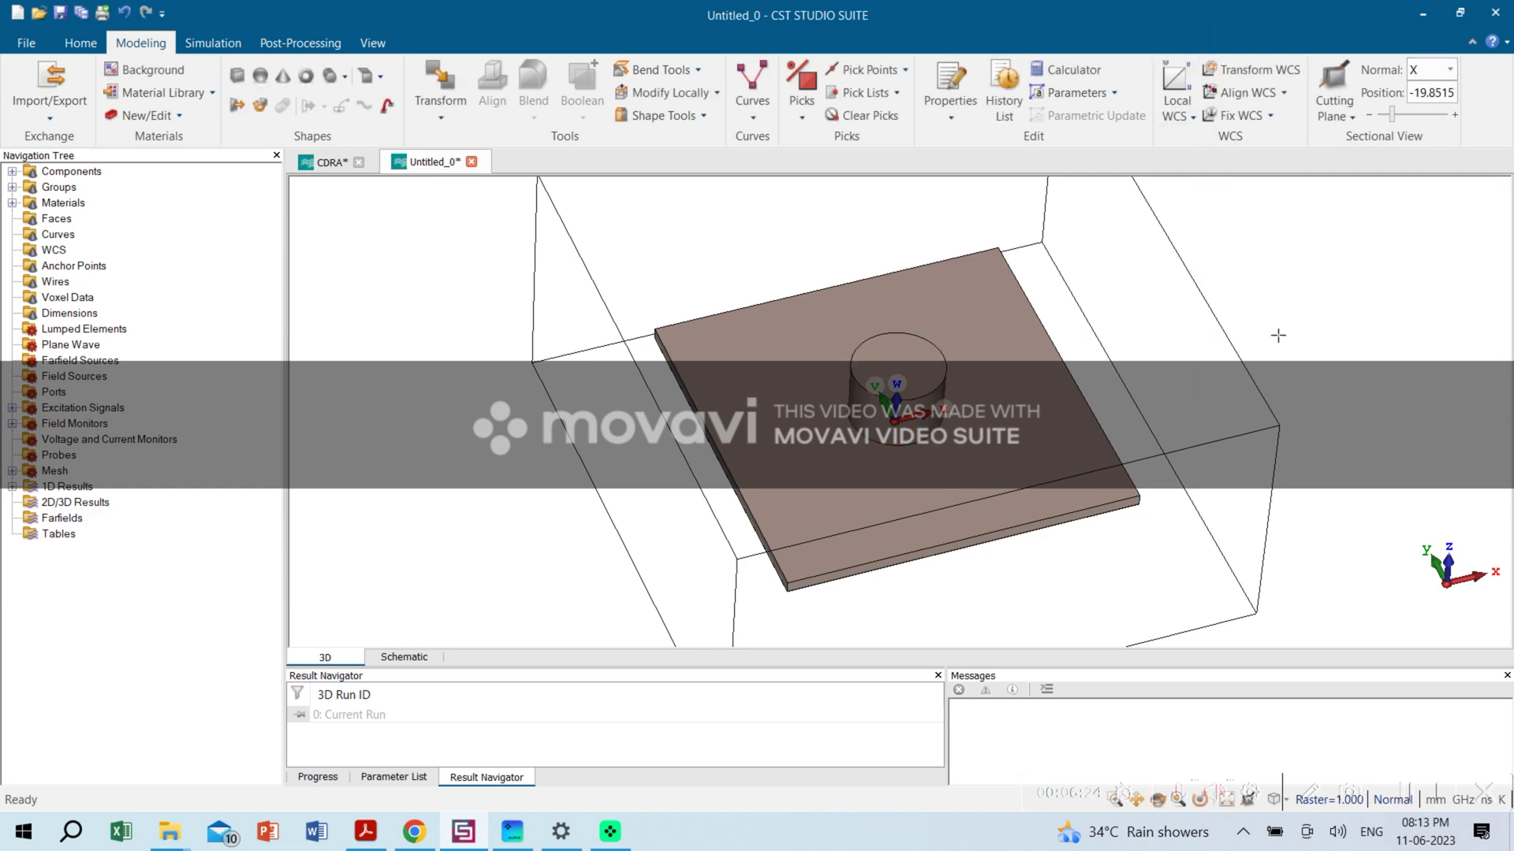
Overwrite the Substrate's material color with blue, keeping FR-4 (lossy) as its material
{"action": "left_click_drag", "start_coordinate": [1278, 334], "coordinate": [1234, 272]}
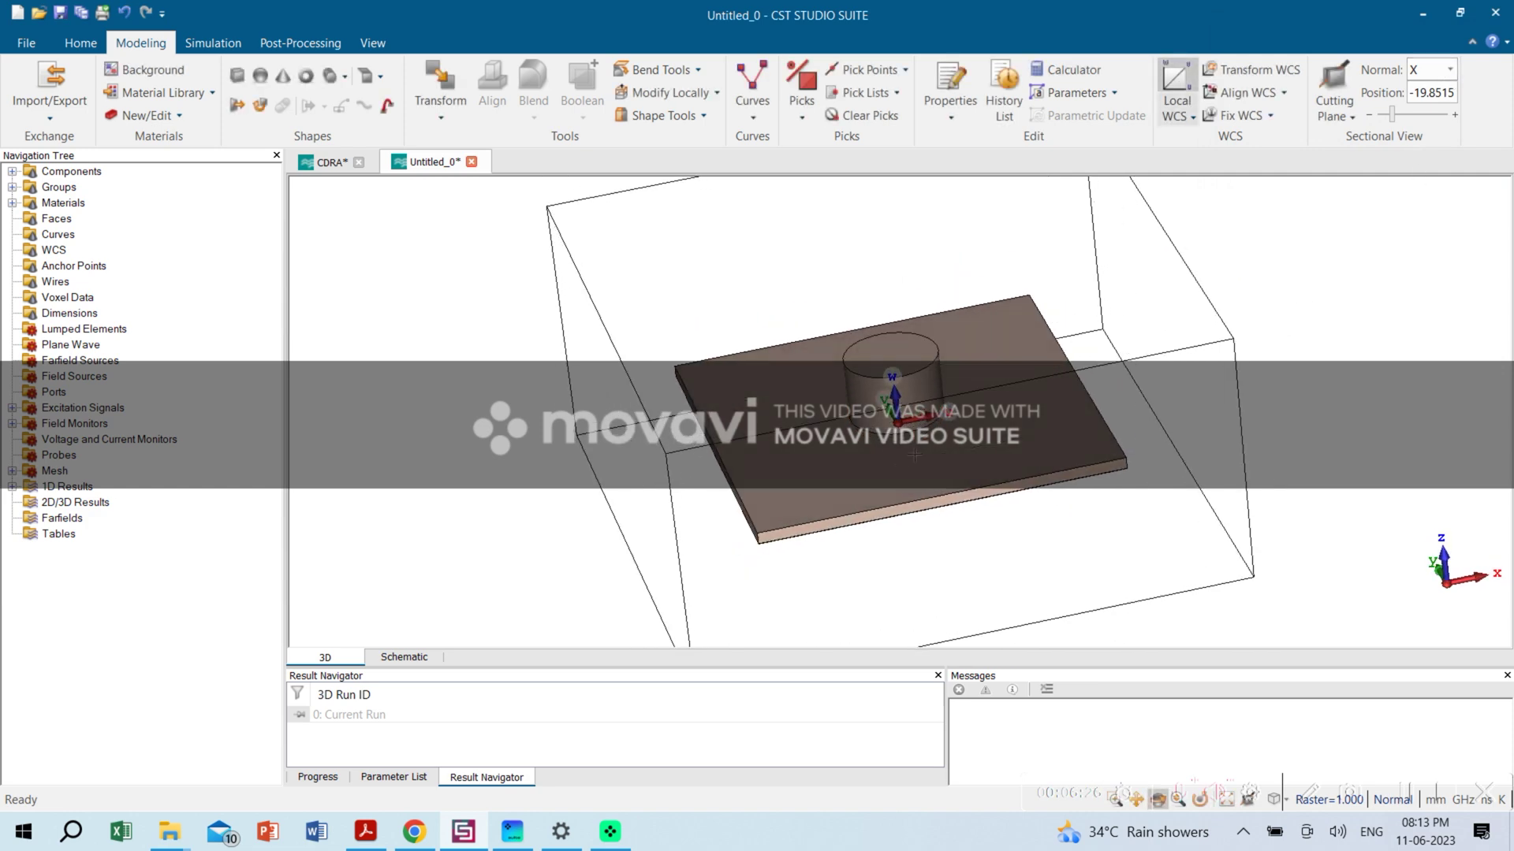
{"action": "left_click", "coordinate": [726, 426]}
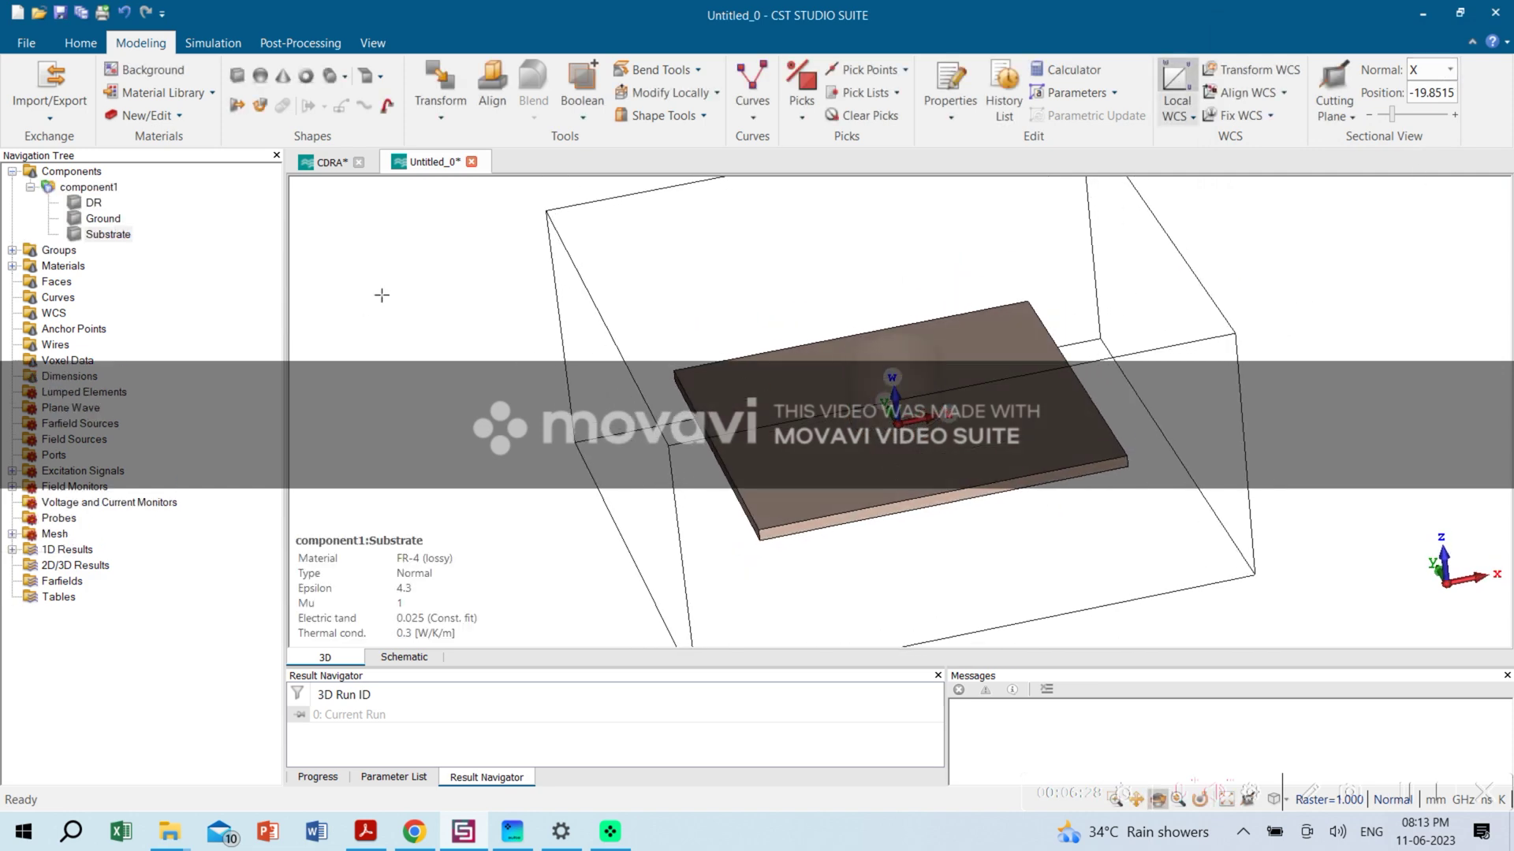
{"action": "right_click", "coordinate": [108, 235]}
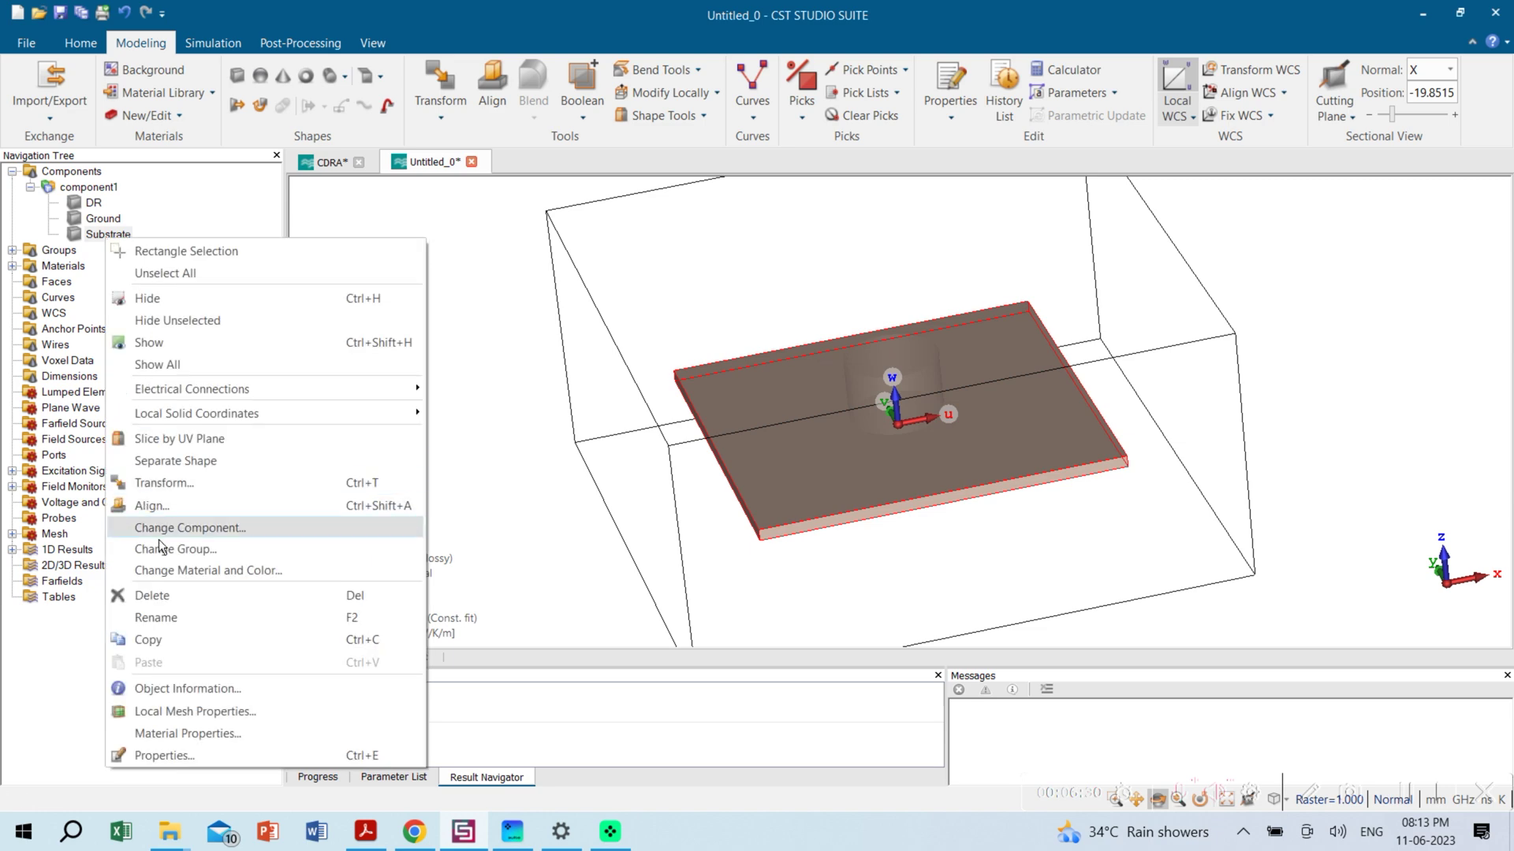
{"action": "left_click", "coordinate": [167, 571]}
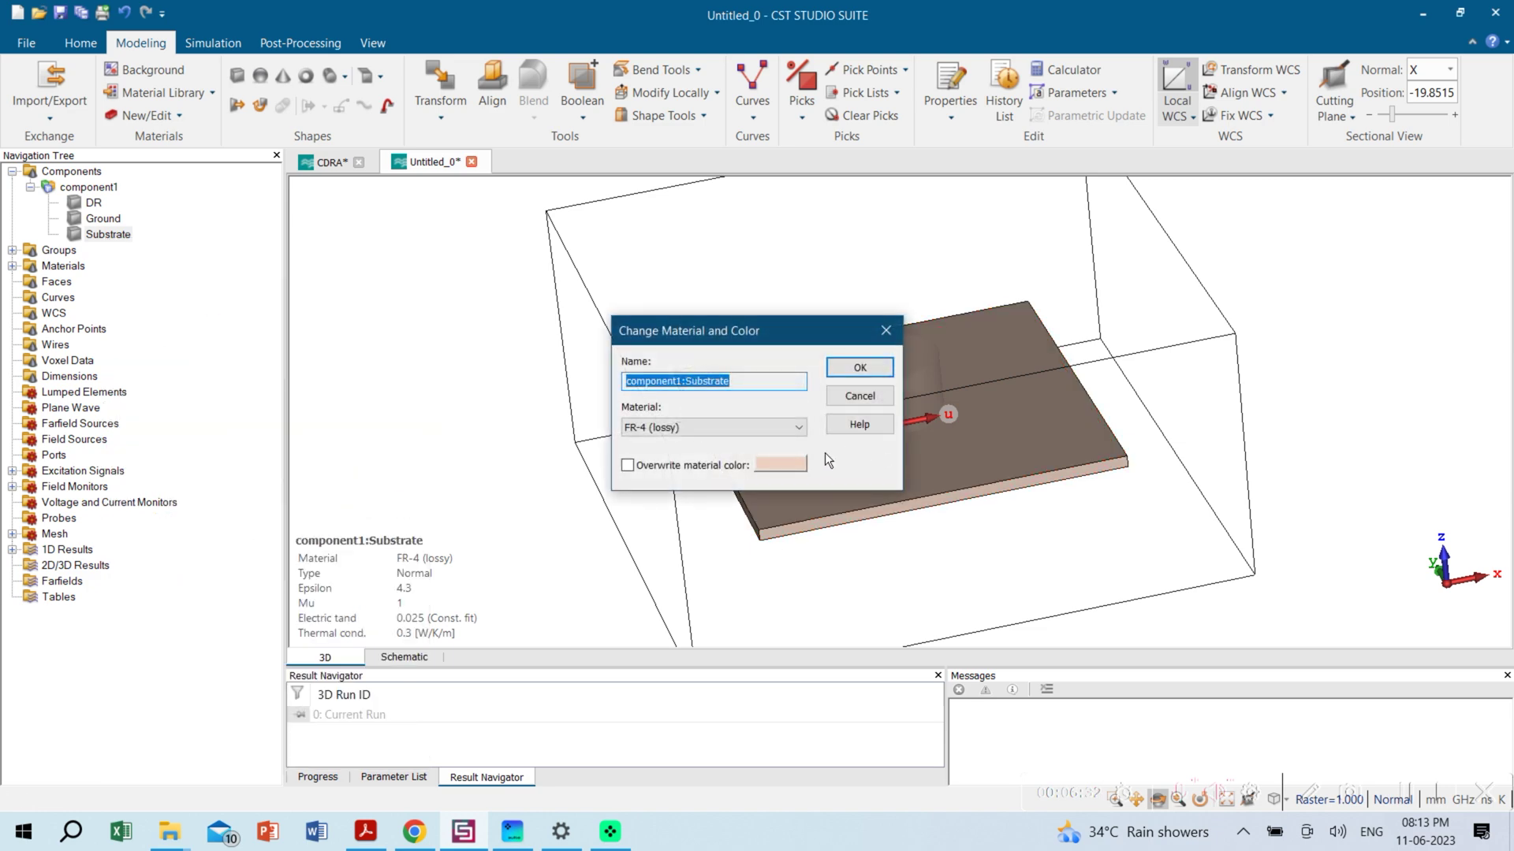
{"action": "left_click", "coordinate": [791, 461]}
{"action": "left_click", "coordinate": [774, 366]}
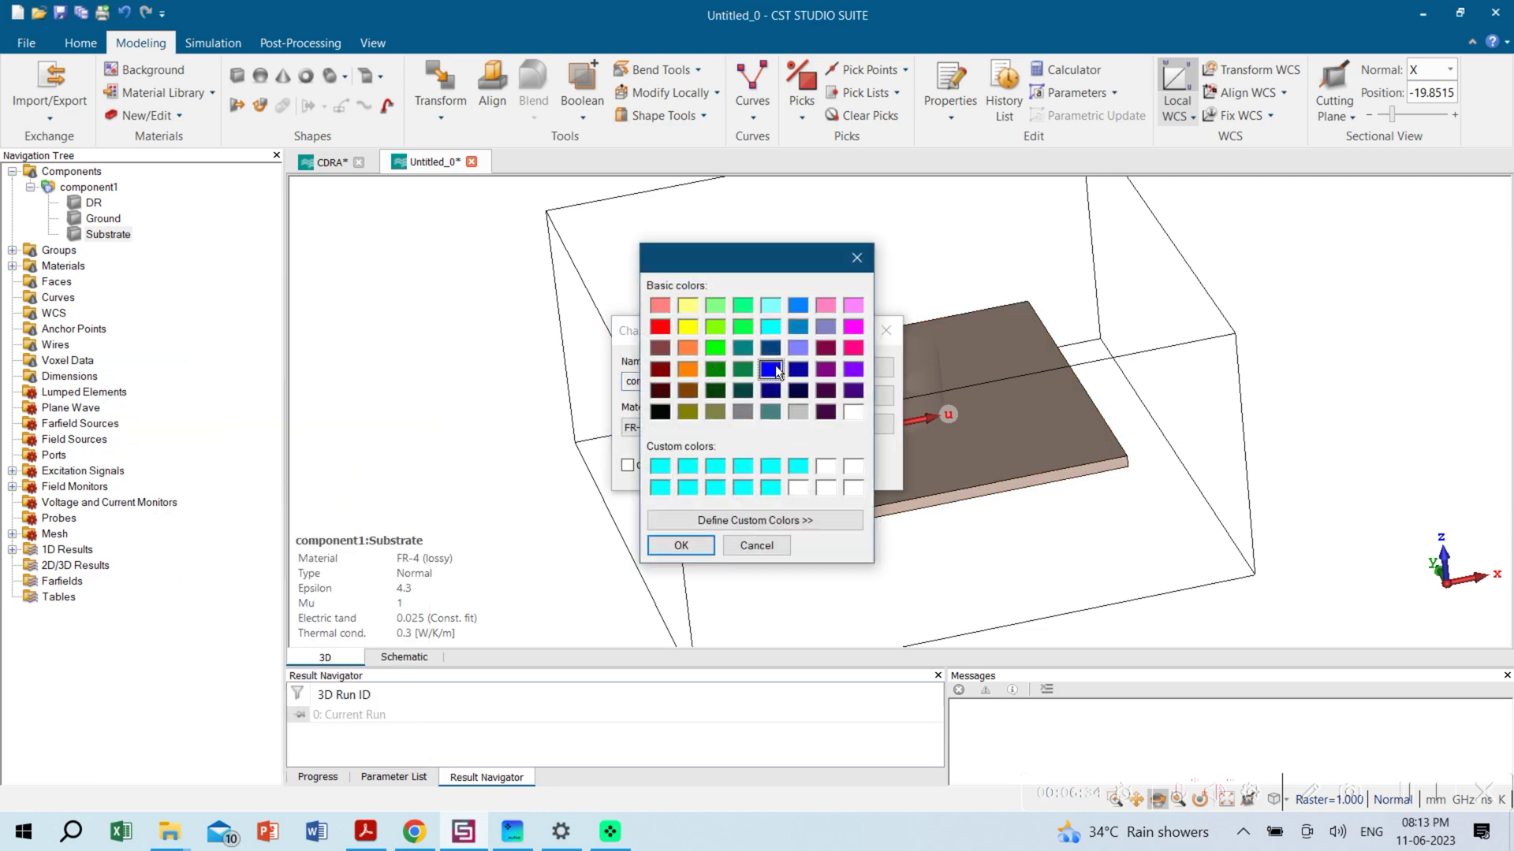
{"action": "left_click", "coordinate": [681, 546]}
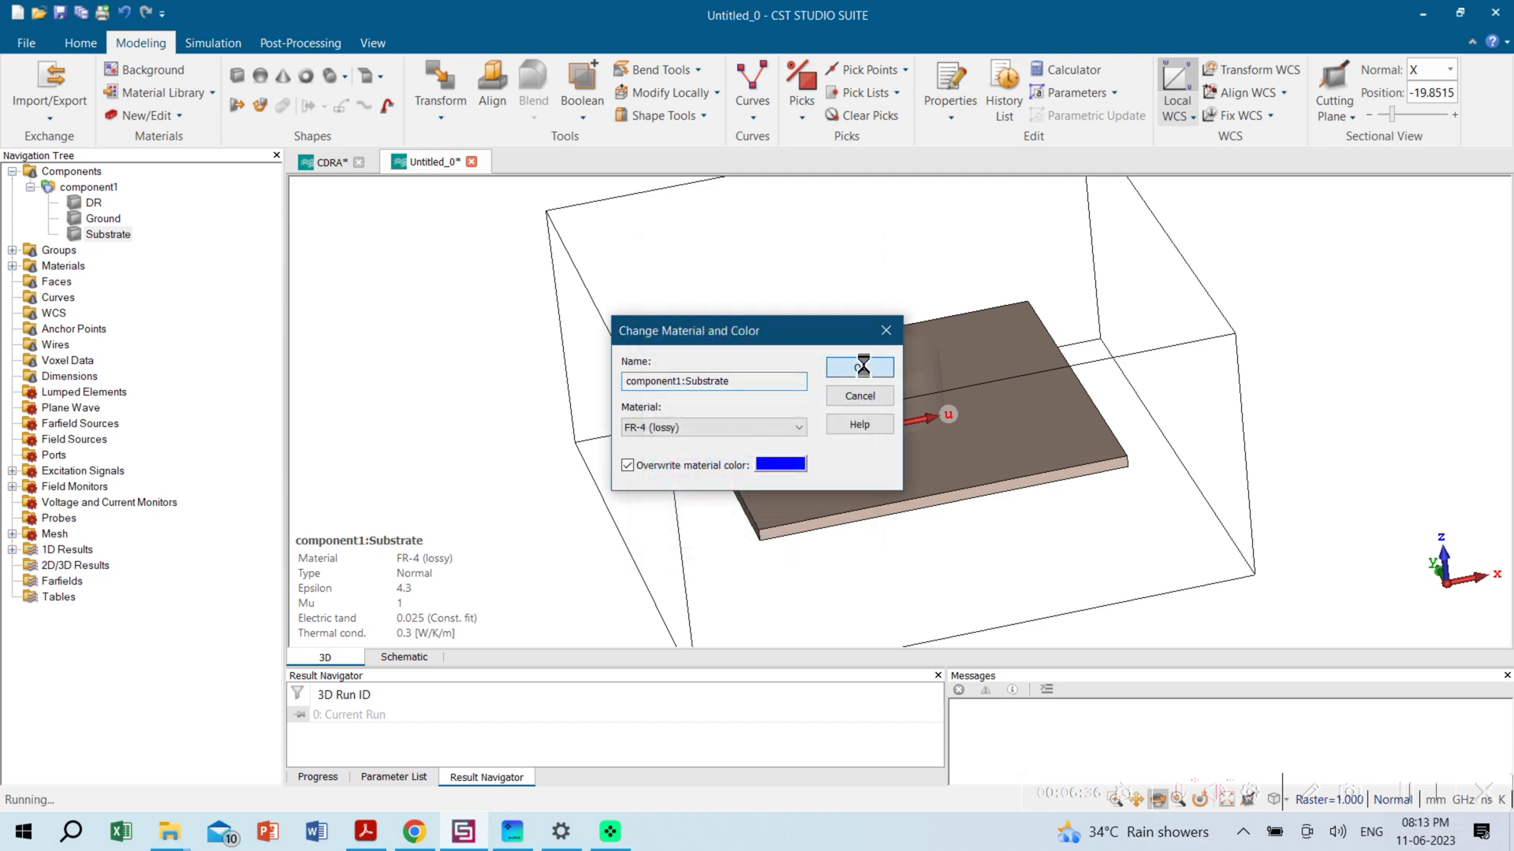
{"action": "left_click", "coordinate": [860, 367]}
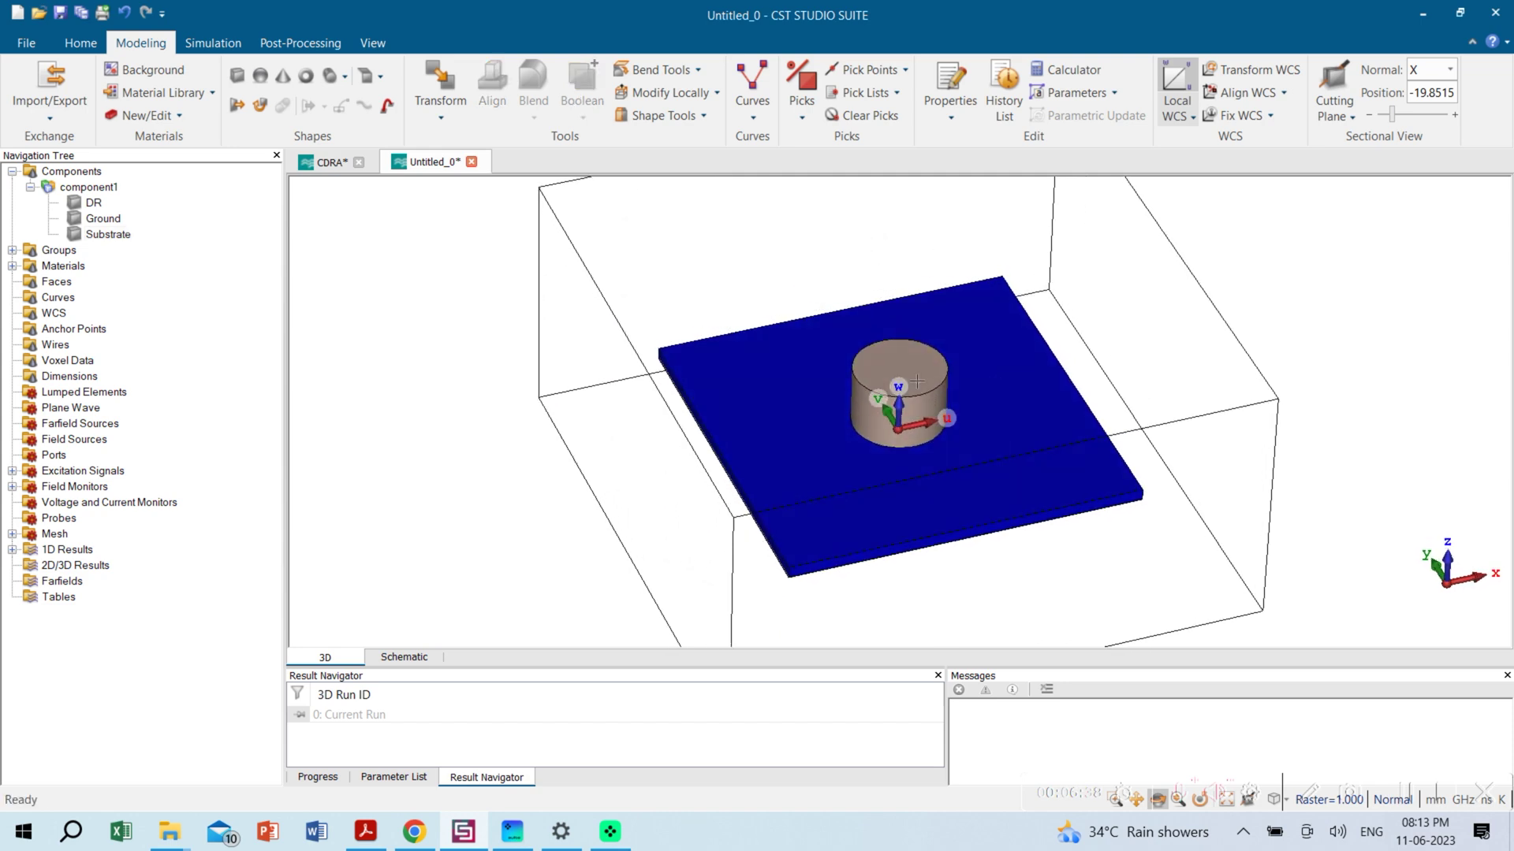
Align the local WCS with the midpoint of the substrate's top front edge, picked as an edge center
{"action": "left_click_drag", "start_coordinate": [1169, 342], "coordinate": [860, 515]}
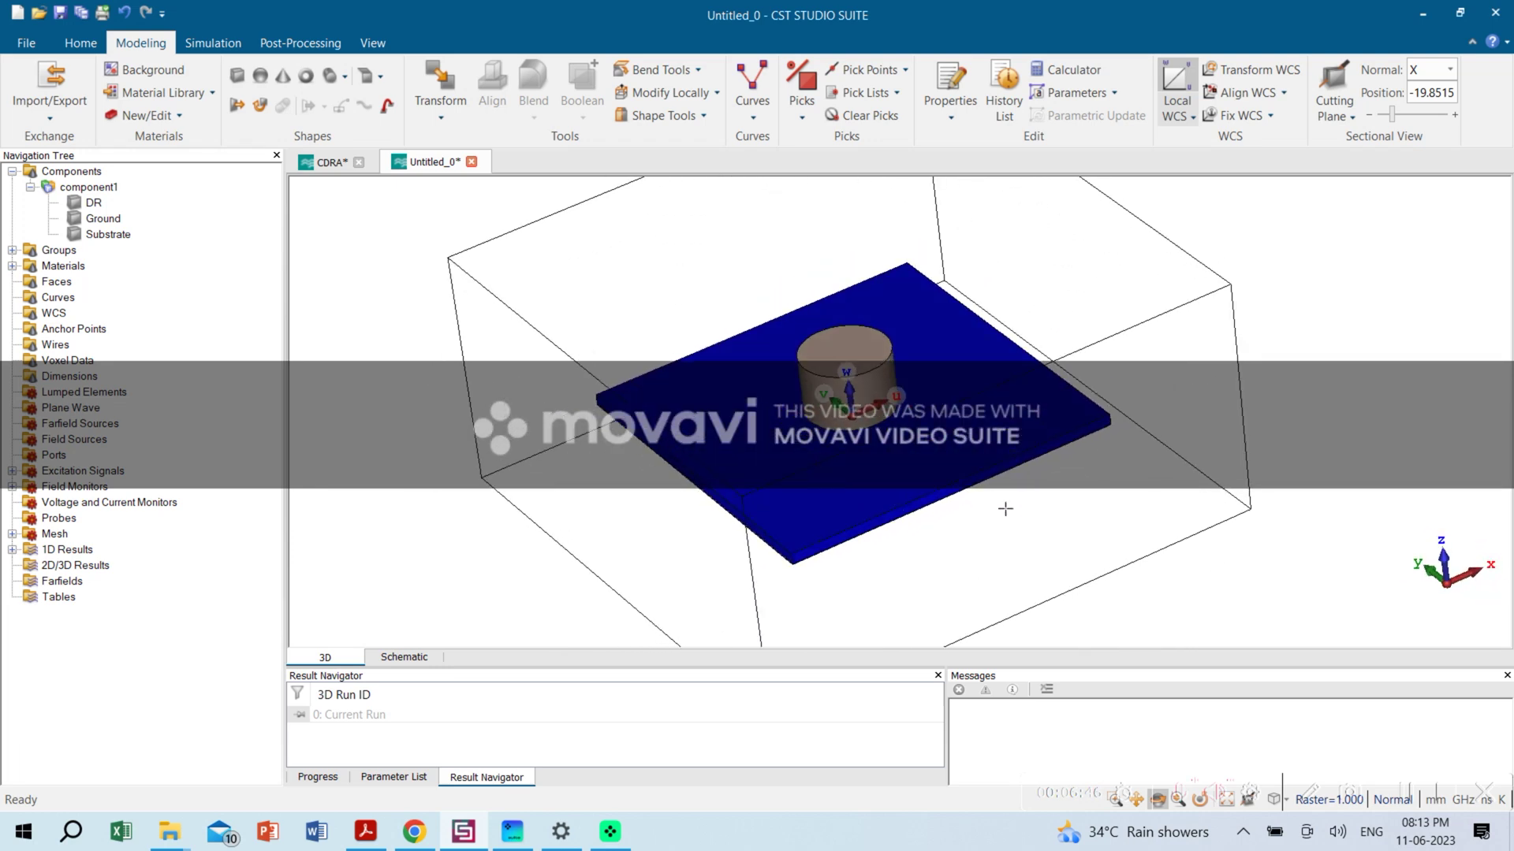
{"action": "left_click", "coordinate": [905, 69]}
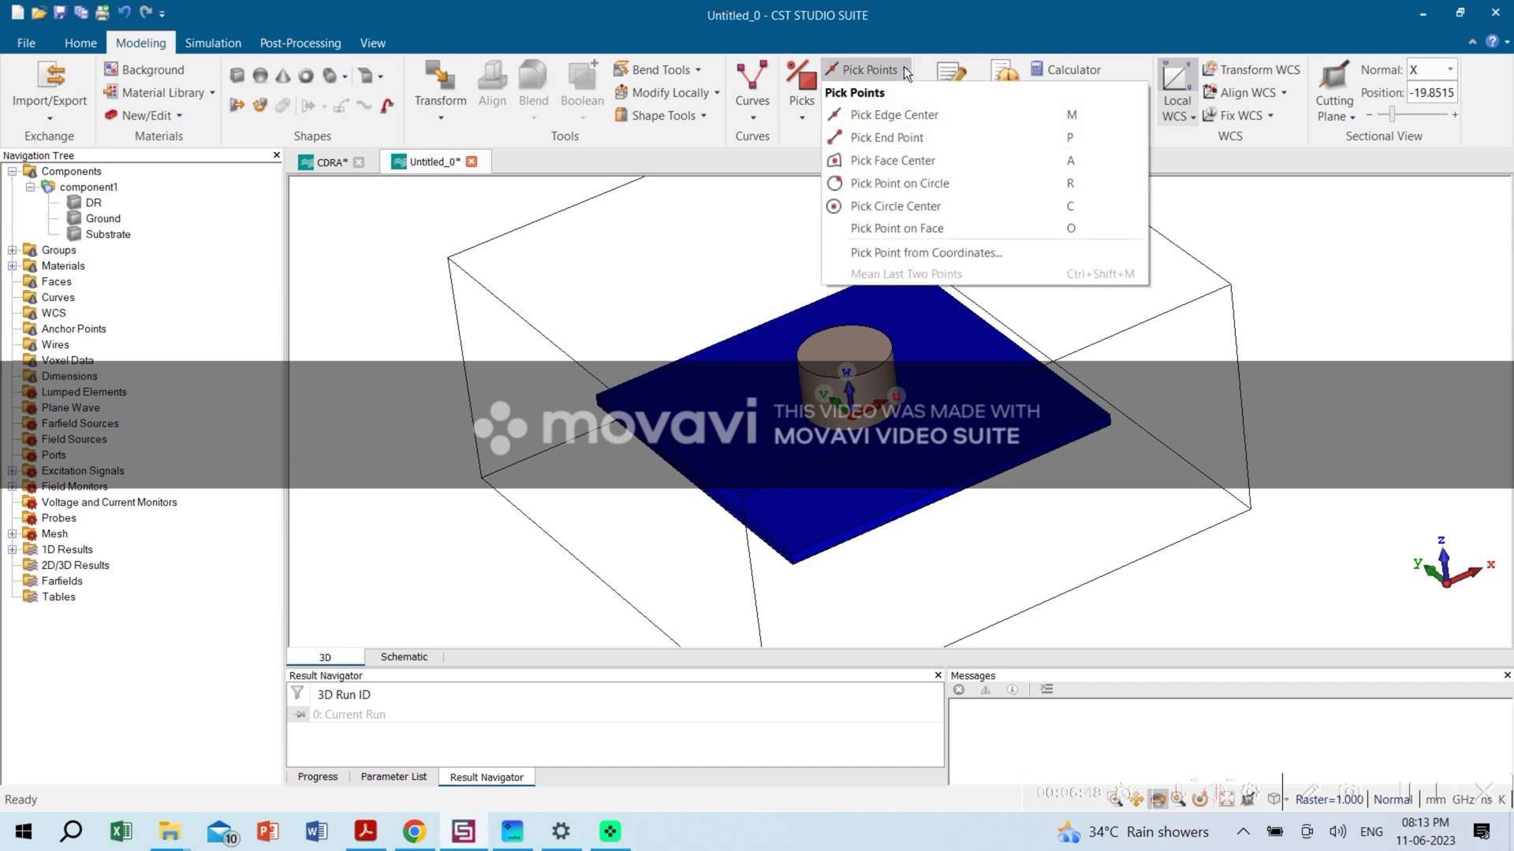
{"action": "left_click", "coordinate": [877, 115]}
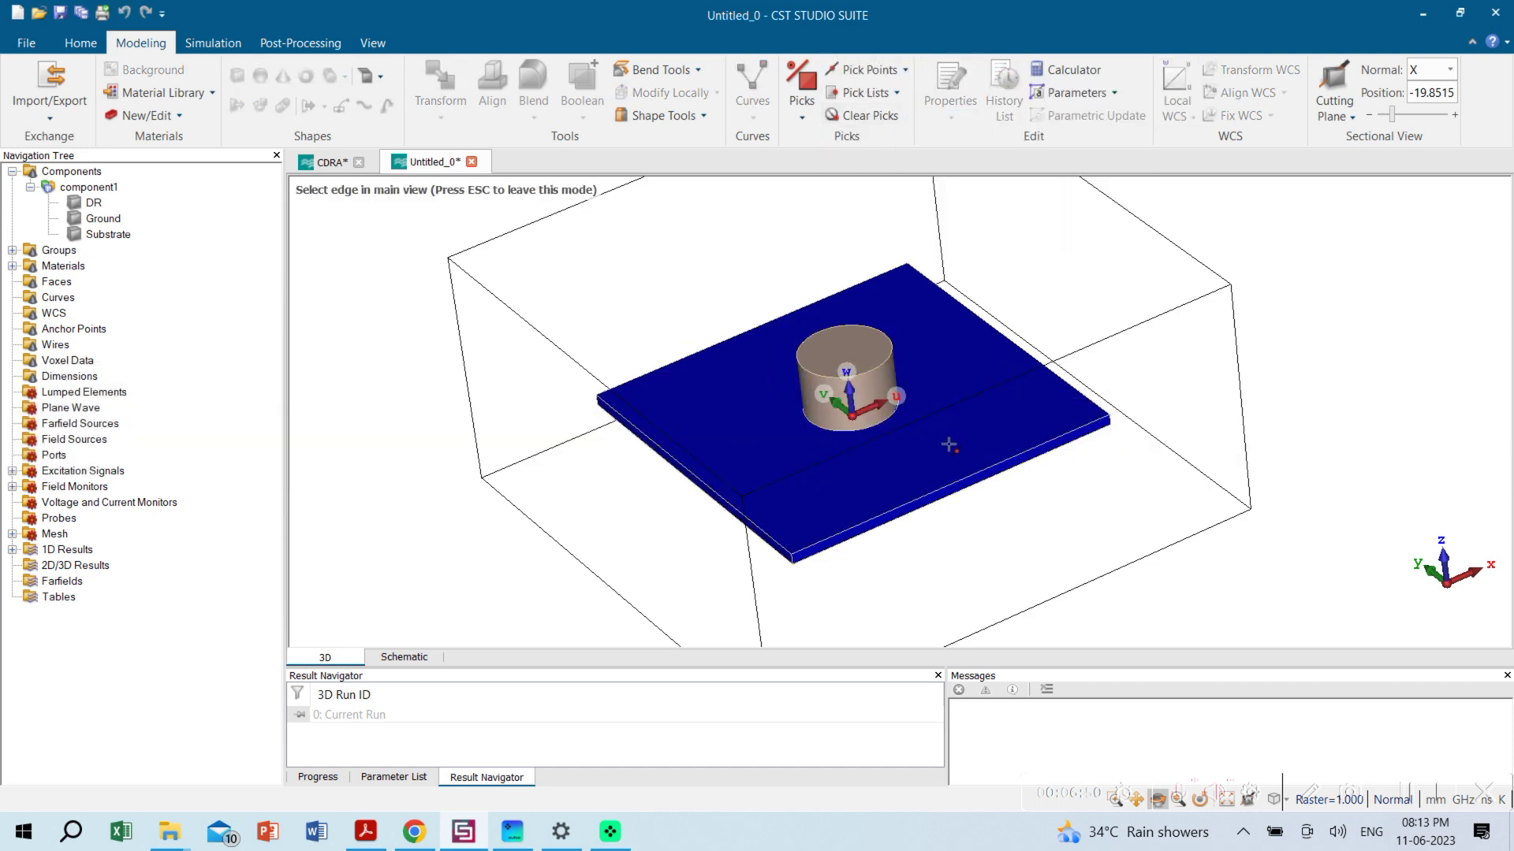
{"action": "left_click", "coordinate": [946, 483]}
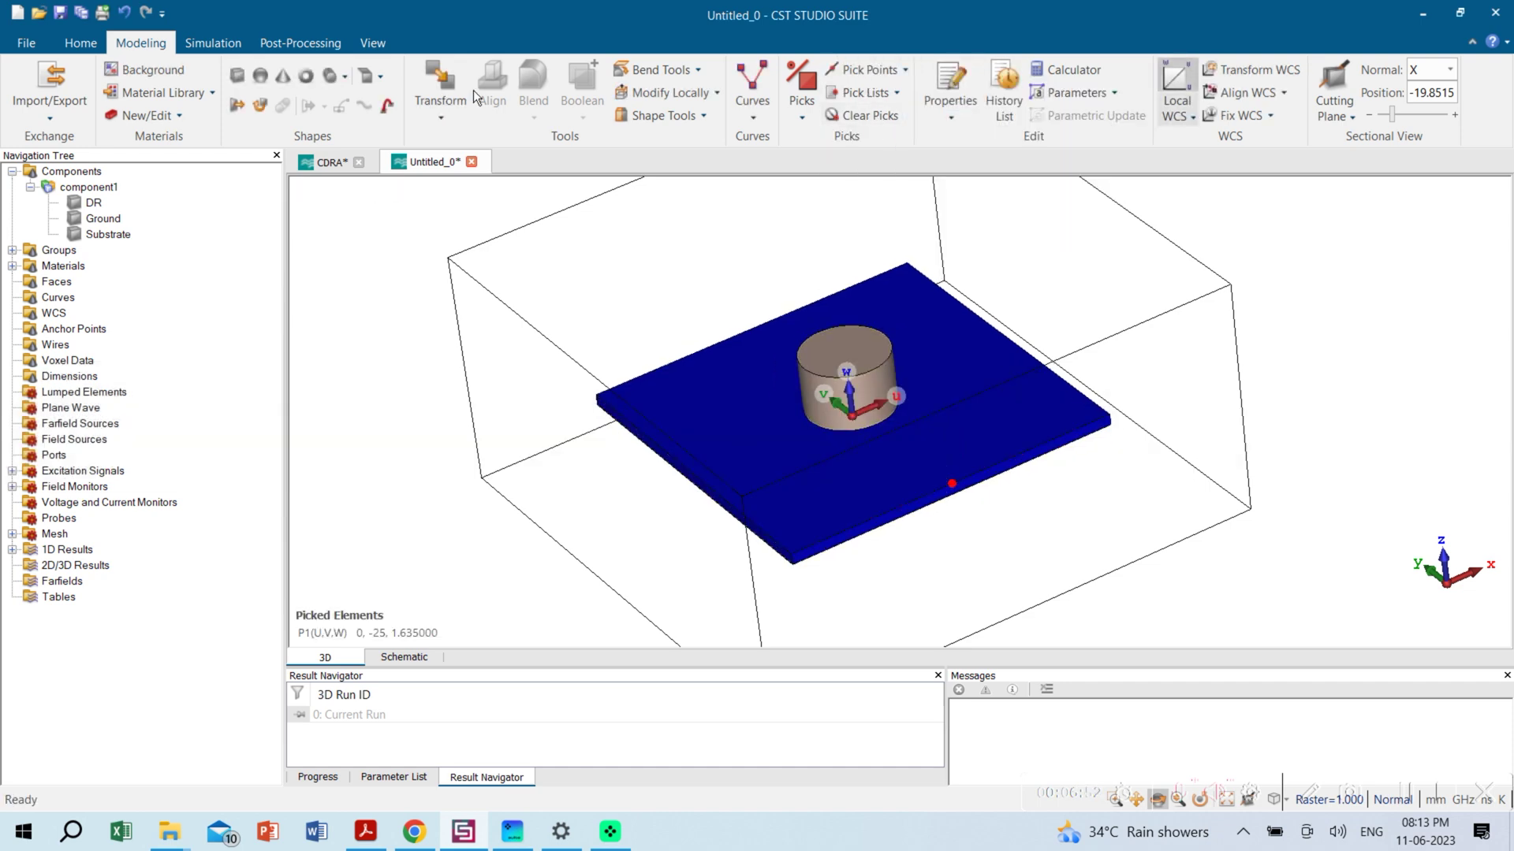
{"action": "left_click", "coordinate": [1232, 97]}
Sketch a brick base about 4 mm wide and 20 mm long from the WCS origin toward the cylinder and bring up its parameters
{"action": "left_click_drag", "start_coordinate": [1237, 379], "coordinate": [1165, 430]}
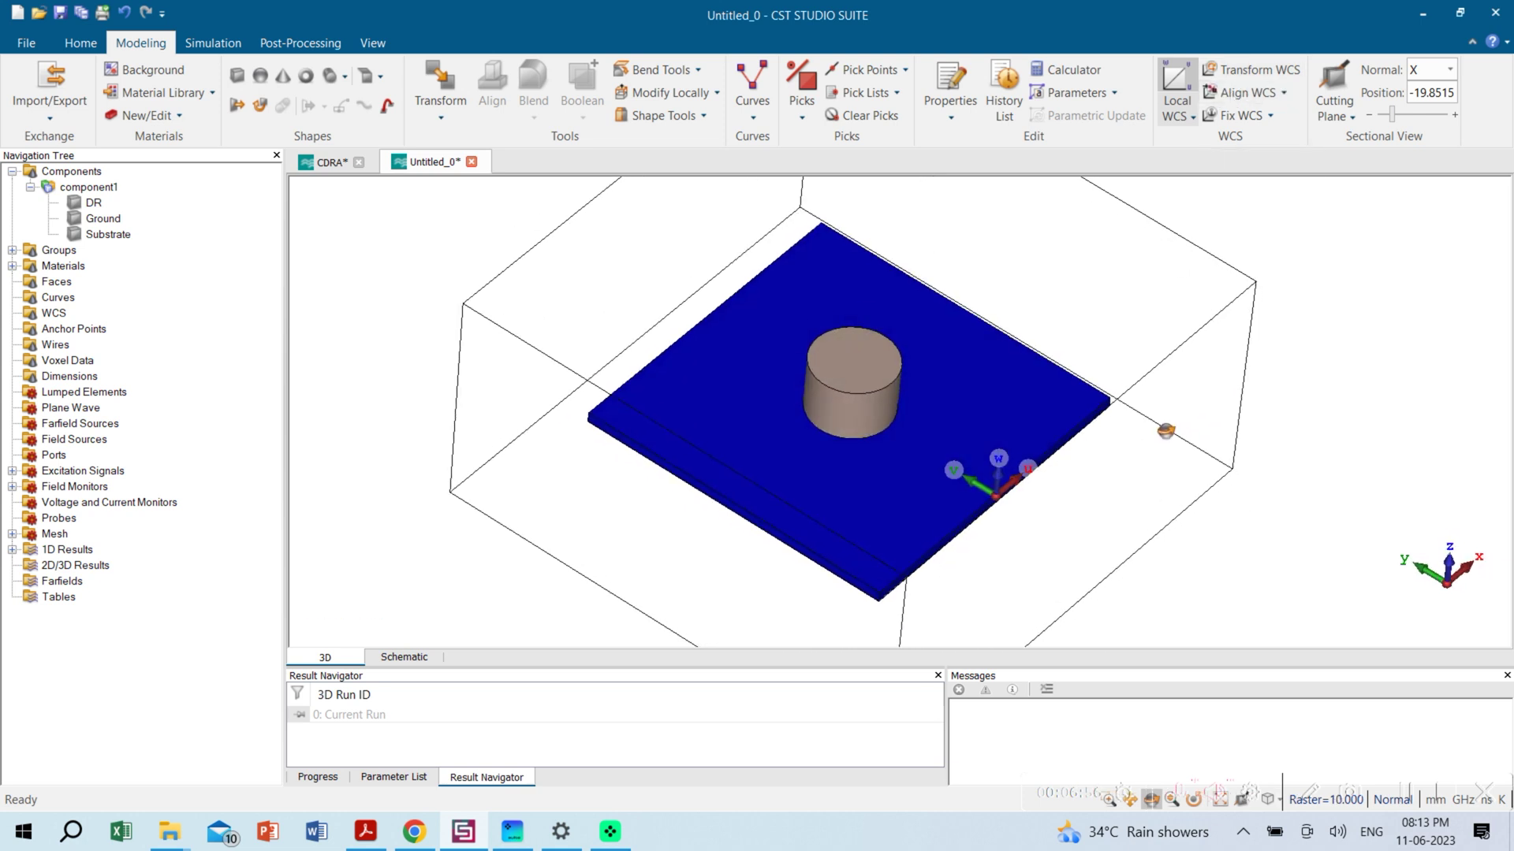
{"action": "left_click_drag", "start_coordinate": [1054, 524], "coordinate": [1074, 459]}
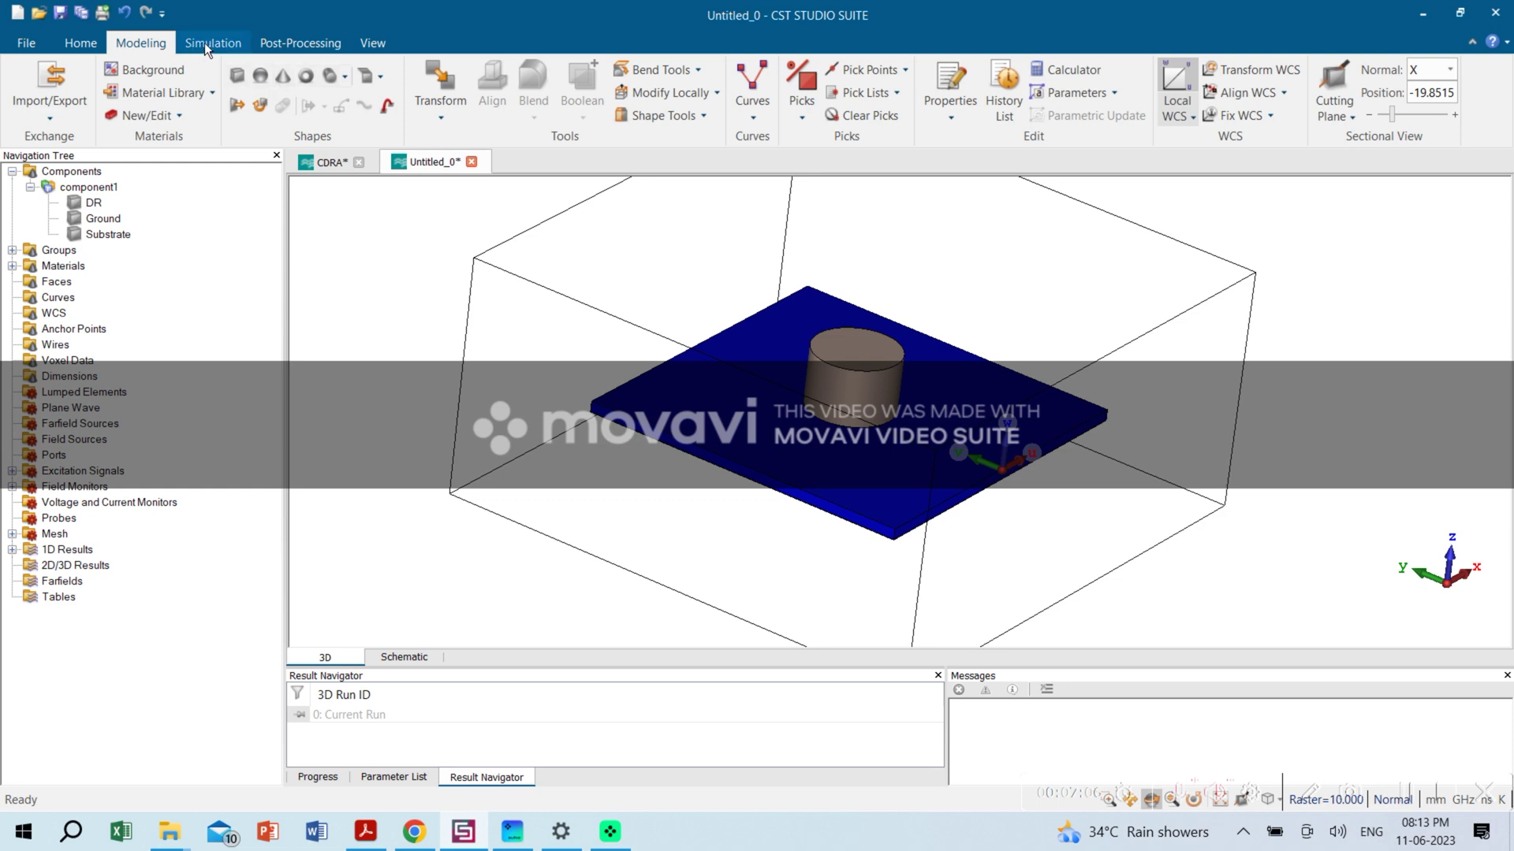
{"action": "left_click", "coordinate": [237, 75]}
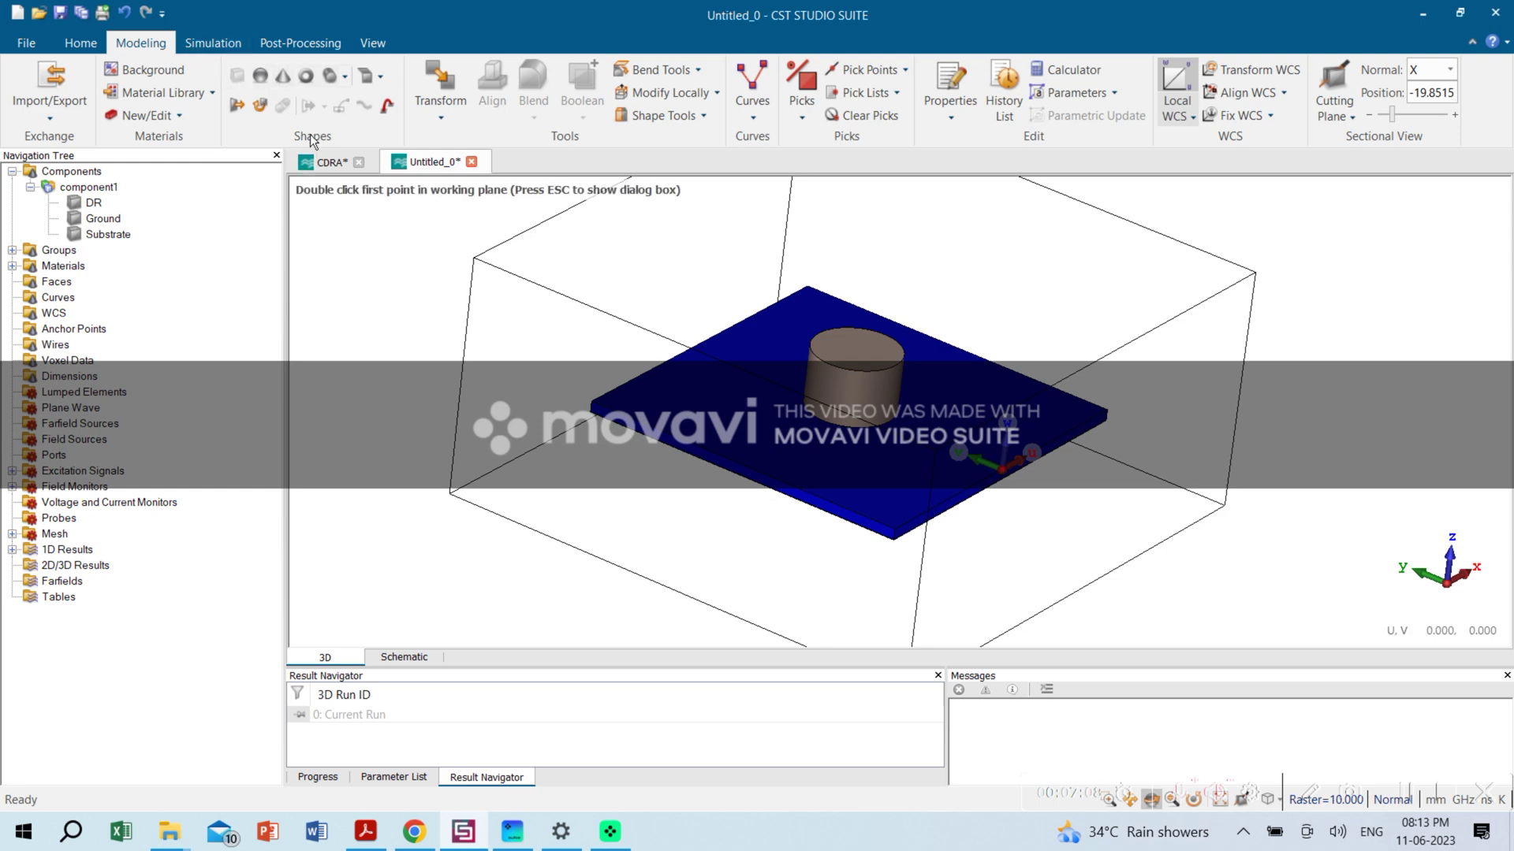
{"action": "double_click", "coordinate": [1001, 469]}
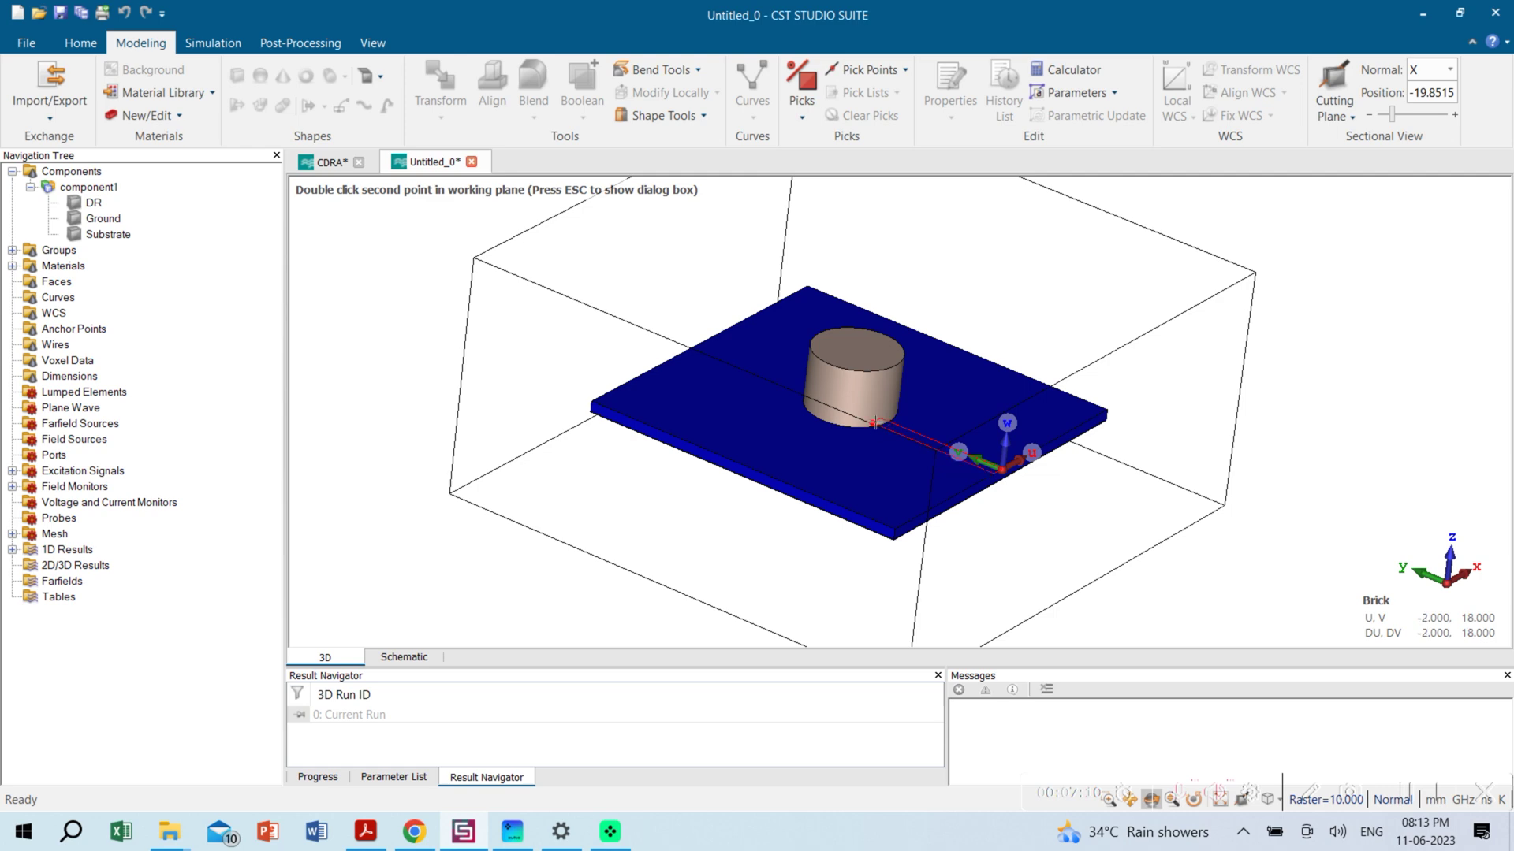
{"action": "double_click", "coordinate": [866, 424]}
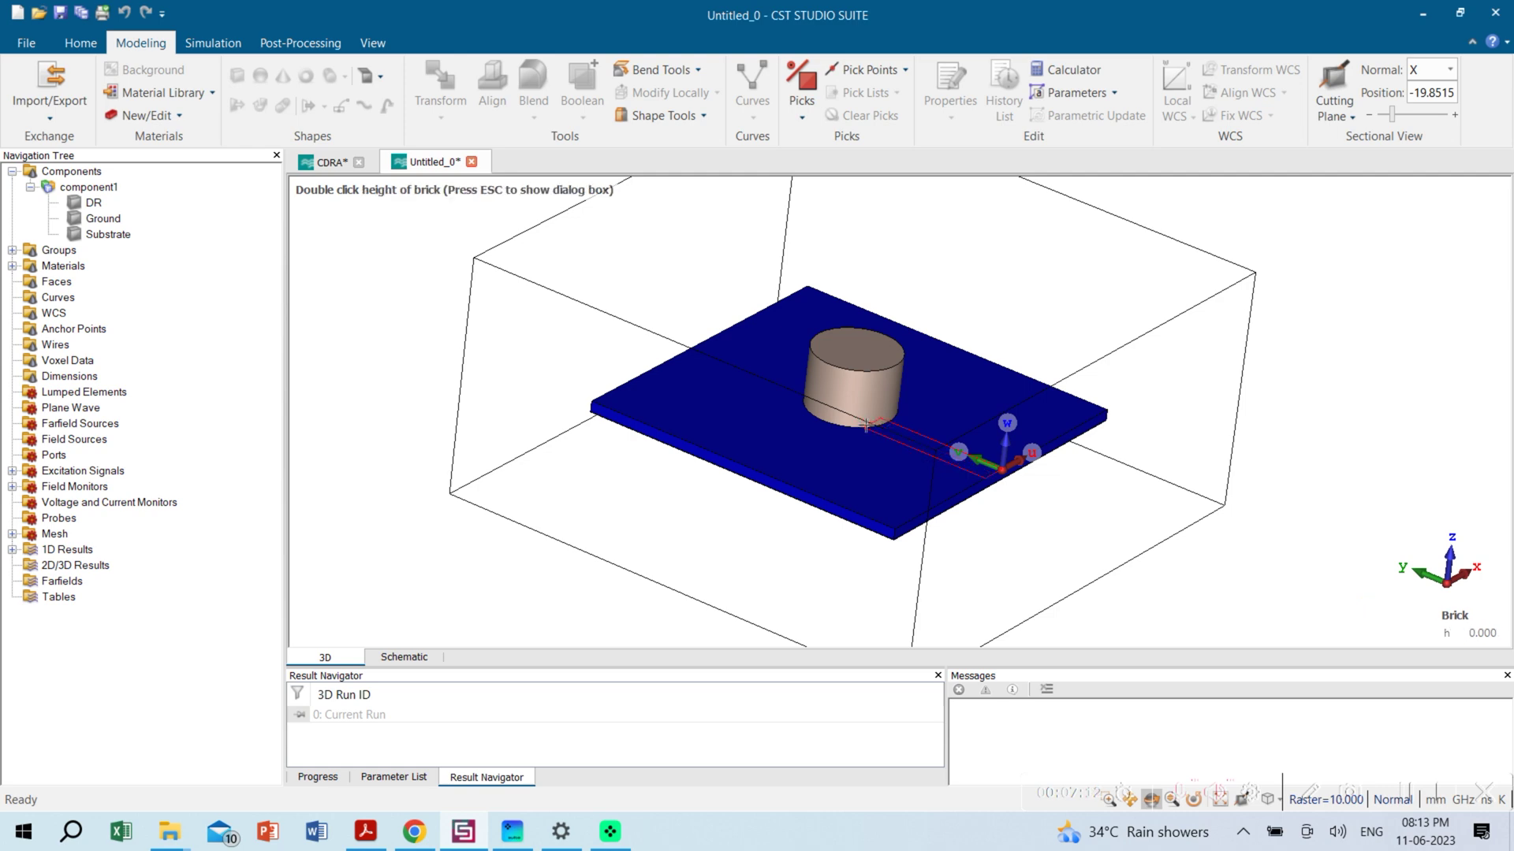
{"action": "key", "text": "Escape"}
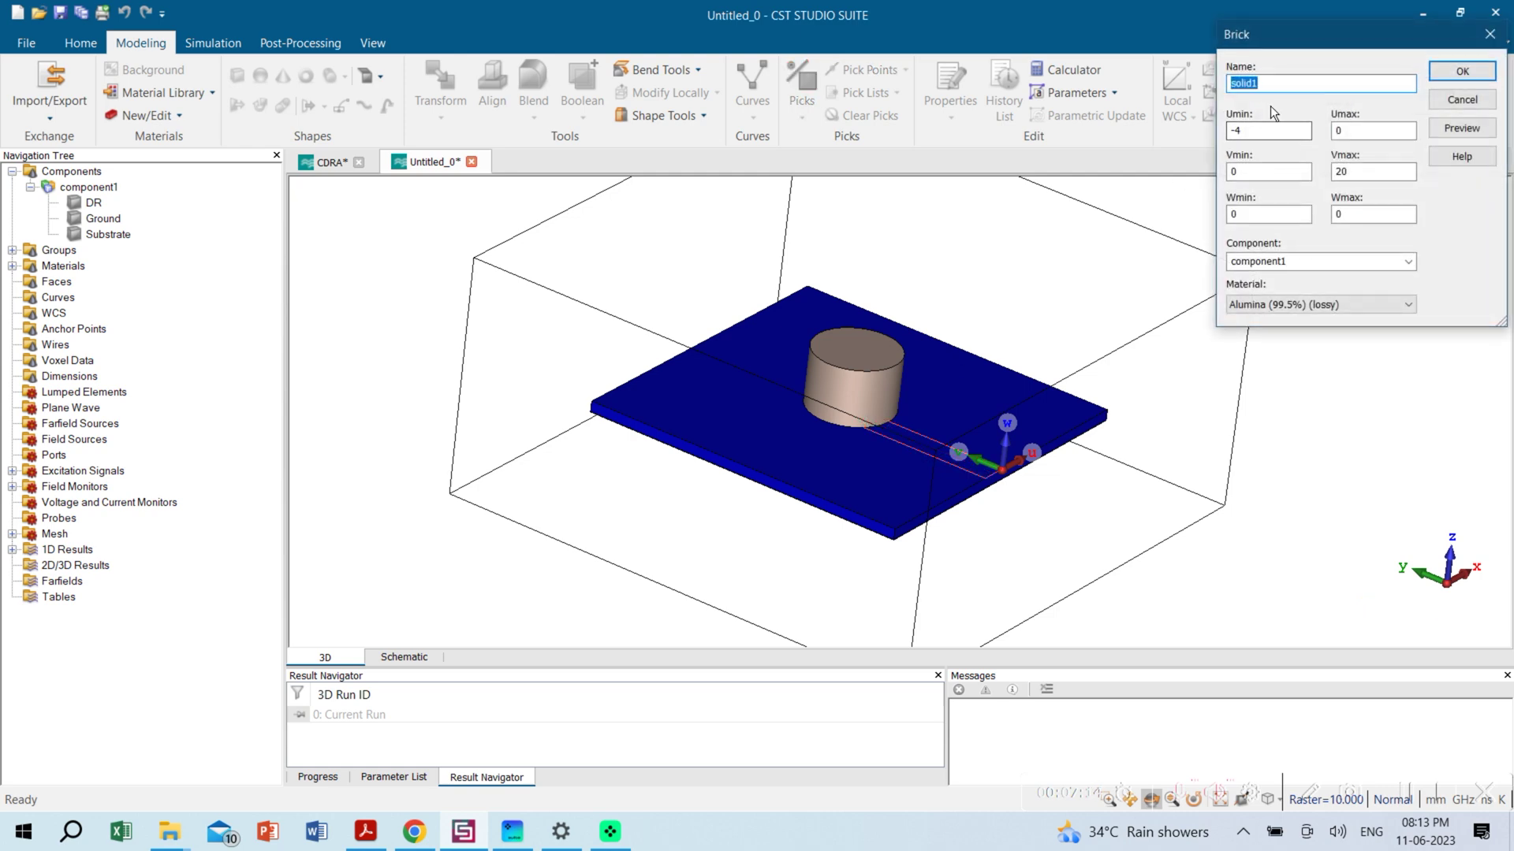
Name the brick Feed and set its U extents from -3.7/2 to 3.7/2
{"action": "type", "text": "Feed"}
{"action": "key", "text": "Tab"}
{"action": "type", "text": "-3.7/2"}
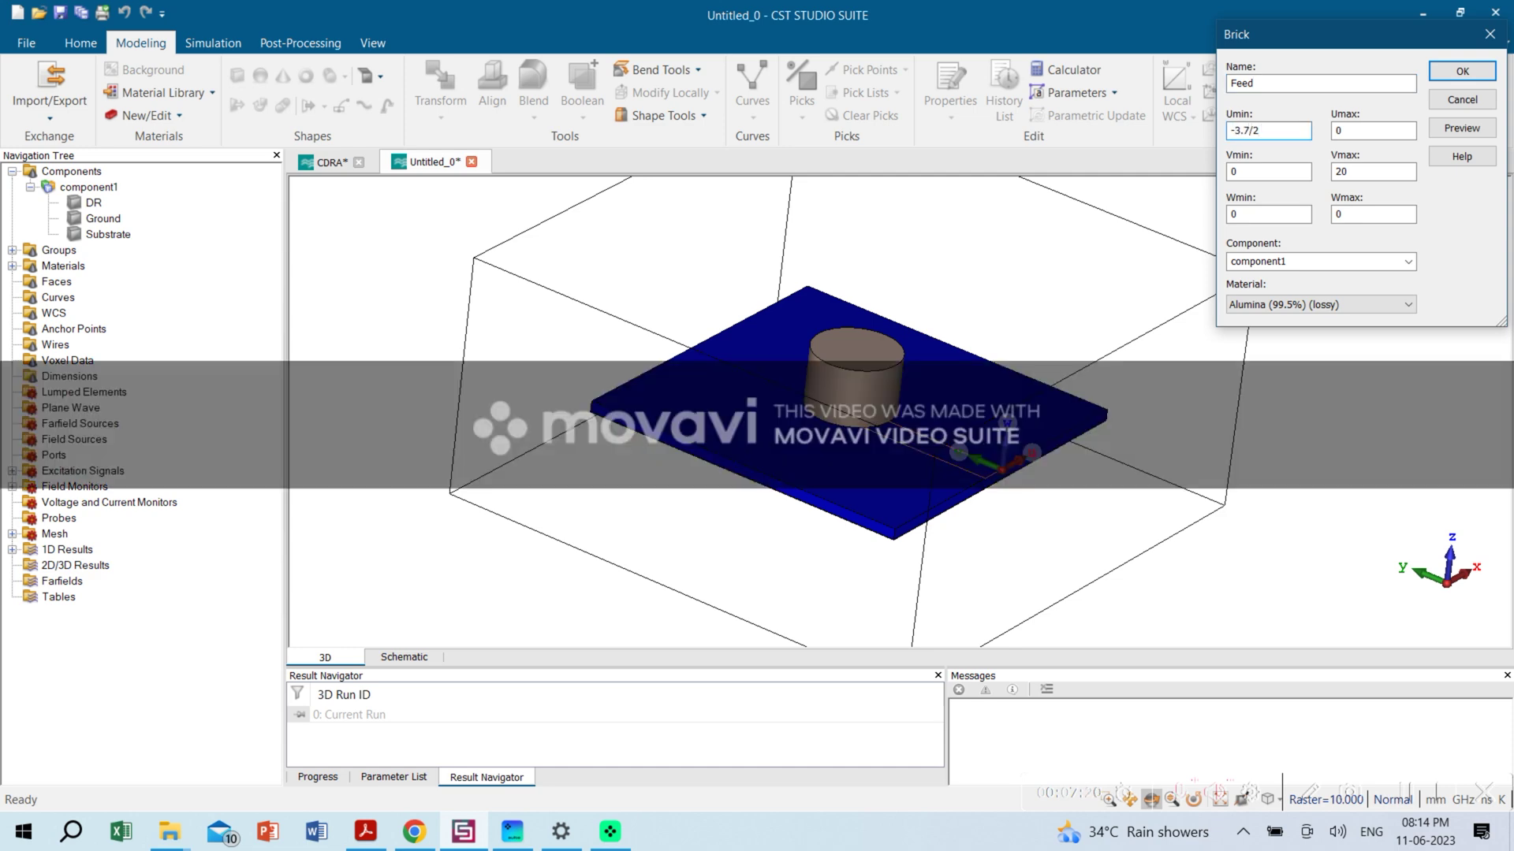
{"action": "key", "text": "Tab"}
{"action": "type", "text": "3.7/2"}
{"action": "key", "text": "Tab"}
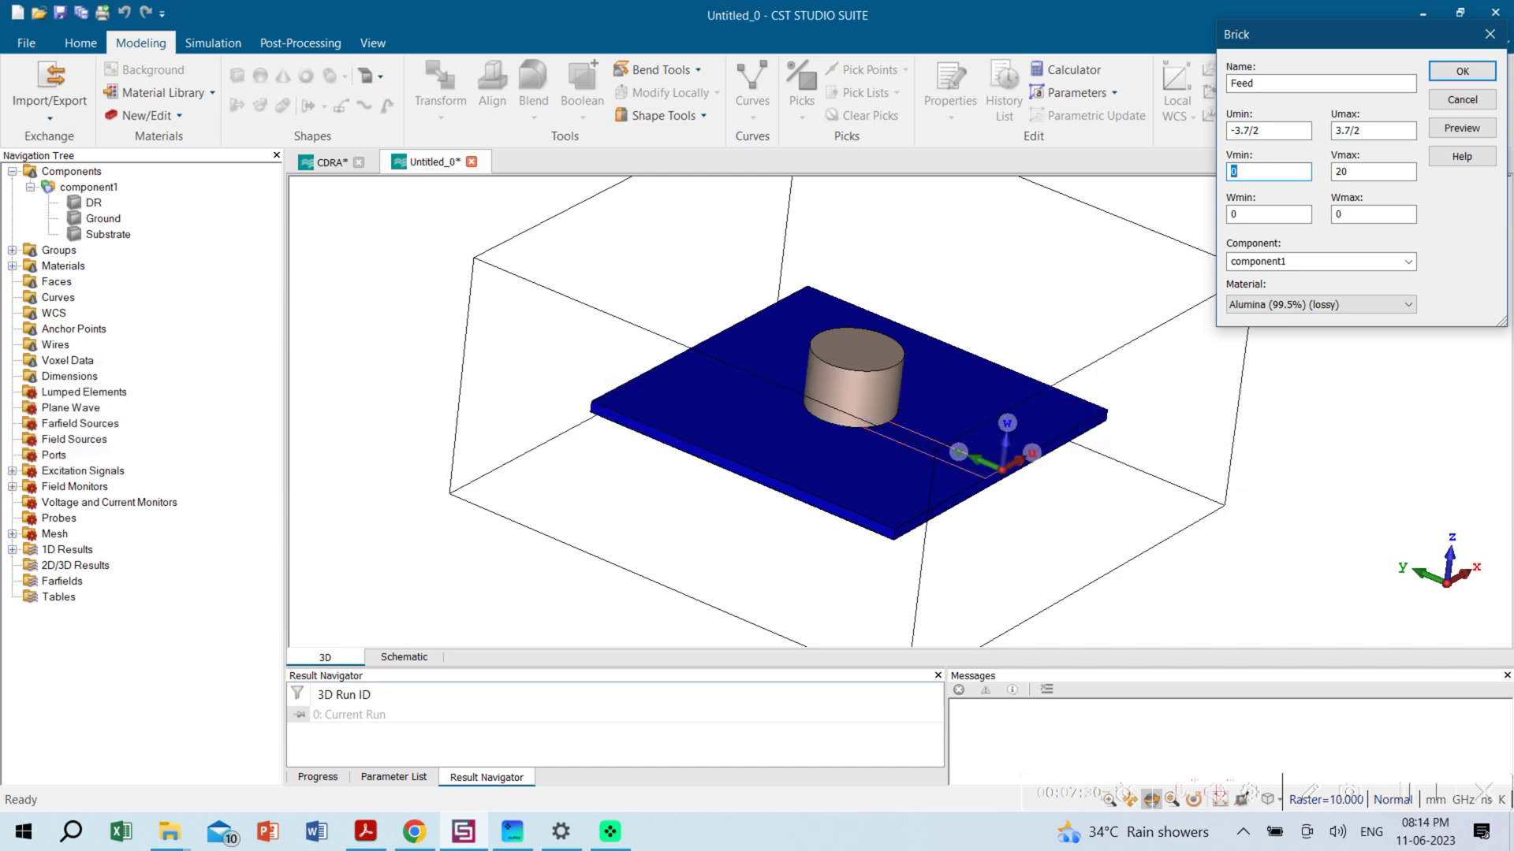
Set the Feed brick's Vmax to 20.5 and Wmax to 0.035, assign PEC, preview the shape and create it
{"action": "key", "text": "Tab"}
{"action": "type", "text": "20.5"}
{"action": "key", "text": "Tab"}
{"action": "type", "text": "0.035"}
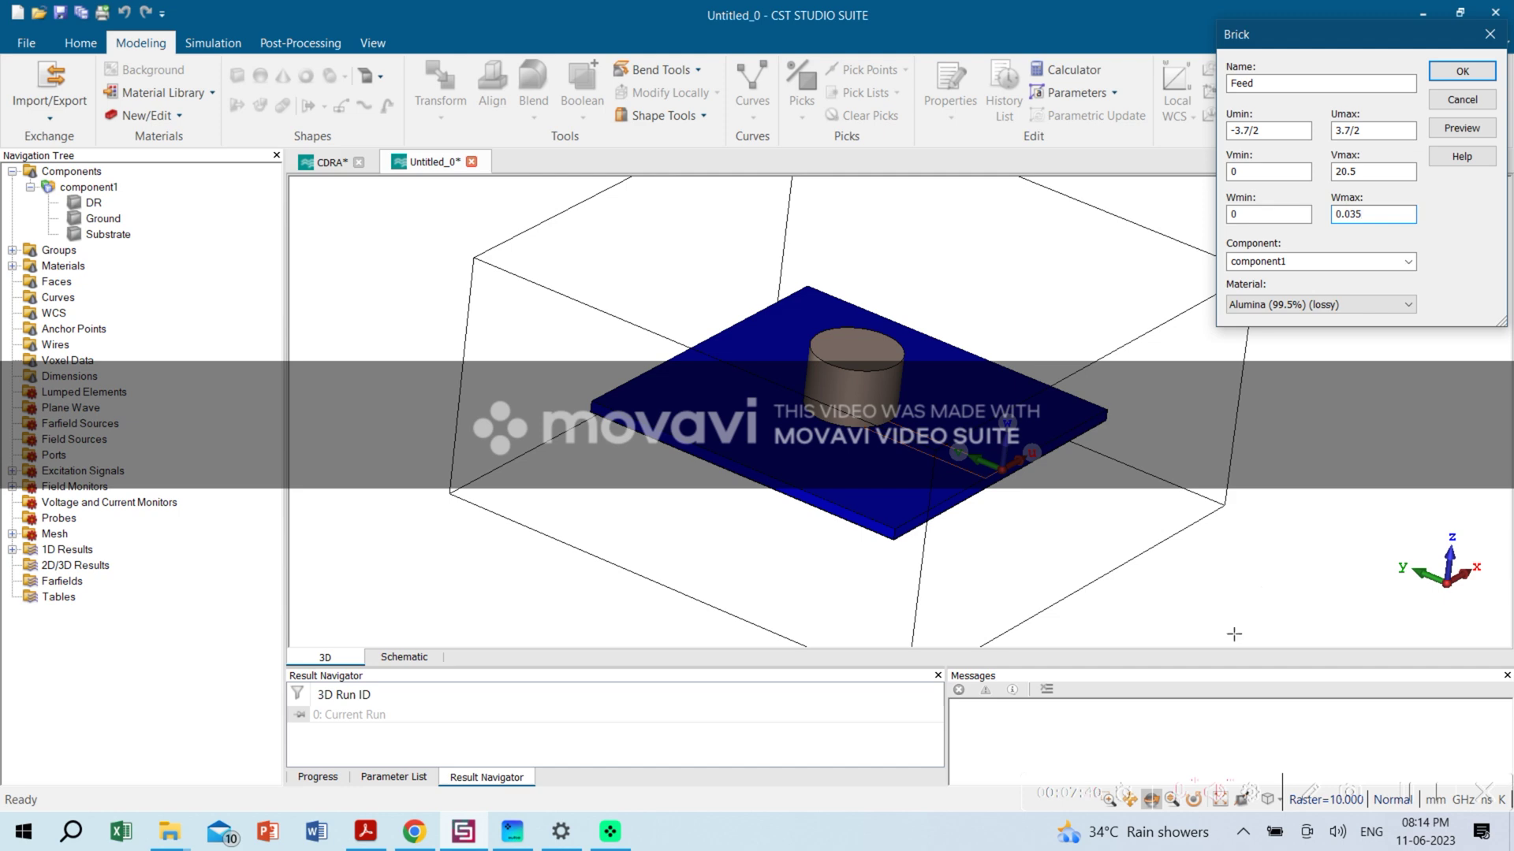
{"action": "left_click", "coordinate": [1401, 304]}
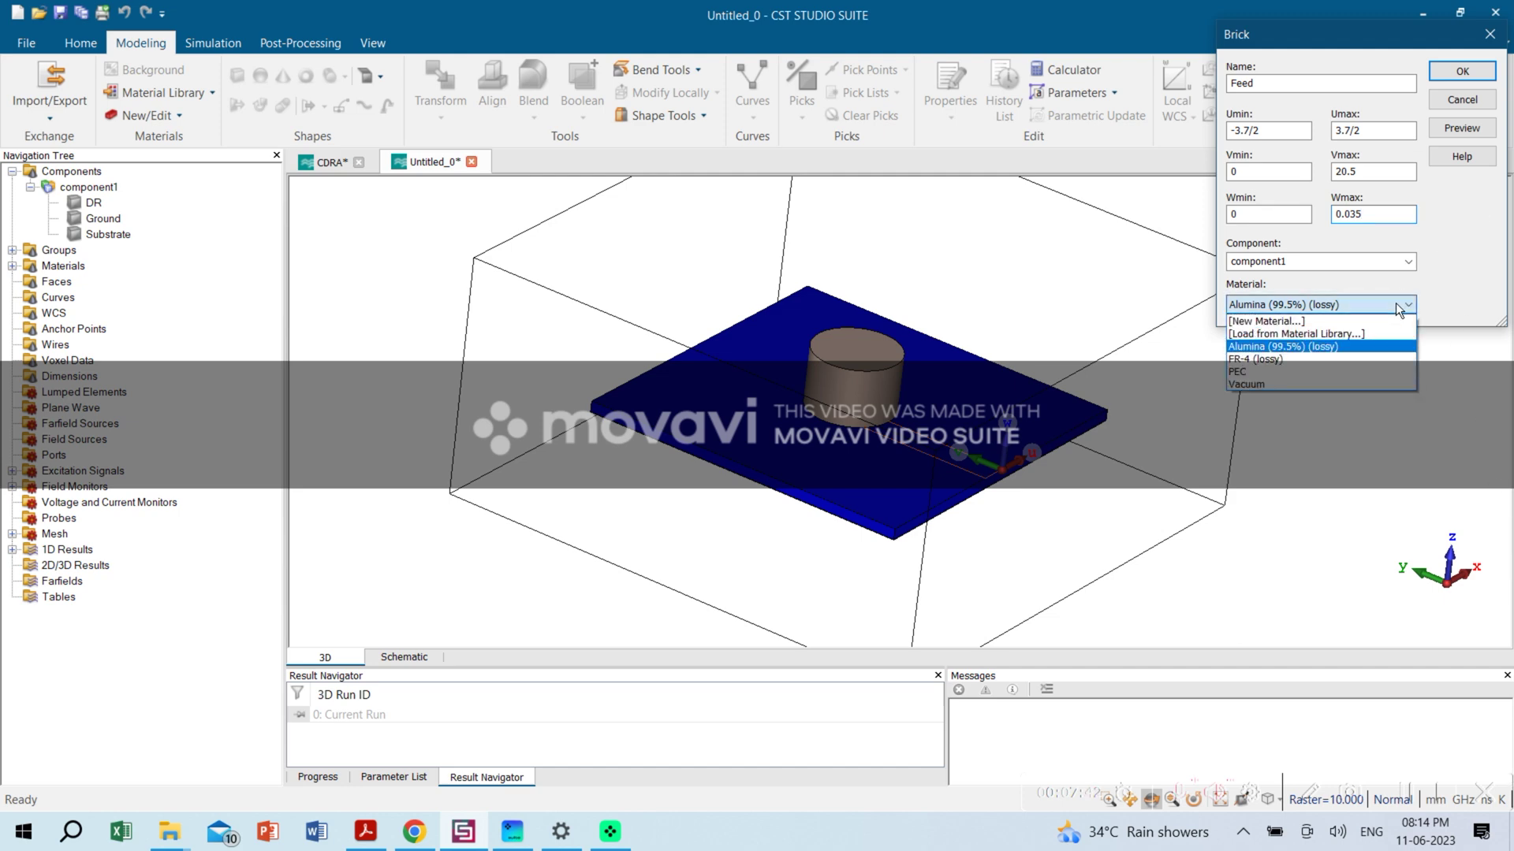
{"action": "left_click", "coordinate": [1262, 371]}
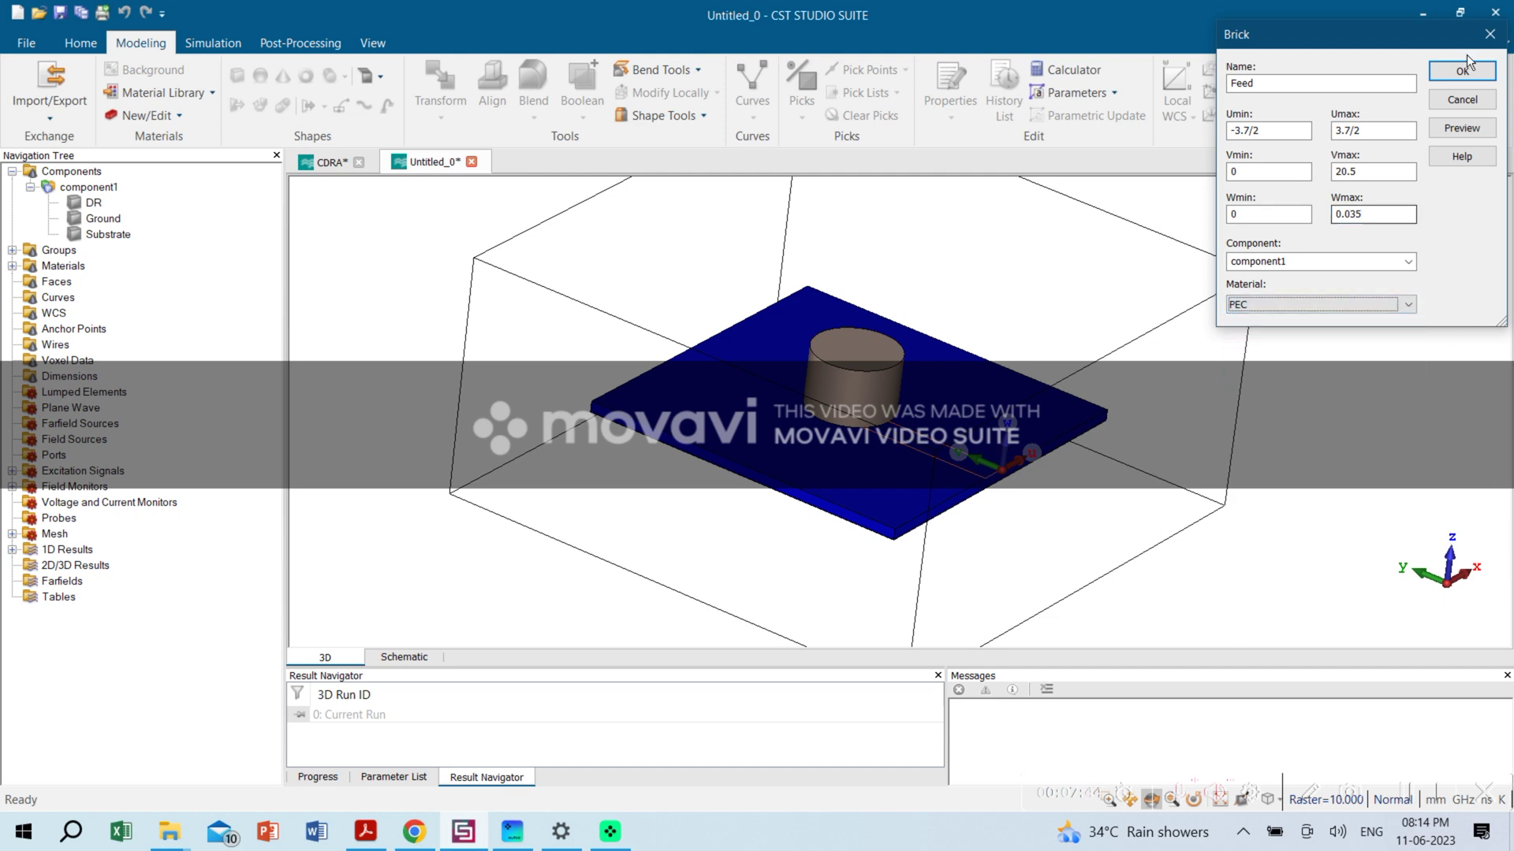
{"action": "left_click", "coordinate": [1449, 130]}
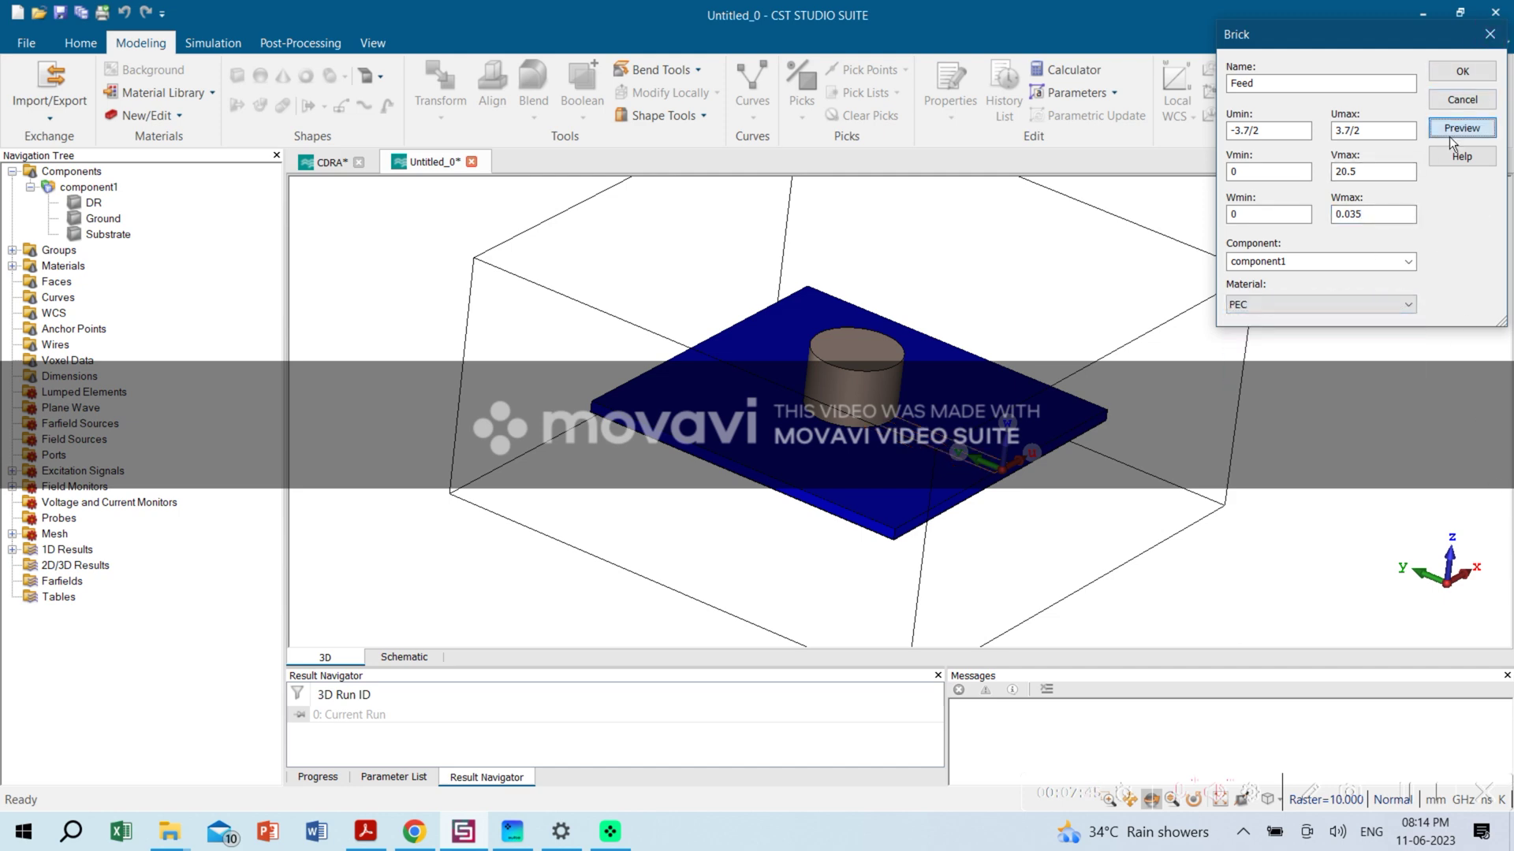
{"action": "left_click", "coordinate": [1461, 72]}
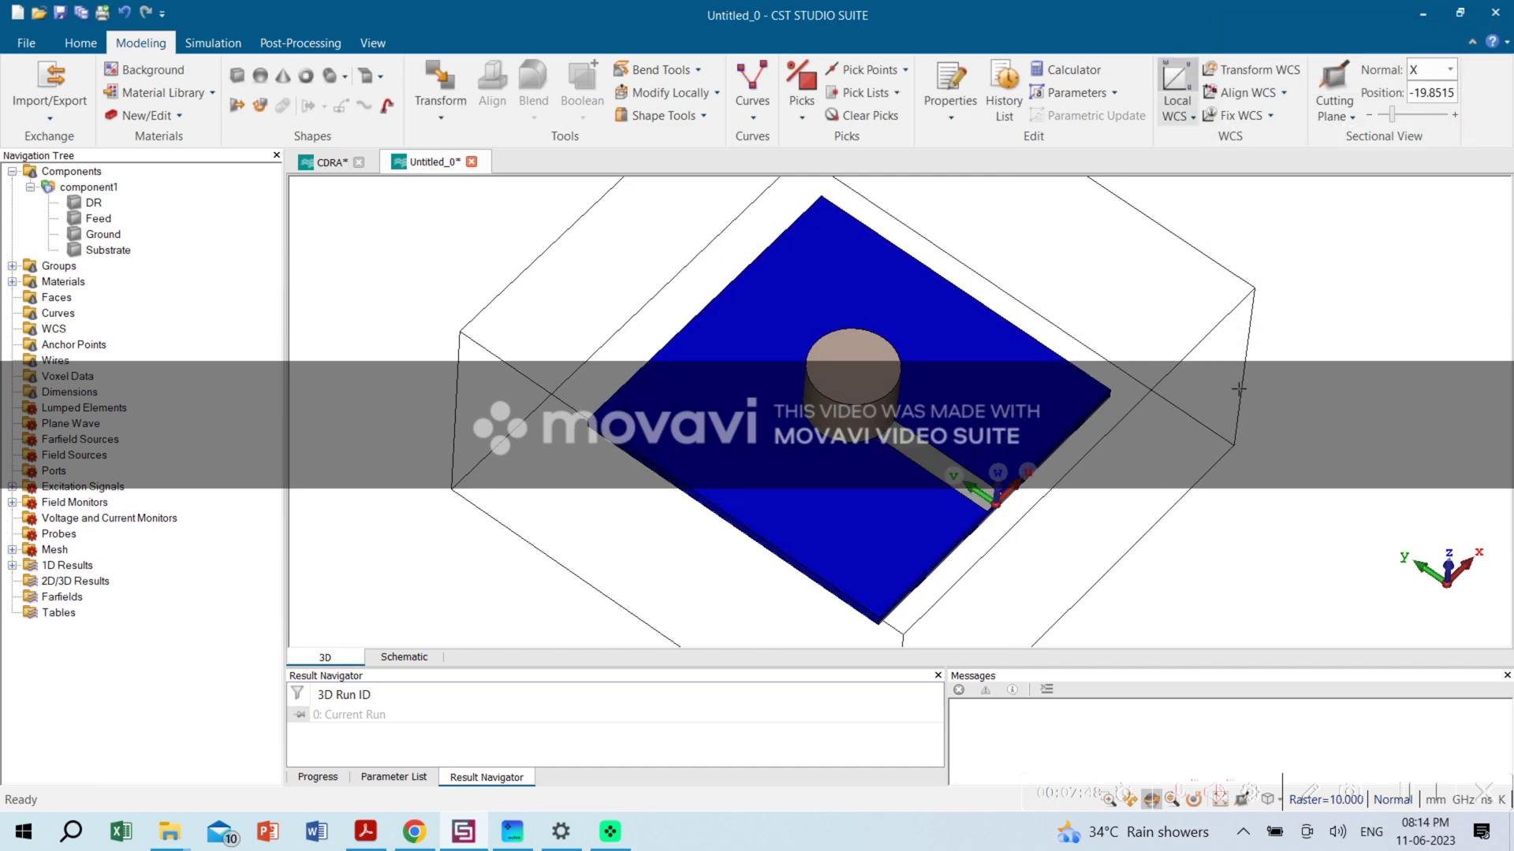
Overwrite the Feed's material color with yellow, keeping PEC as its material
{"action": "left_click", "coordinate": [954, 451]}
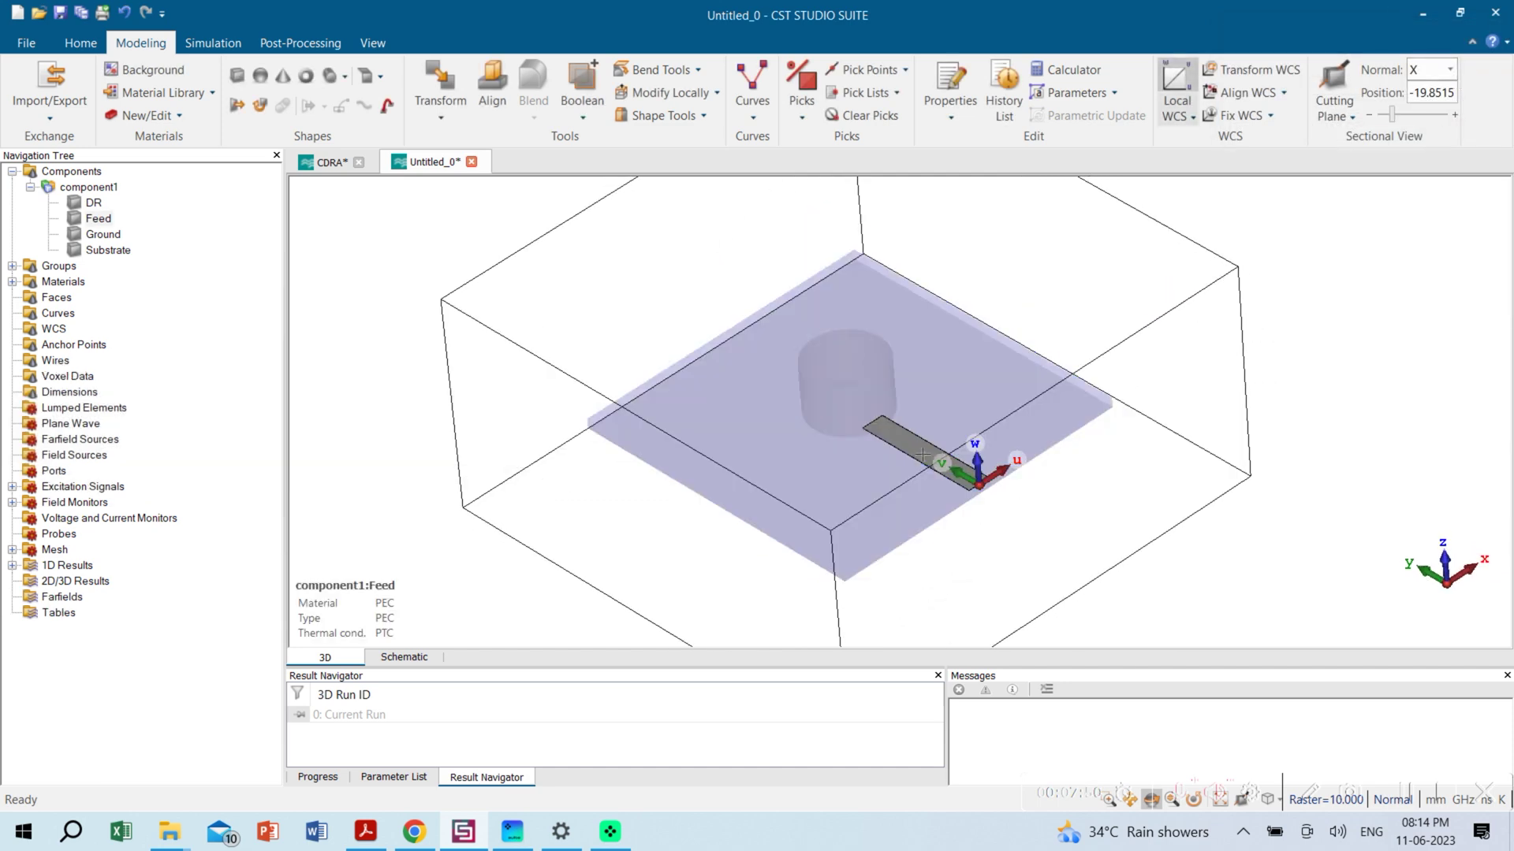
{"action": "right_click", "coordinate": [925, 448]}
{"action": "left_click", "coordinate": [984, 402]}
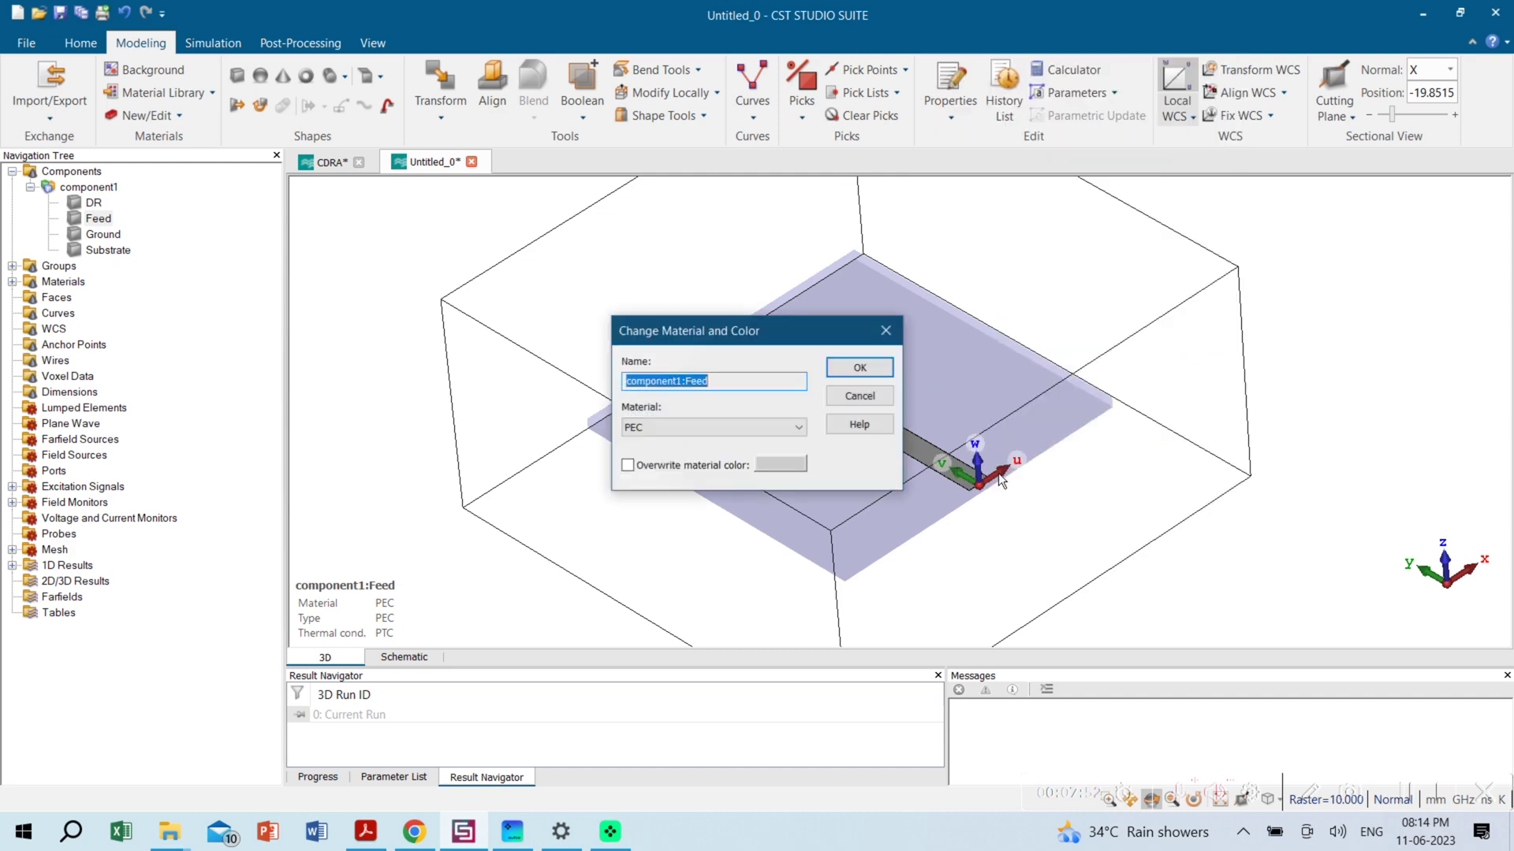
{"action": "left_click", "coordinate": [788, 470]}
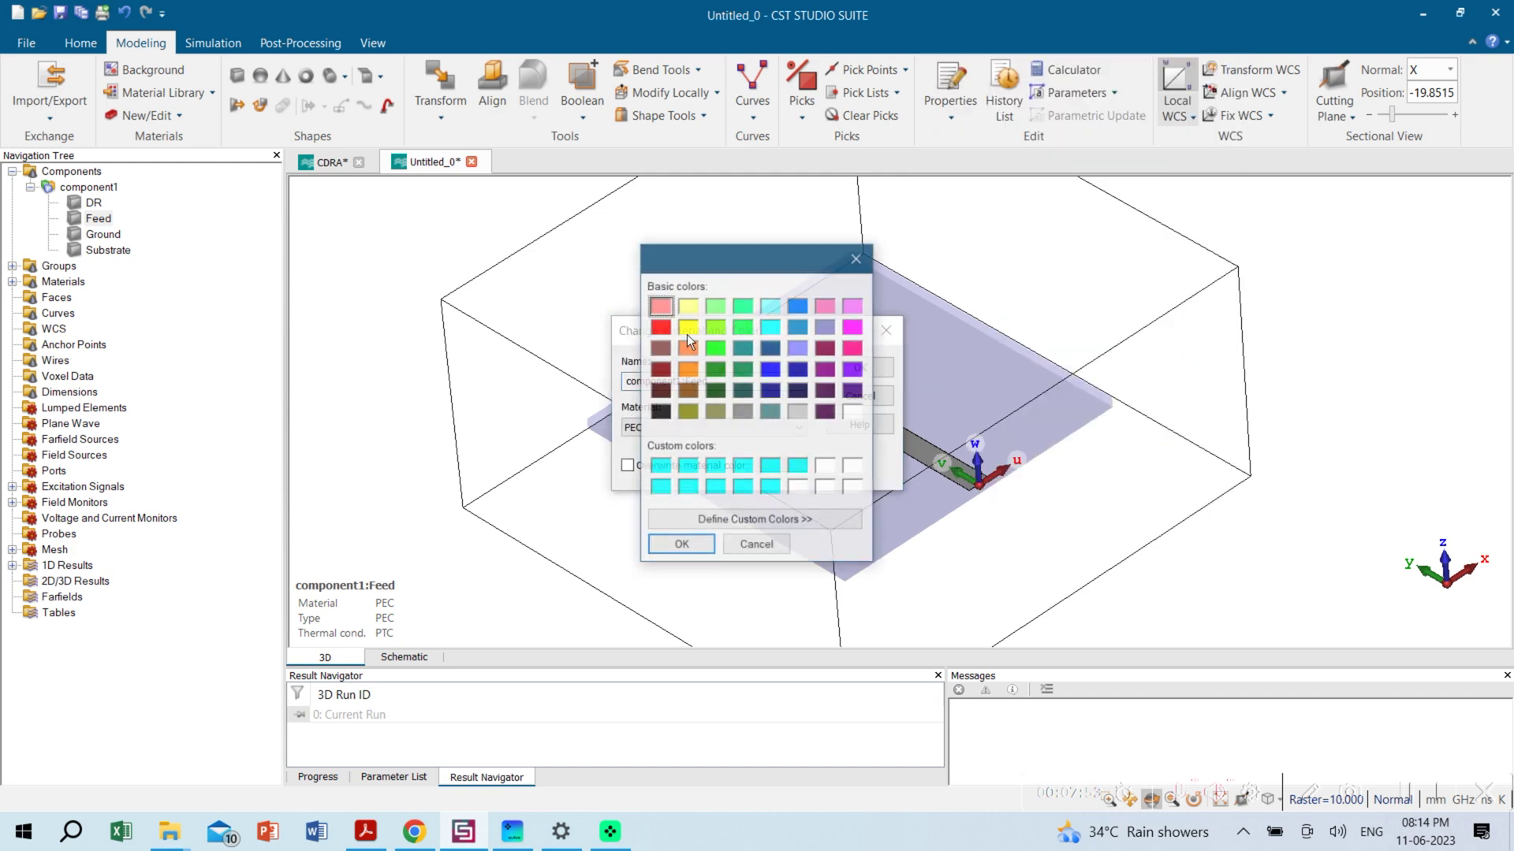
{"action": "left_click", "coordinate": [681, 546]}
{"action": "left_click", "coordinate": [868, 368]}
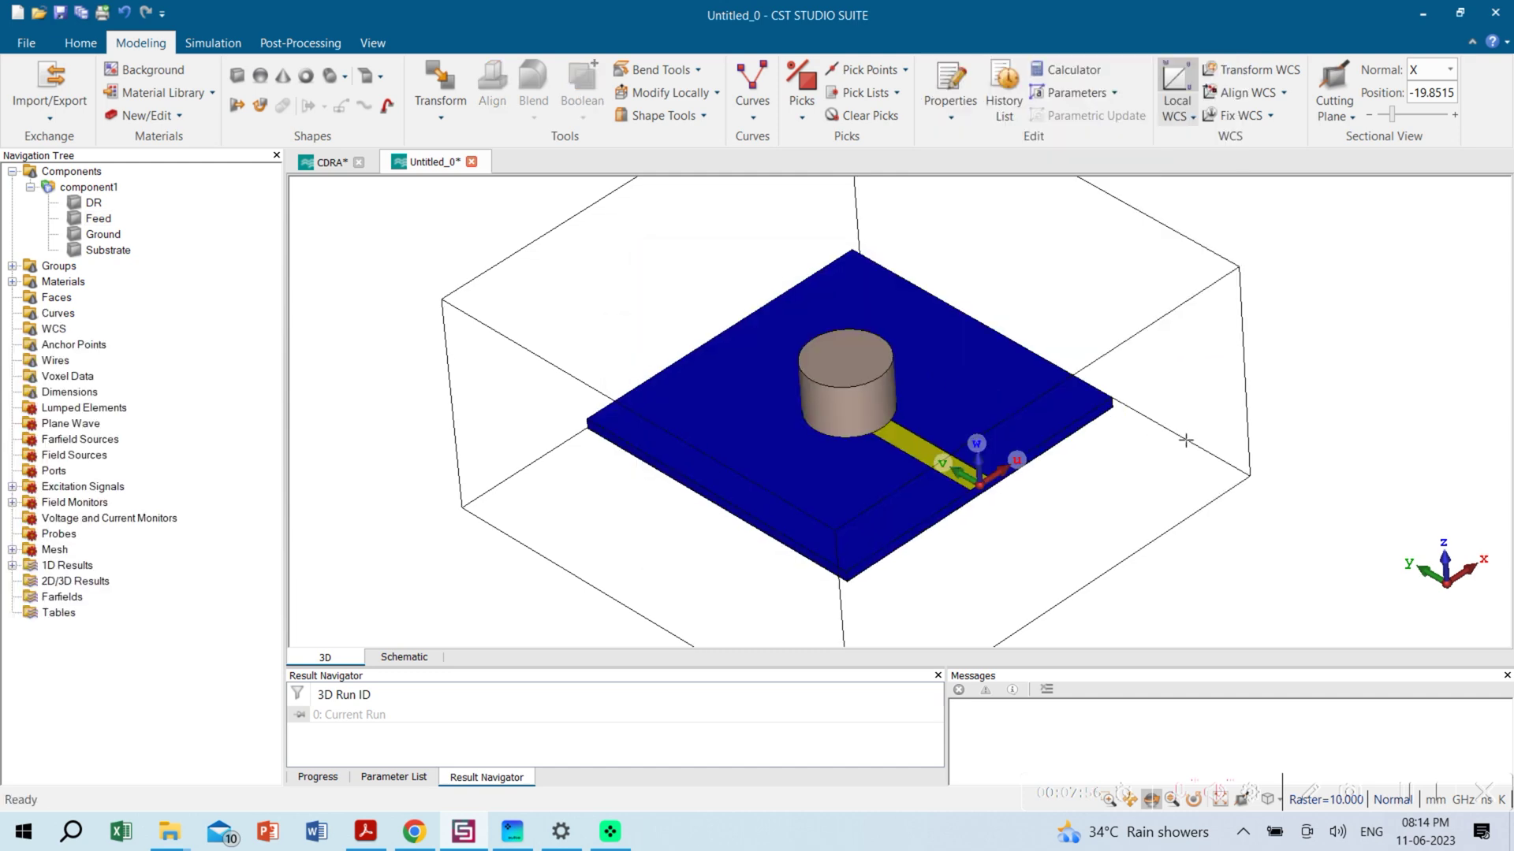
Rotate the local WCS about its U axis at the feed's outer end so that W points along the feed toward the resonator
{"action": "scroll", "coordinate": [980, 477], "scroll_direction": "up", "scroll_amount": 5}
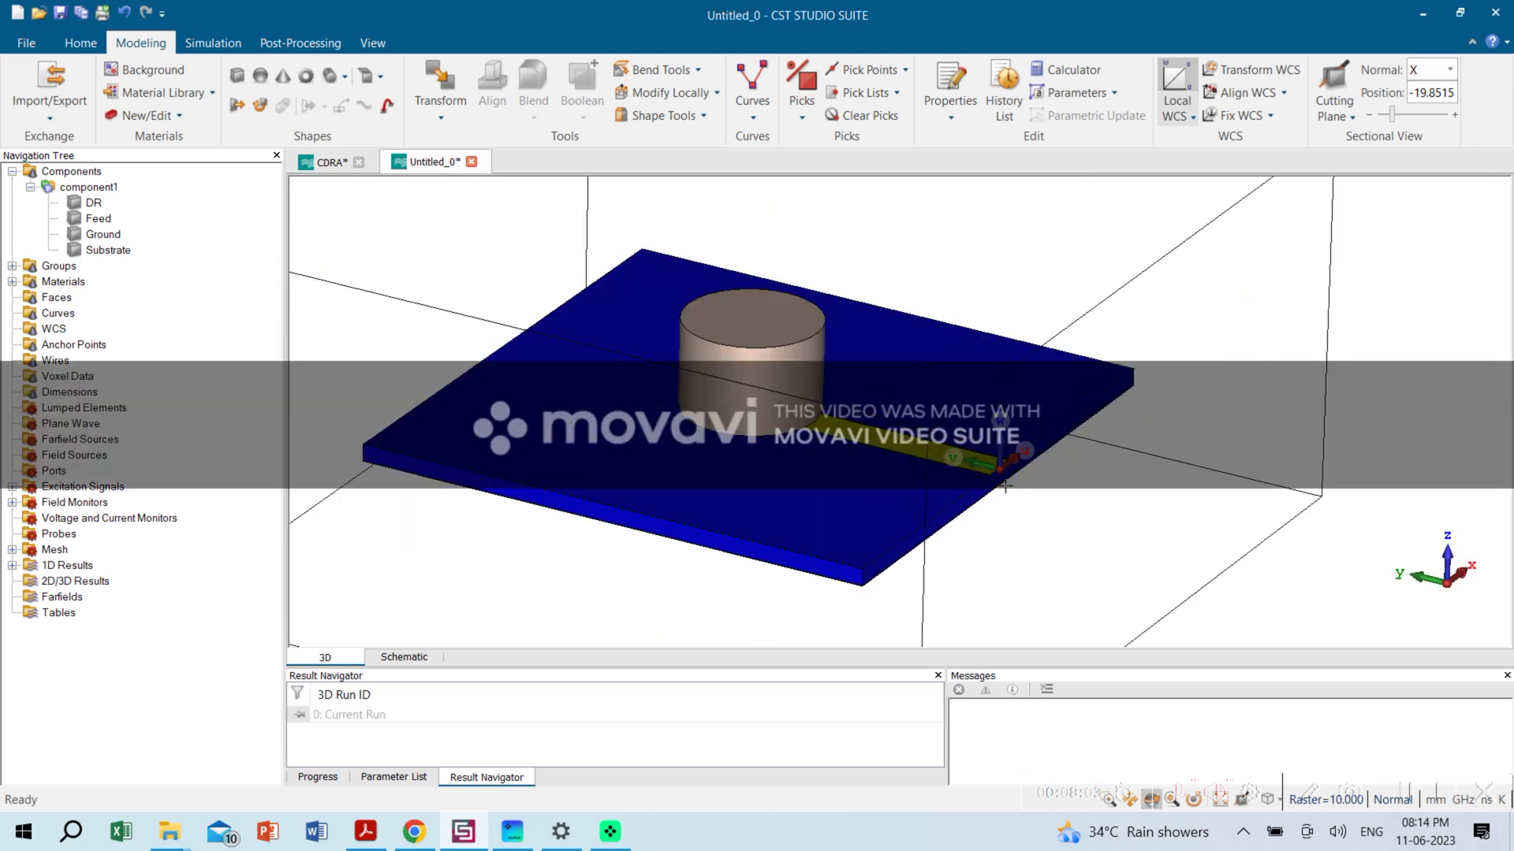
{"action": "scroll", "coordinate": [1006, 486], "scroll_direction": "up", "scroll_amount": 5}
{"action": "scroll", "coordinate": [1063, 430], "scroll_direction": "up", "scroll_amount": 2}
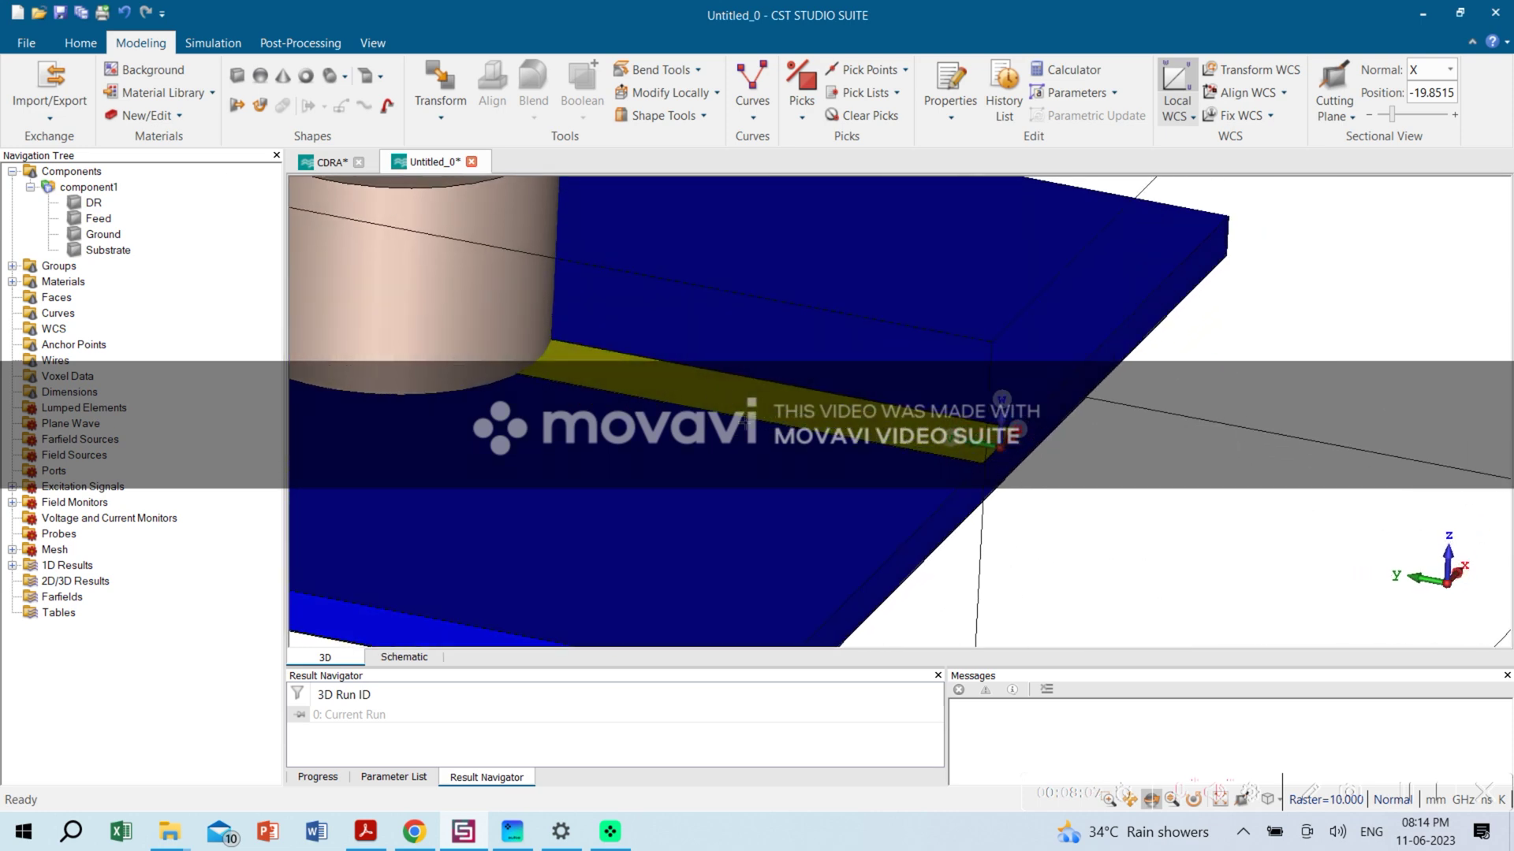
{"action": "left_click_drag", "start_coordinate": [1008, 444], "coordinate": [998, 438]}
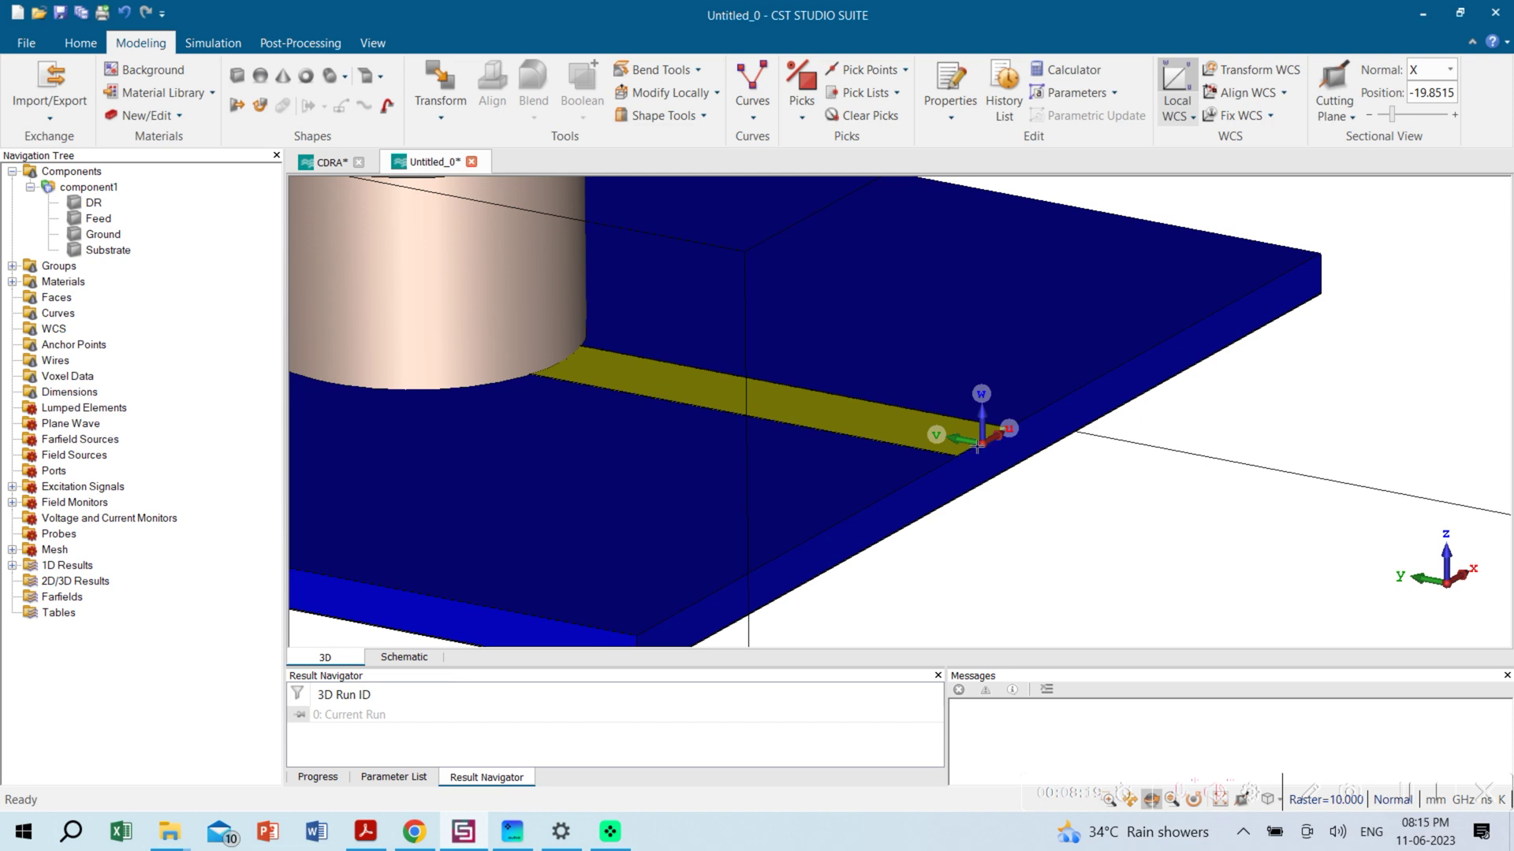
{"action": "mouse_move", "coordinate": [977, 450]}
{"action": "left_mouse_down"}
{"action": "mouse_move", "coordinate": [1020, 451]}
{"action": "mouse_move", "coordinate": [998, 429]}
{"action": "left_mouse_up"}
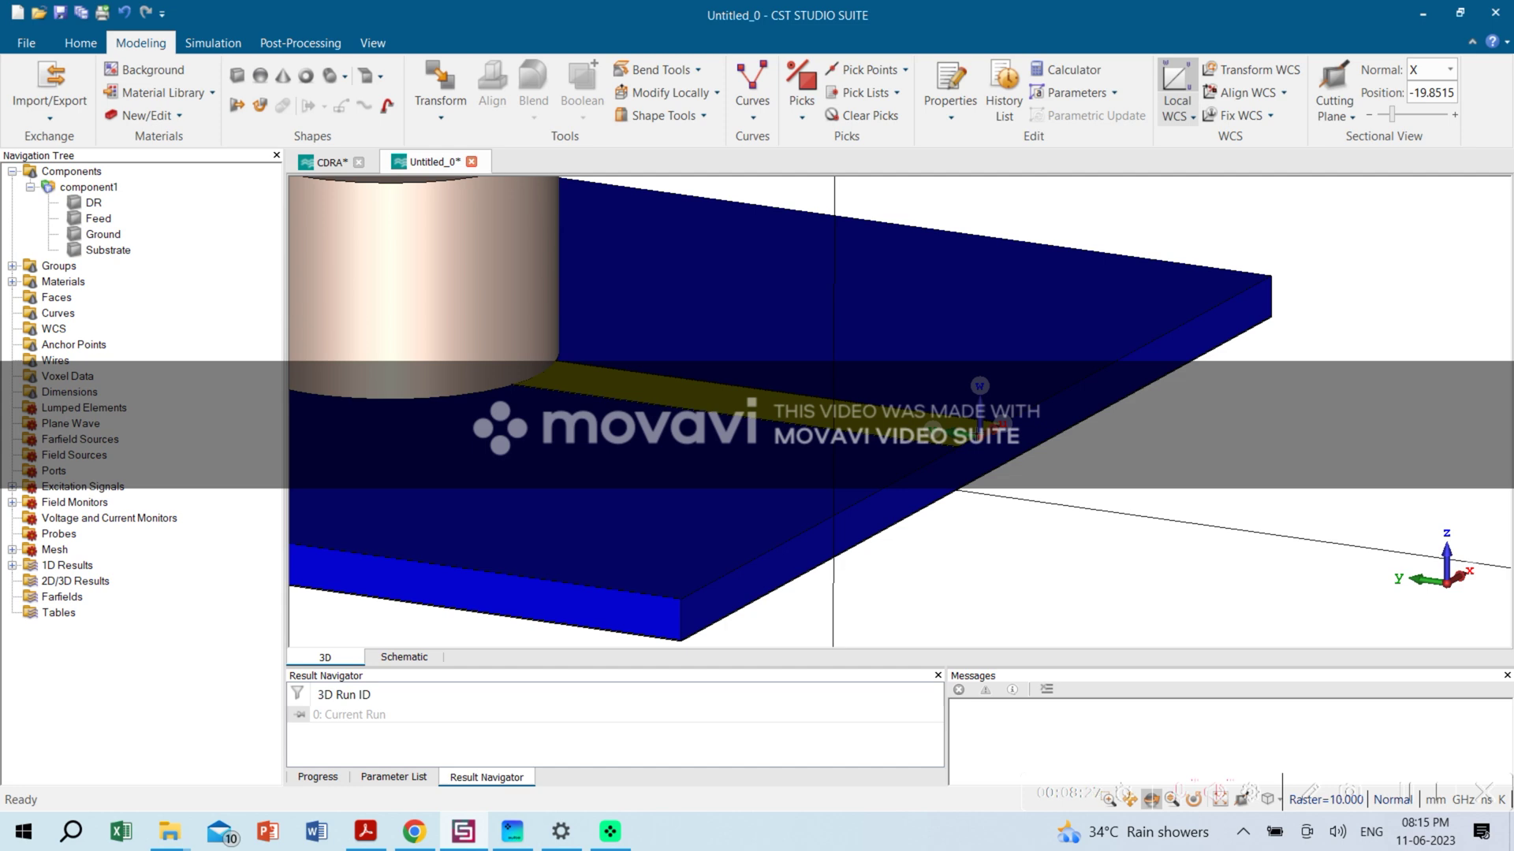
{"action": "left_click", "coordinate": [95, 46]}
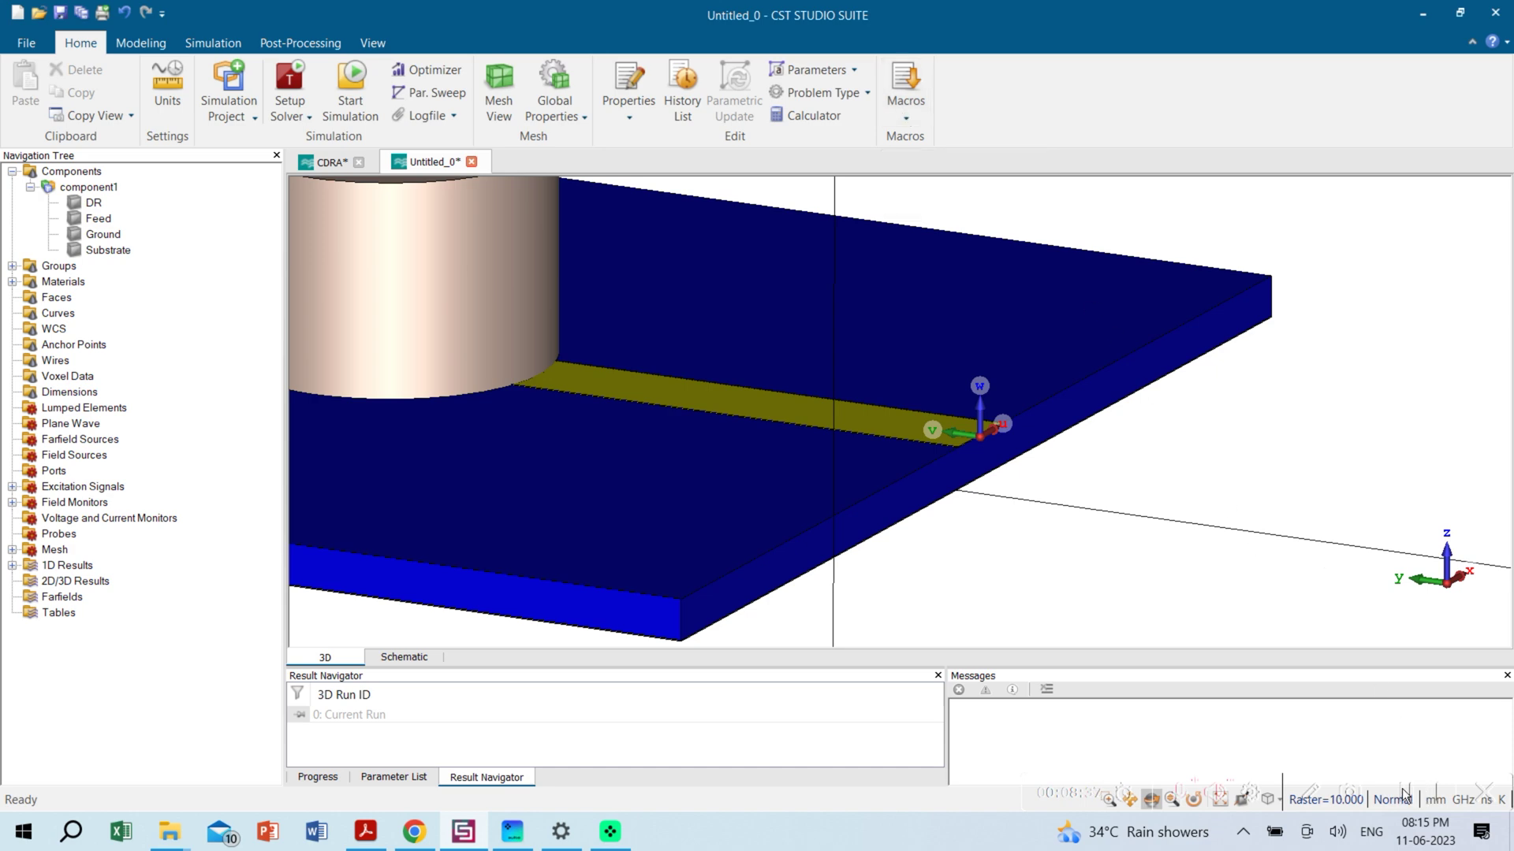
{"action": "scroll", "coordinate": [938, 535], "scroll_direction": "up", "scroll_amount": 3}
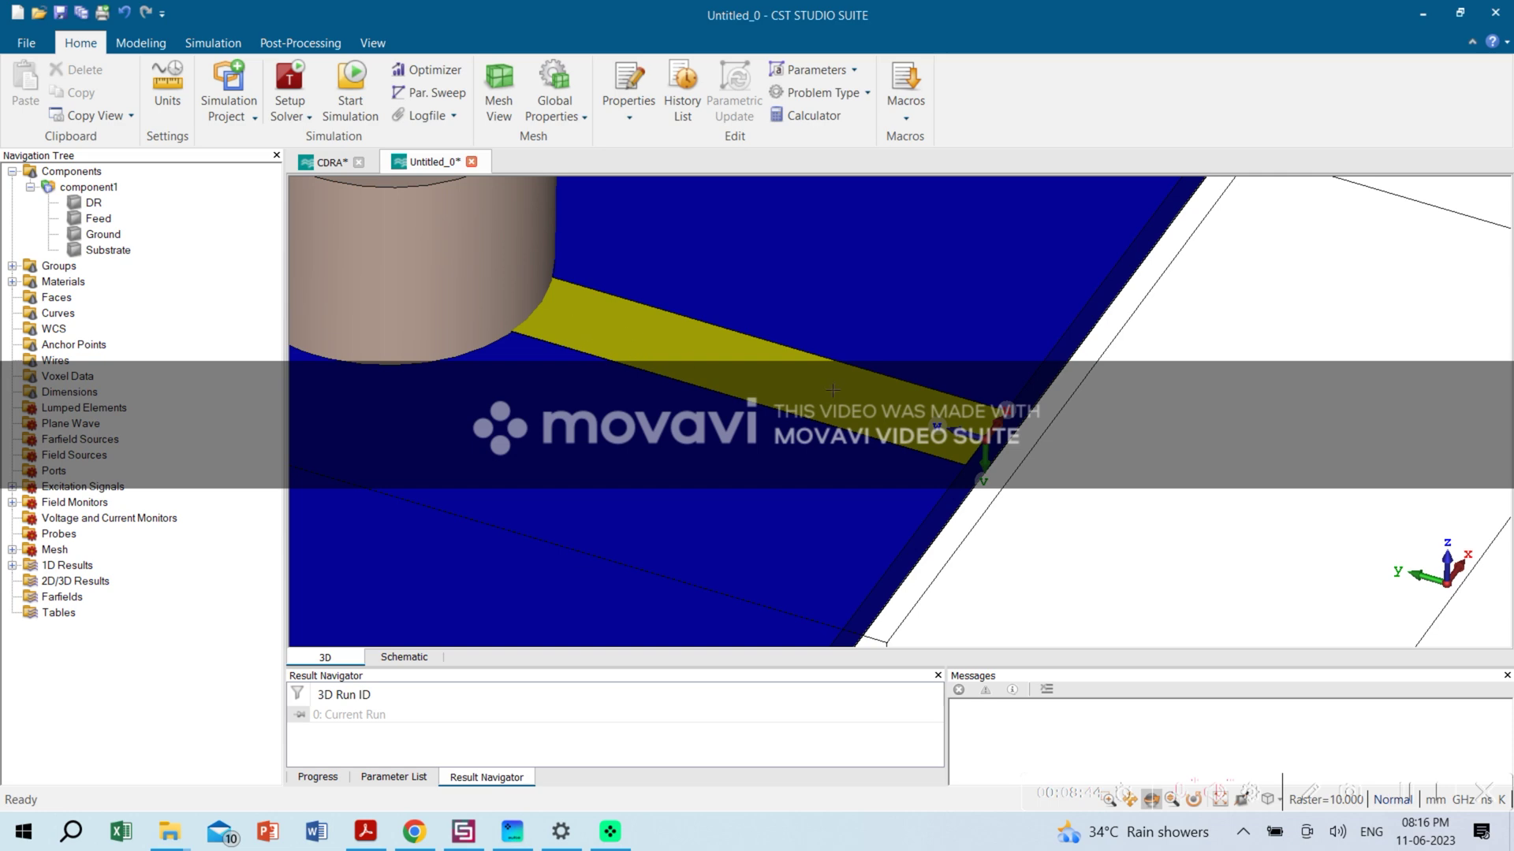
Run the analytical line impedance macro for a Coax line and set d to 1.2 mm and D to 4.1 mm
{"action": "left_click", "coordinate": [901, 112]}
{"action": "mouse_move", "coordinate": [930, 159]}
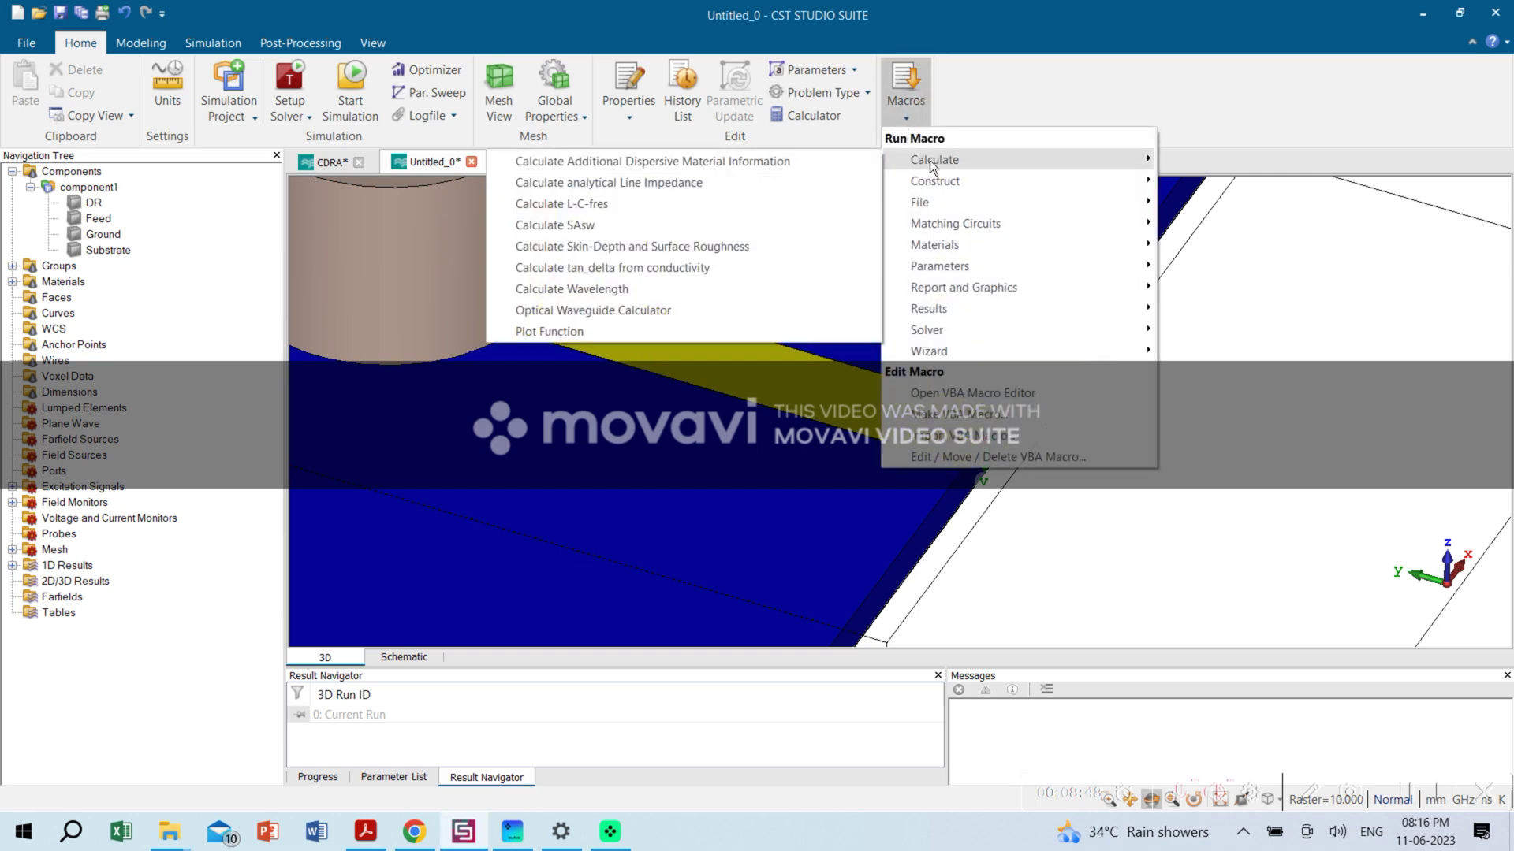
{"action": "left_click", "coordinate": [779, 187]}
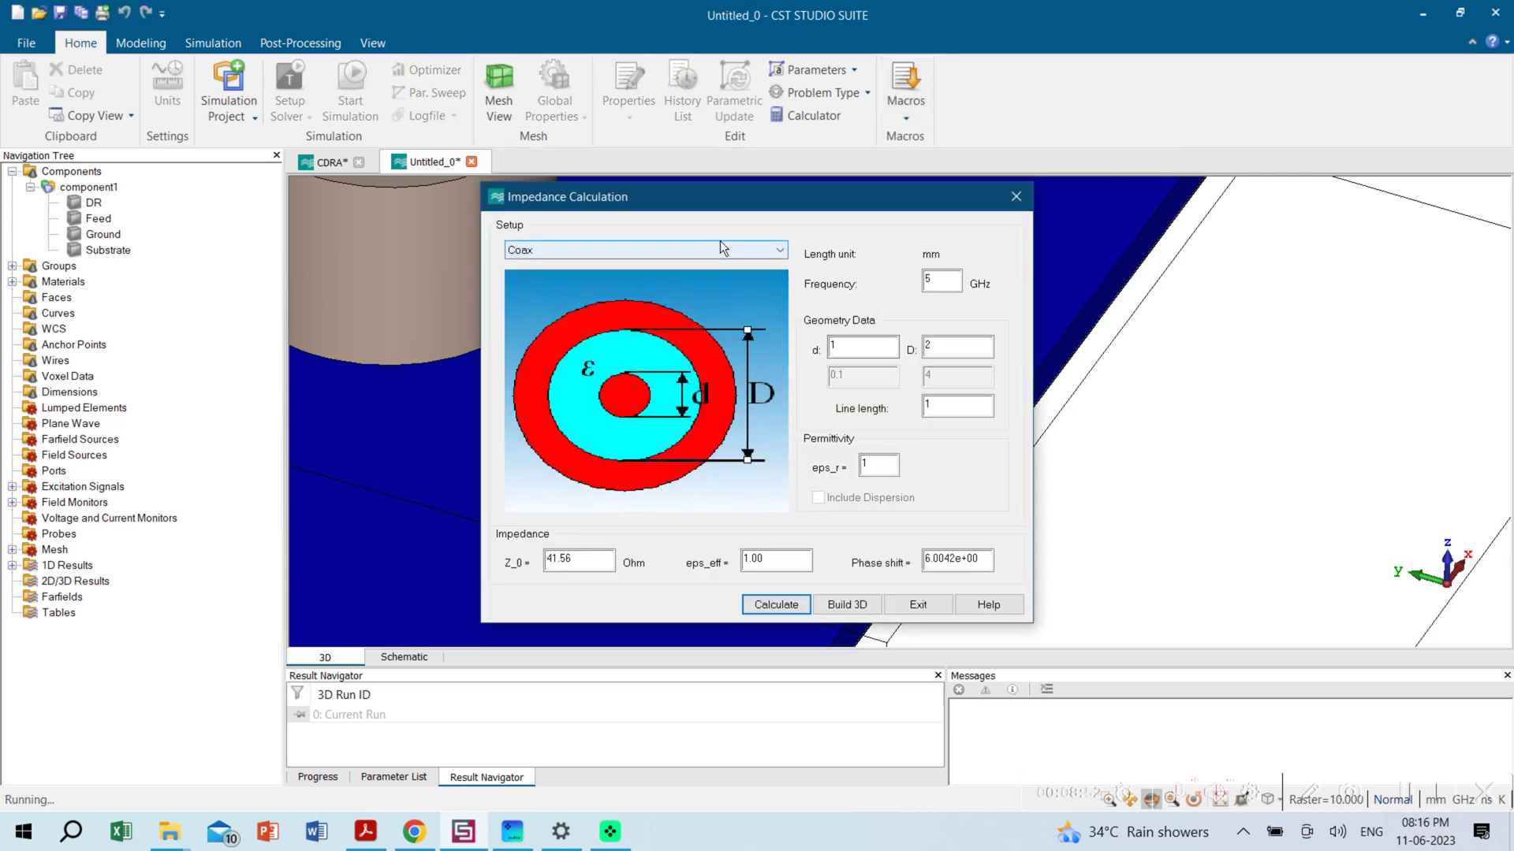
{"action": "left_click", "coordinate": [839, 347]}
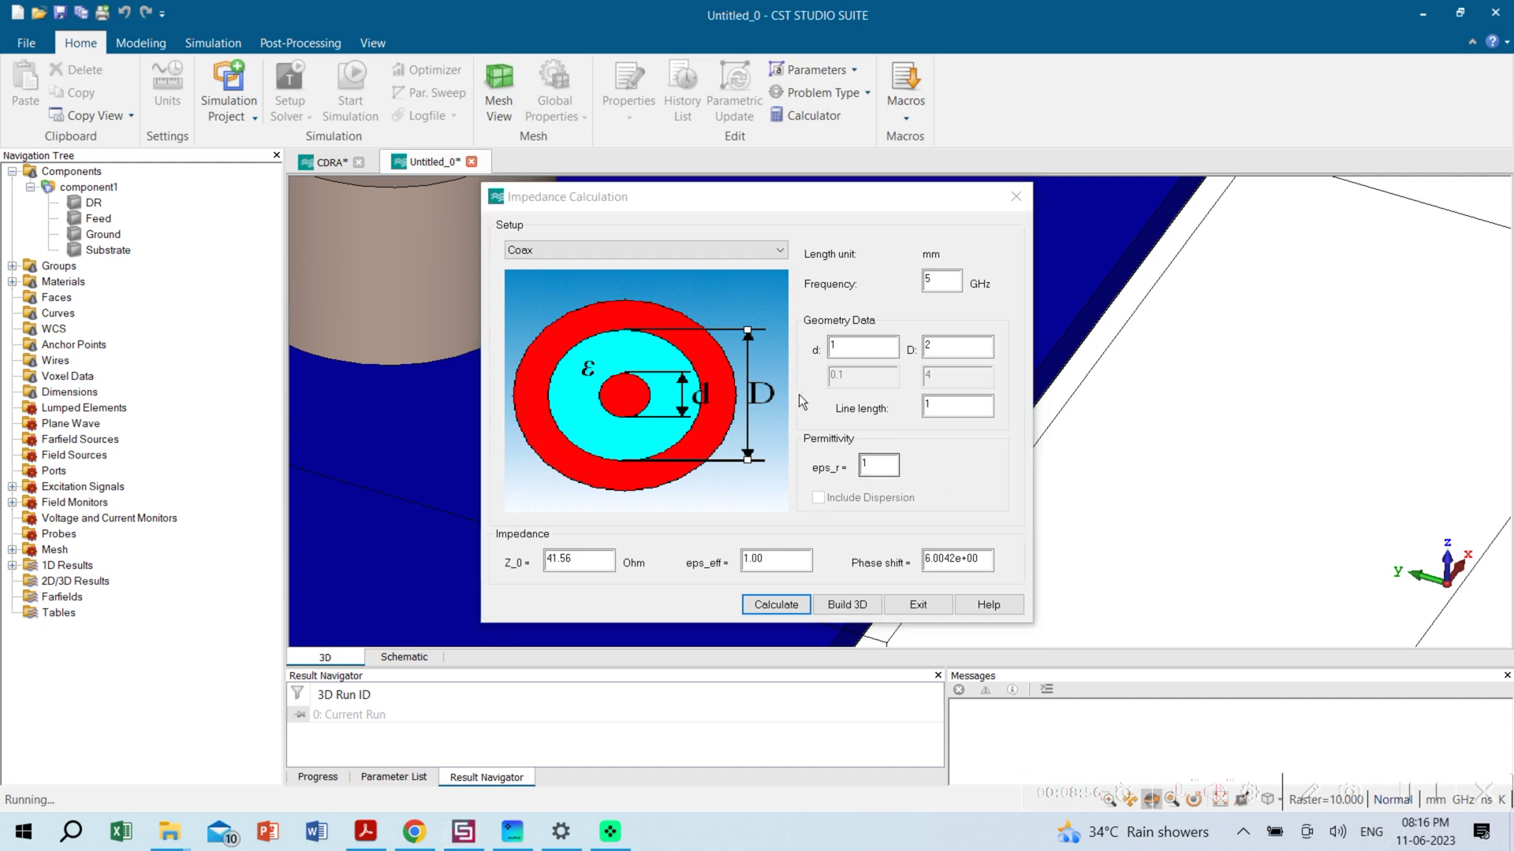
{"action": "left_click", "coordinate": [853, 347]}
{"action": "type", "text": ".2"}
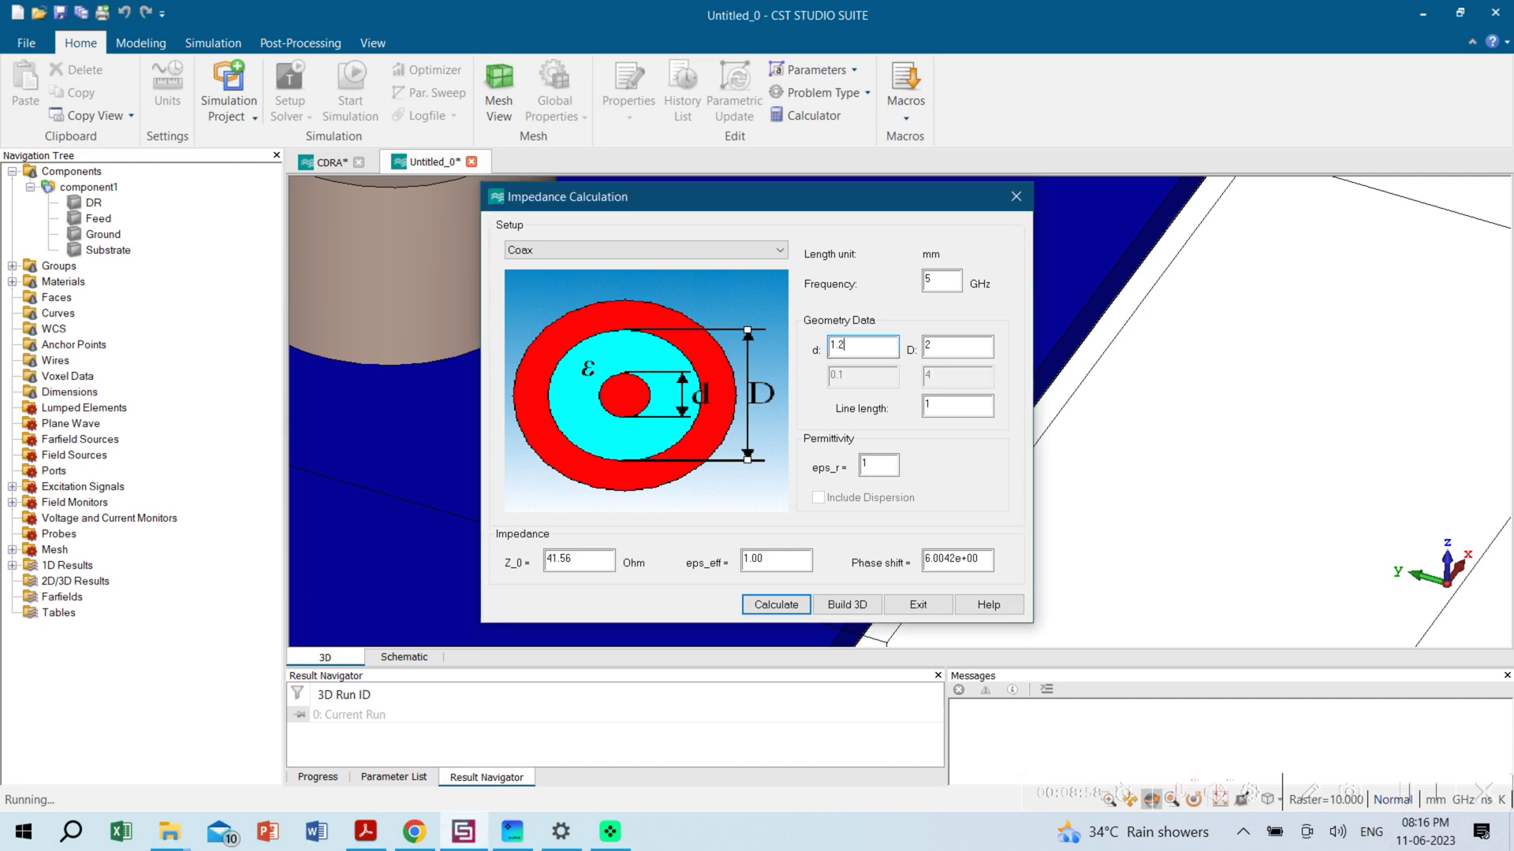
{"action": "key", "text": "Tab"}
{"action": "type", "text": "4"}
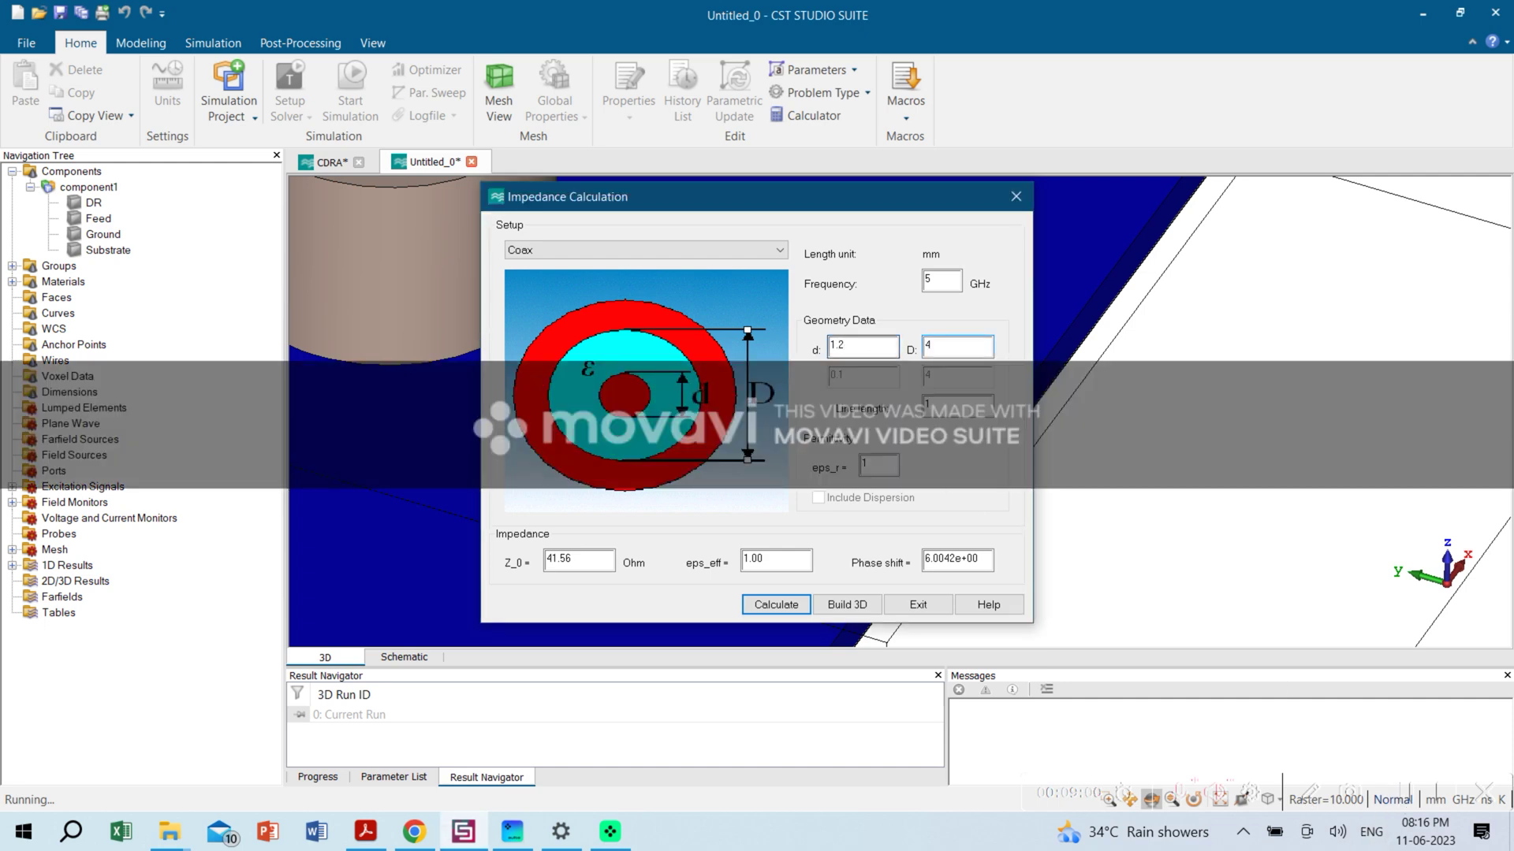
{"action": "type", "text": ".1"}
Set the coax's eps_r to 2.1, calculate its impedance and build the line in 3D with a physical length of 1 mm
{"action": "double_click", "coordinate": [861, 467]}
{"action": "type", "text": "2.1"}
{"action": "left_click", "coordinate": [776, 605]}
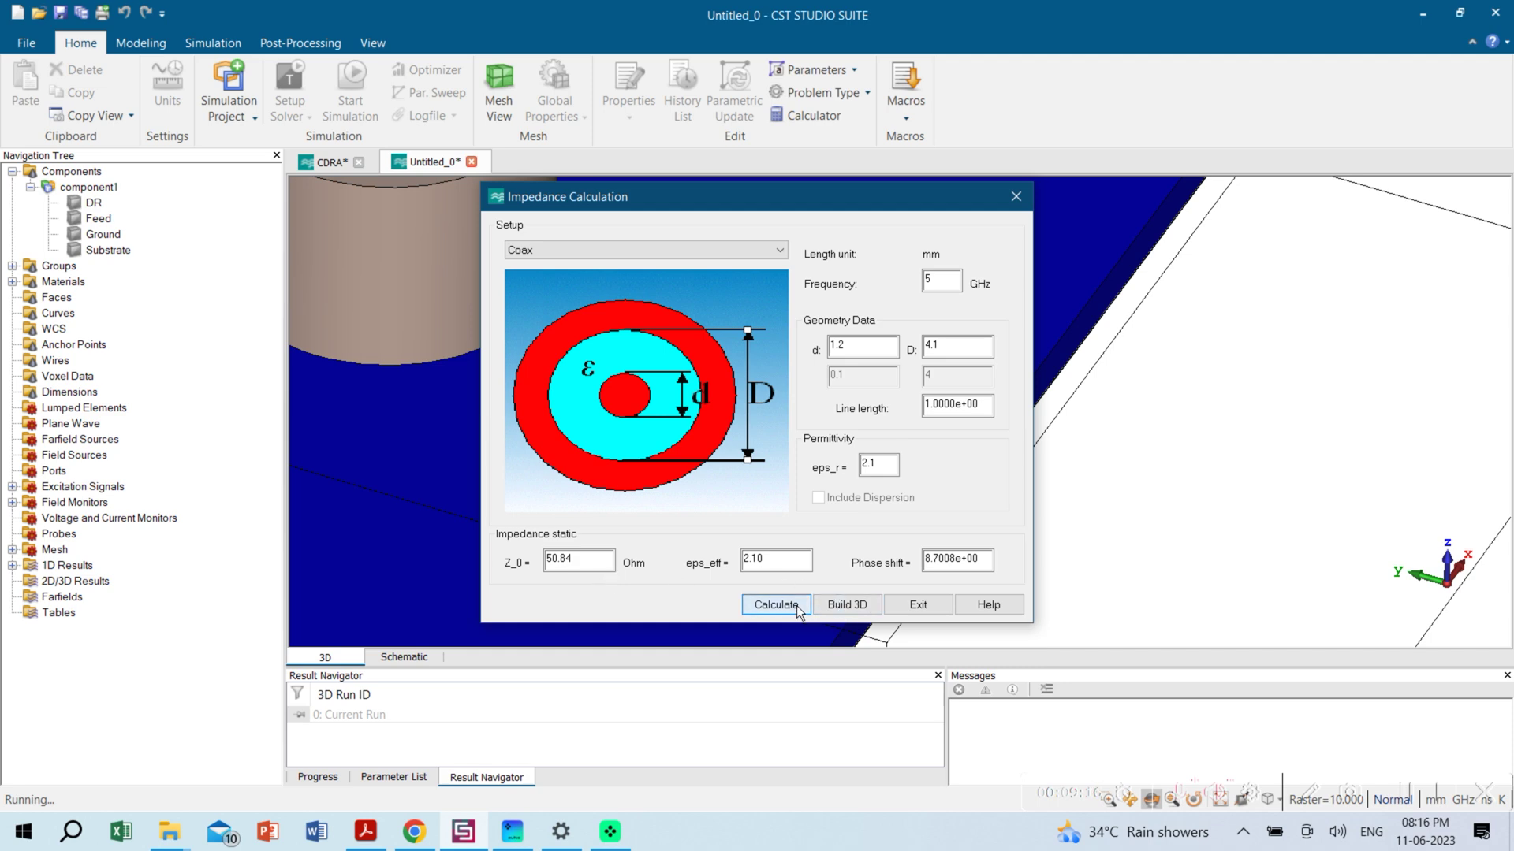
{"action": "left_click", "coordinate": [849, 608]}
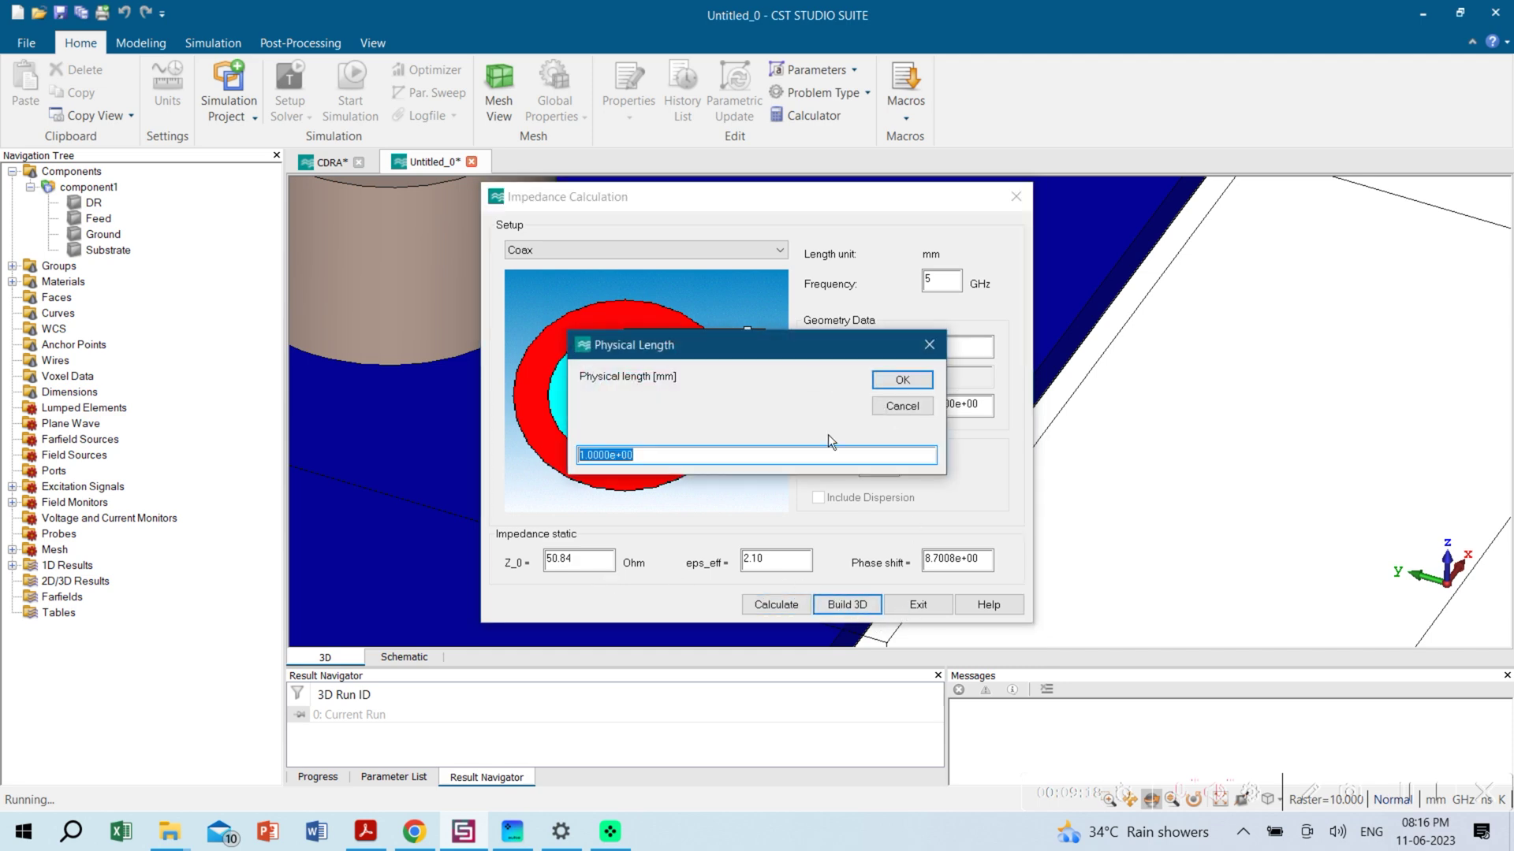
{"action": "left_click", "coordinate": [903, 381]}
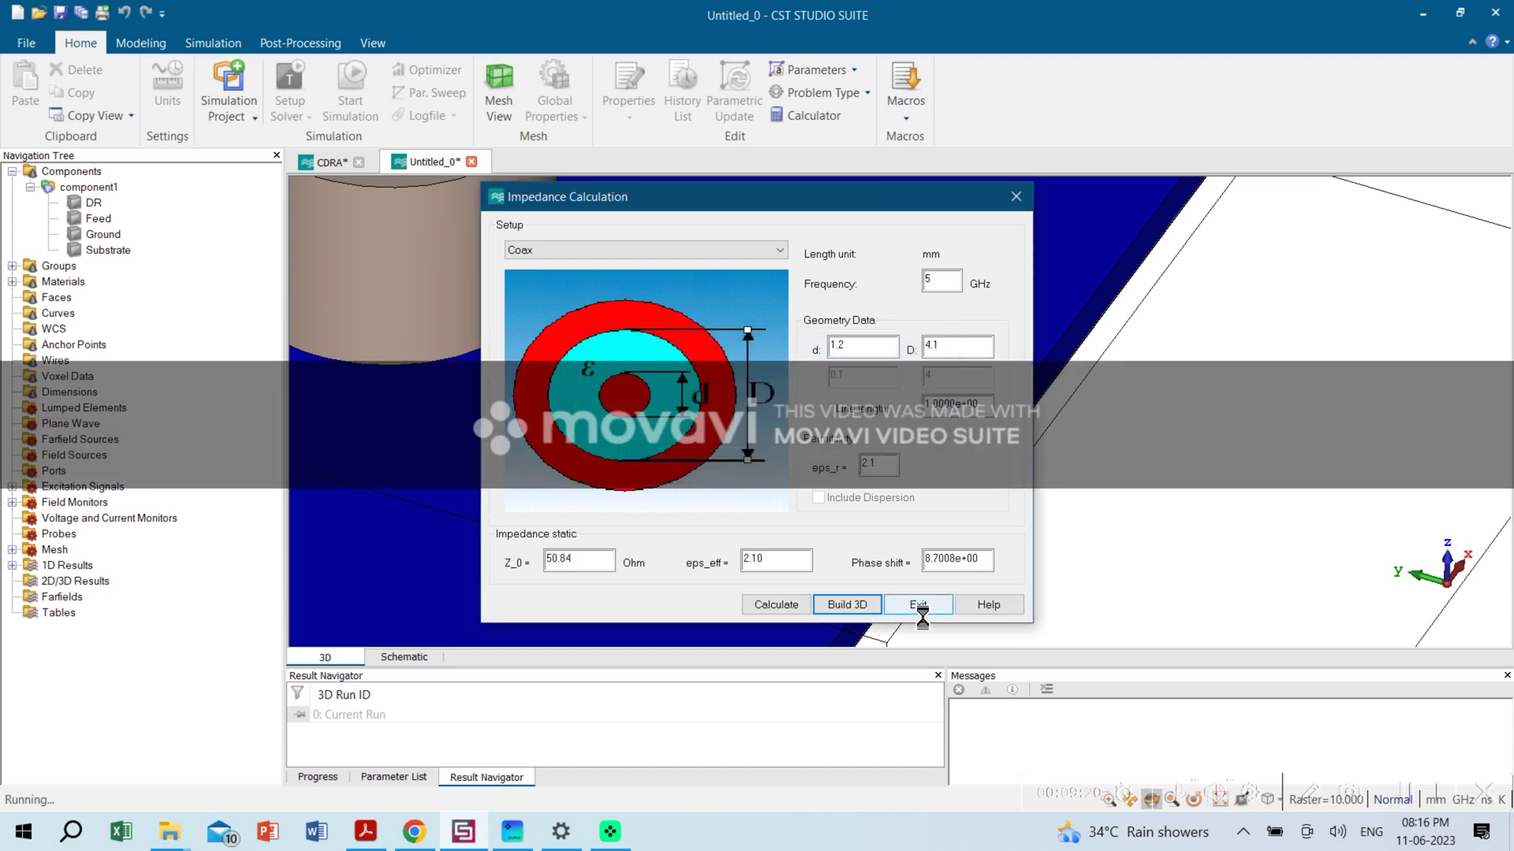
Exit the impedance calculation and inspect how the coax sits against the feed's outer end and the substrate edge
{"action": "left_click", "coordinate": [919, 604]}
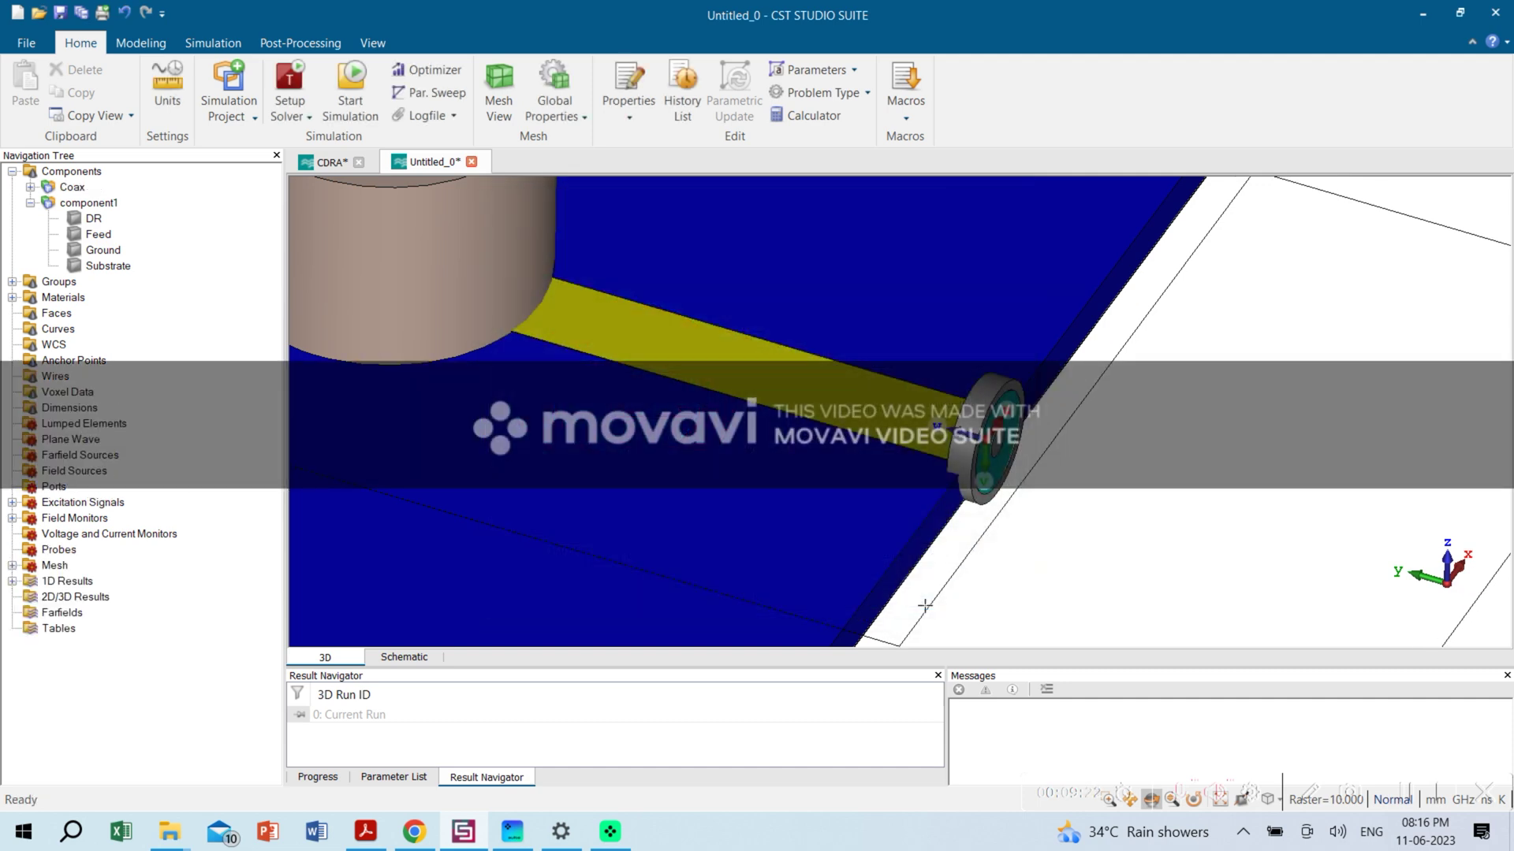
{"action": "left_click_drag", "start_coordinate": [1028, 493], "coordinate": [1063, 440]}
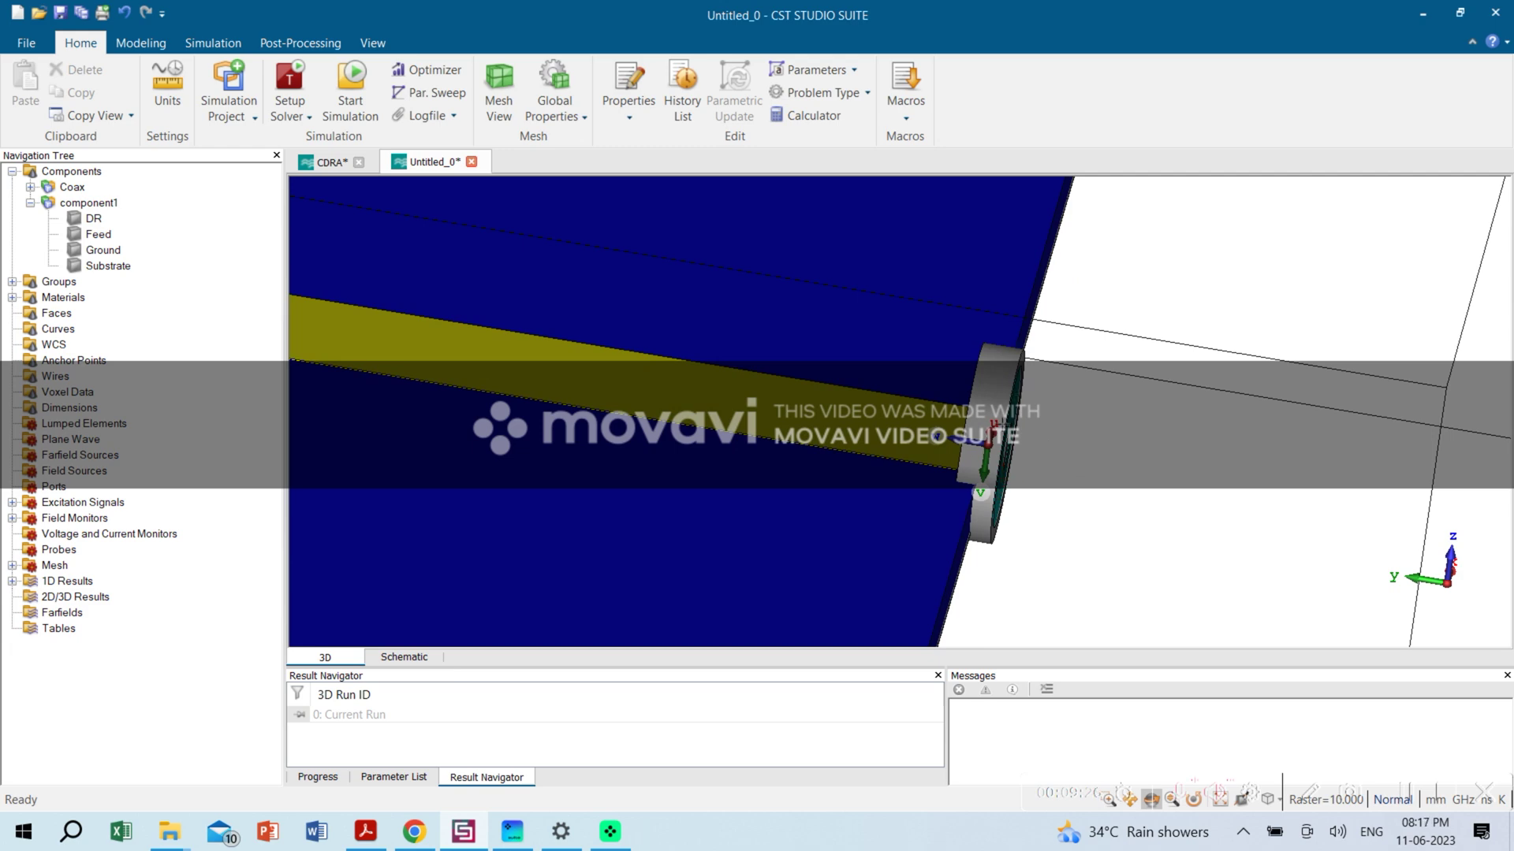
{"action": "scroll", "coordinate": [1000, 469], "scroll_direction": "up", "scroll_amount": 5}
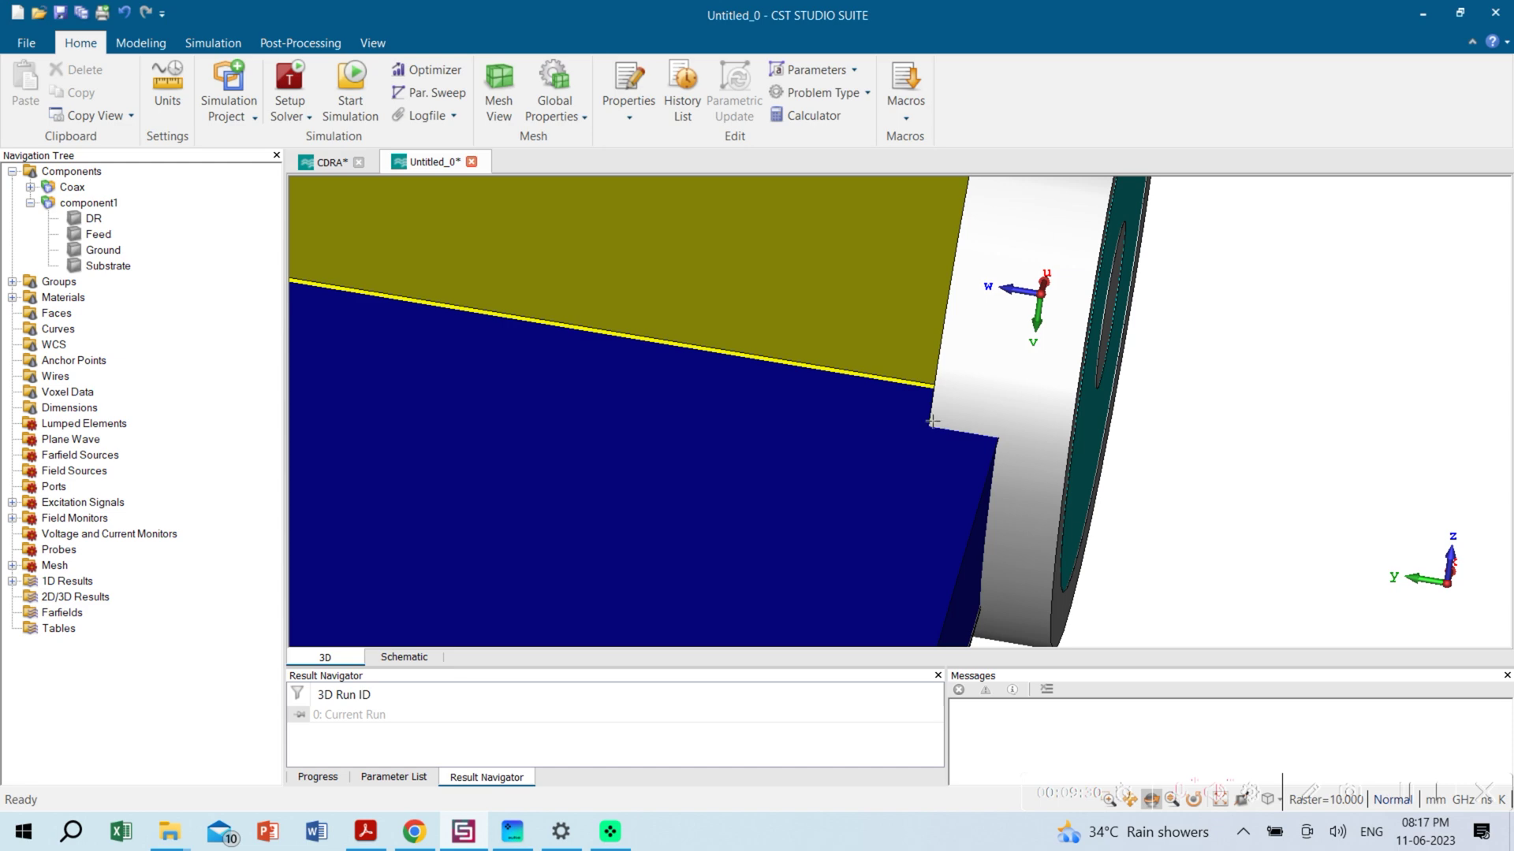
{"action": "left_click_drag", "start_coordinate": [1093, 450], "coordinate": [1159, 452]}
{"action": "left_click_drag", "start_coordinate": [1183, 401], "coordinate": [1021, 412]}
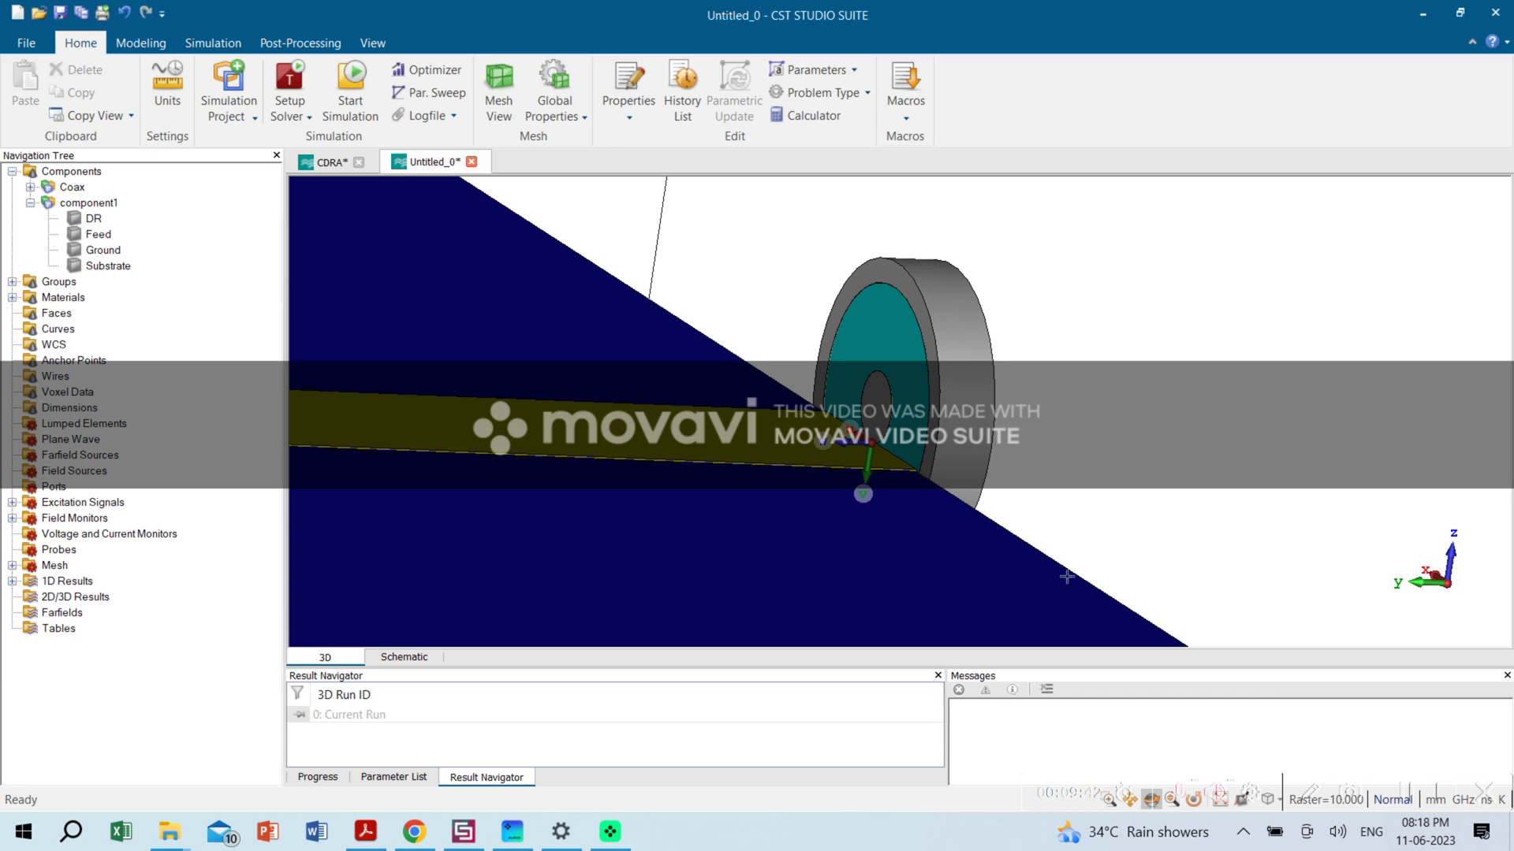
{"action": "left_click_drag", "start_coordinate": [989, 477], "coordinate": [963, 499]}
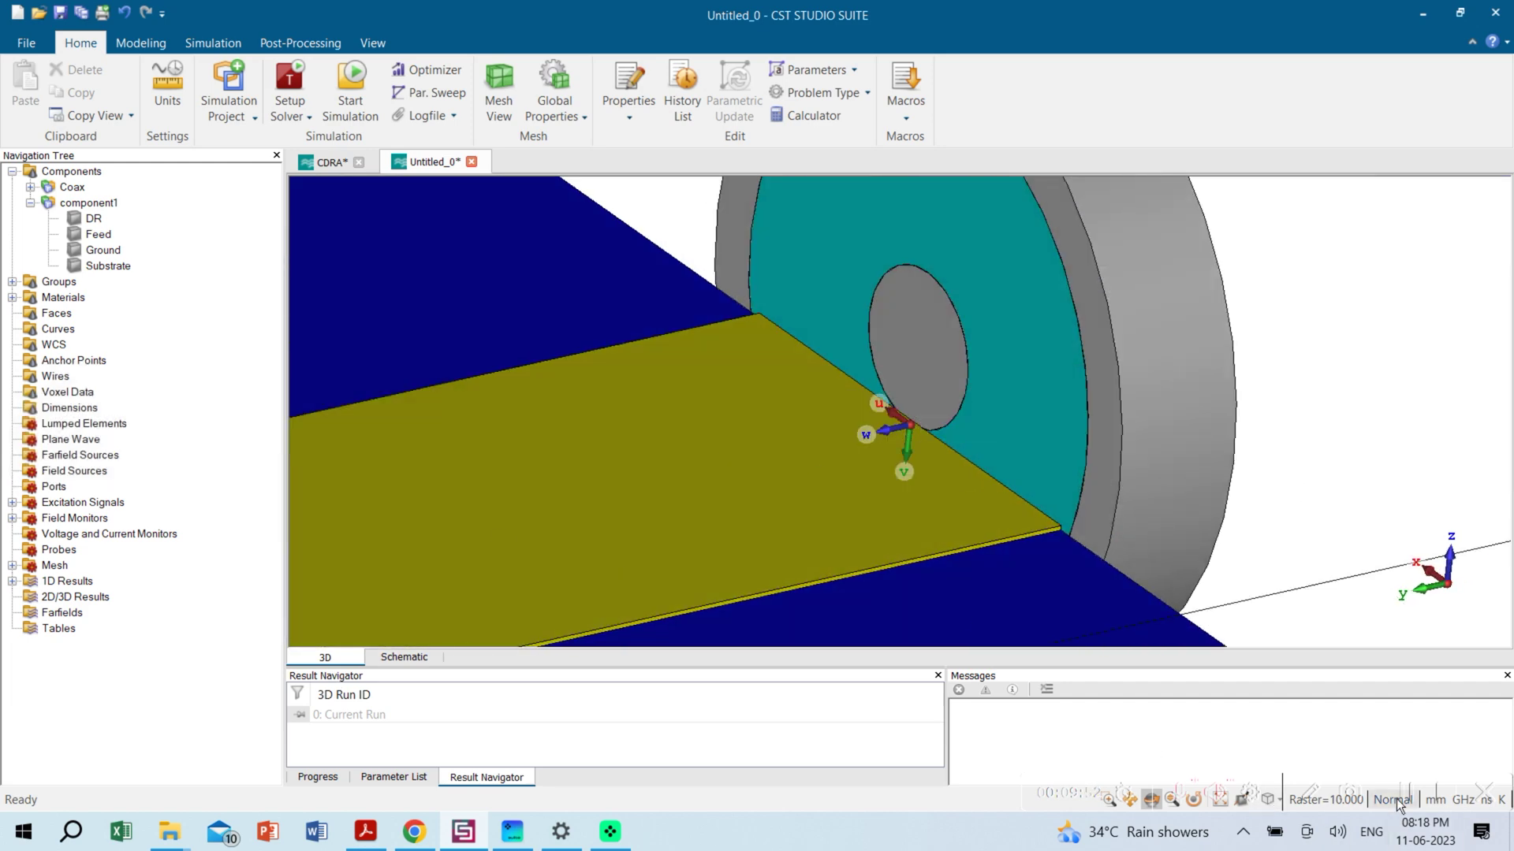
Edit the cylinder definition of the coax InnerConductor, setting Wmin to -2 and Wmax to 3
{"action": "left_click", "coordinate": [651, 376]}
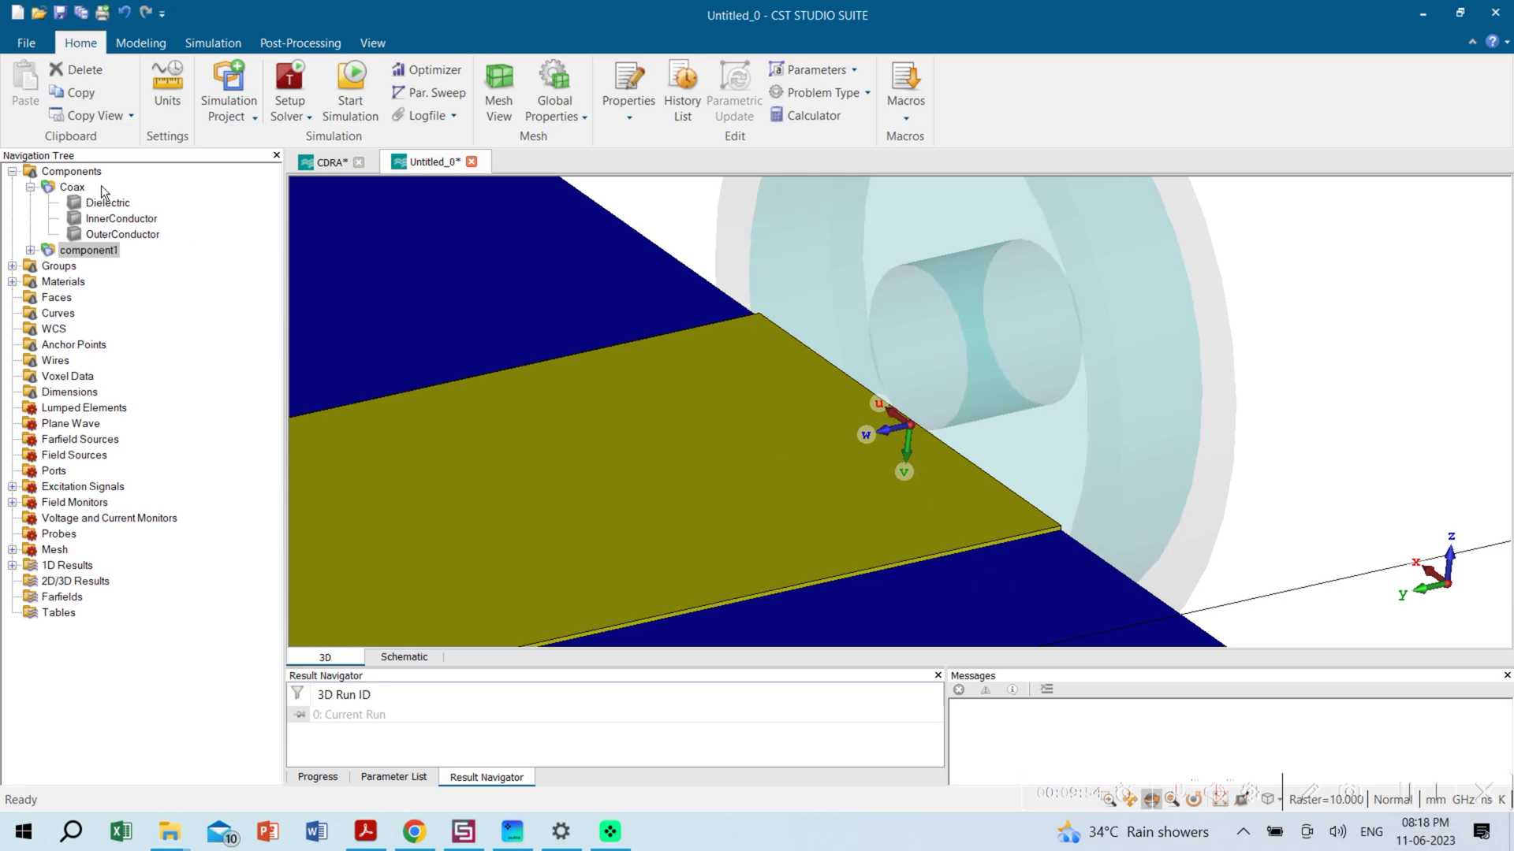
{"action": "left_click", "coordinate": [101, 223]}
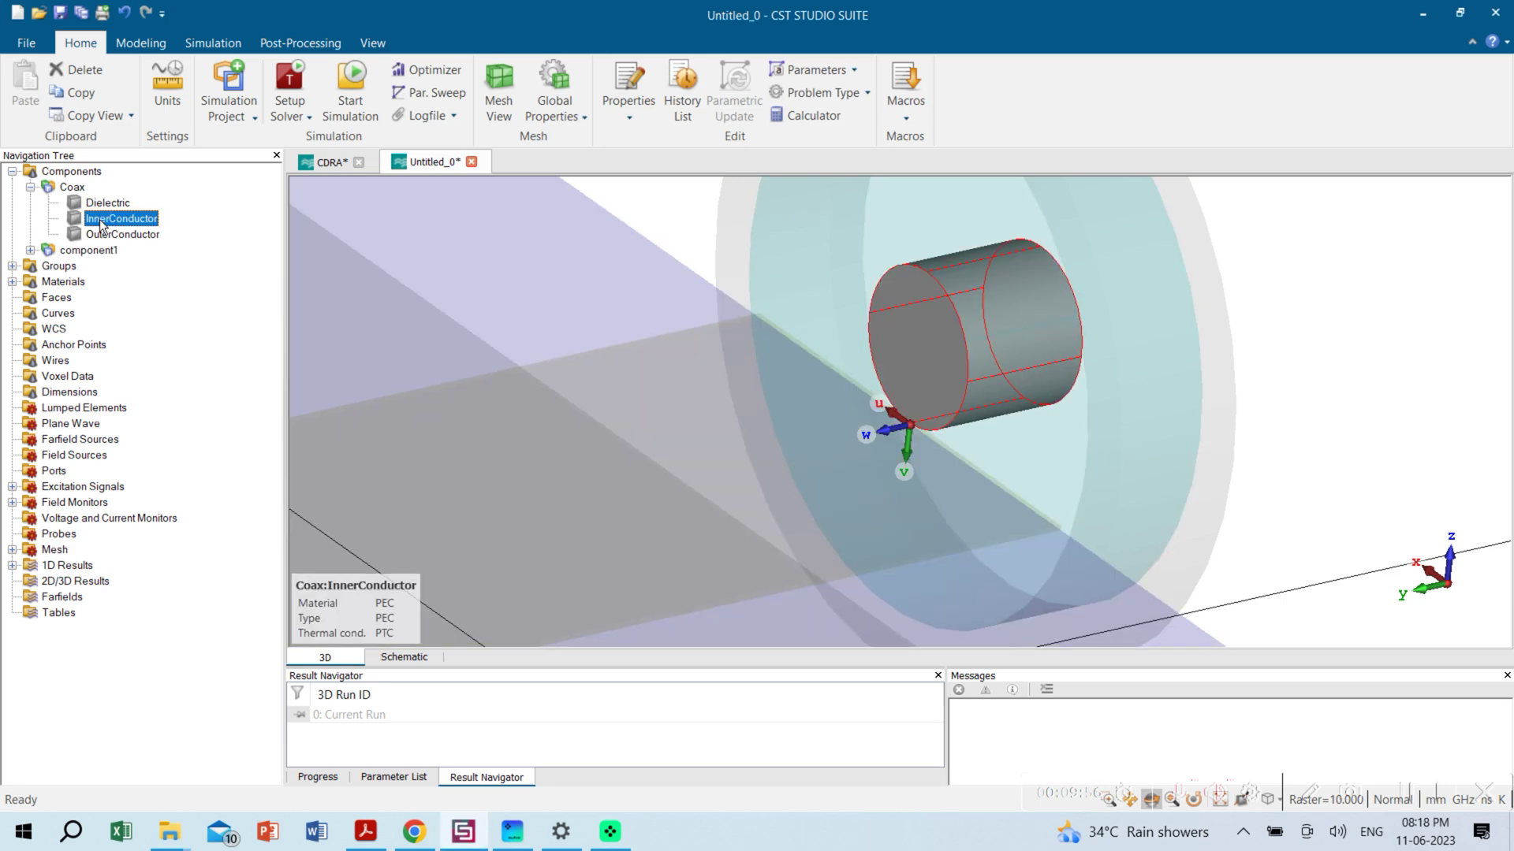
{"action": "key", "text": "ctrl+h"}
{"action": "double_click", "coordinate": [1317, 85]}
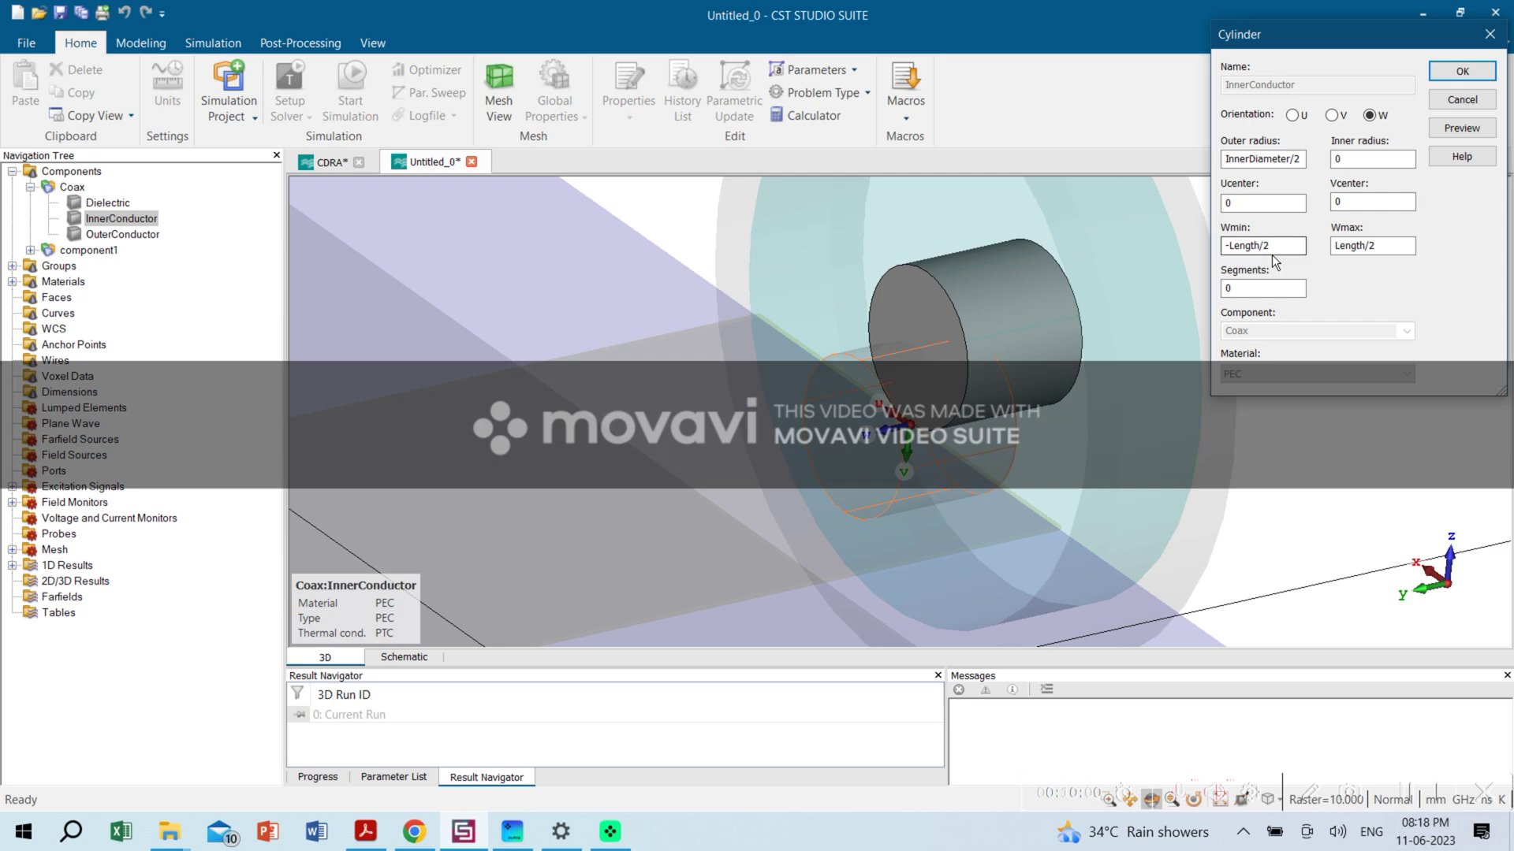
{"action": "left_click_drag", "start_coordinate": [1271, 246], "coordinate": [1210, 247]}
{"action": "type", "text": "-2"}
{"action": "key", "text": "Tab"}
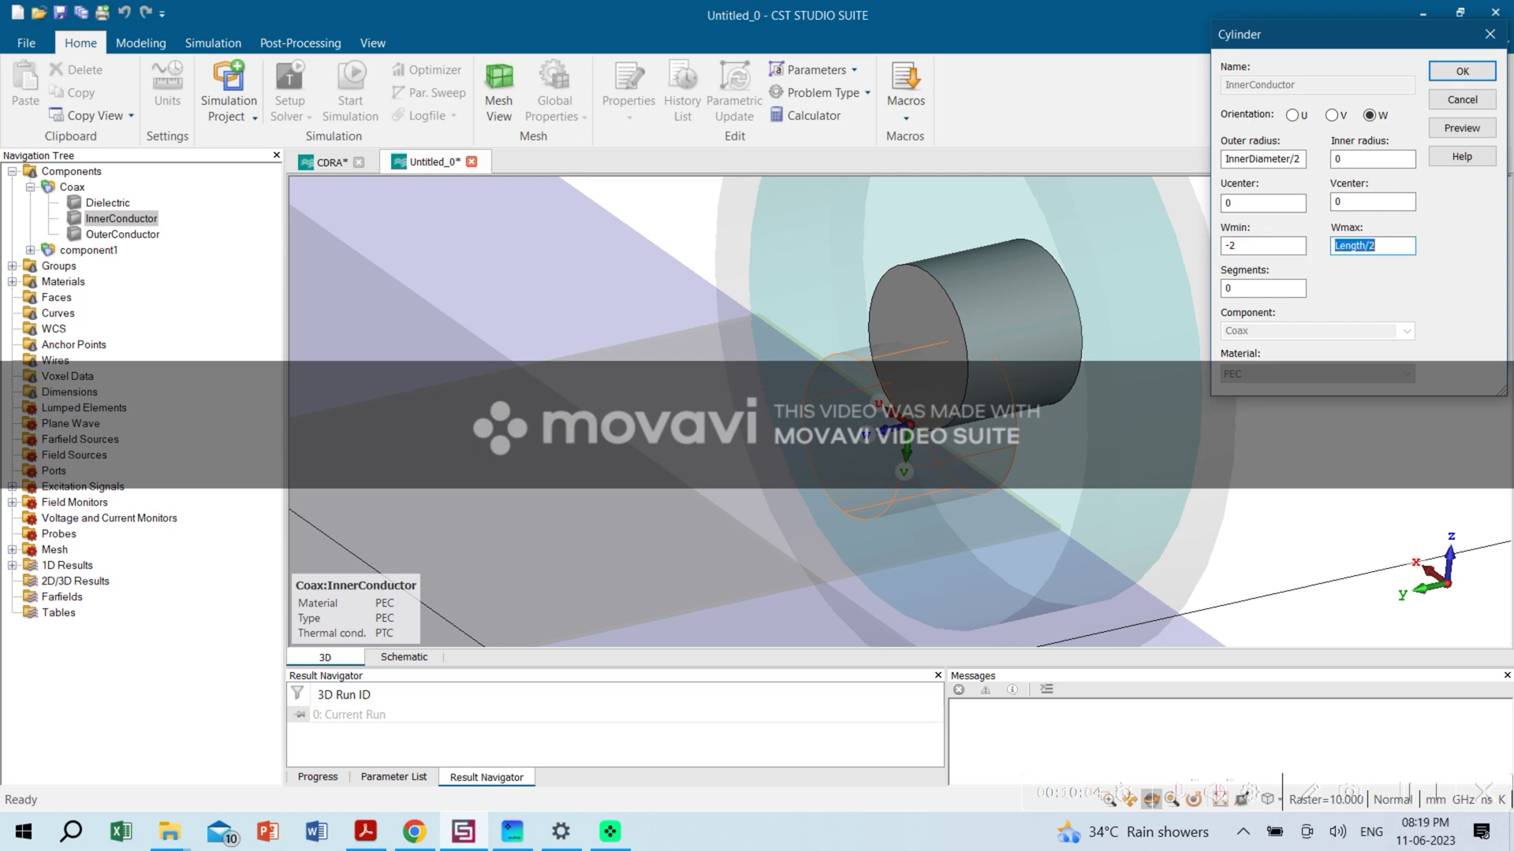
{"action": "type", "text": "3"}
{"action": "left_click", "coordinate": [1463, 129]}
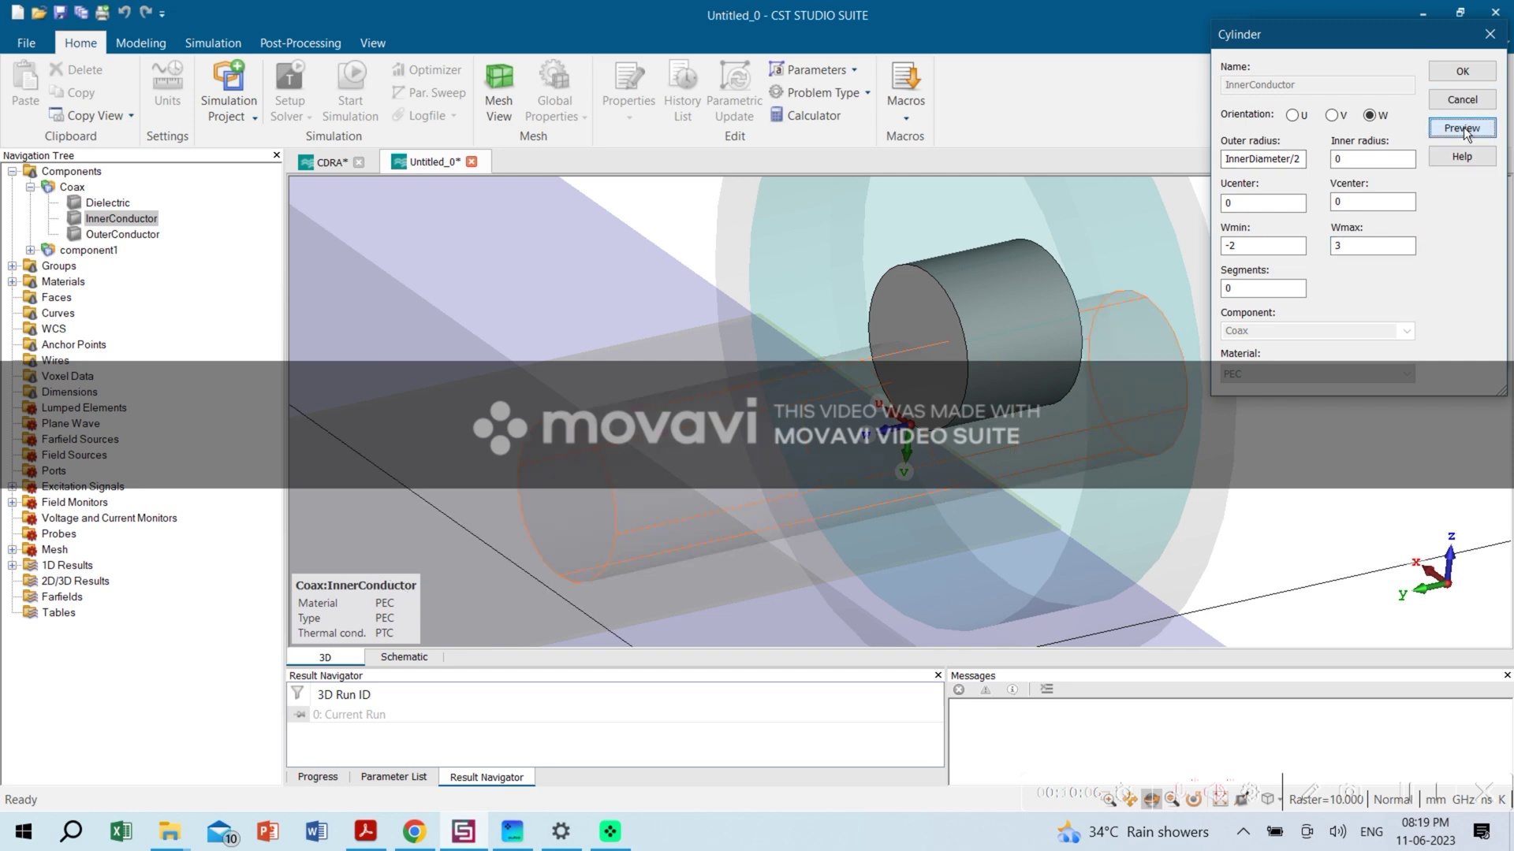
{"action": "left_click", "coordinate": [1458, 71]}
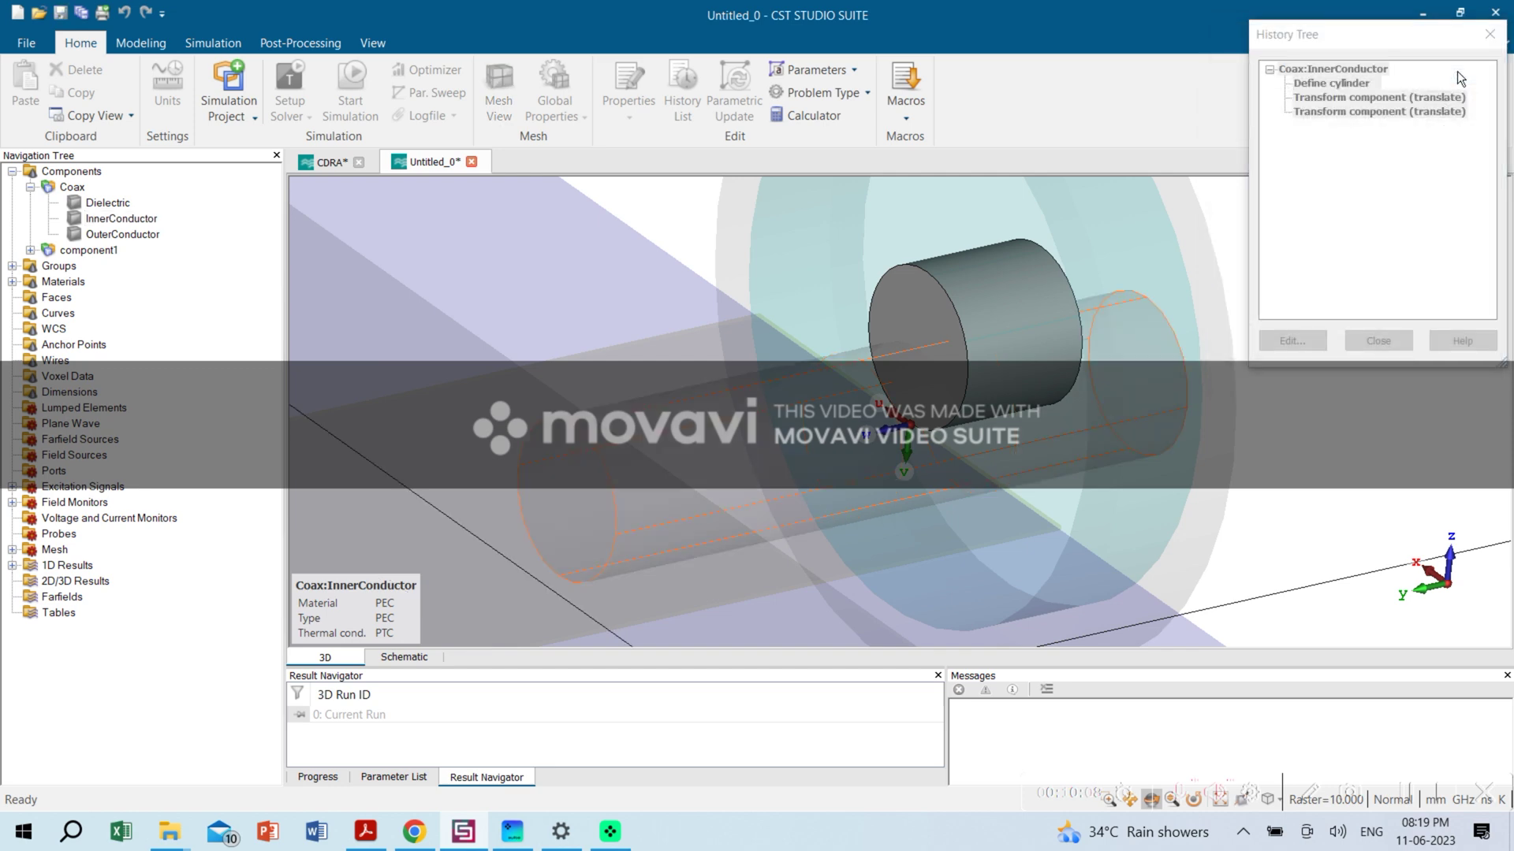
{"action": "left_click", "coordinate": [1378, 340]}
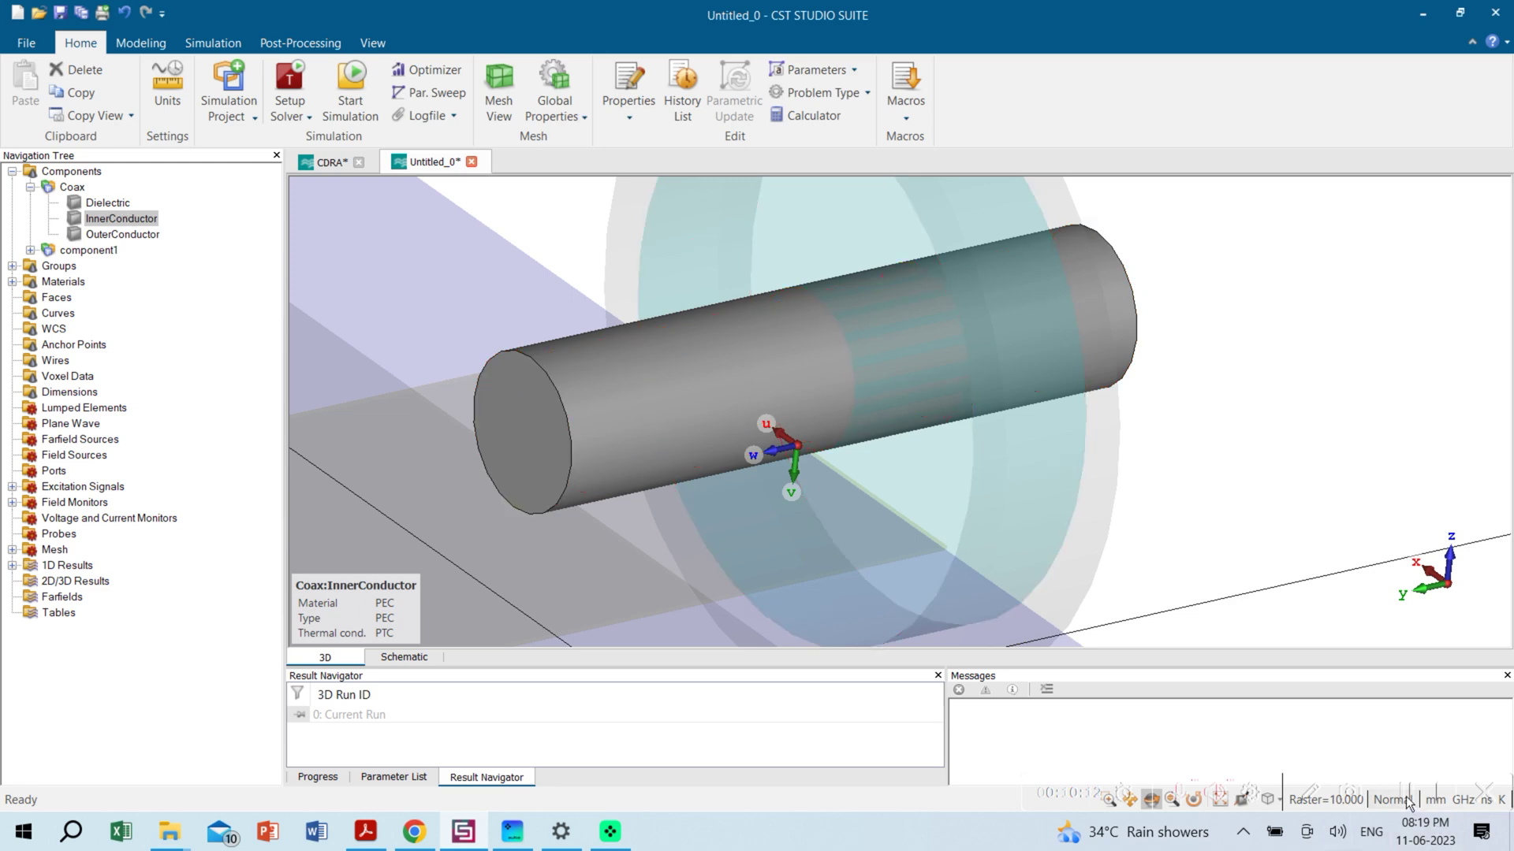
Edit the cylinder definition of the coax Dielectric, setting Wmin to -2
{"action": "double_click", "coordinate": [102, 205]}
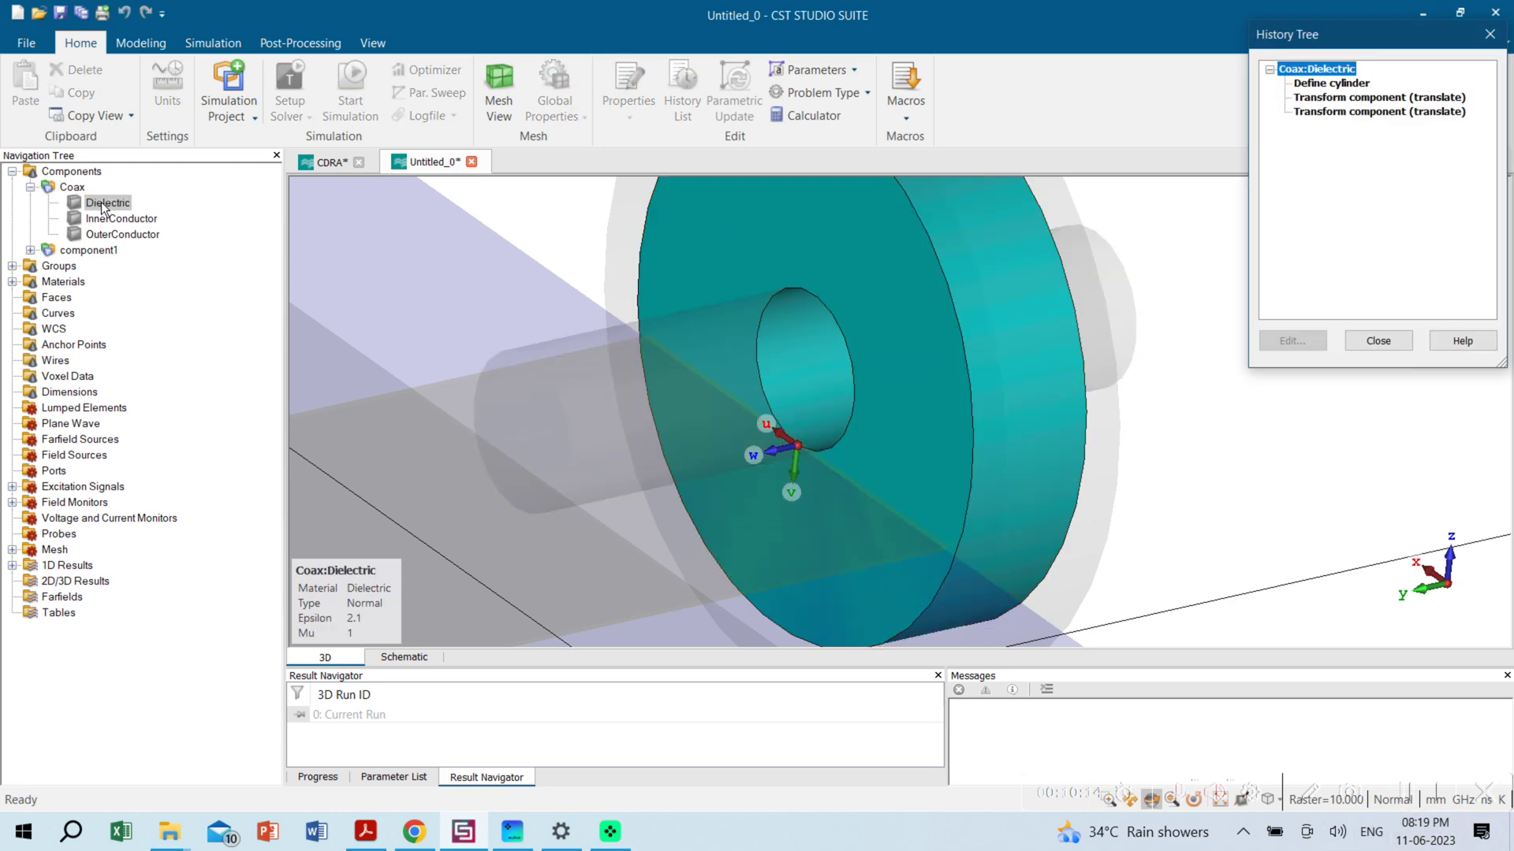
{"action": "double_click", "coordinate": [1317, 83]}
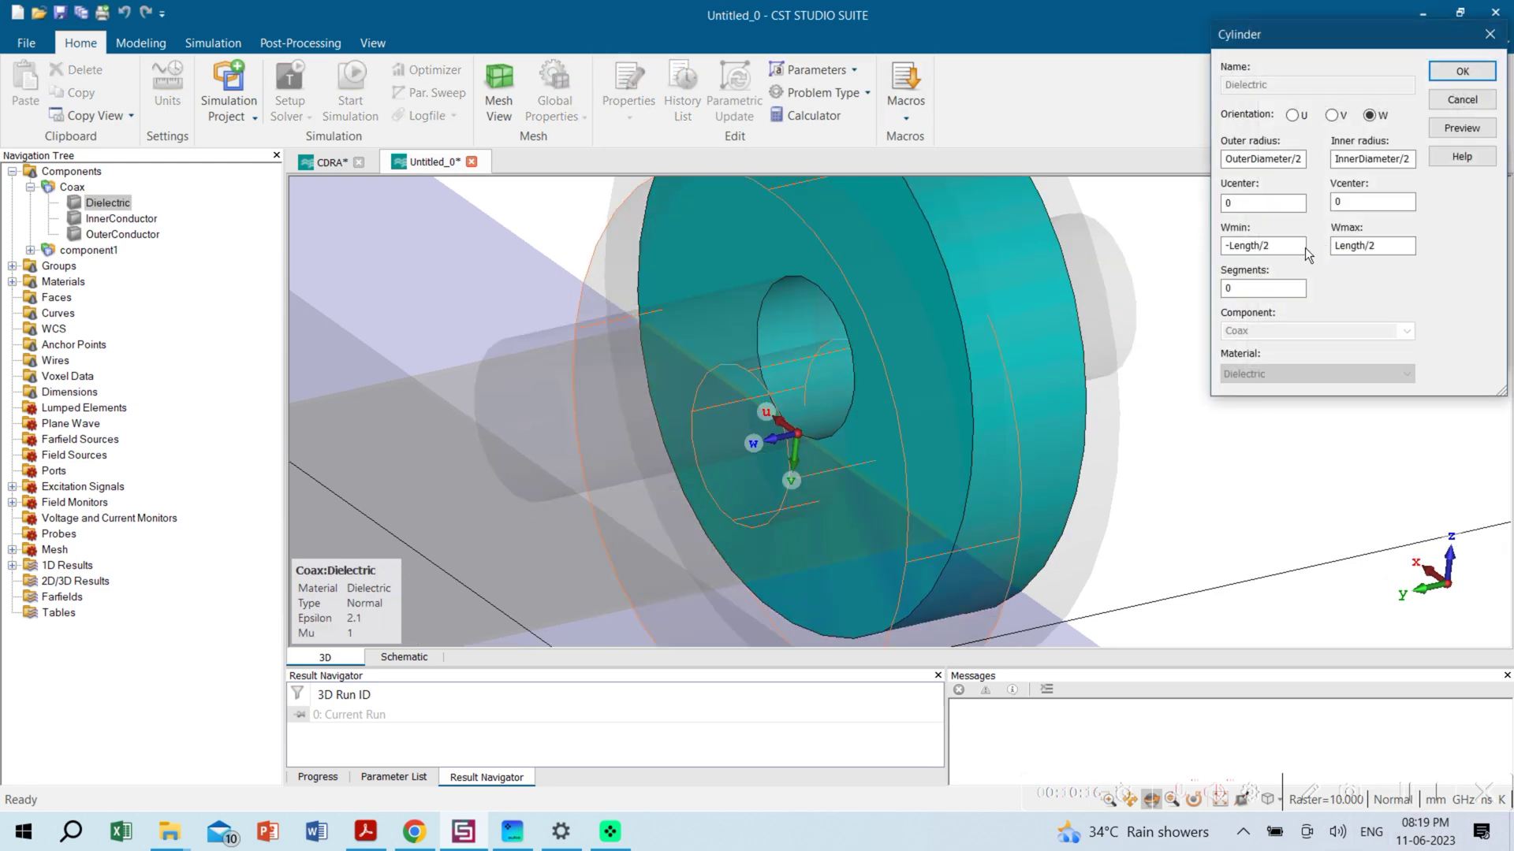
{"action": "left_click_drag", "start_coordinate": [1303, 245], "coordinate": [1210, 250]}
{"action": "type", "text": "-2"}
{"action": "key", "text": "Return"}
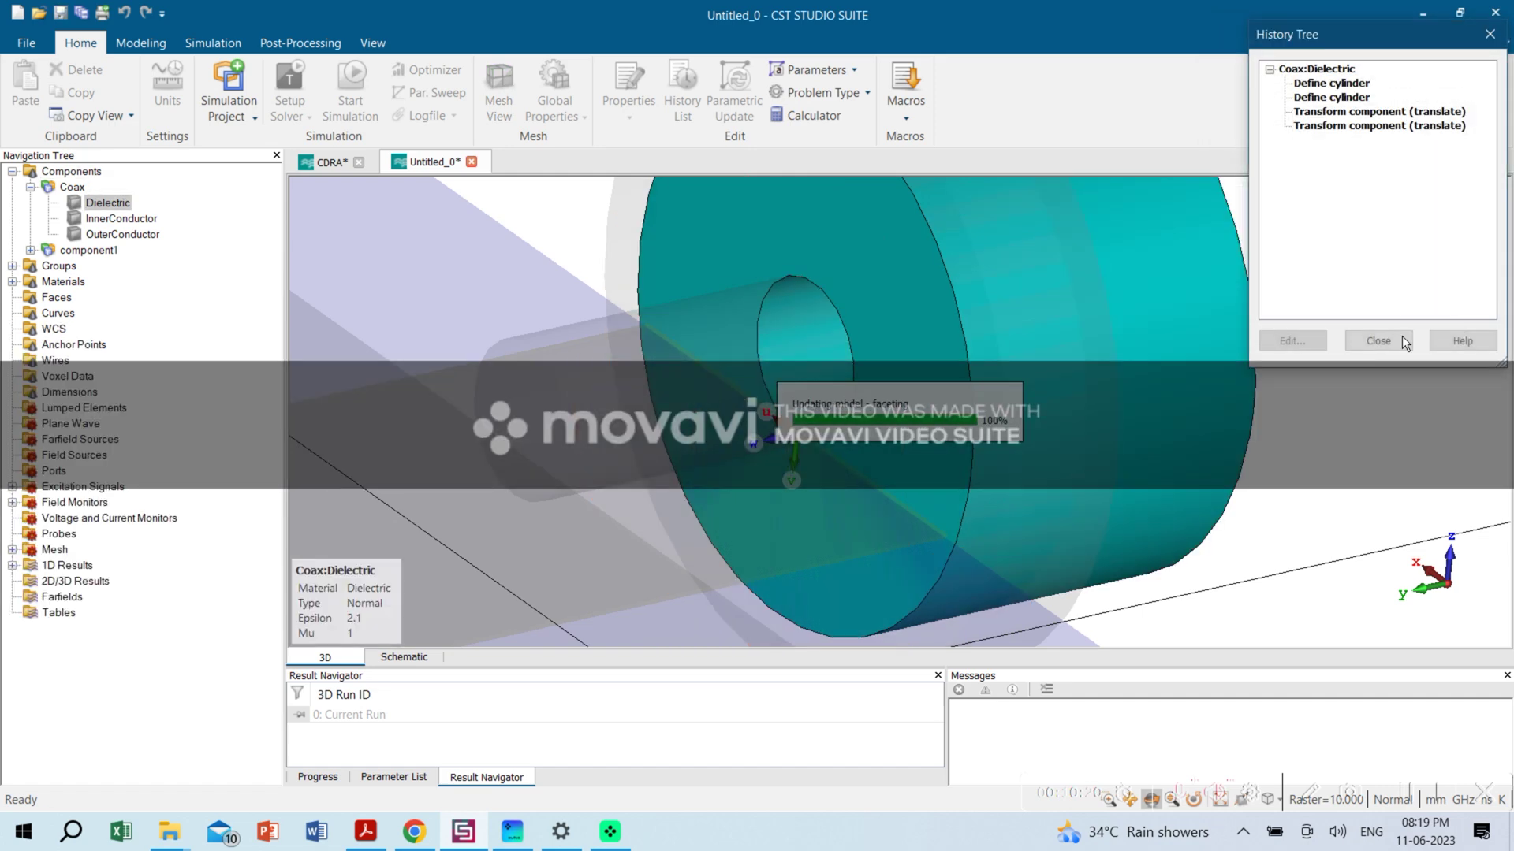
{"action": "left_click", "coordinate": [1377, 340]}
Edit the cylinder definition of the coax OuterConductor, setting Wmin to -2
{"action": "double_click", "coordinate": [118, 234]}
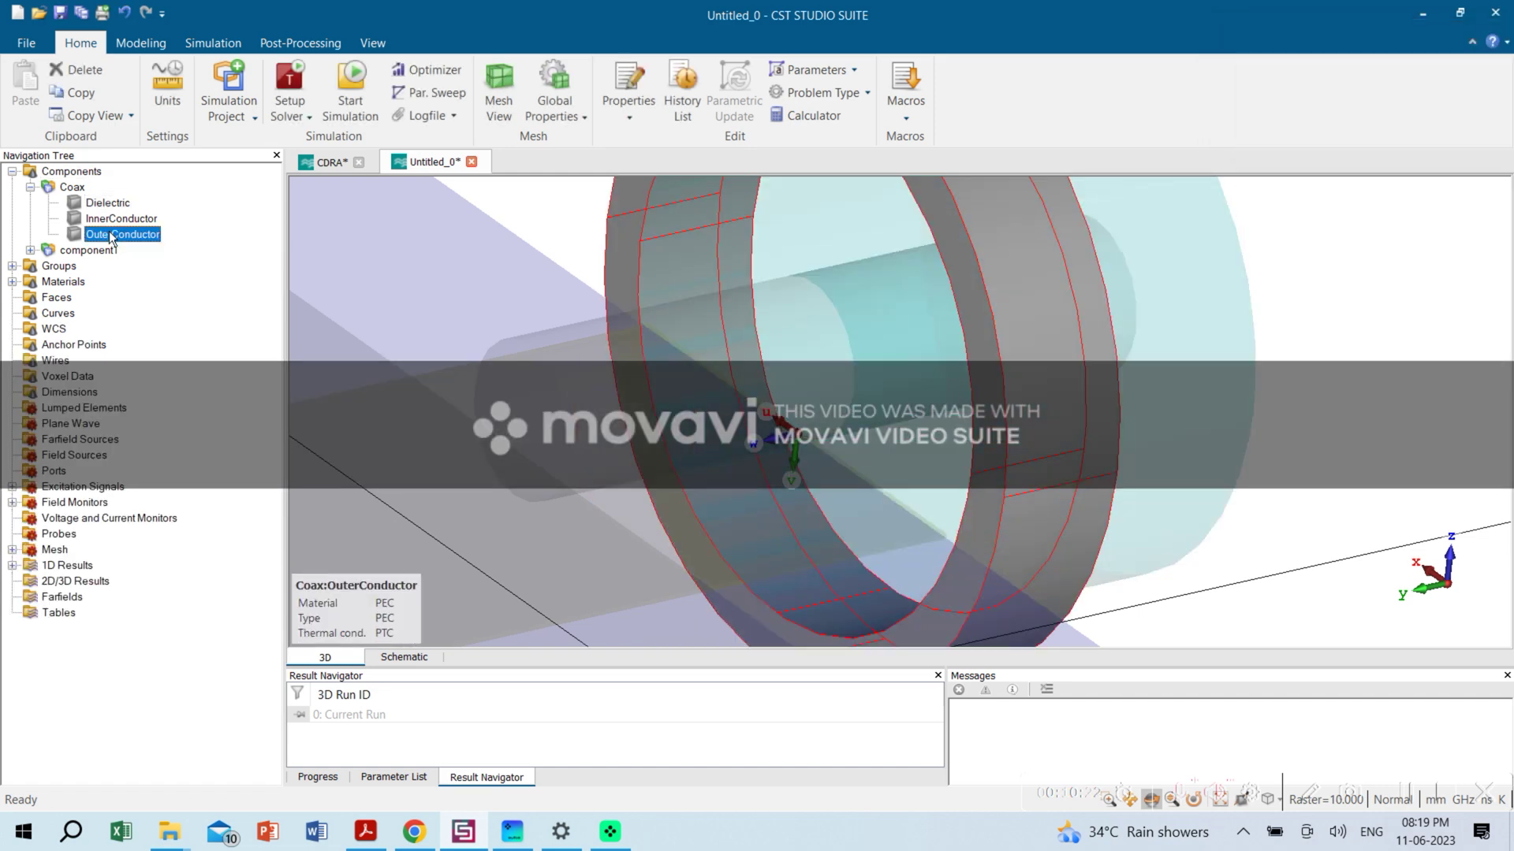
{"action": "double_click", "coordinate": [1331, 83]}
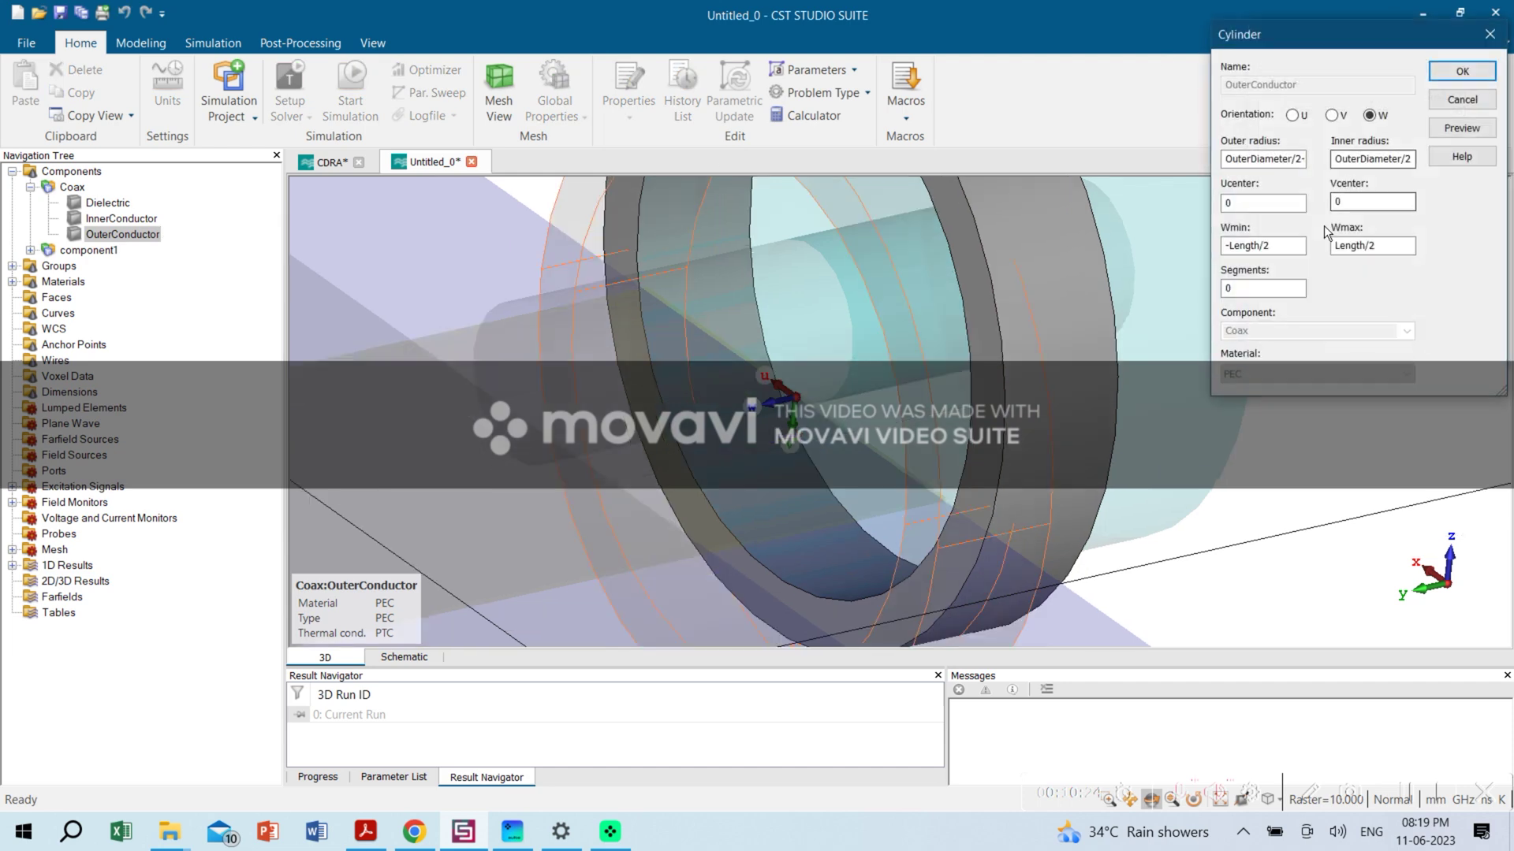
{"action": "key", "text": "Tab"}
{"action": "key", "text": "Tab"}
{"action": "key", "text": "Tab"}
{"action": "key", "text": "Tab"}
{"action": "type", "text": "0"}
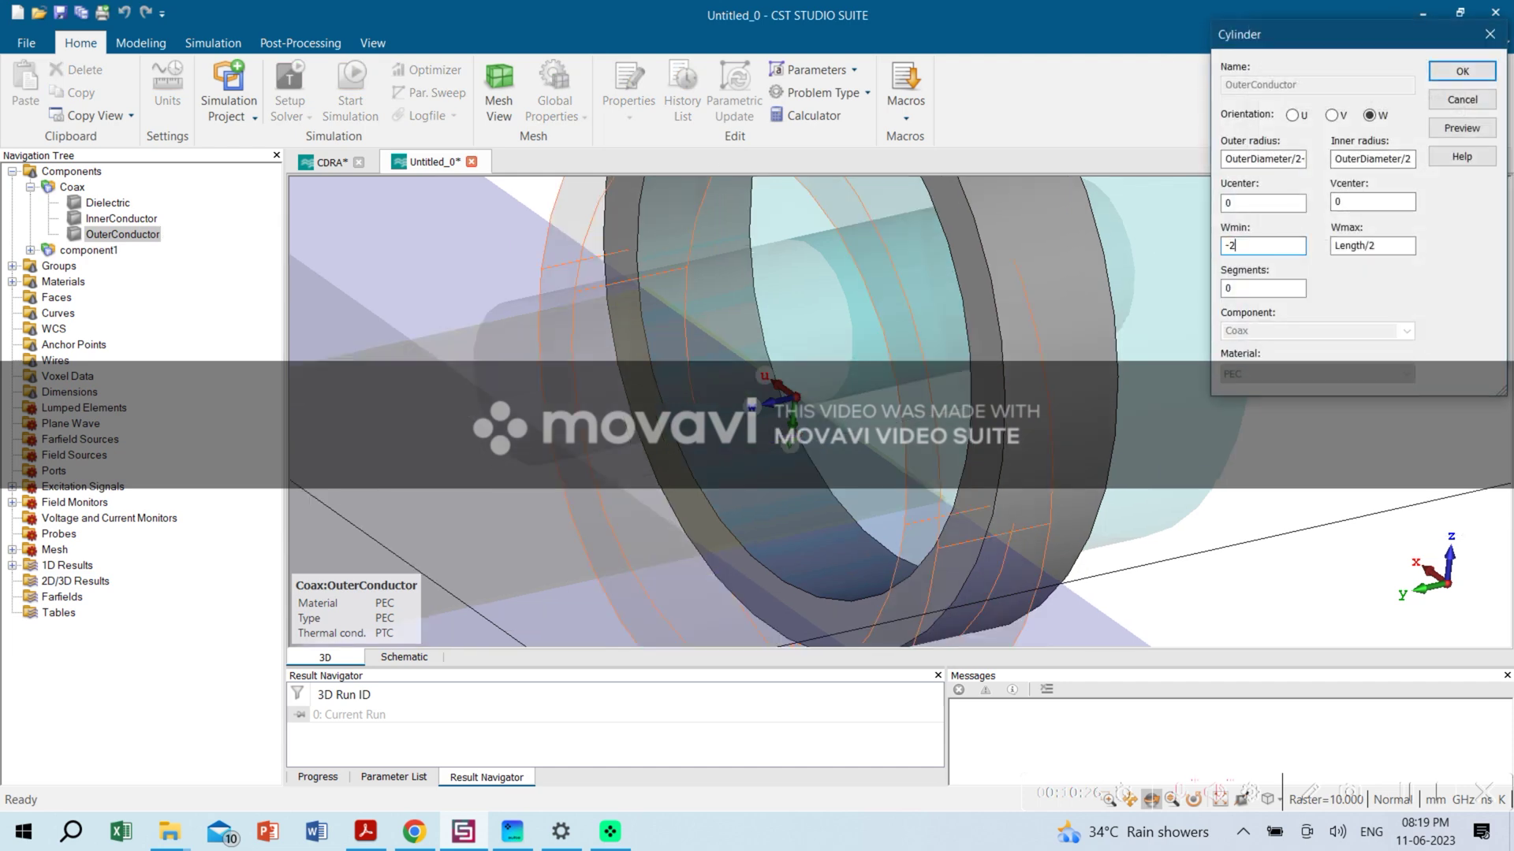
{"action": "key", "text": "Return"}
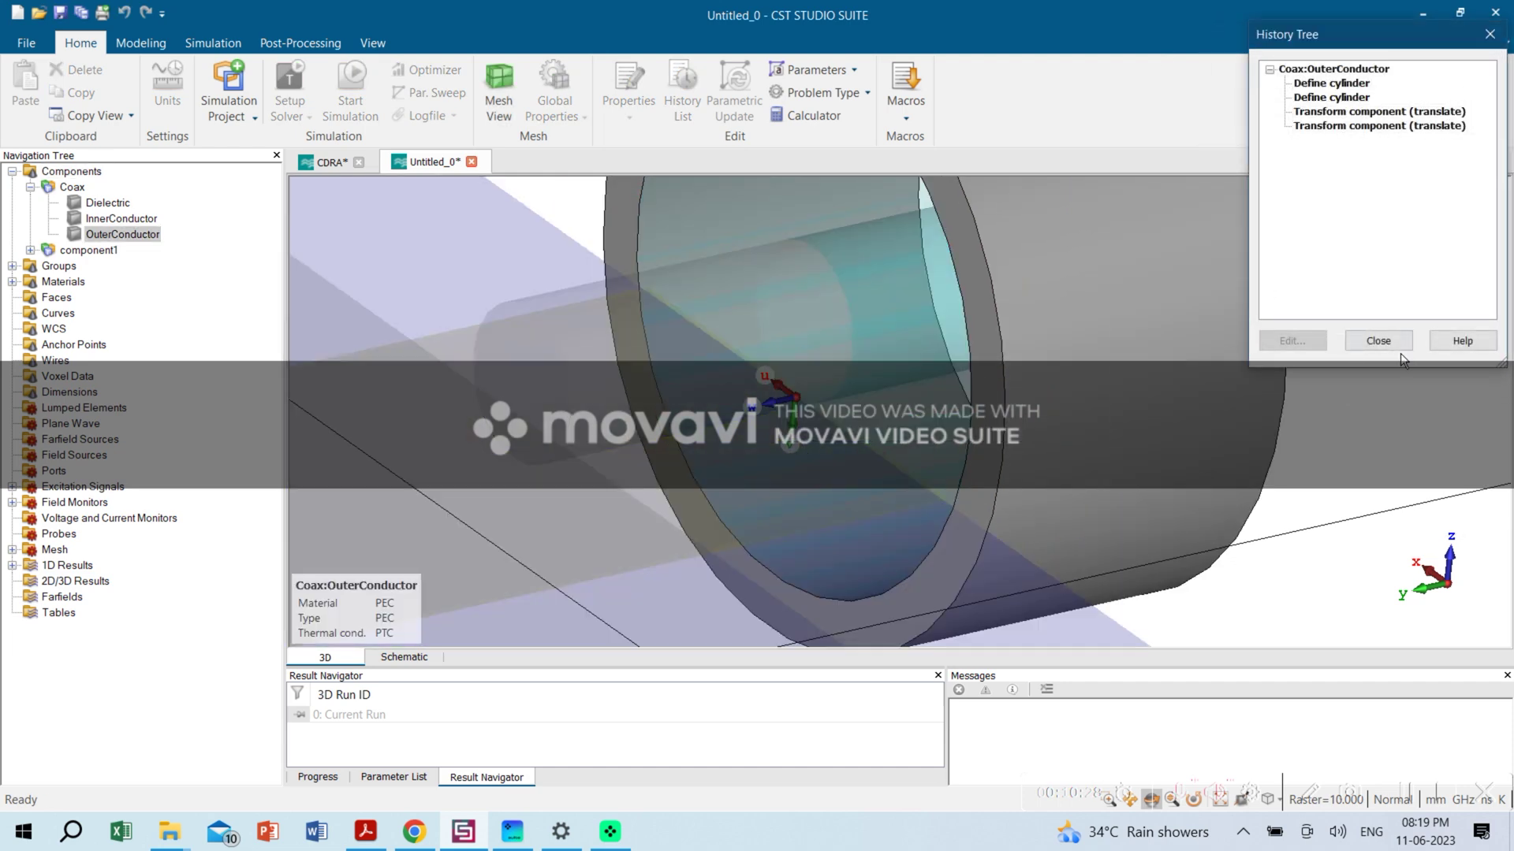
{"action": "left_click", "coordinate": [1378, 341]}
Pick the outer end face of the coax Dielectric
{"action": "left_click_drag", "start_coordinate": [826, 471], "coordinate": [895, 344]}
{"action": "scroll", "coordinate": [895, 344], "scroll_direction": "up", "scroll_amount": 6}
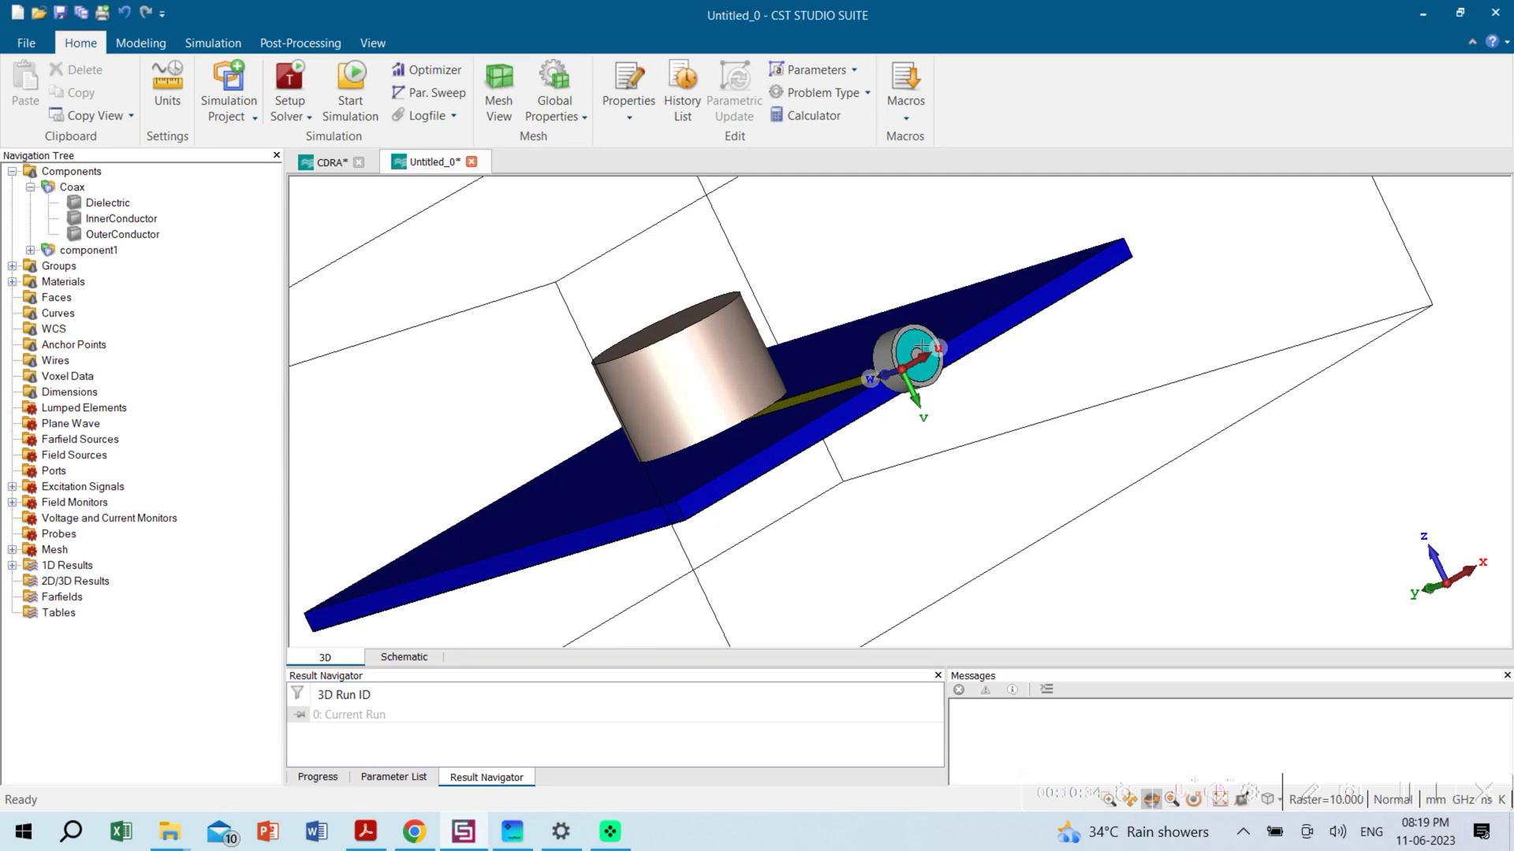
{"action": "scroll", "coordinate": [842, 365], "scroll_direction": "up", "scroll_amount": 2}
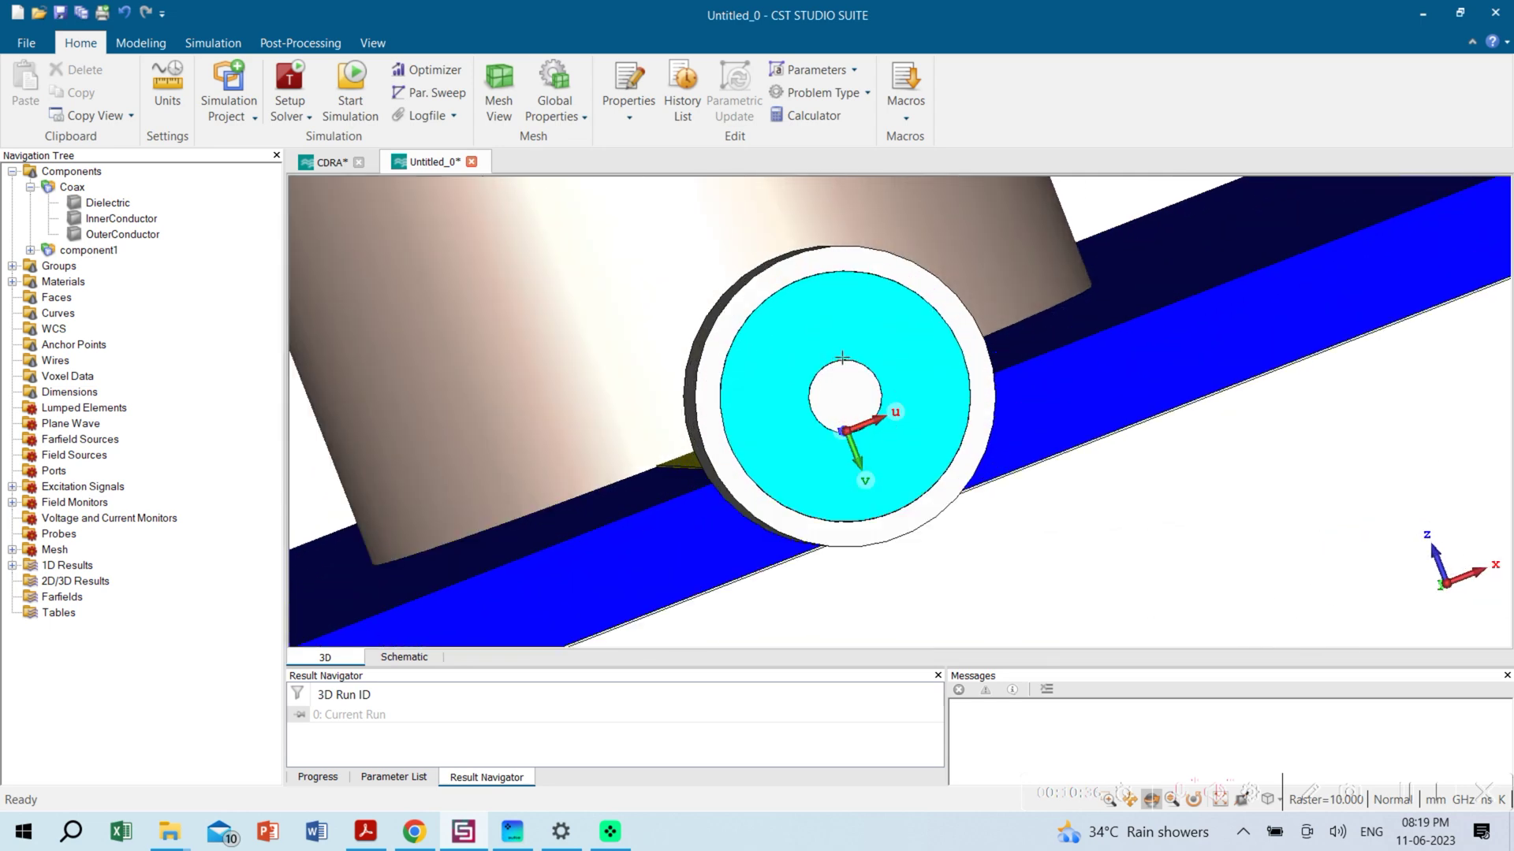
{"action": "left_click", "coordinate": [142, 43]}
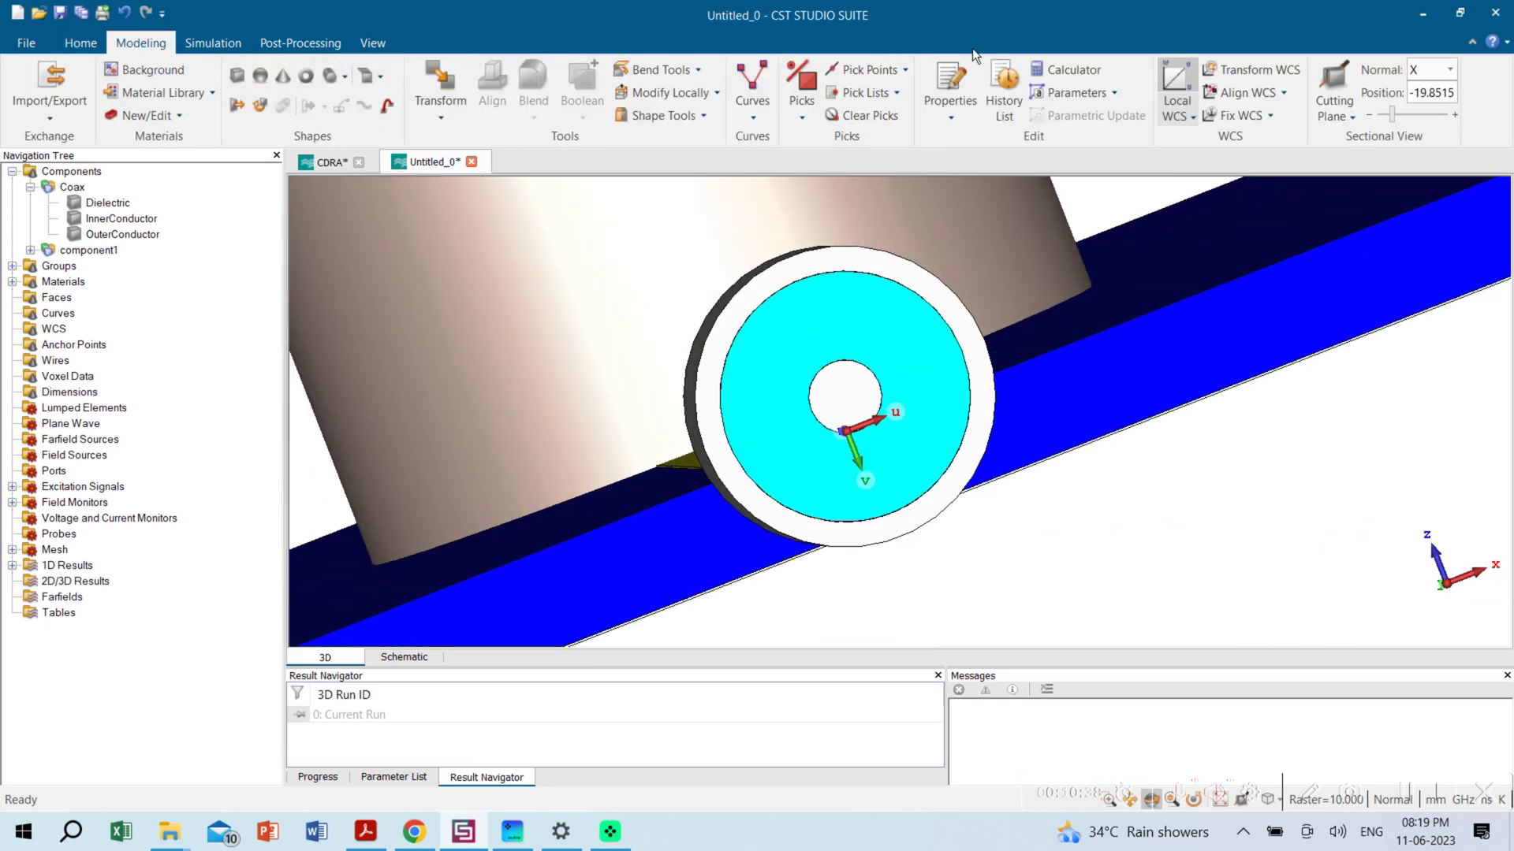
{"action": "left_click", "coordinate": [801, 116]}
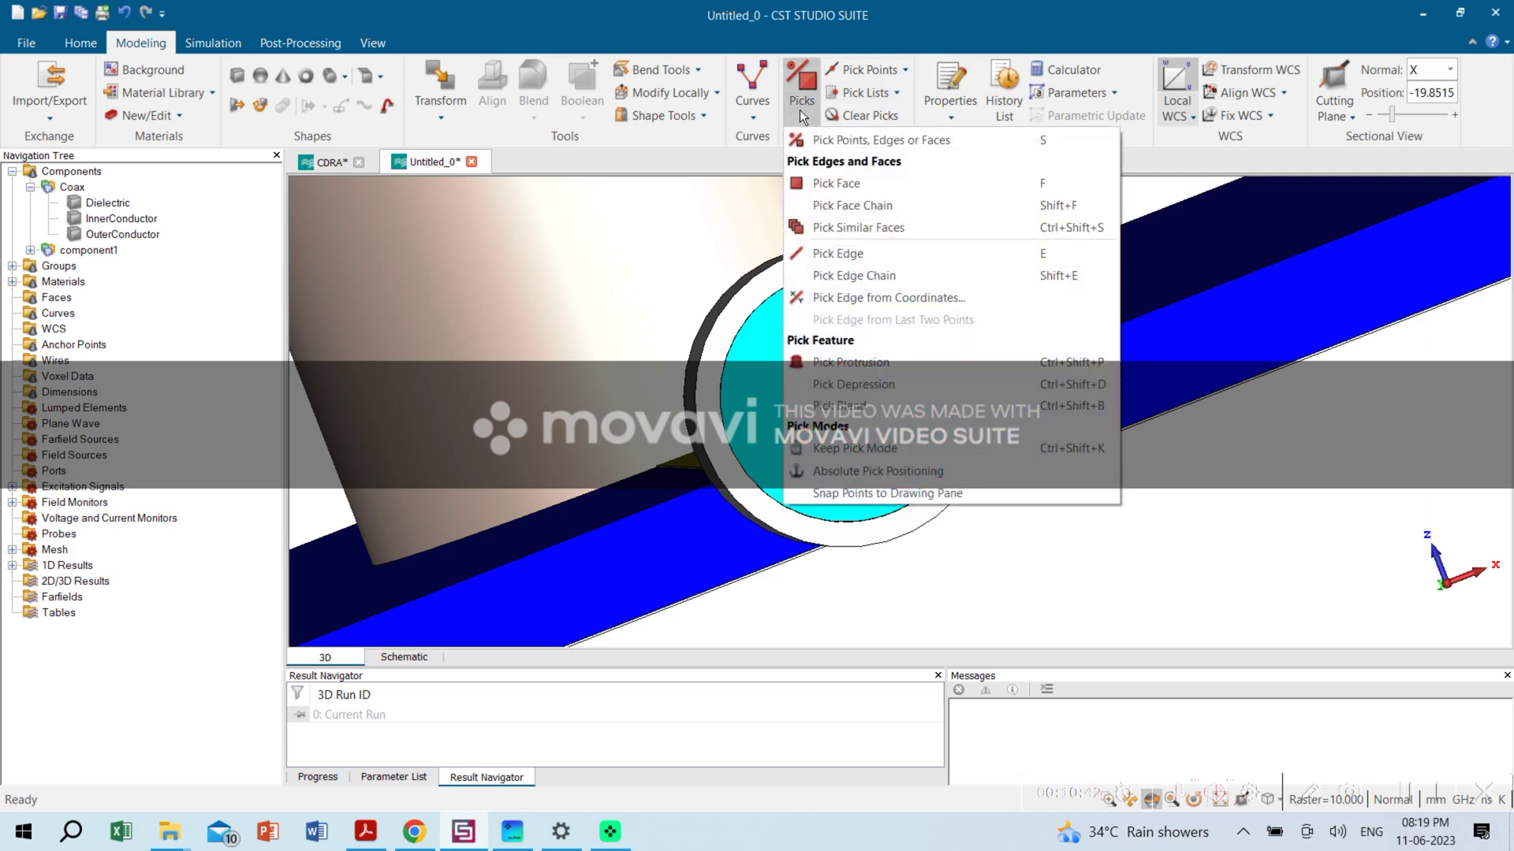
{"action": "left_click", "coordinate": [835, 137]}
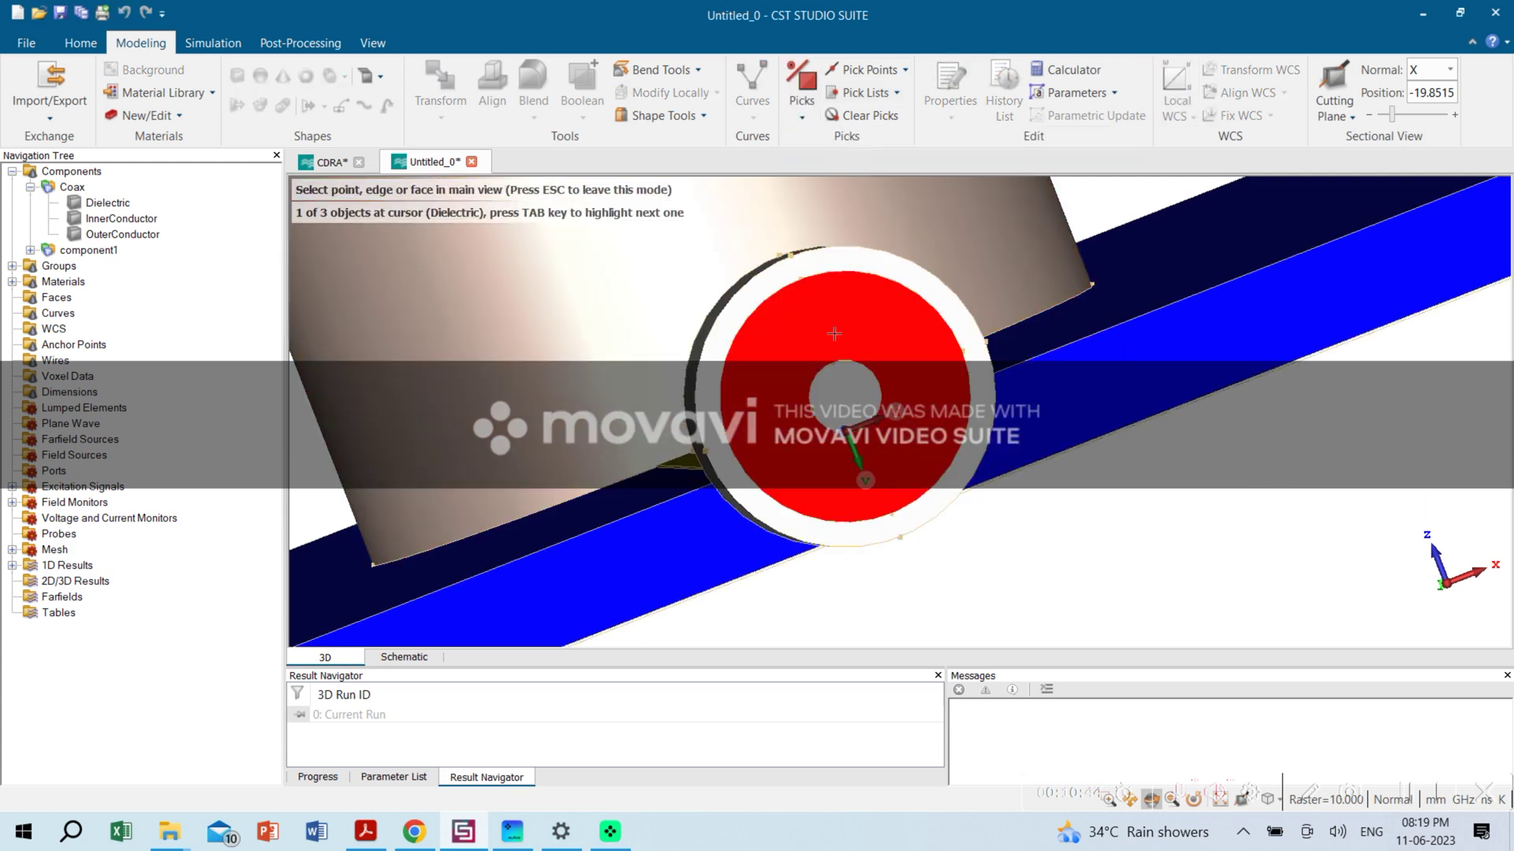
{"action": "left_click", "coordinate": [834, 334]}
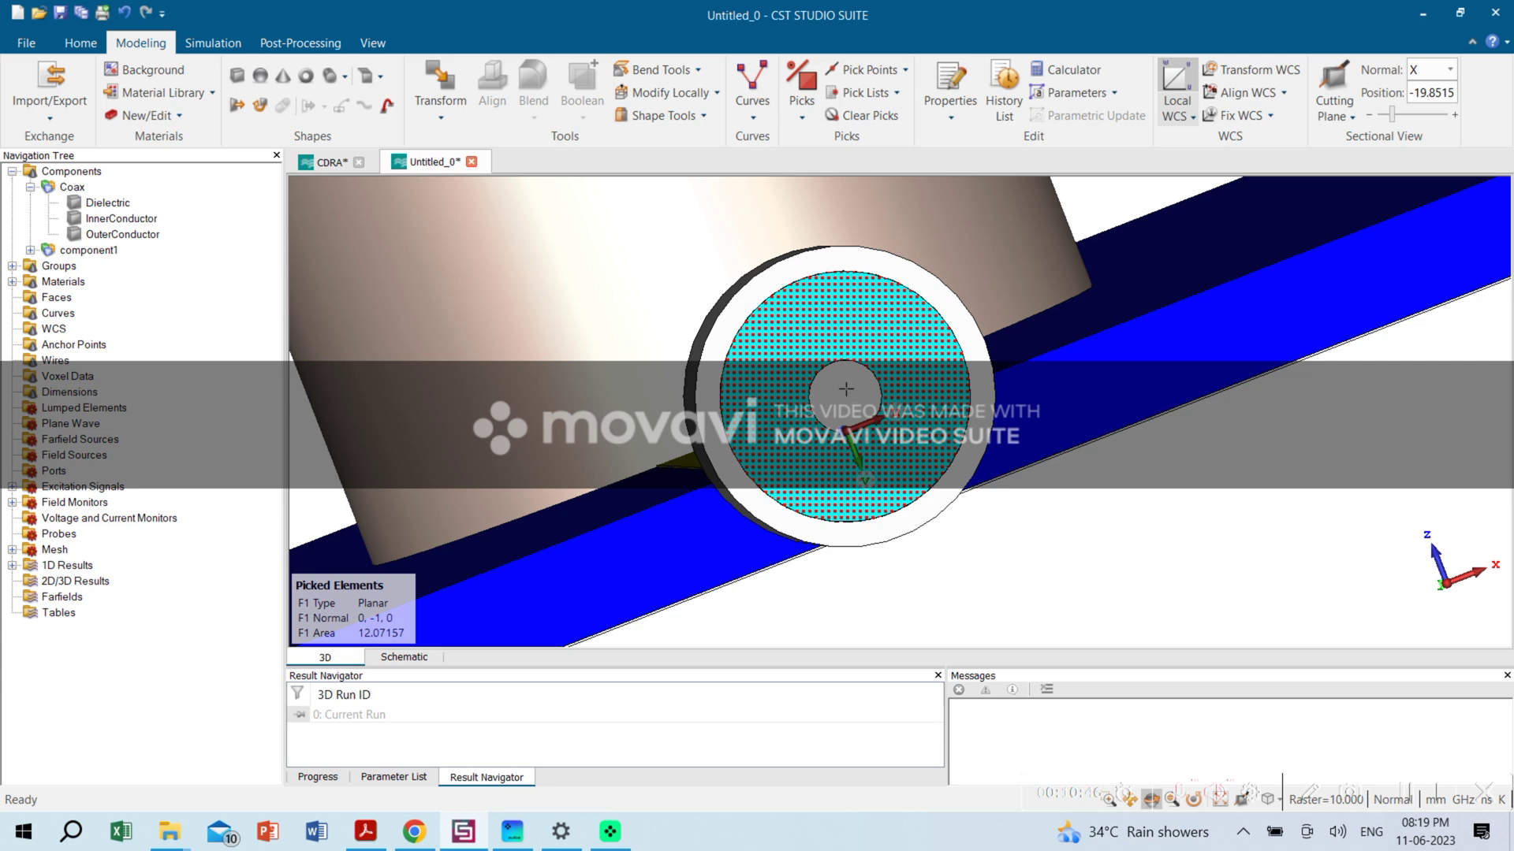
Define waveguide port 1 on the picked coax face, using the picks for its position
{"action": "scroll", "coordinate": [846, 390], "scroll_direction": "up", "scroll_amount": 2}
{"action": "left_click", "coordinate": [220, 40]}
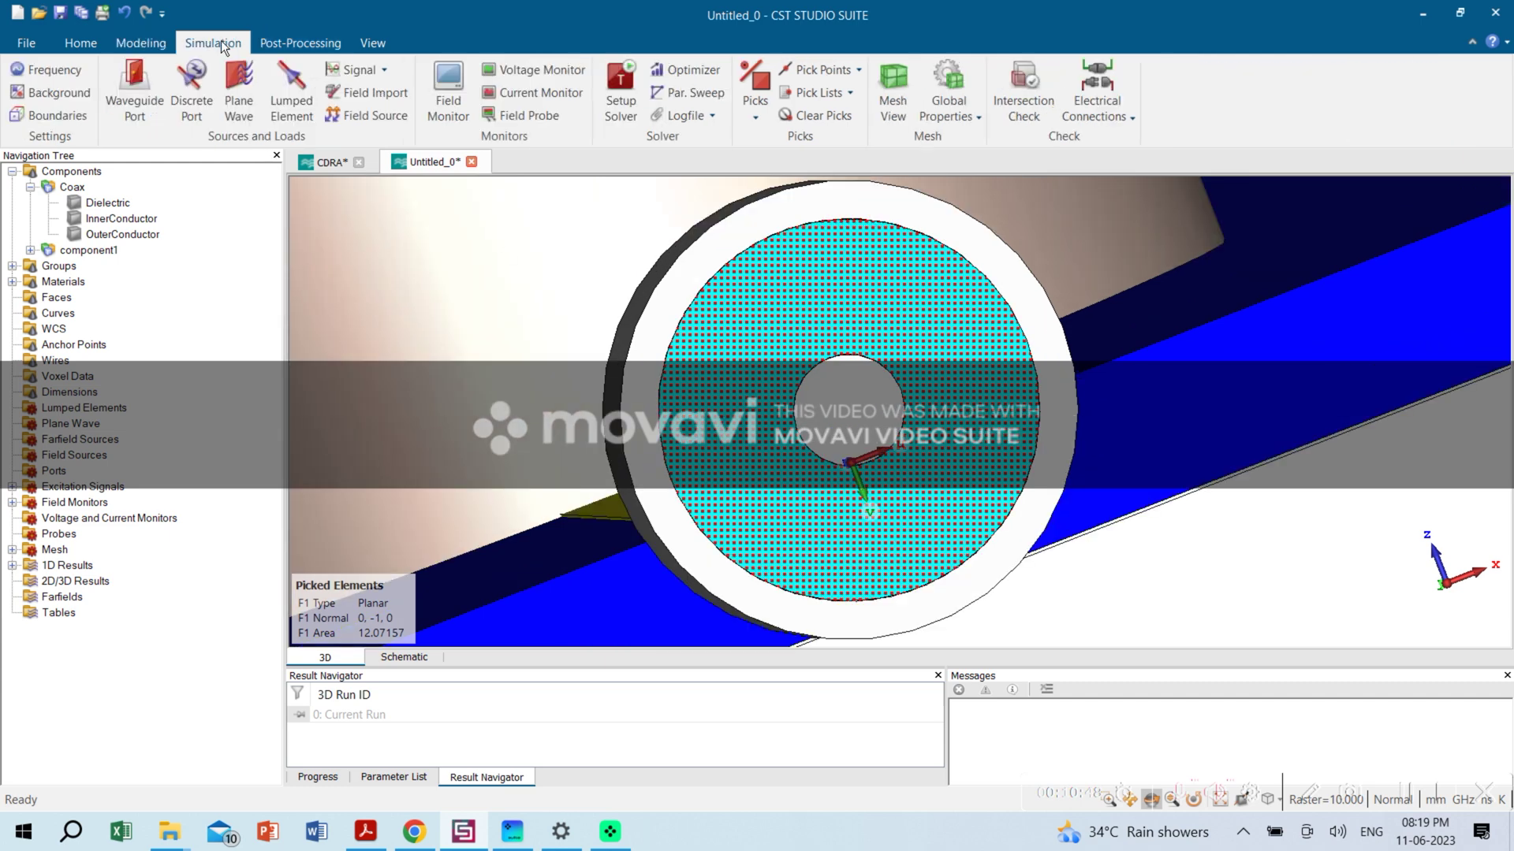
{"action": "left_click", "coordinate": [138, 87]}
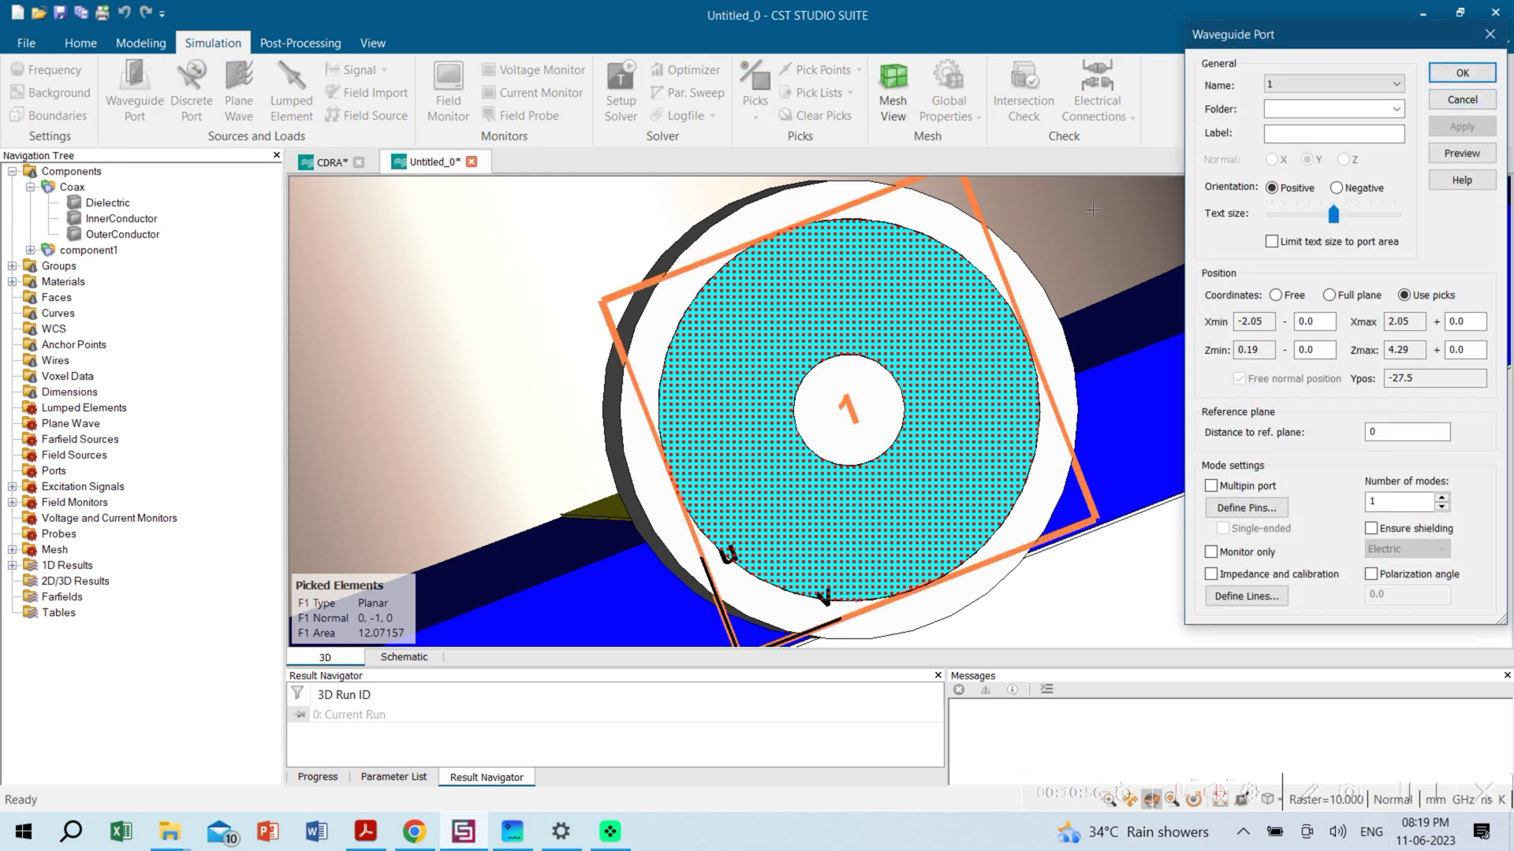
{"action": "left_click", "coordinate": [1462, 72]}
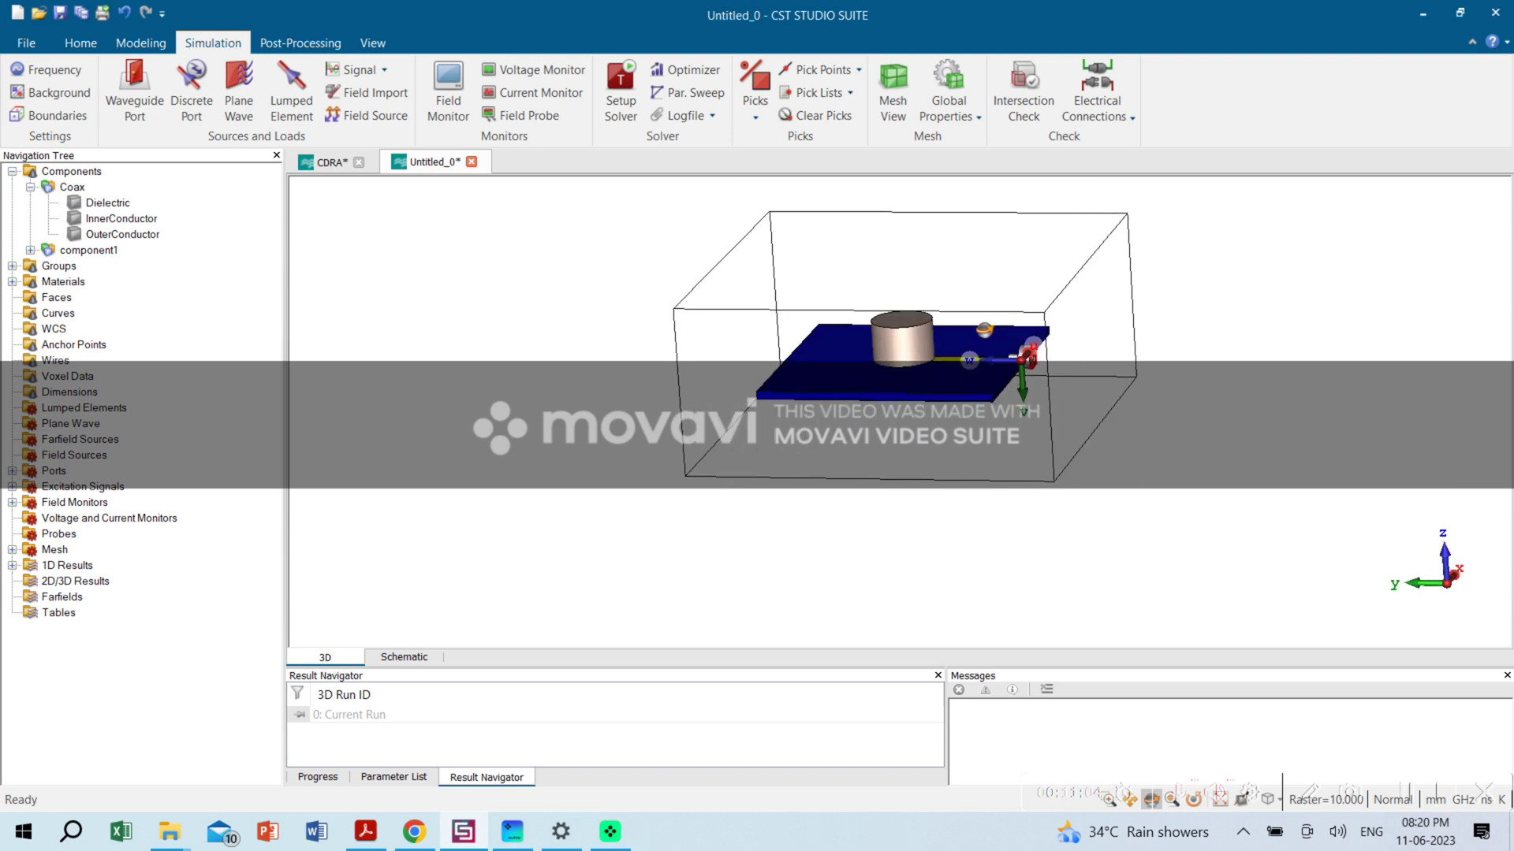
Set up the time domain solver with its existing settings and start the antenna simulation
{"action": "scroll", "coordinate": [1061, 378], "scroll_direction": "up", "scroll_amount": 5}
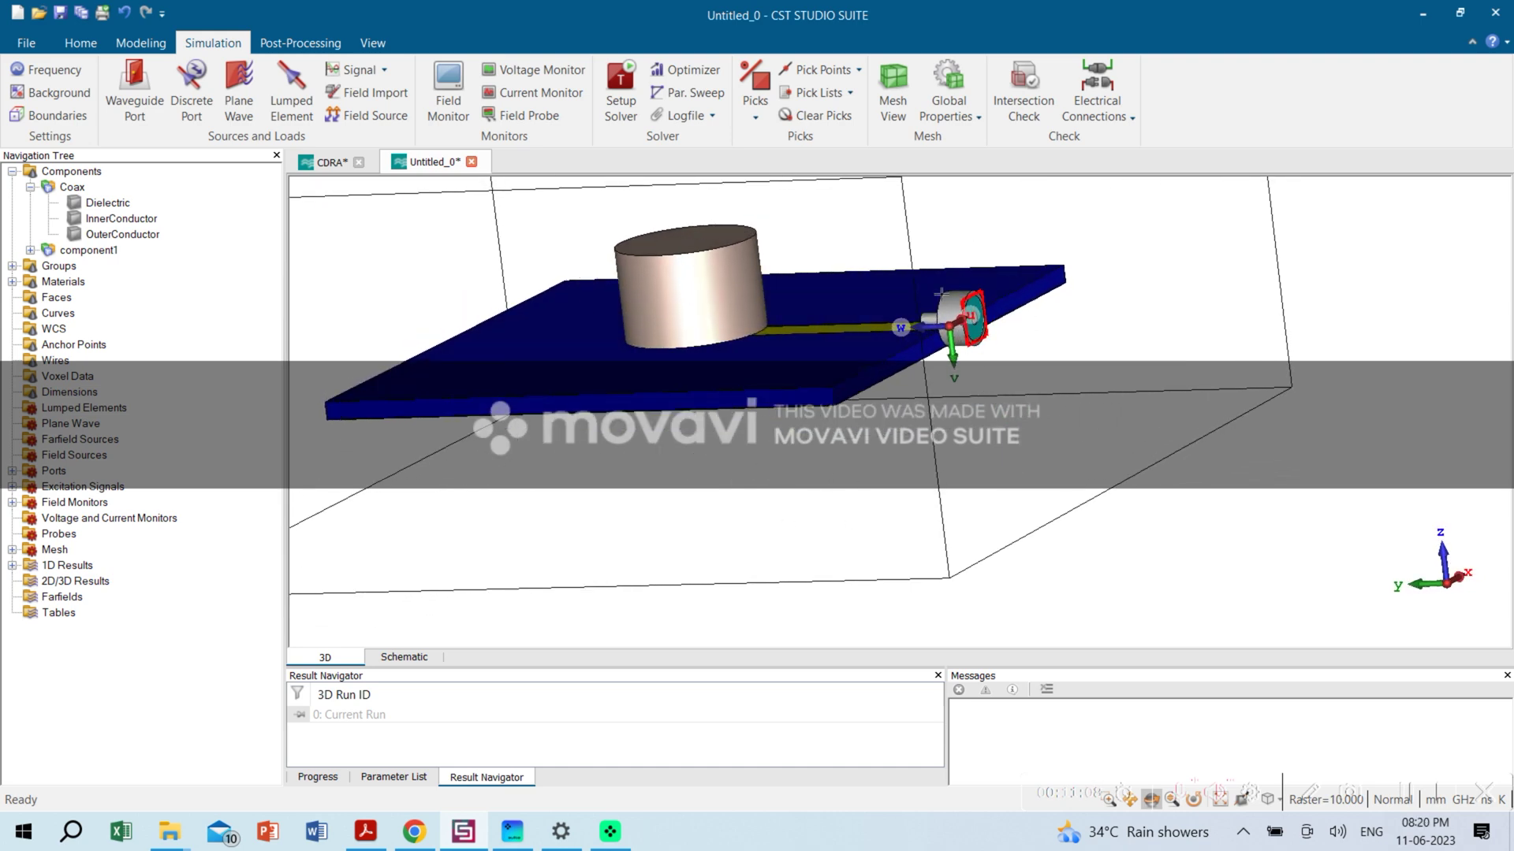
{"action": "left_click", "coordinate": [620, 86]}
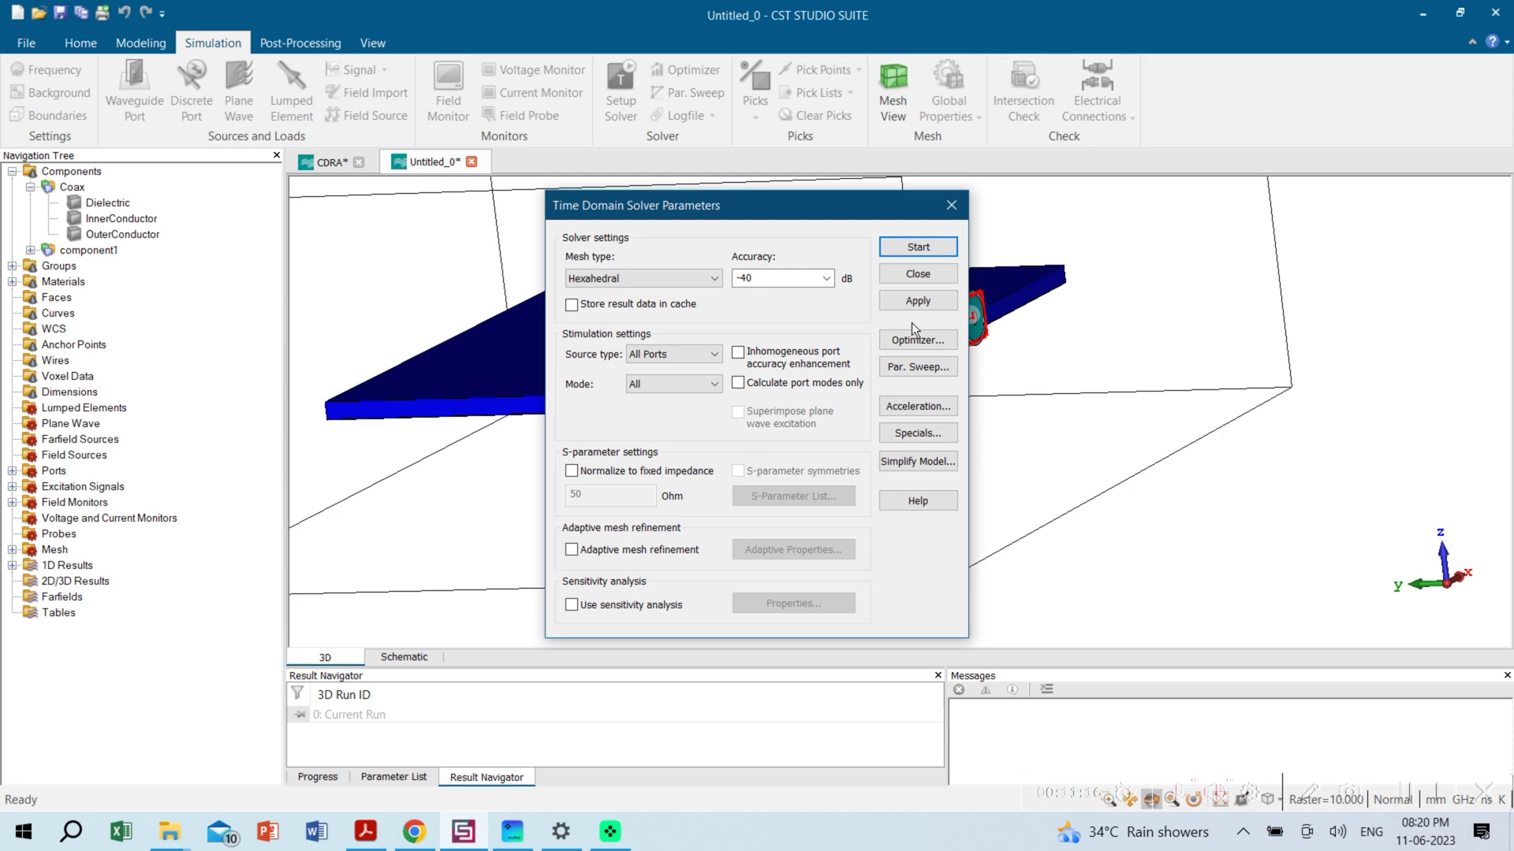
{"action": "left_click_drag", "start_coordinate": [828, 210], "coordinate": [1329, 187]}
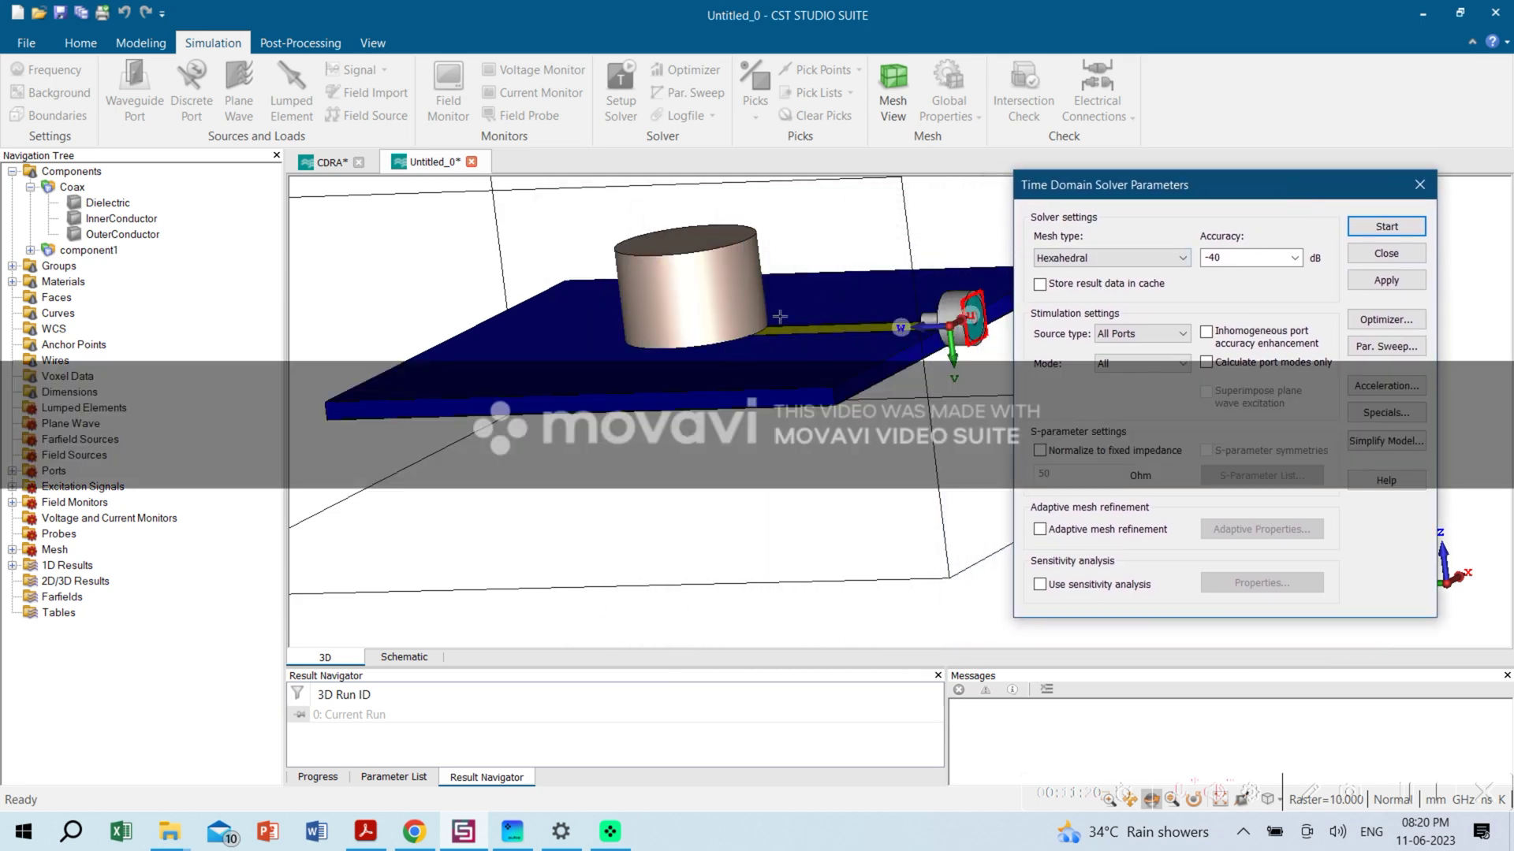
{"action": "left_click_drag", "start_coordinate": [757, 339], "coordinate": [751, 324]}
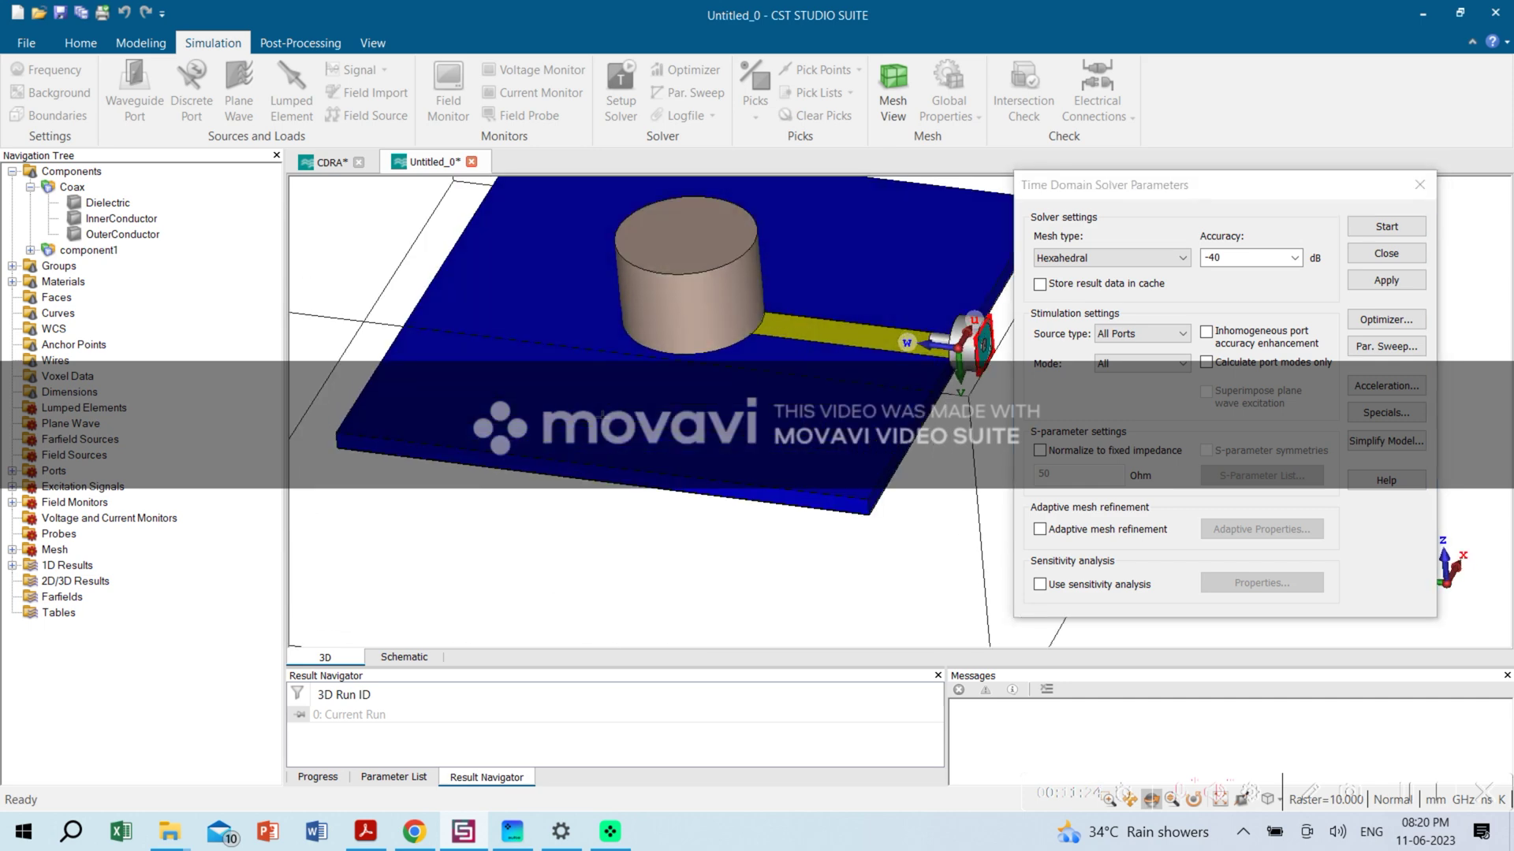
{"action": "scroll", "coordinate": [602, 415], "scroll_direction": "down", "scroll_amount": 3}
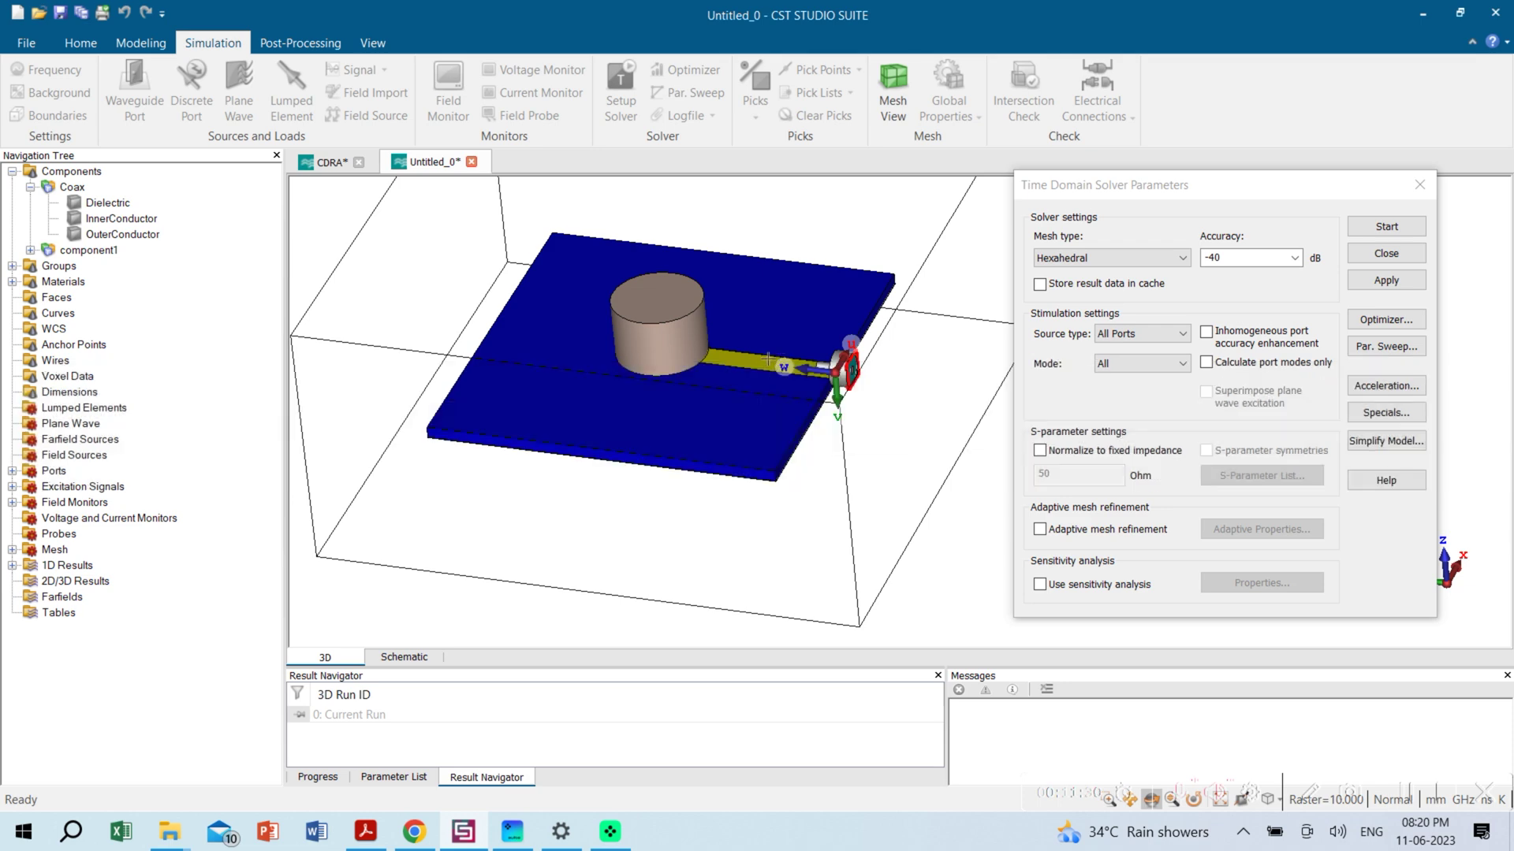
{"action": "left_click", "coordinate": [1392, 227]}
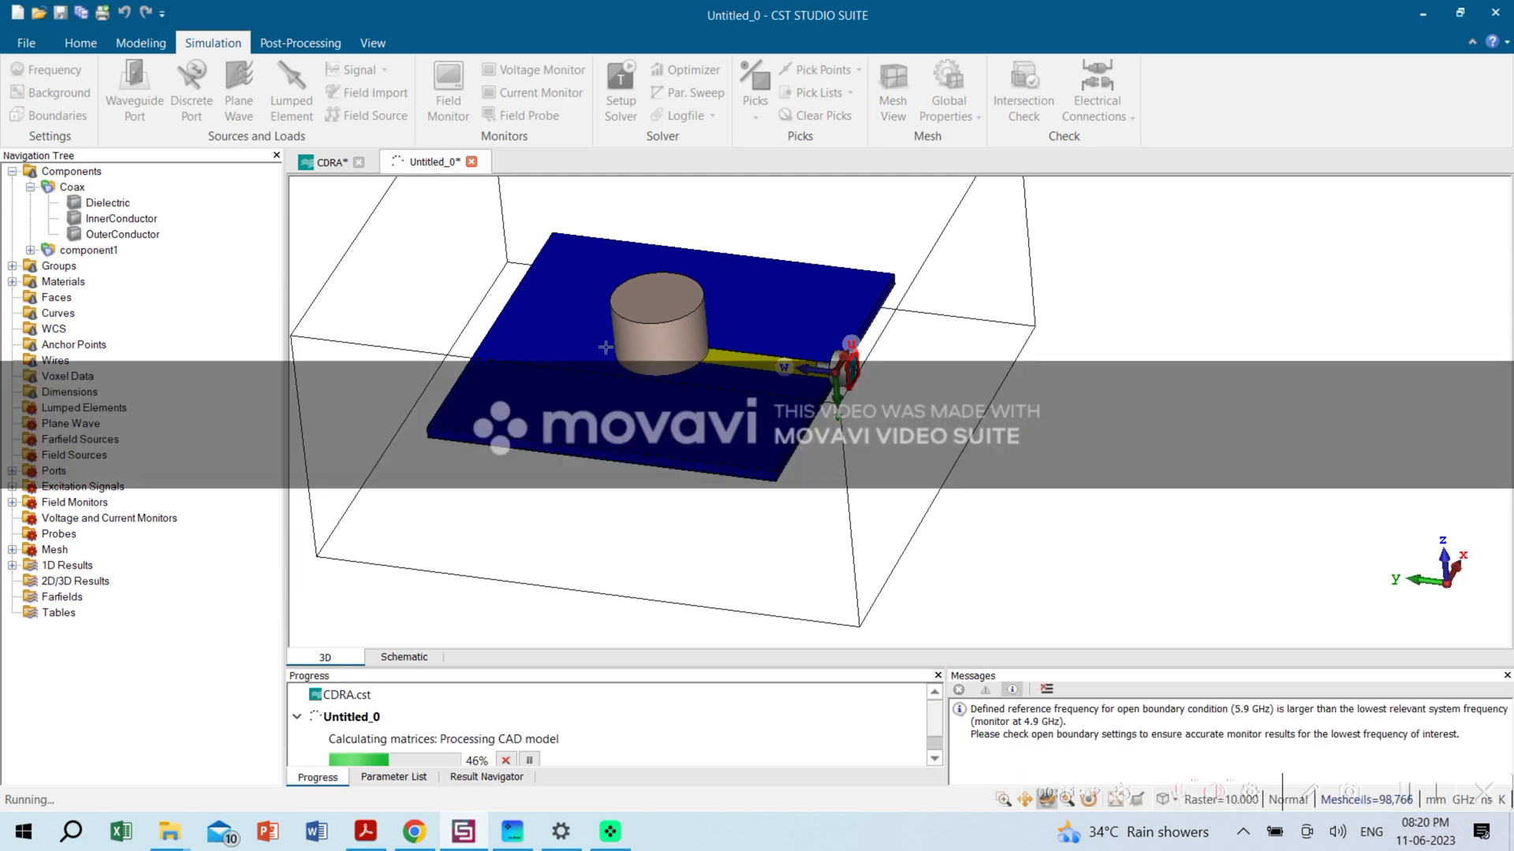
{"action": "scroll", "coordinate": [606, 347], "scroll_direction": "up", "scroll_amount": 2}
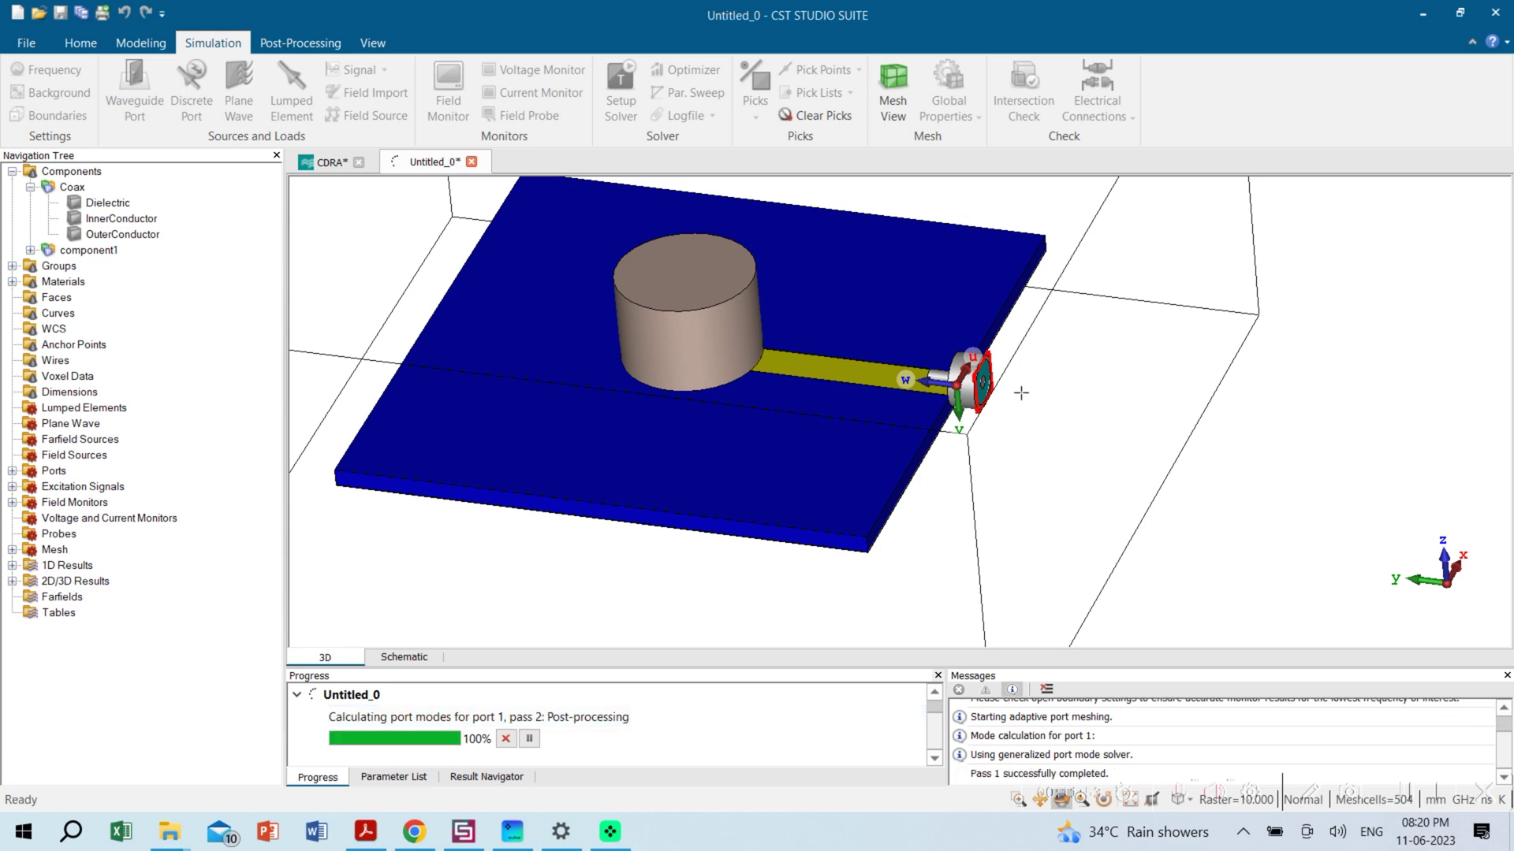
{"action": "left_click", "coordinate": [301, 41]}
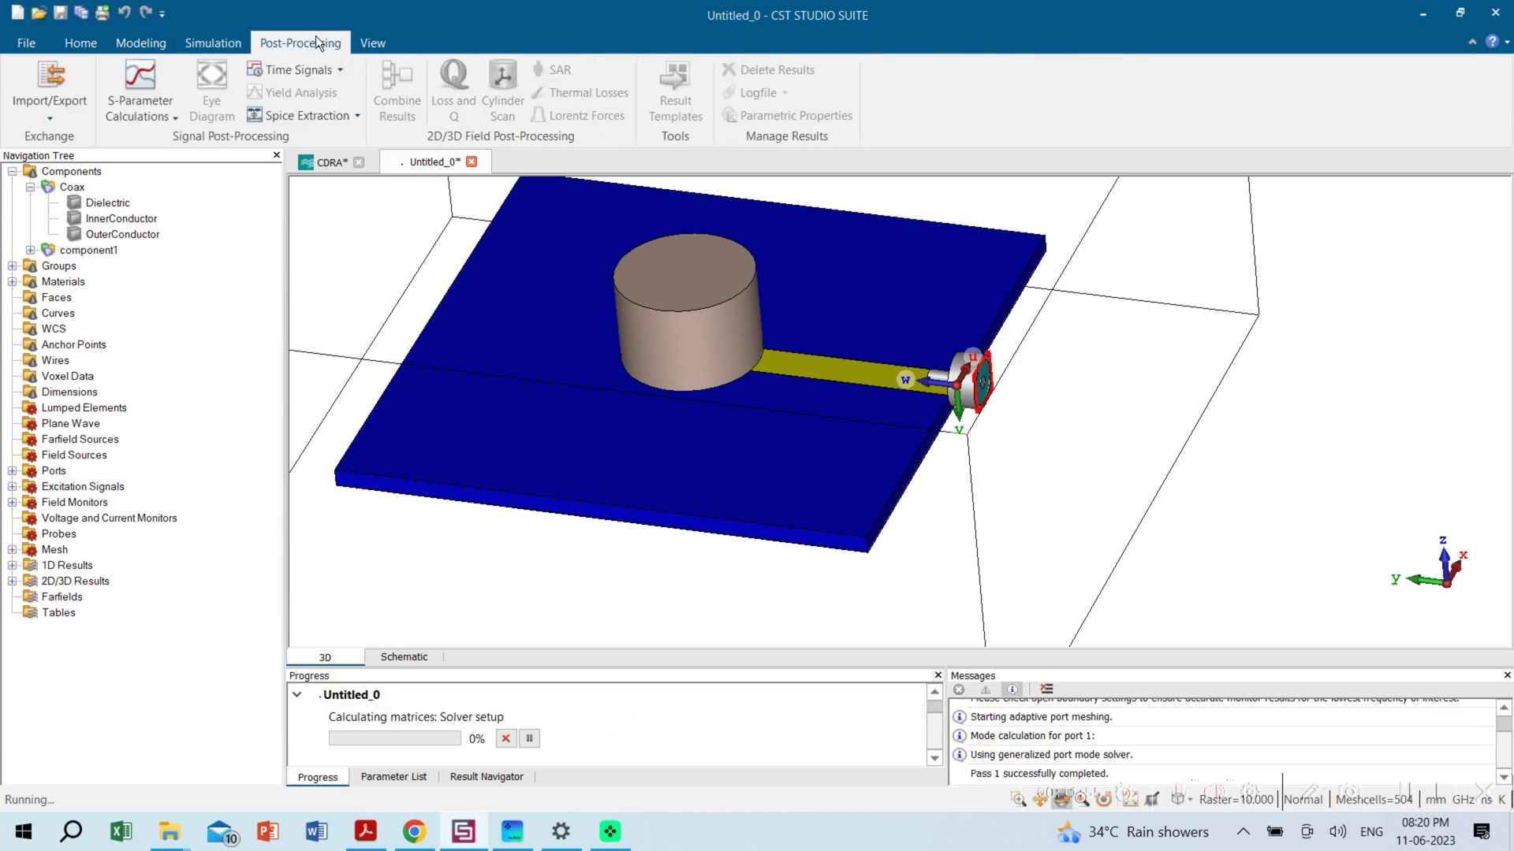
{"action": "left_click", "coordinate": [368, 40]}
{"action": "left_click", "coordinate": [296, 41]}
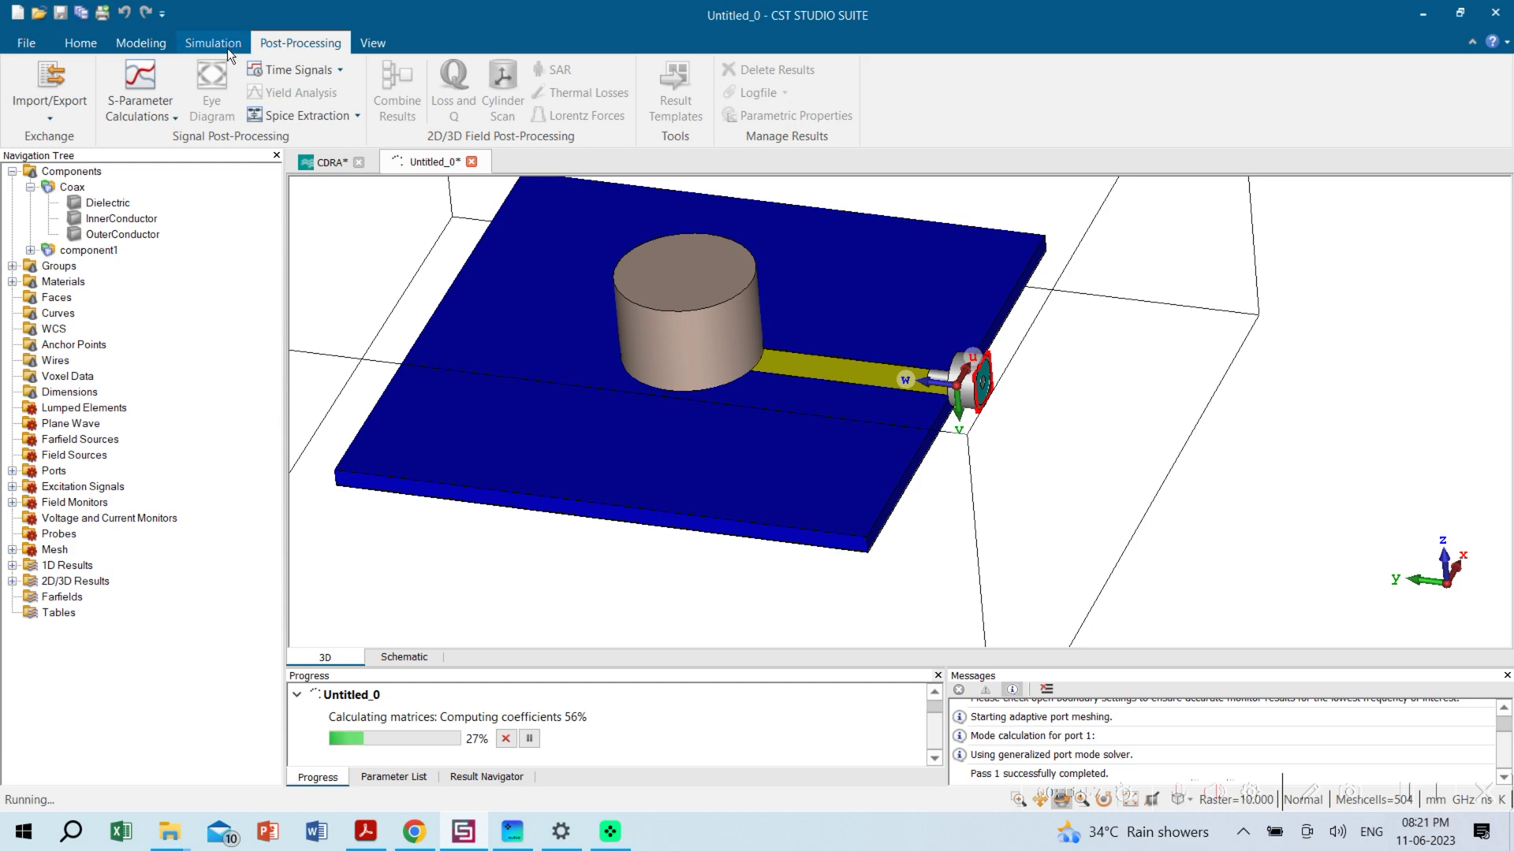
{"action": "left_click", "coordinate": [191, 49]}
{"action": "left_click", "coordinate": [134, 43]}
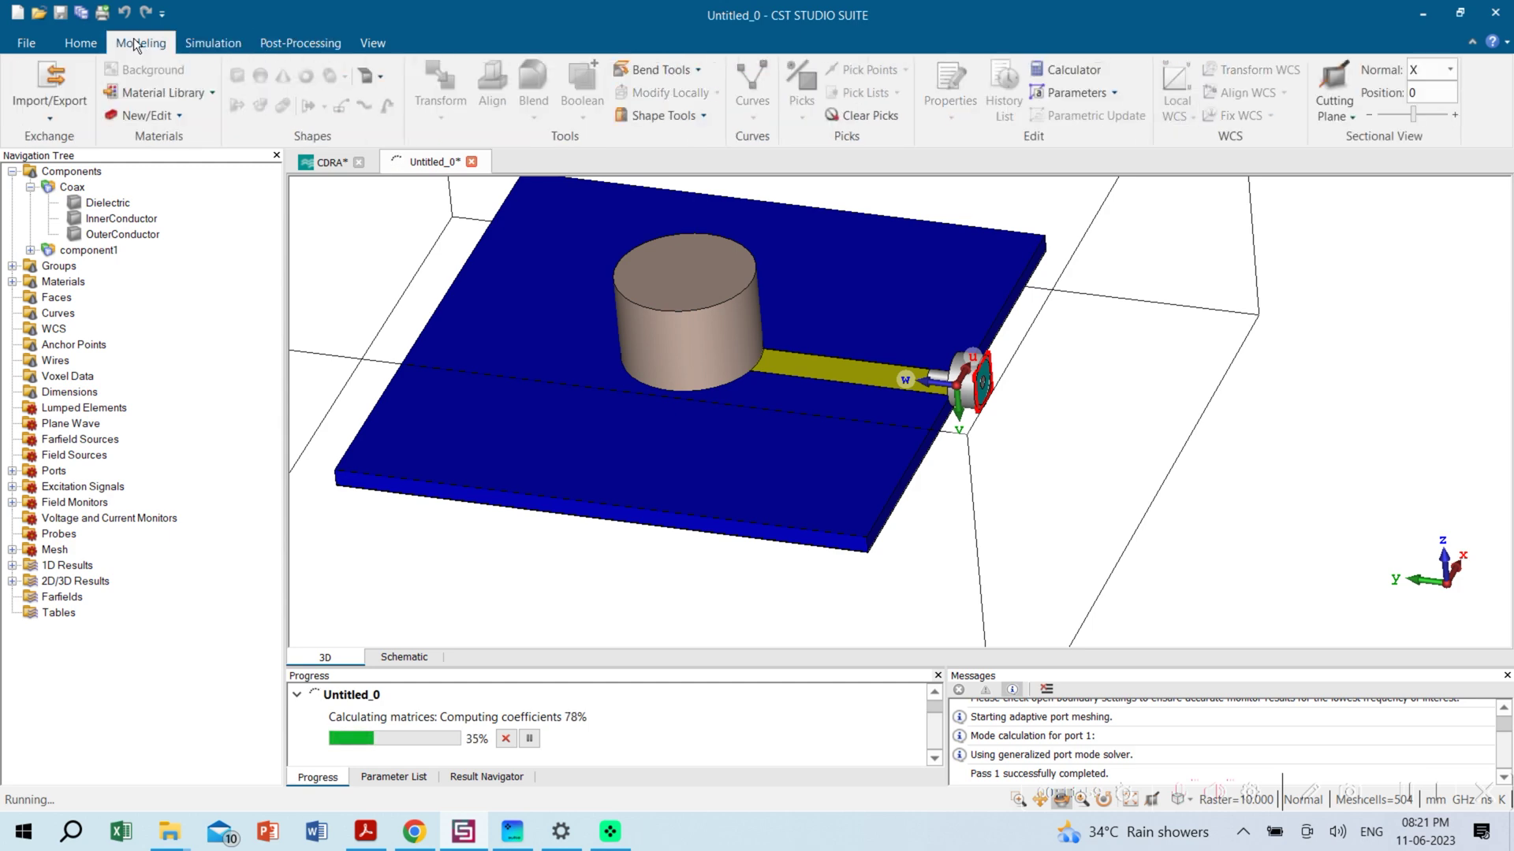
{"action": "left_click", "coordinate": [218, 44]}
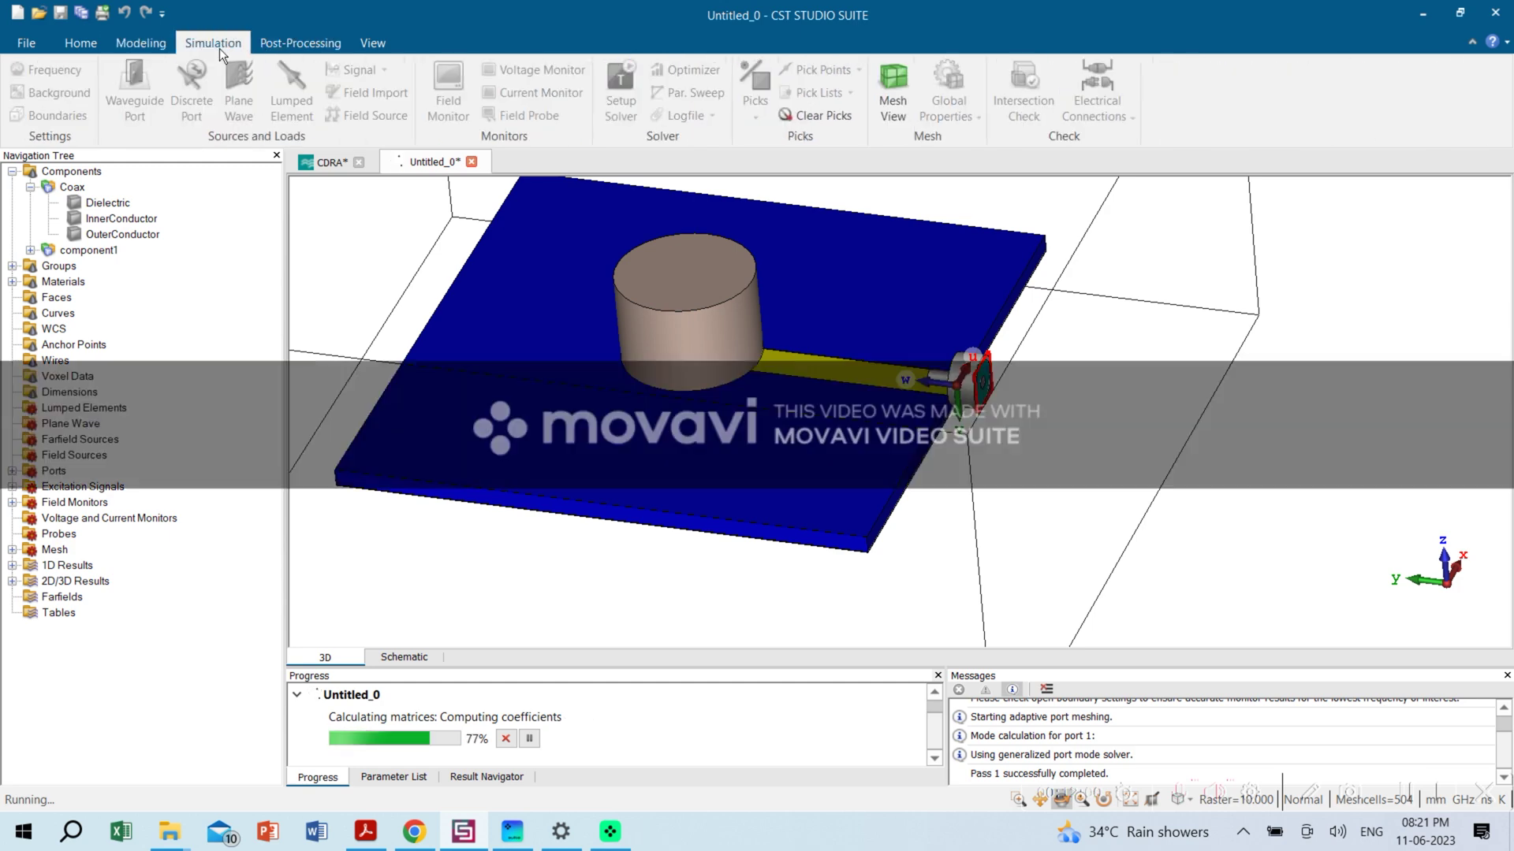
{"action": "left_click", "coordinate": [888, 93]}
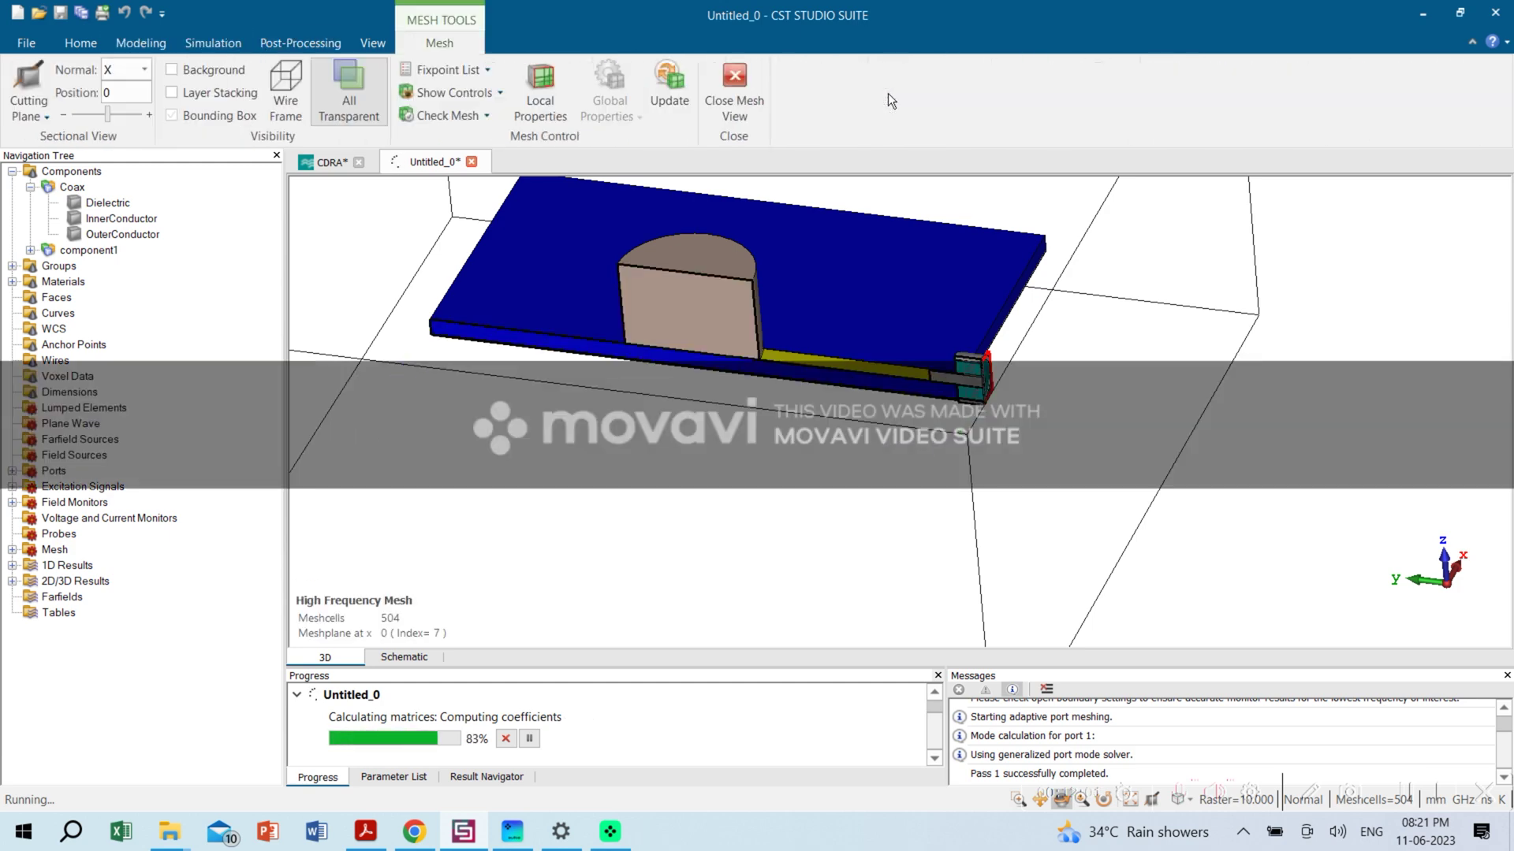
{"action": "left_click", "coordinate": [733, 75]}
{"action": "left_click", "coordinate": [87, 43]}
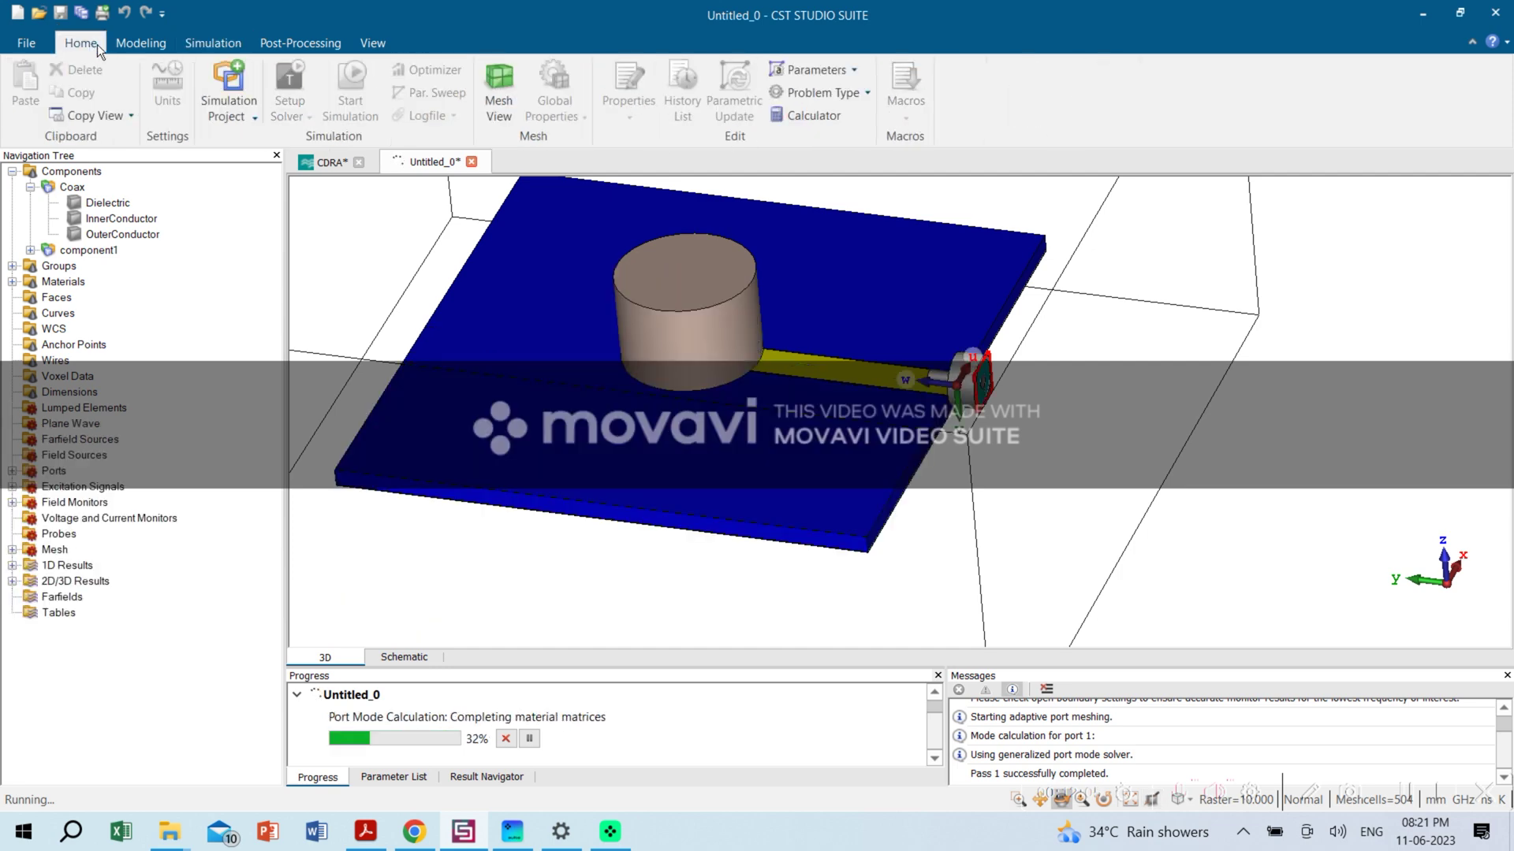
{"action": "left_click", "coordinate": [146, 42]}
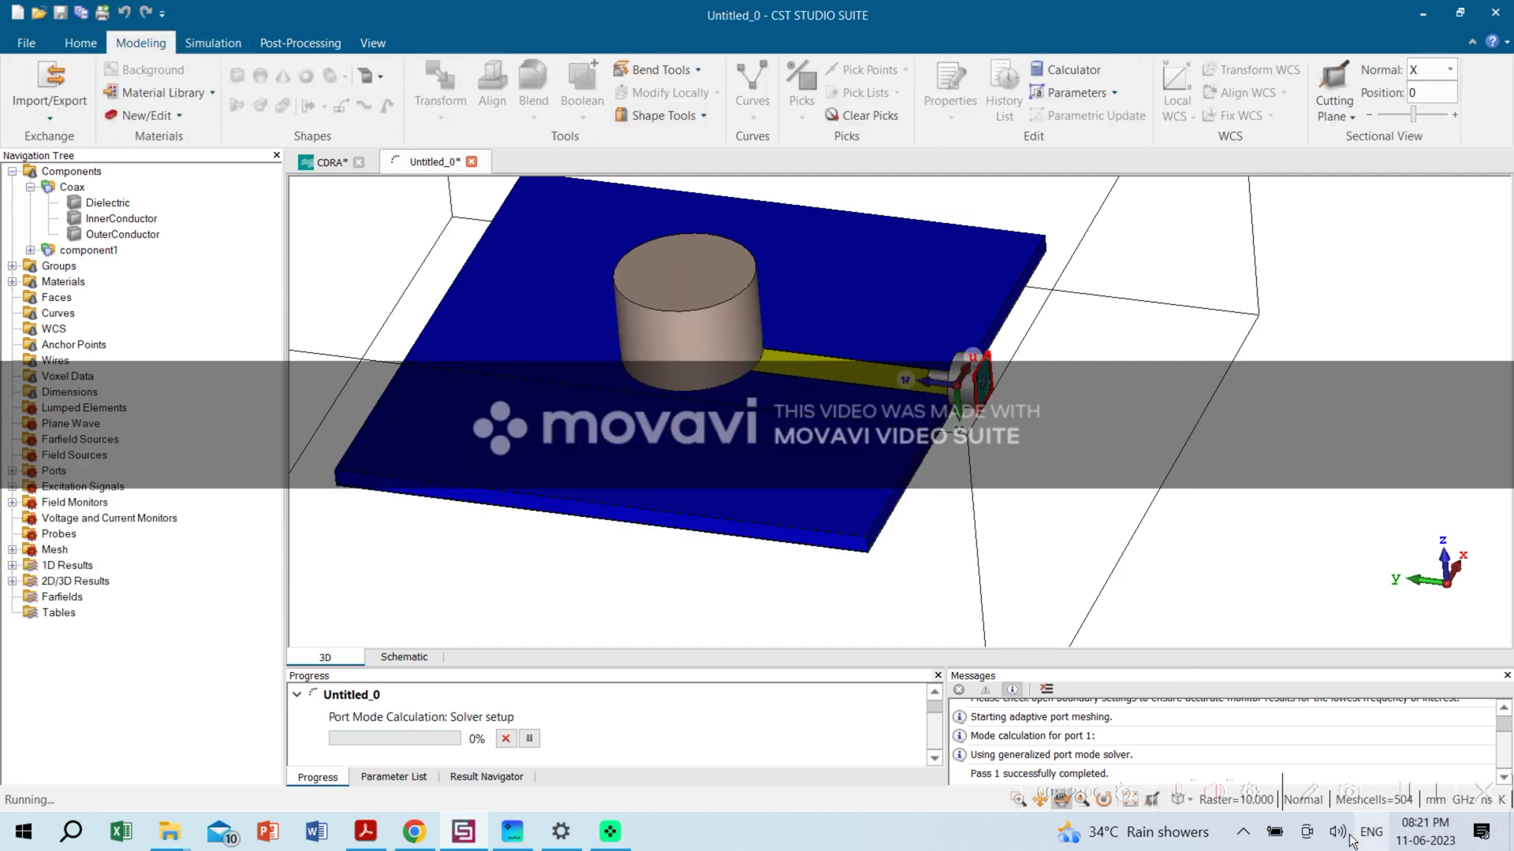
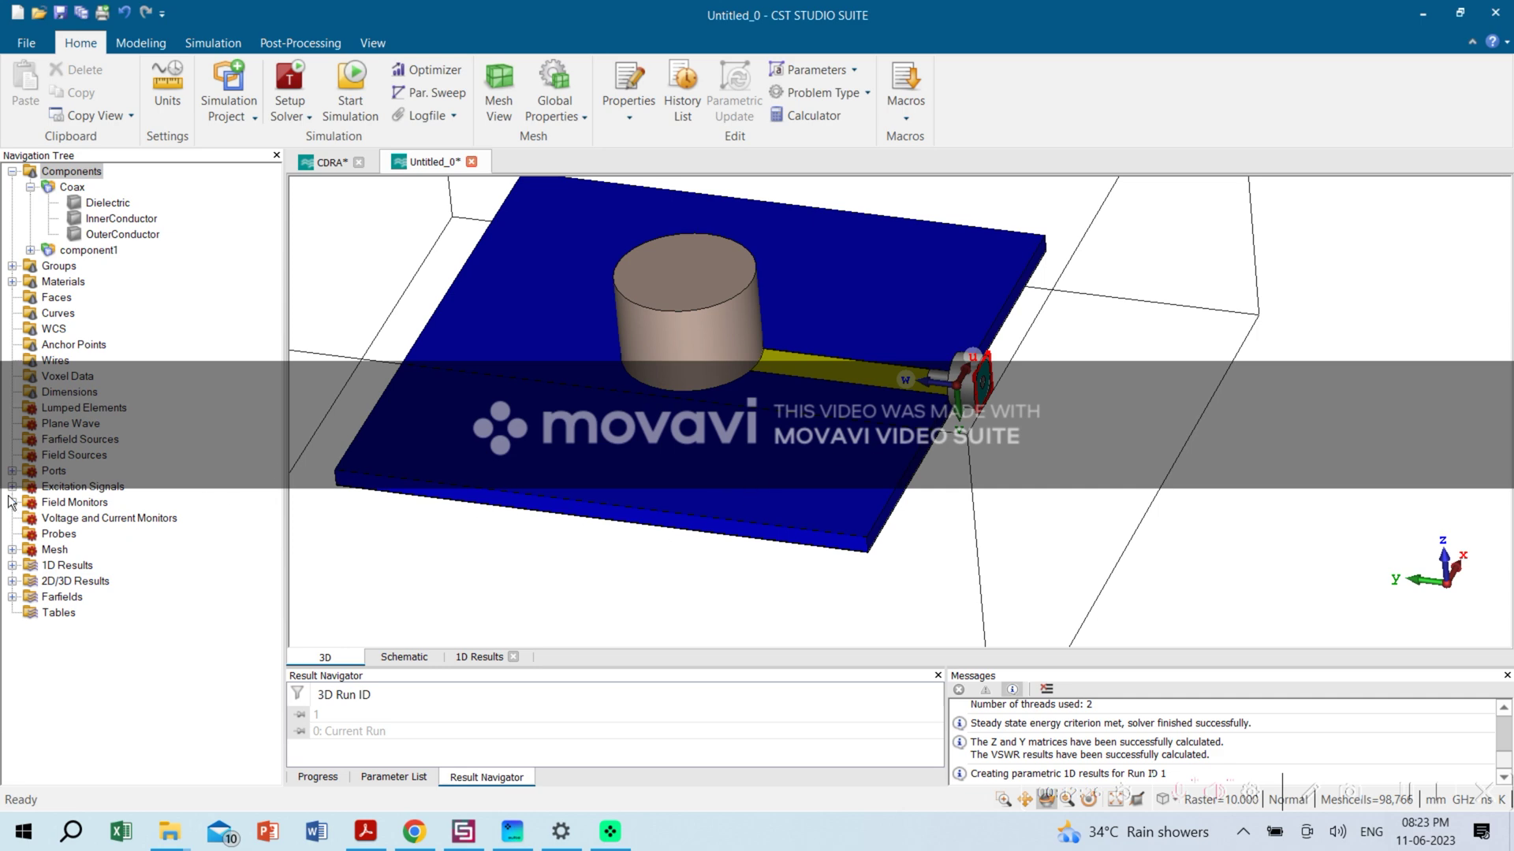
Plot S1,1 and place curve markers near the two -10 dB crossings at about 5.39 and 6.33 GHz and at the dip near 5.91 GHz
{"action": "left_click", "coordinate": [12, 566]}
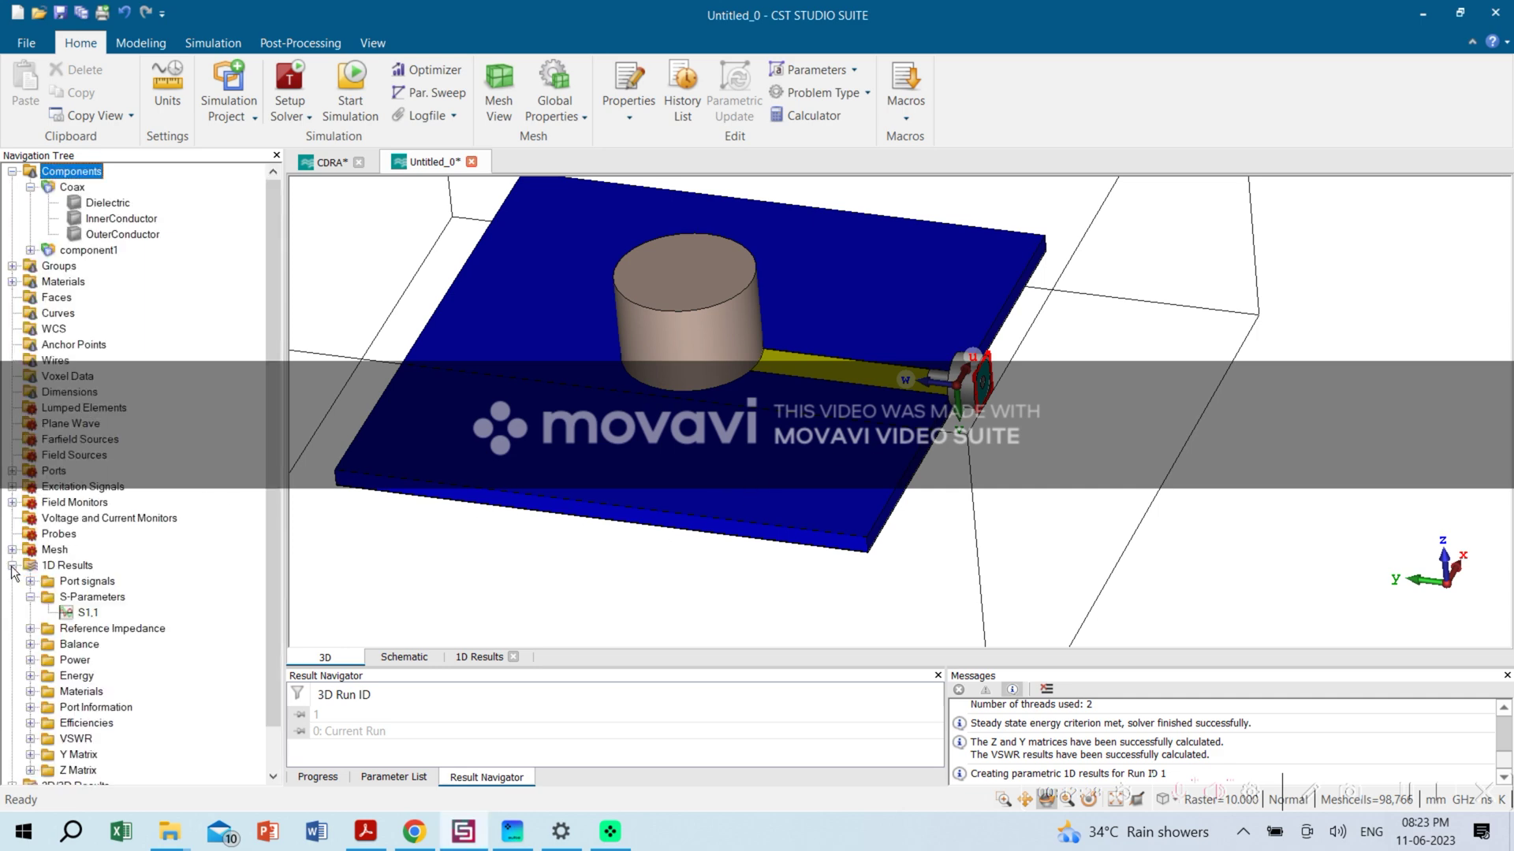
{"action": "left_click", "coordinate": [88, 613]}
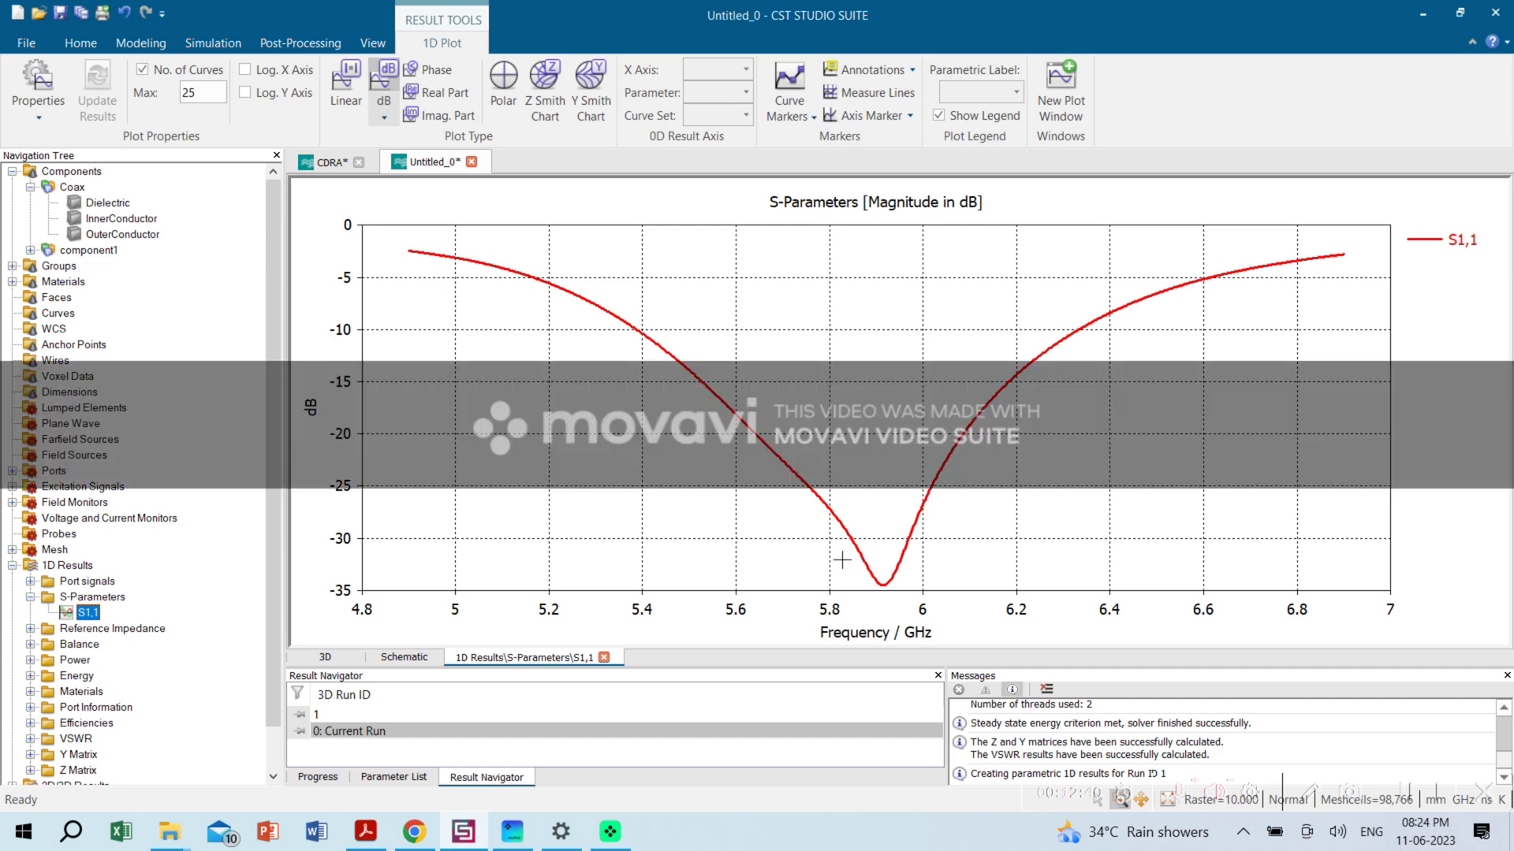
{"action": "key", "text": "m"}
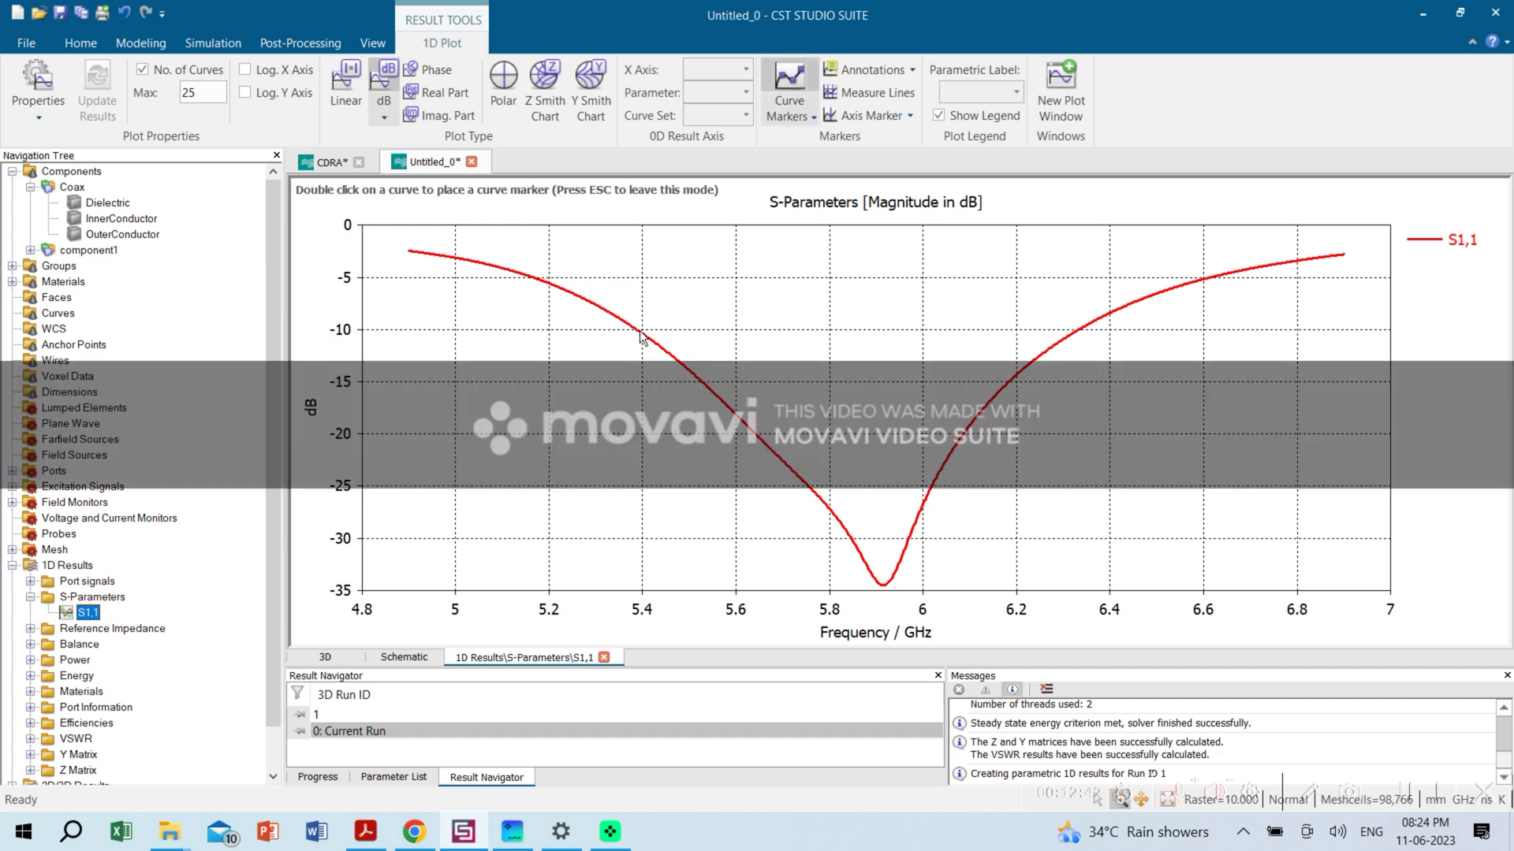
{"action": "double_click", "coordinate": [635, 329]}
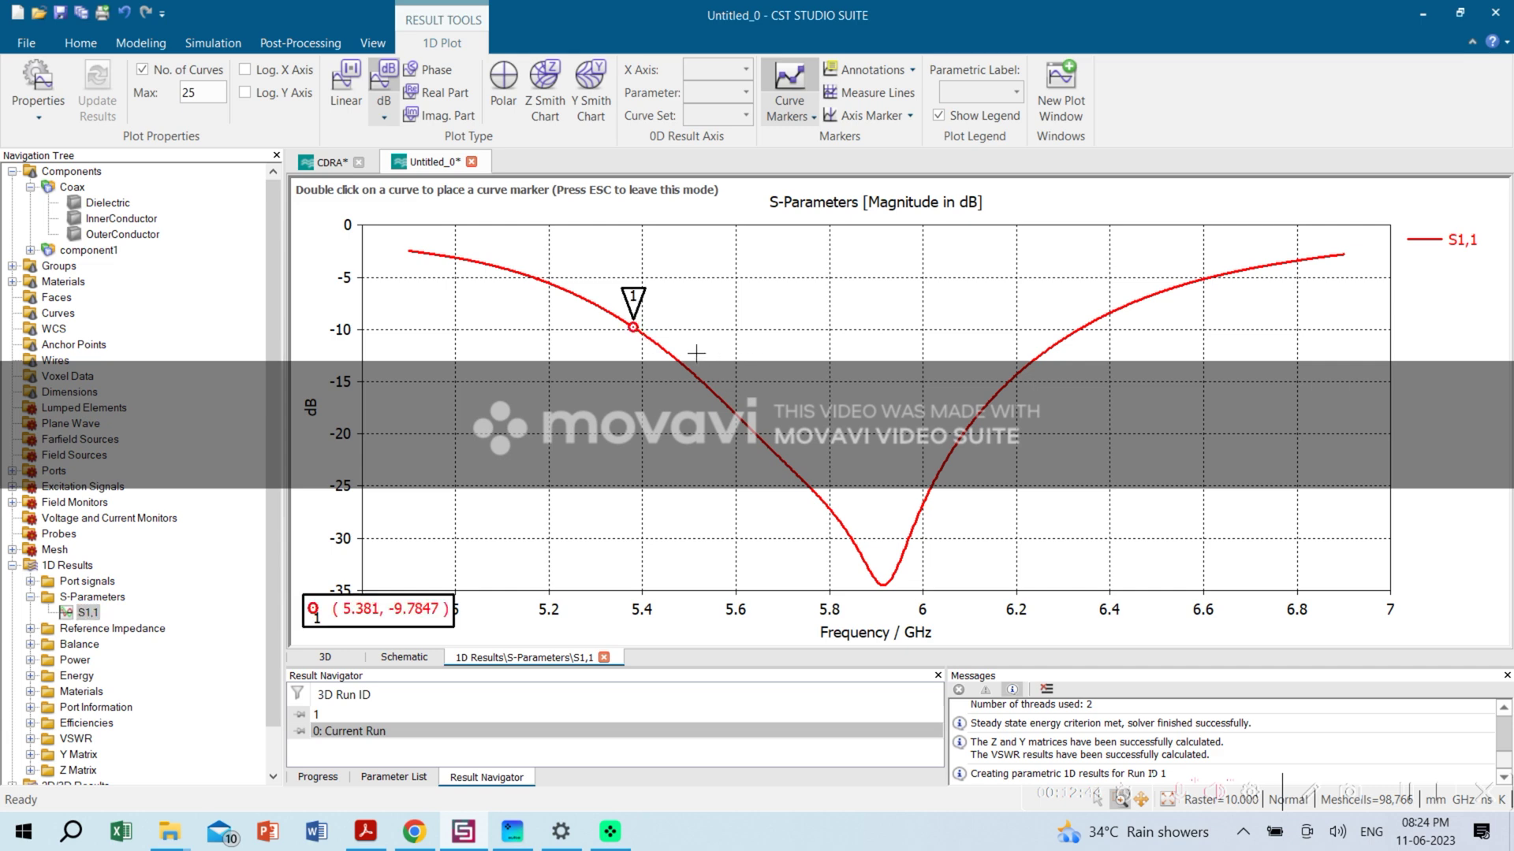
{"action": "left_click_drag", "start_coordinate": [633, 328], "coordinate": [640, 332]}
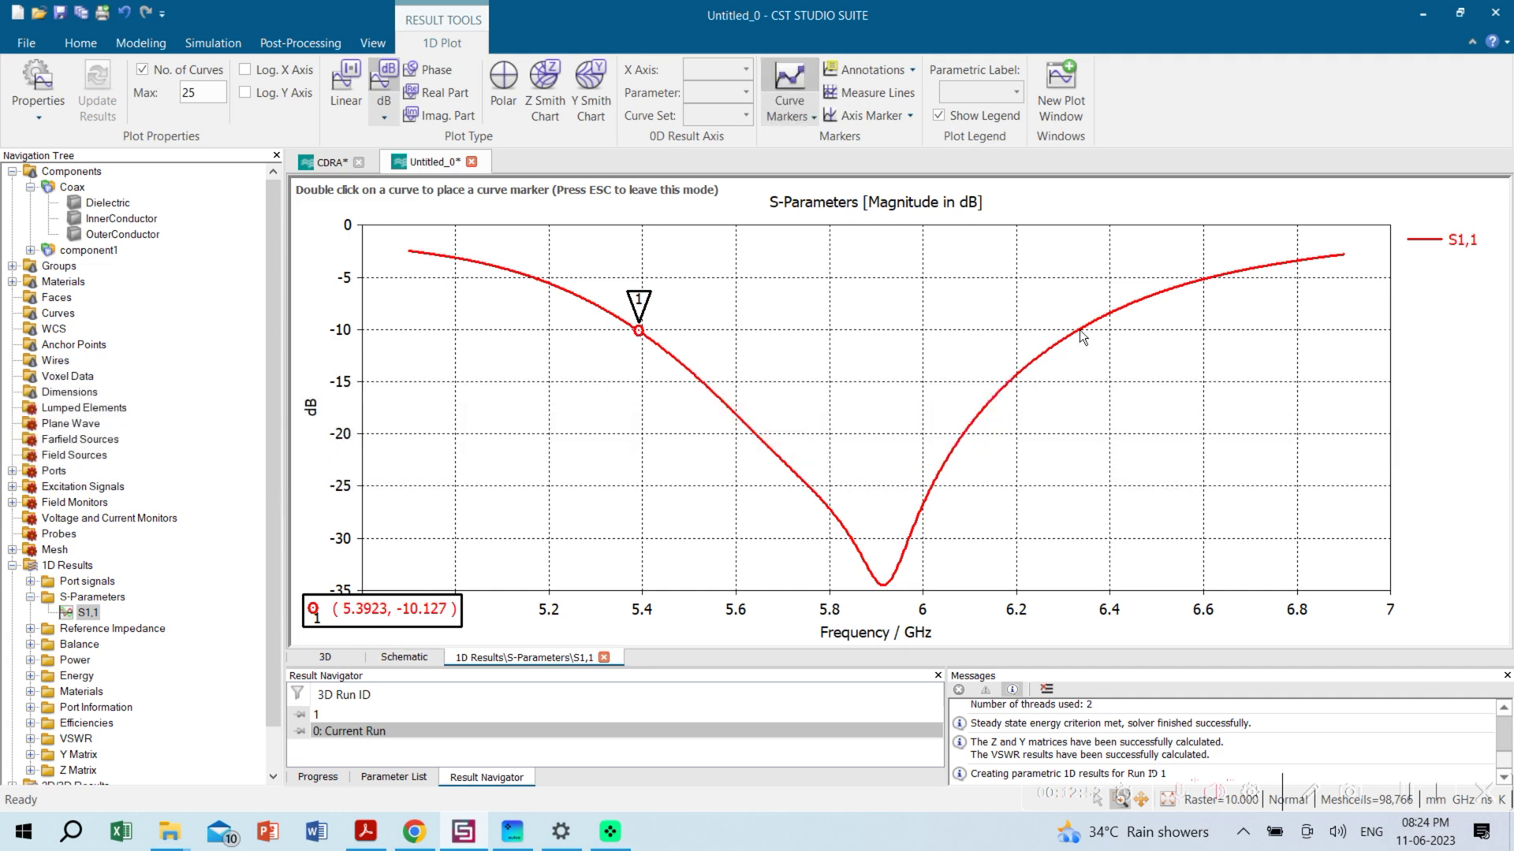
{"action": "double_click", "coordinate": [1076, 331]}
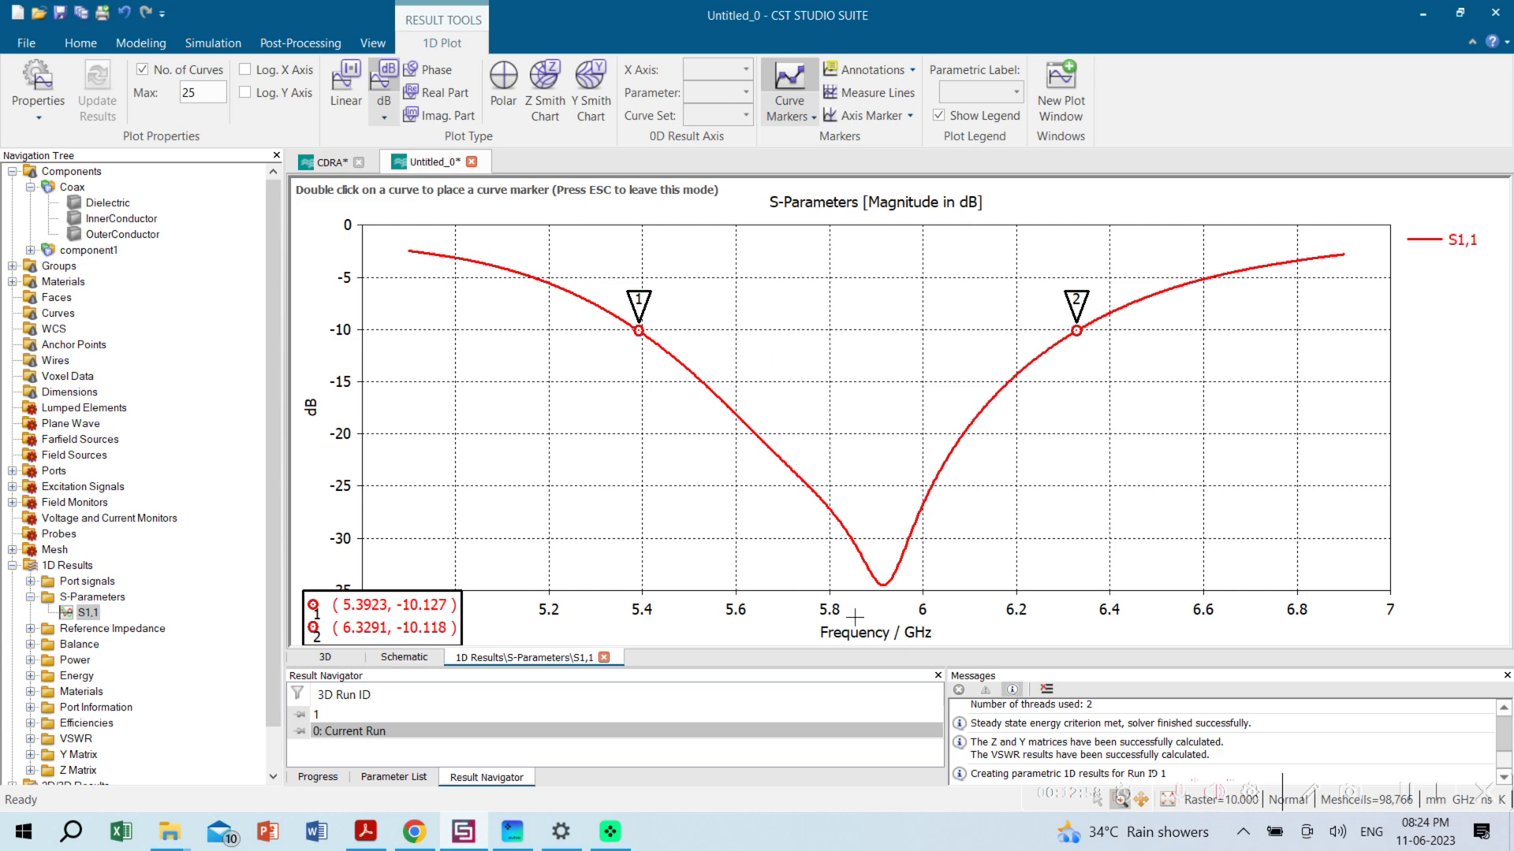
{"action": "double_click", "coordinate": [882, 584]}
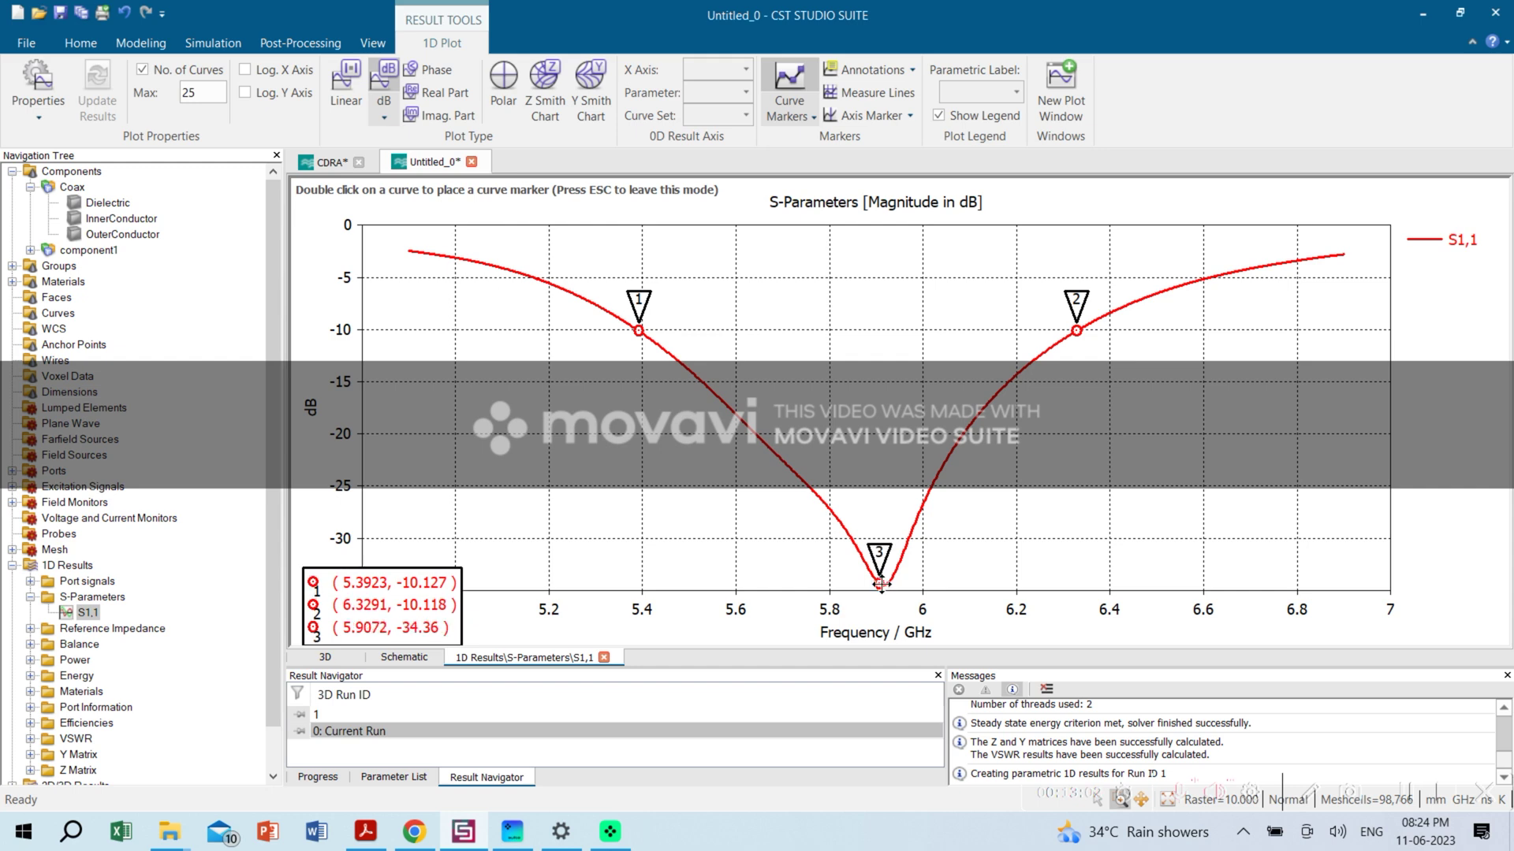
{"action": "left_click_drag", "start_coordinate": [883, 586], "coordinate": [879, 586]}
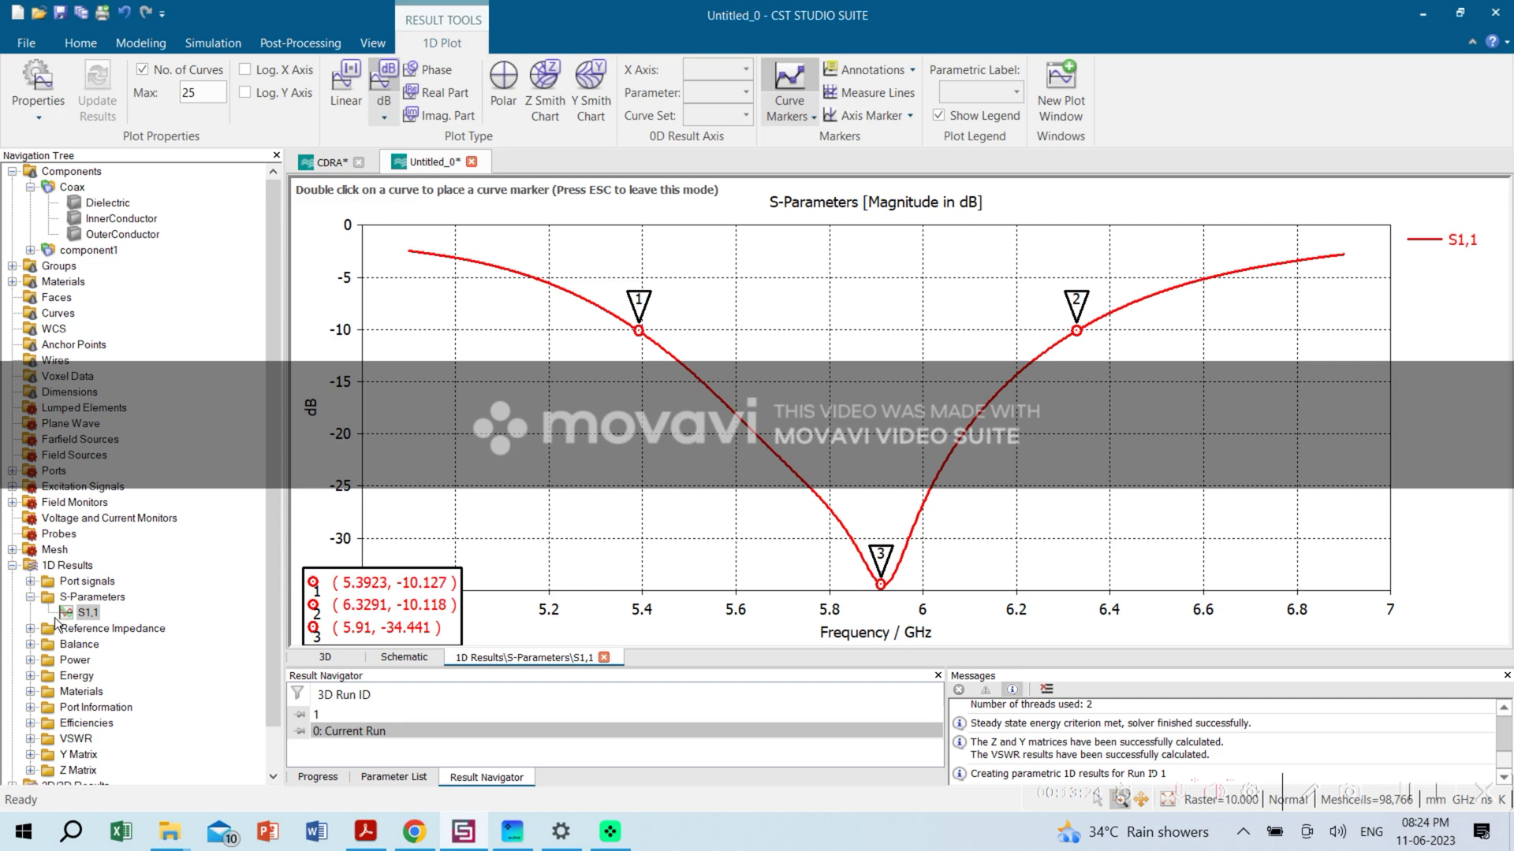
Plot the antenna efficiencies on a linear scale, and view the radiation and total efficiency curves individually
{"action": "left_click", "coordinate": [31, 598]}
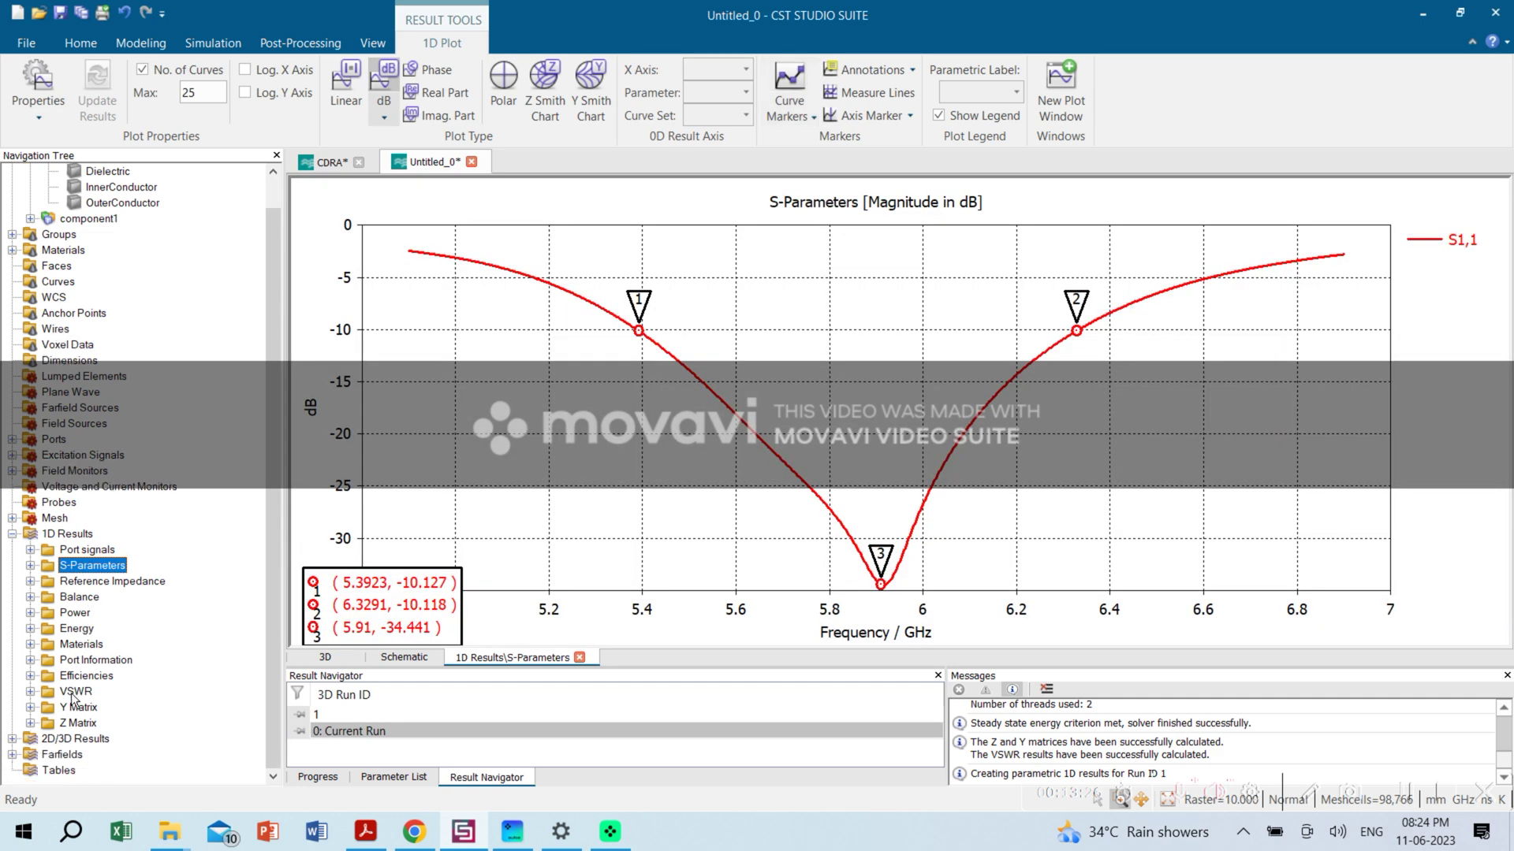
{"action": "left_click", "coordinate": [29, 676]}
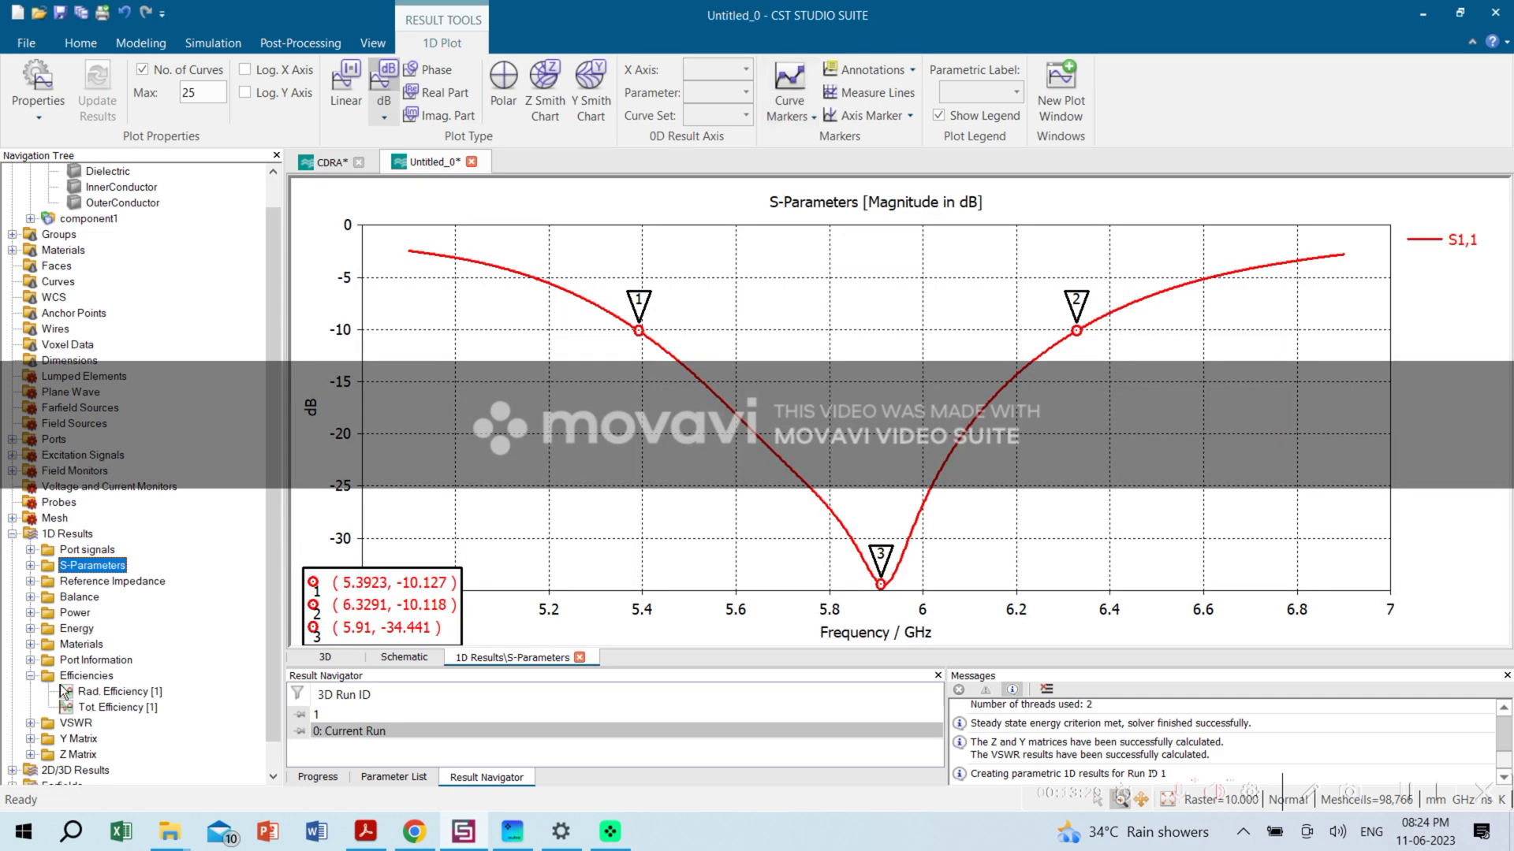
{"action": "left_click", "coordinate": [80, 678]}
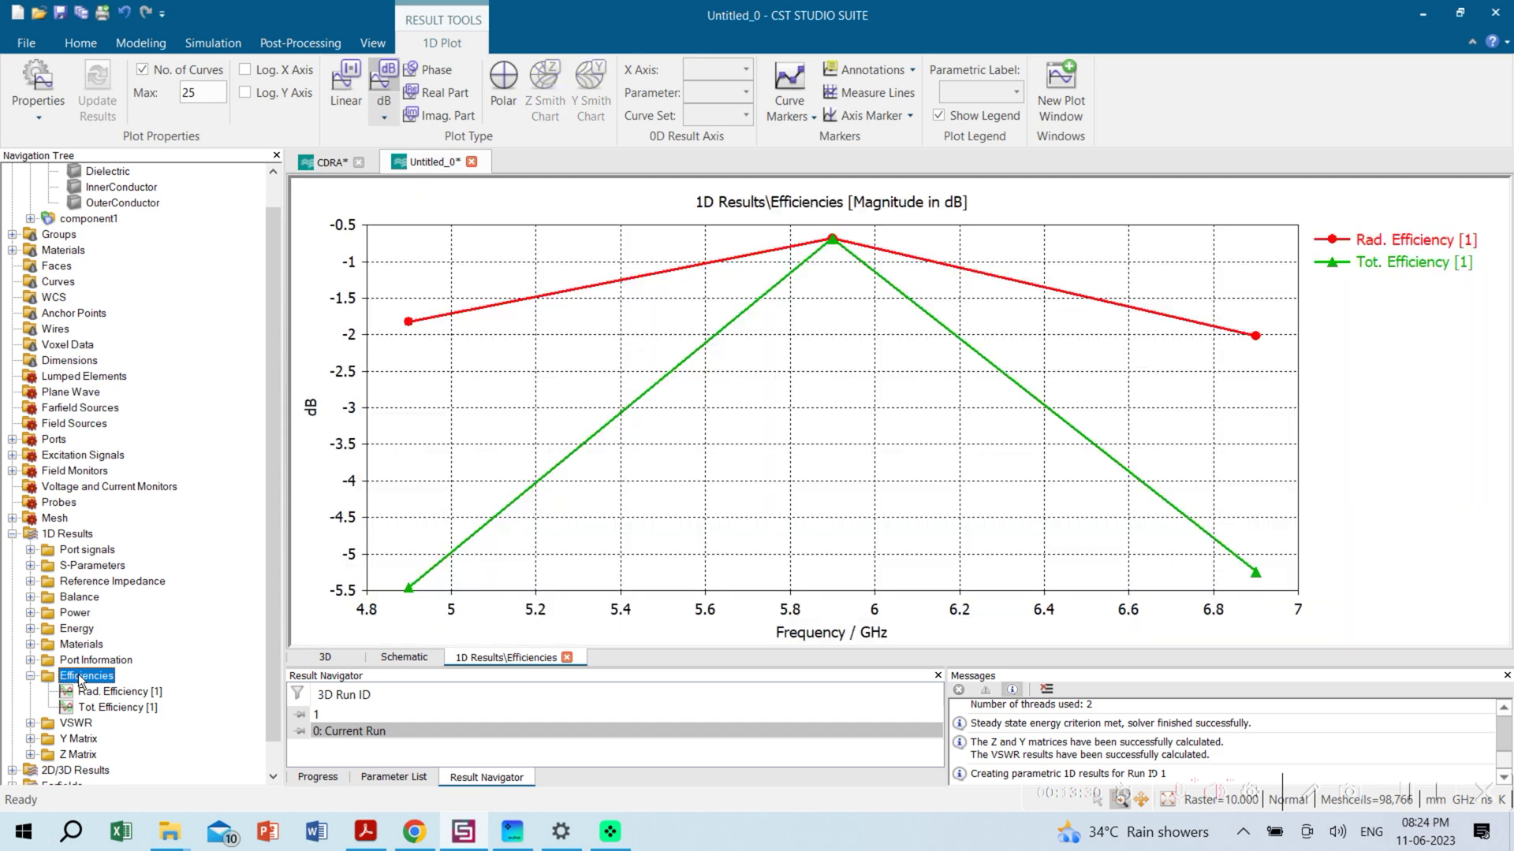
{"action": "left_click", "coordinate": [349, 78]}
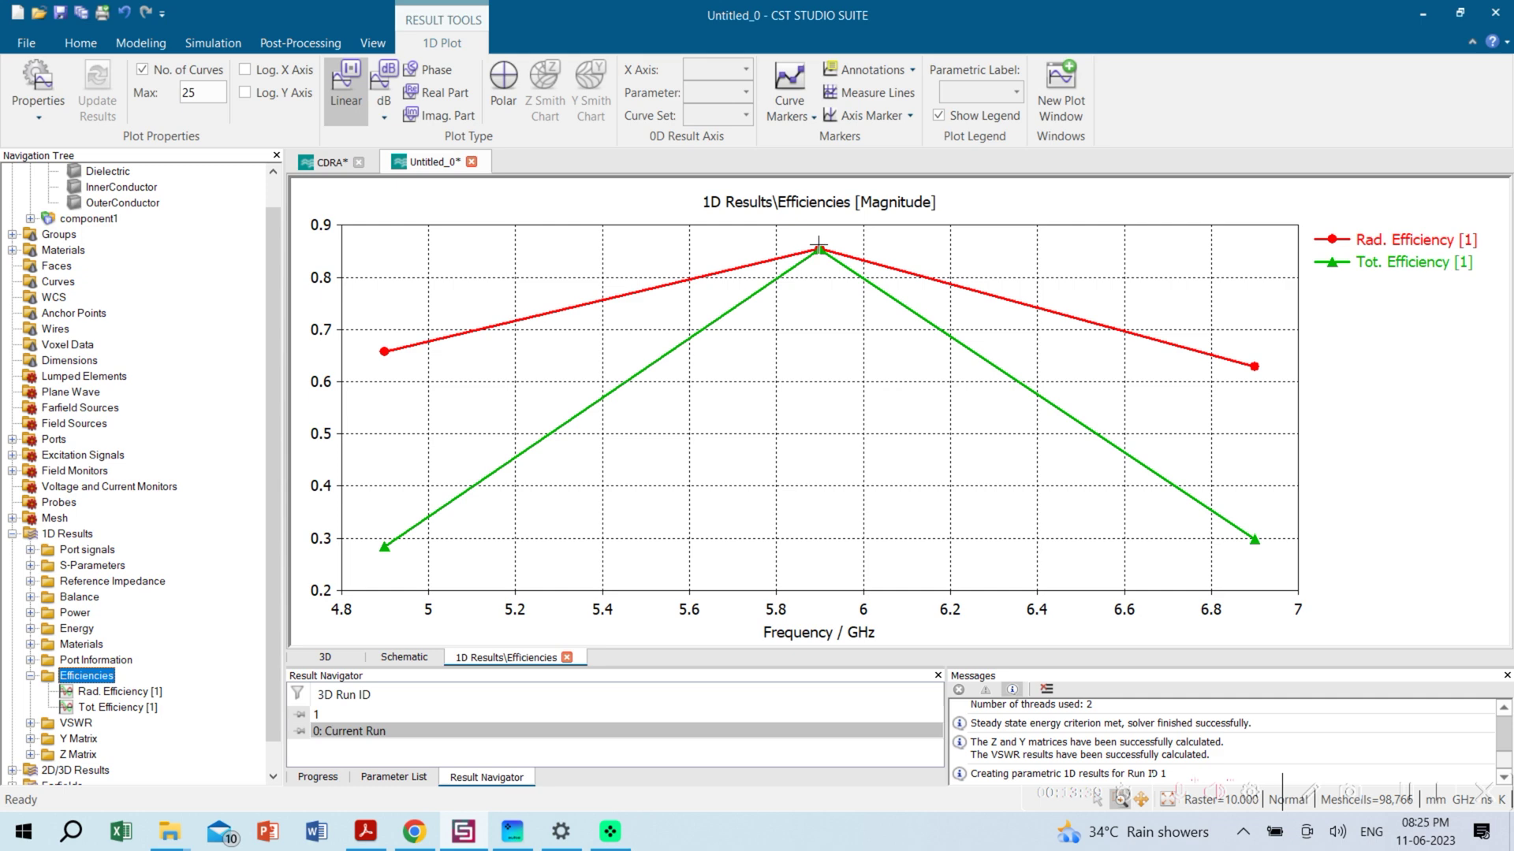
{"action": "left_click", "coordinate": [120, 692]}
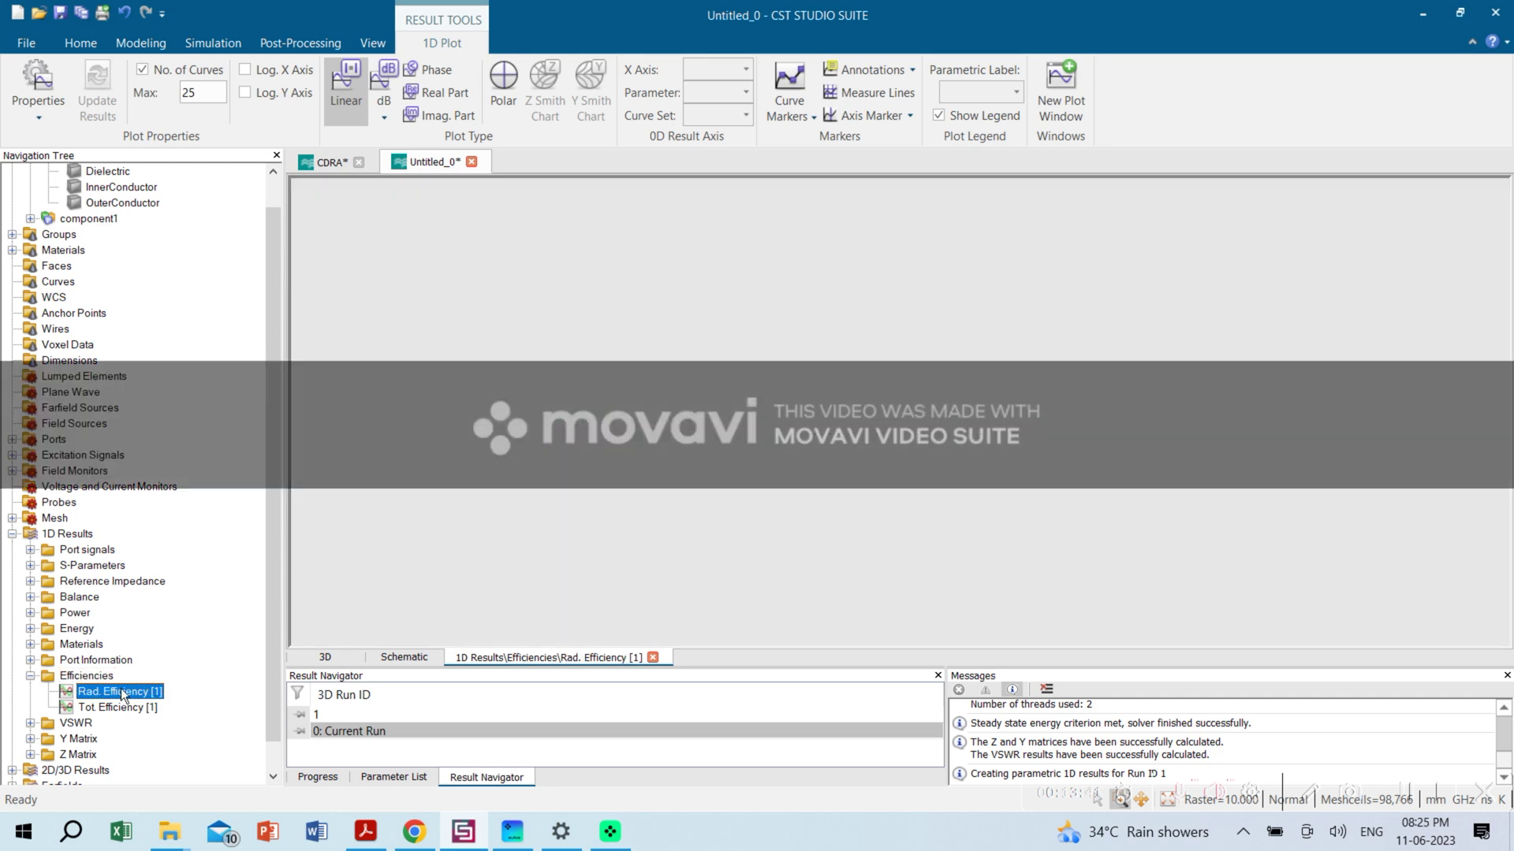
{"action": "left_click", "coordinate": [112, 707]}
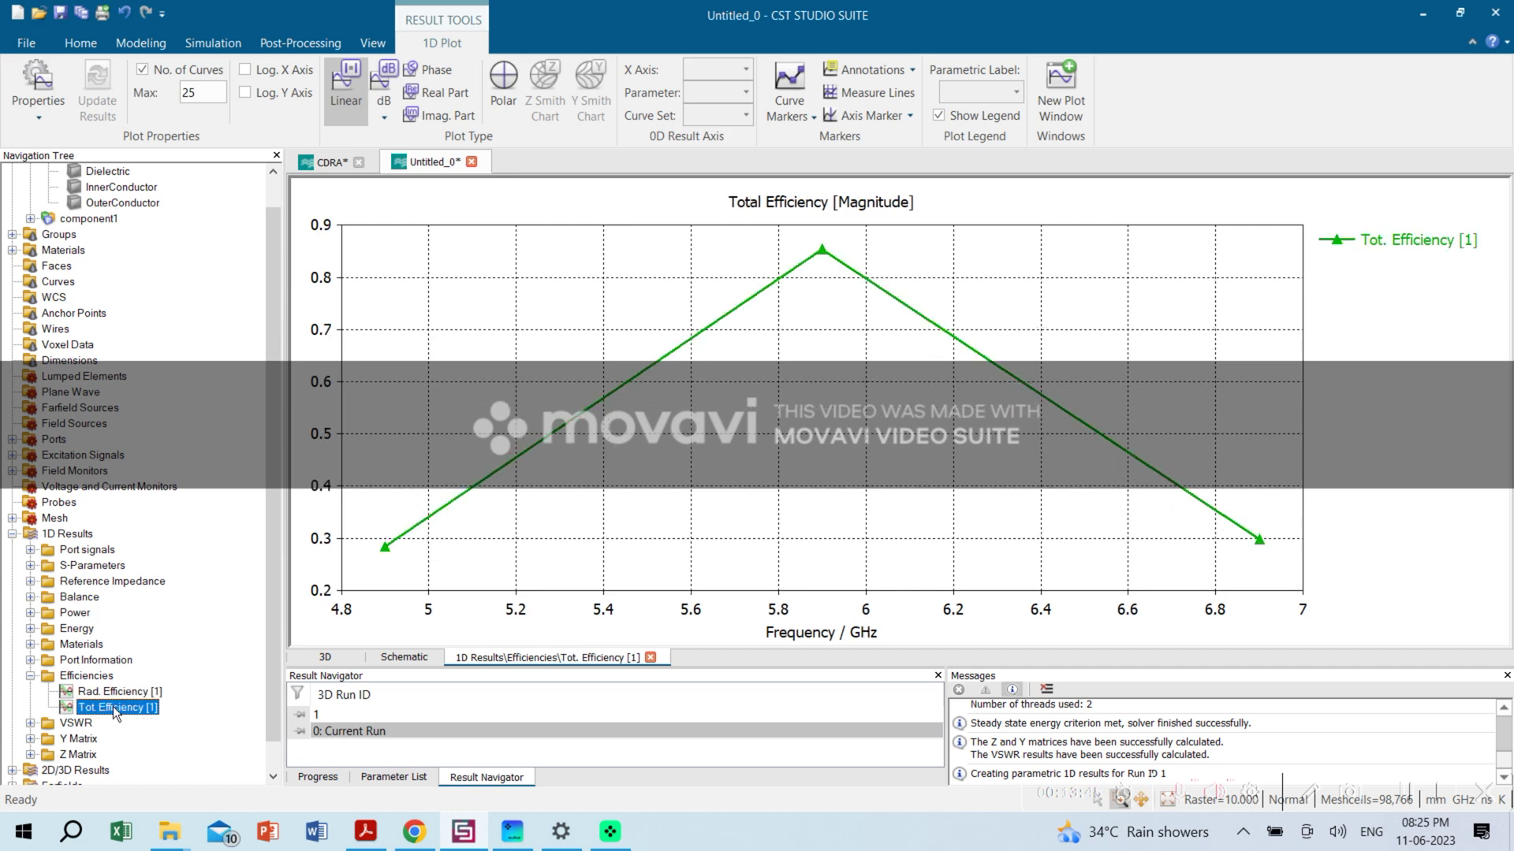
View the VSWR1 curve and the Z1,1 curve of the Z Matrix results
{"action": "left_click", "coordinate": [30, 723]}
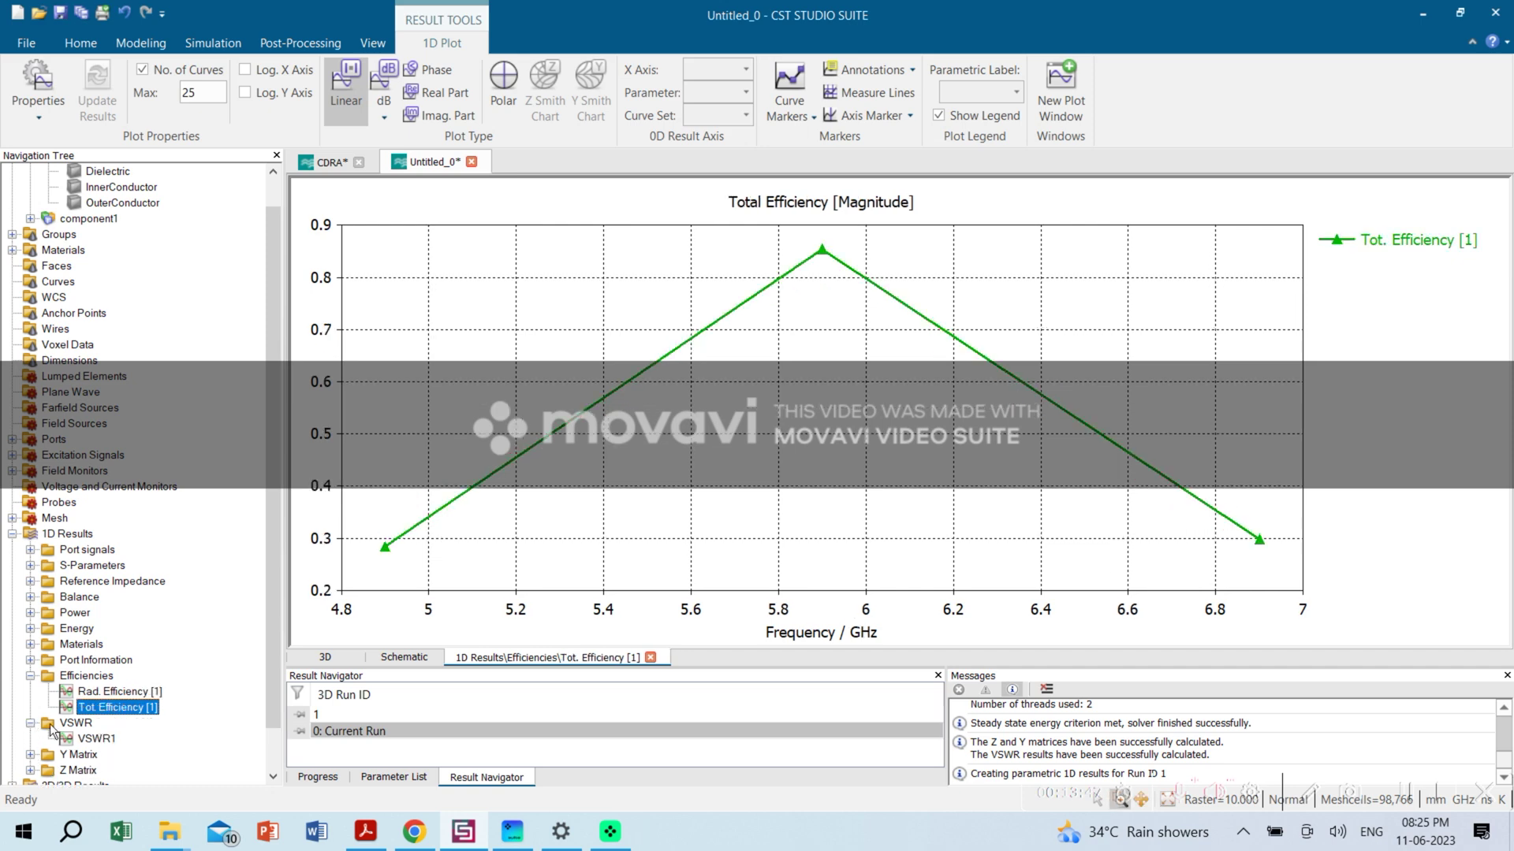
{"action": "left_click", "coordinate": [93, 739]}
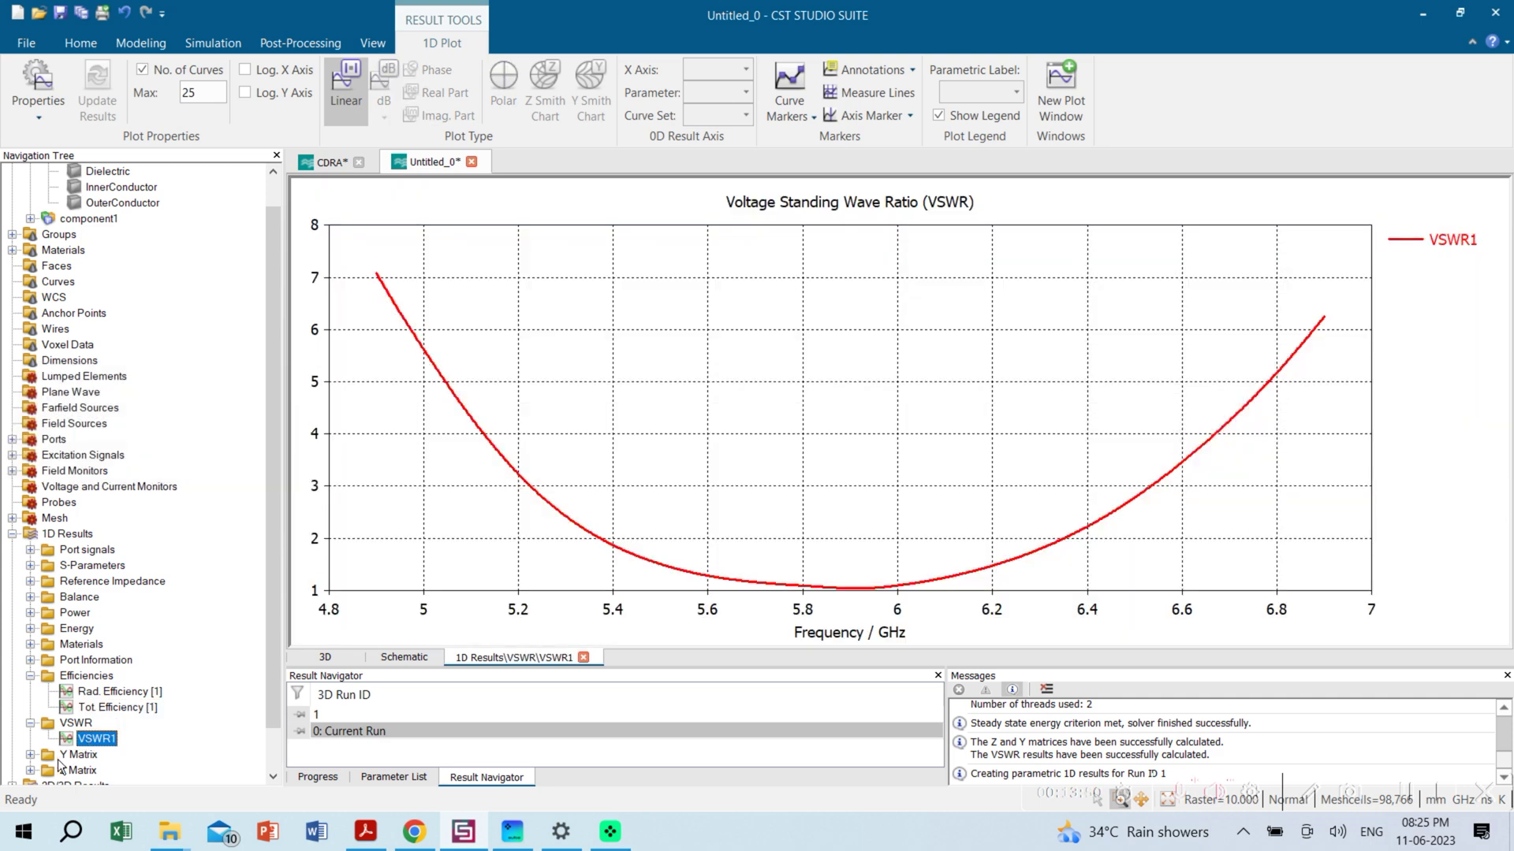
{"action": "scroll", "coordinate": [39, 769], "scroll_direction": "down", "scroll_amount": 1}
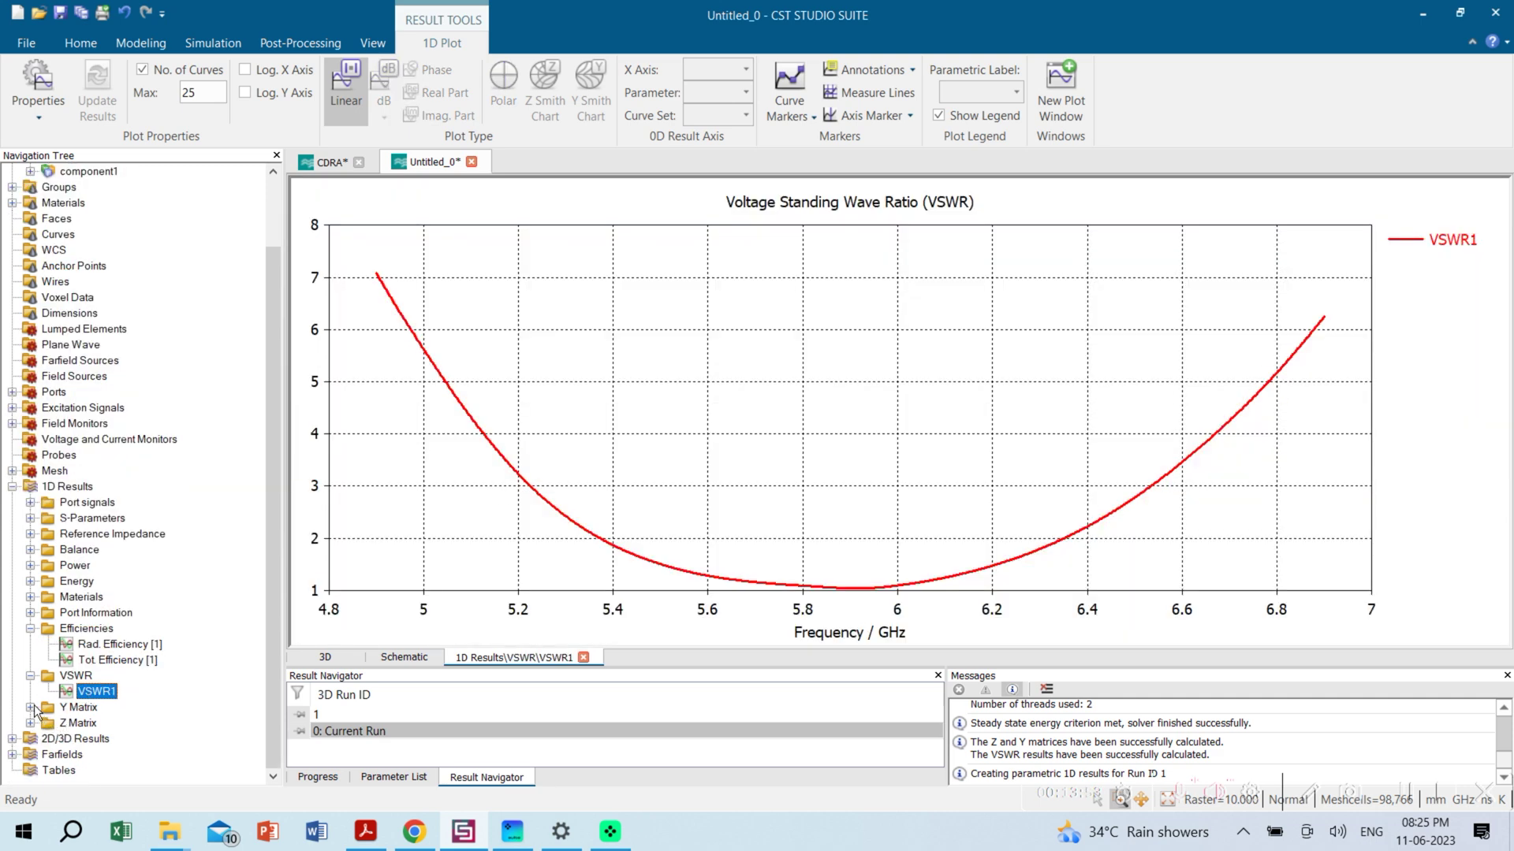
{"action": "left_click", "coordinate": [30, 707]}
{"action": "left_click", "coordinate": [30, 739]}
{"action": "left_click", "coordinate": [86, 755]}
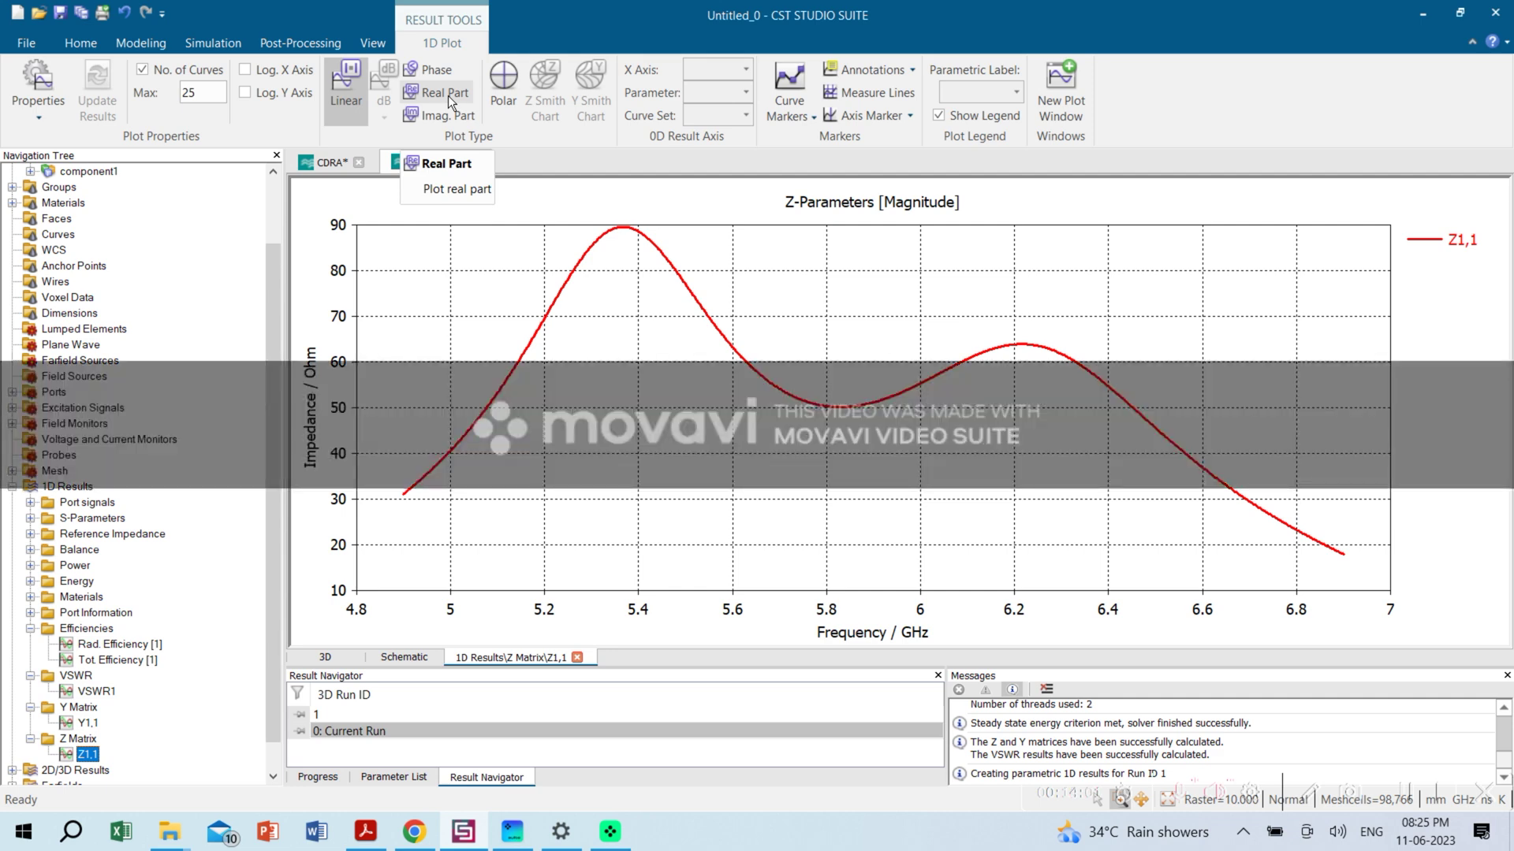
Compare the real and imaginary parts of Z1,1, ending on the real part
{"action": "left_click", "coordinate": [447, 97]}
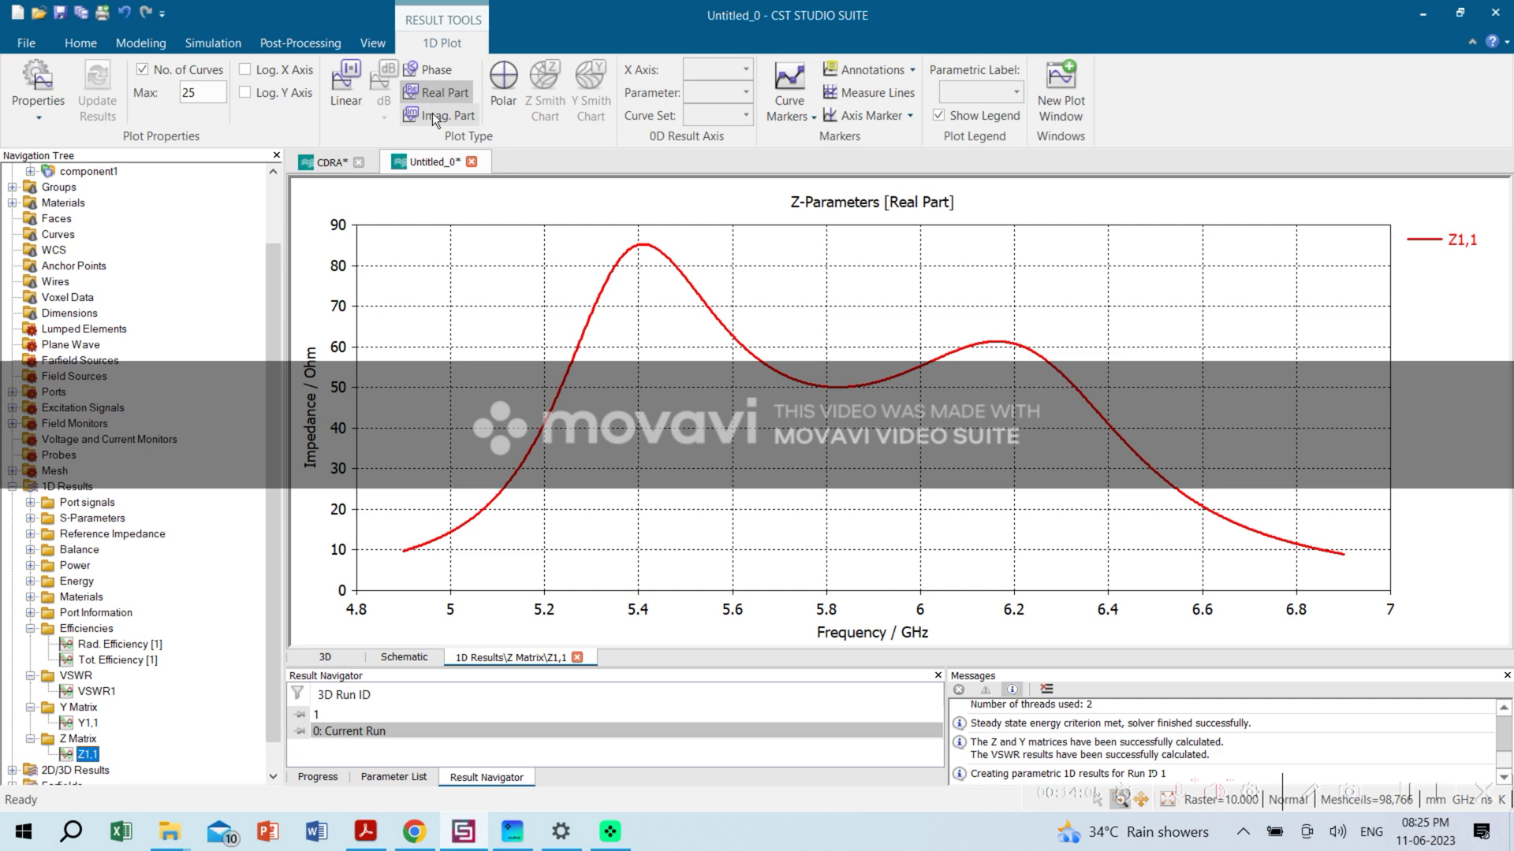
{"action": "left_click", "coordinate": [432, 112]}
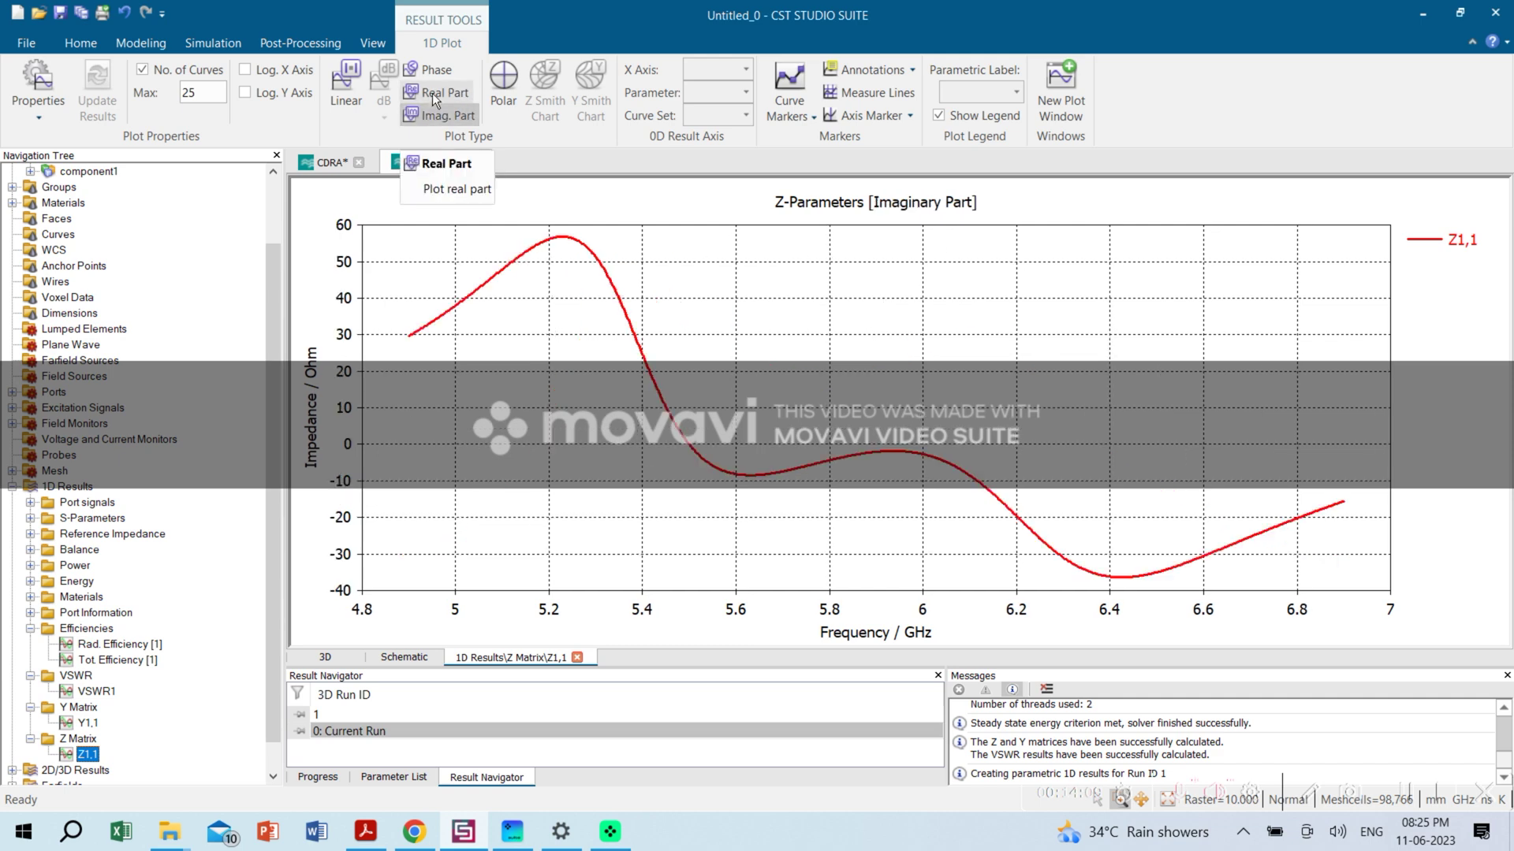
{"action": "left_click", "coordinate": [432, 93]}
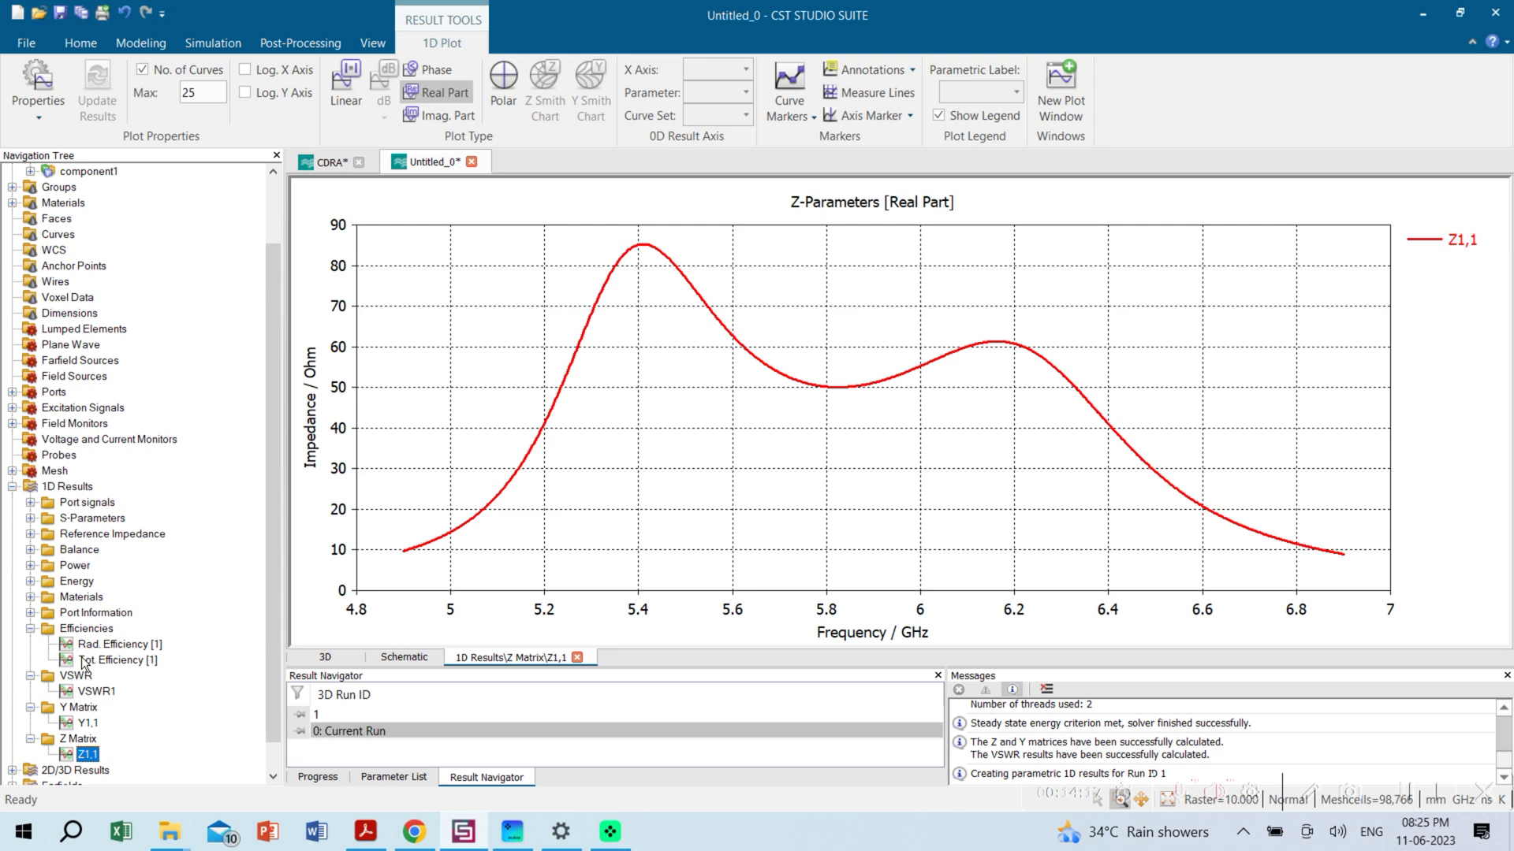
Display the 3D farfield at f=5.9, rotate it for inspection, and set the plotted quantity to Realized Gain
{"action": "scroll", "coordinate": [83, 658], "scroll_direction": "down", "scroll_amount": 1}
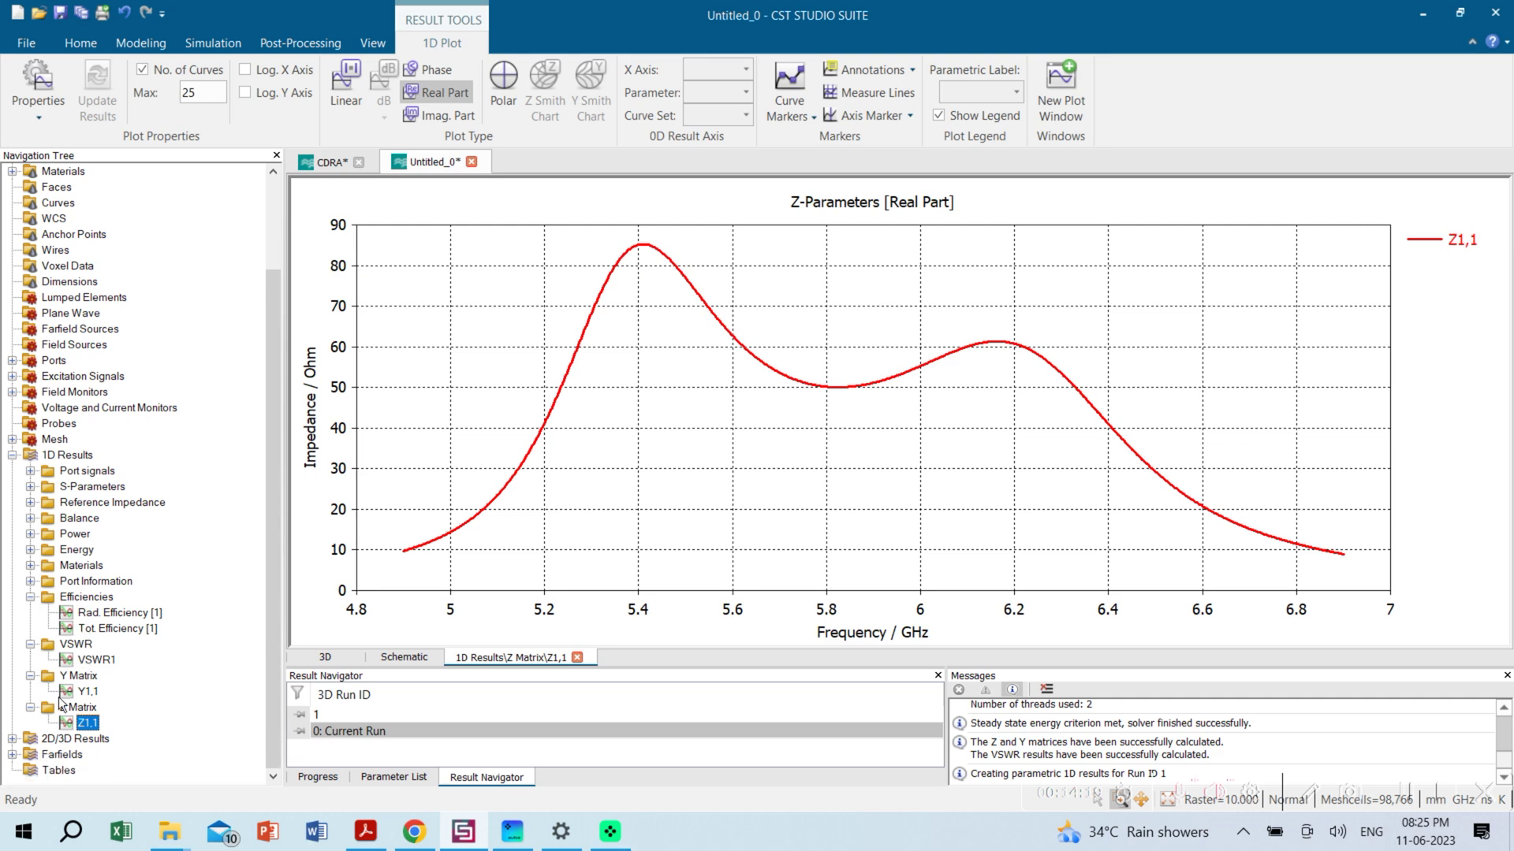
{"action": "left_click", "coordinate": [12, 754]}
{"action": "left_click", "coordinate": [88, 755]}
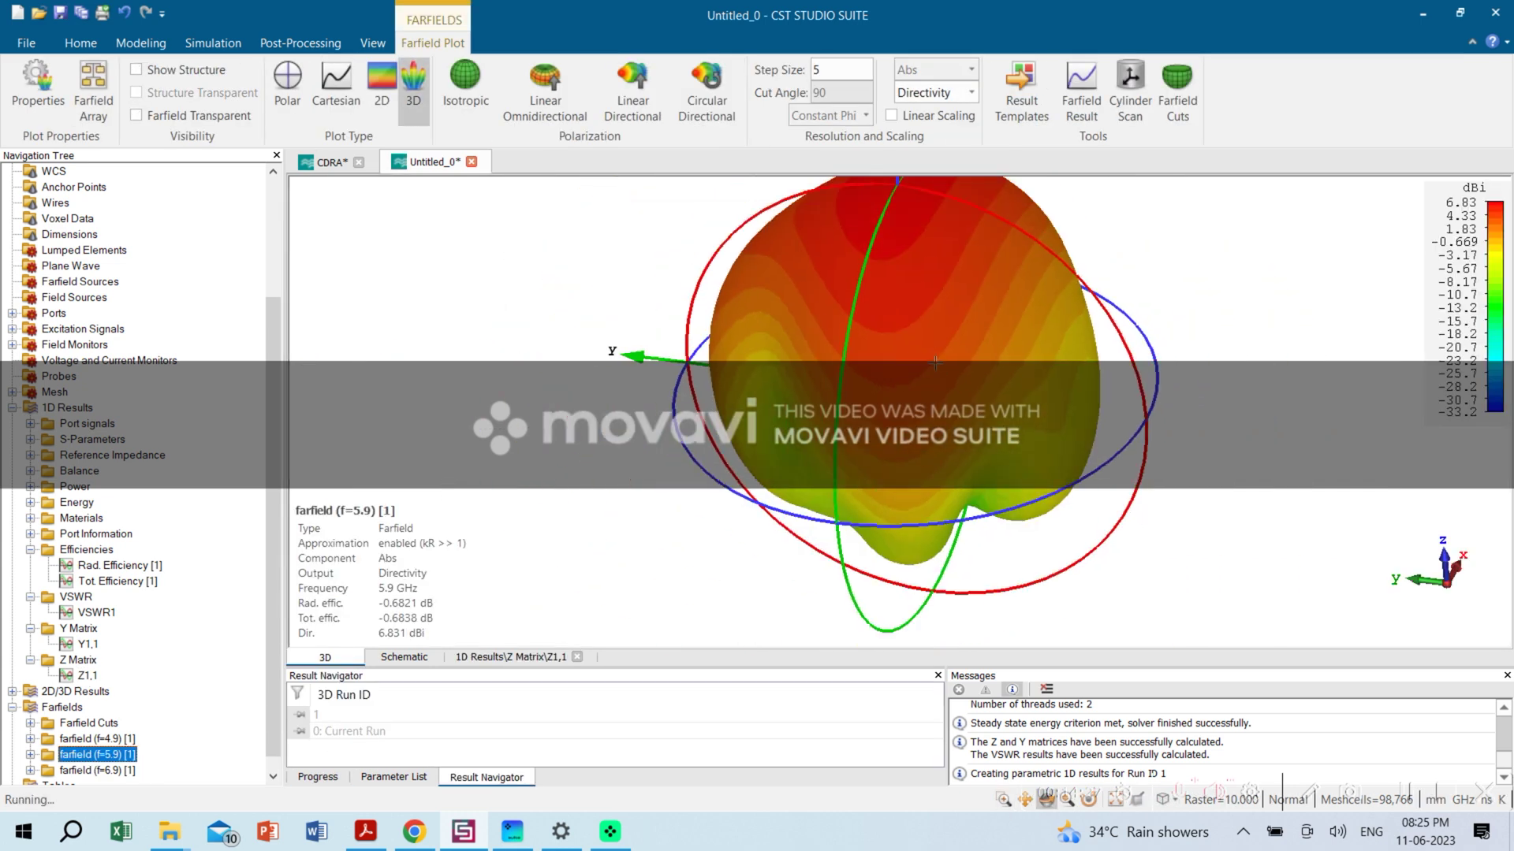
{"action": "left_click_drag", "start_coordinate": [935, 362], "coordinate": [972, 341]}
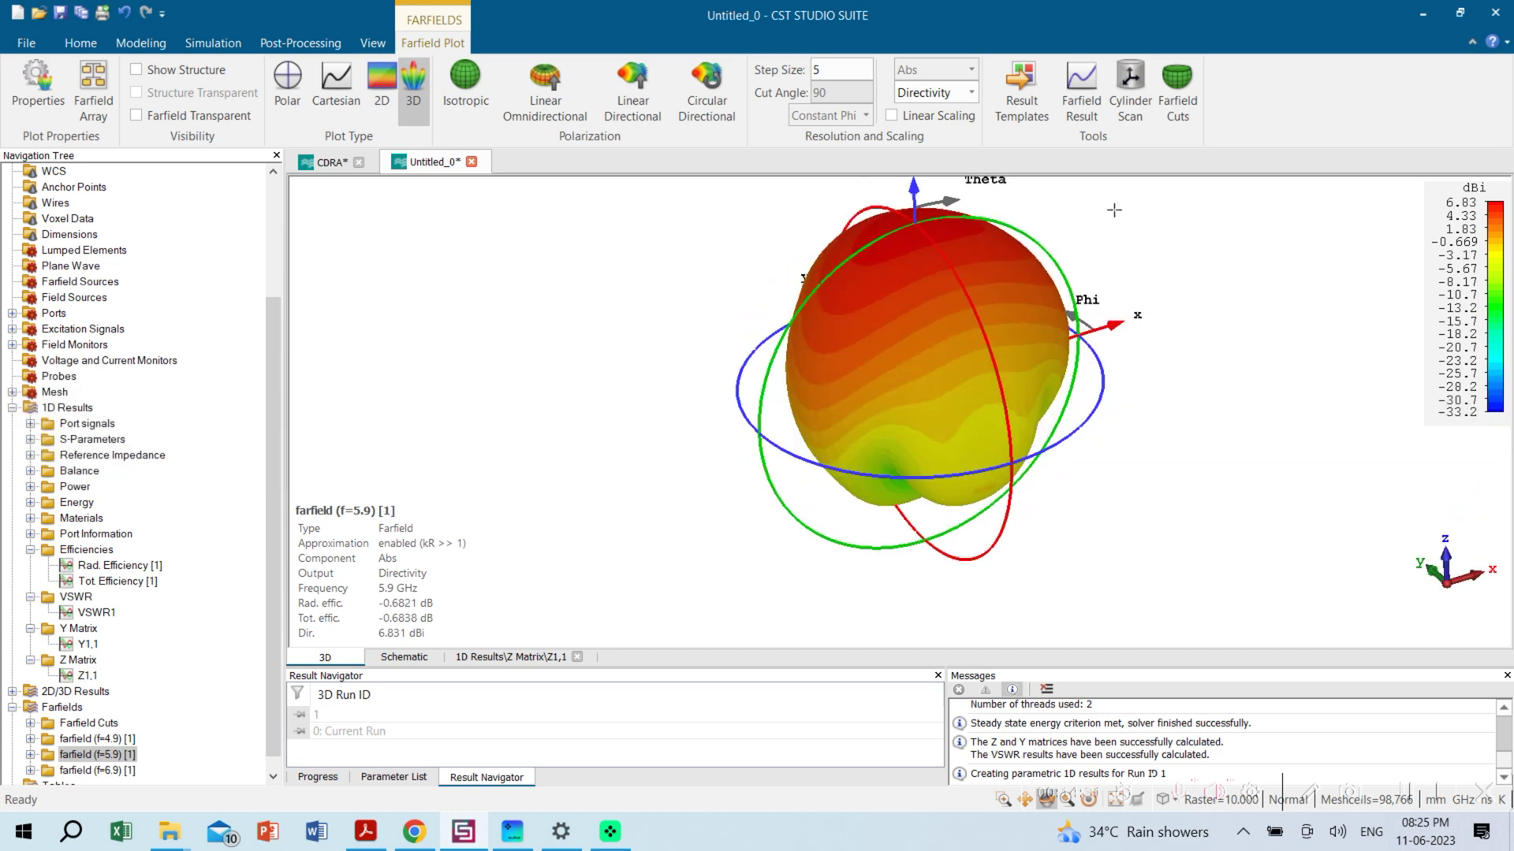
{"action": "left_click", "coordinate": [969, 94]}
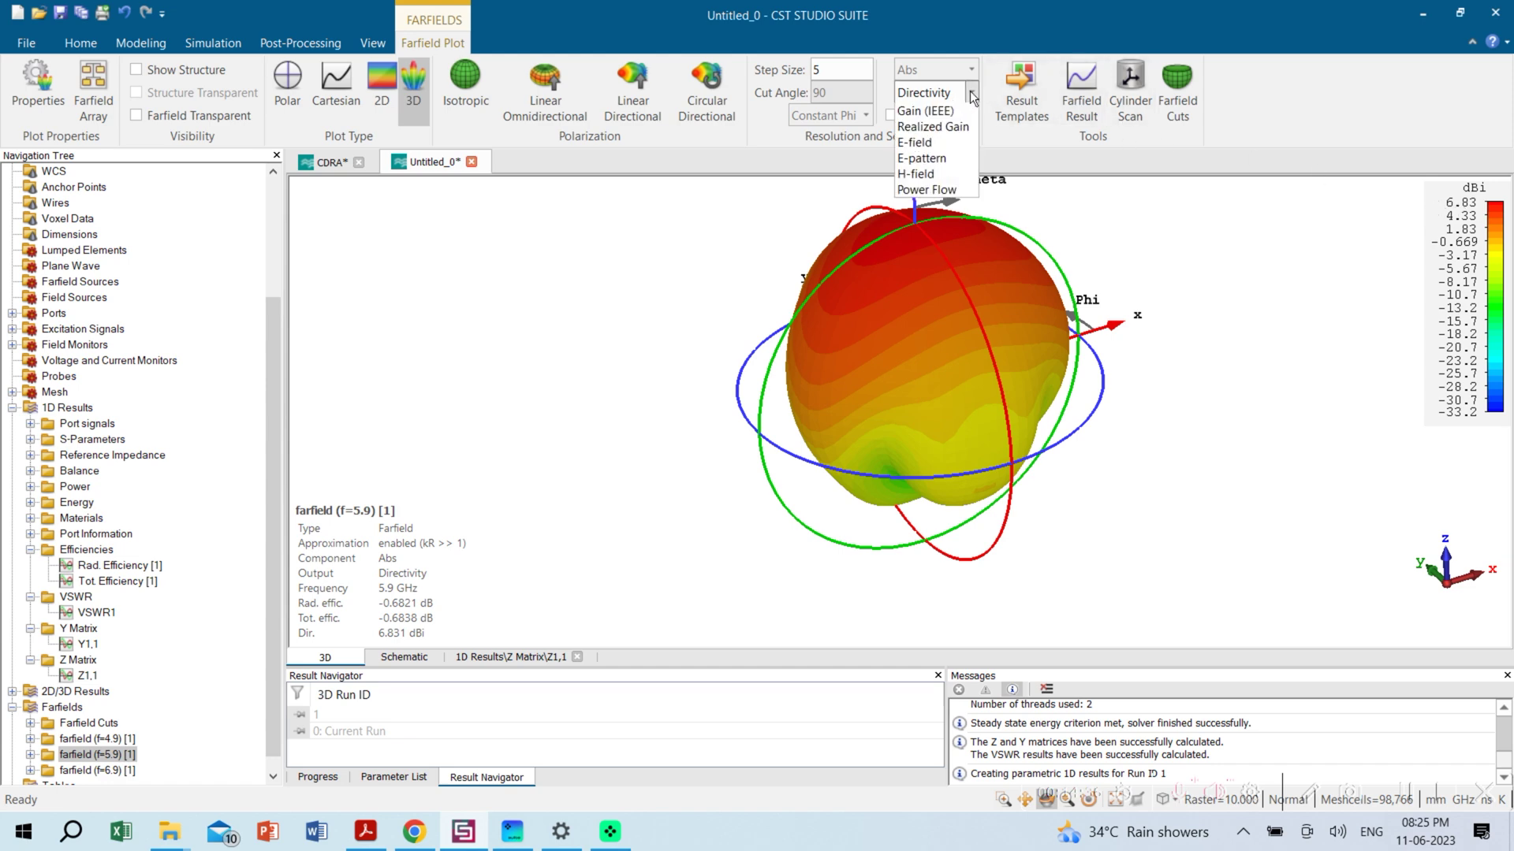
{"action": "left_click", "coordinate": [932, 145]}
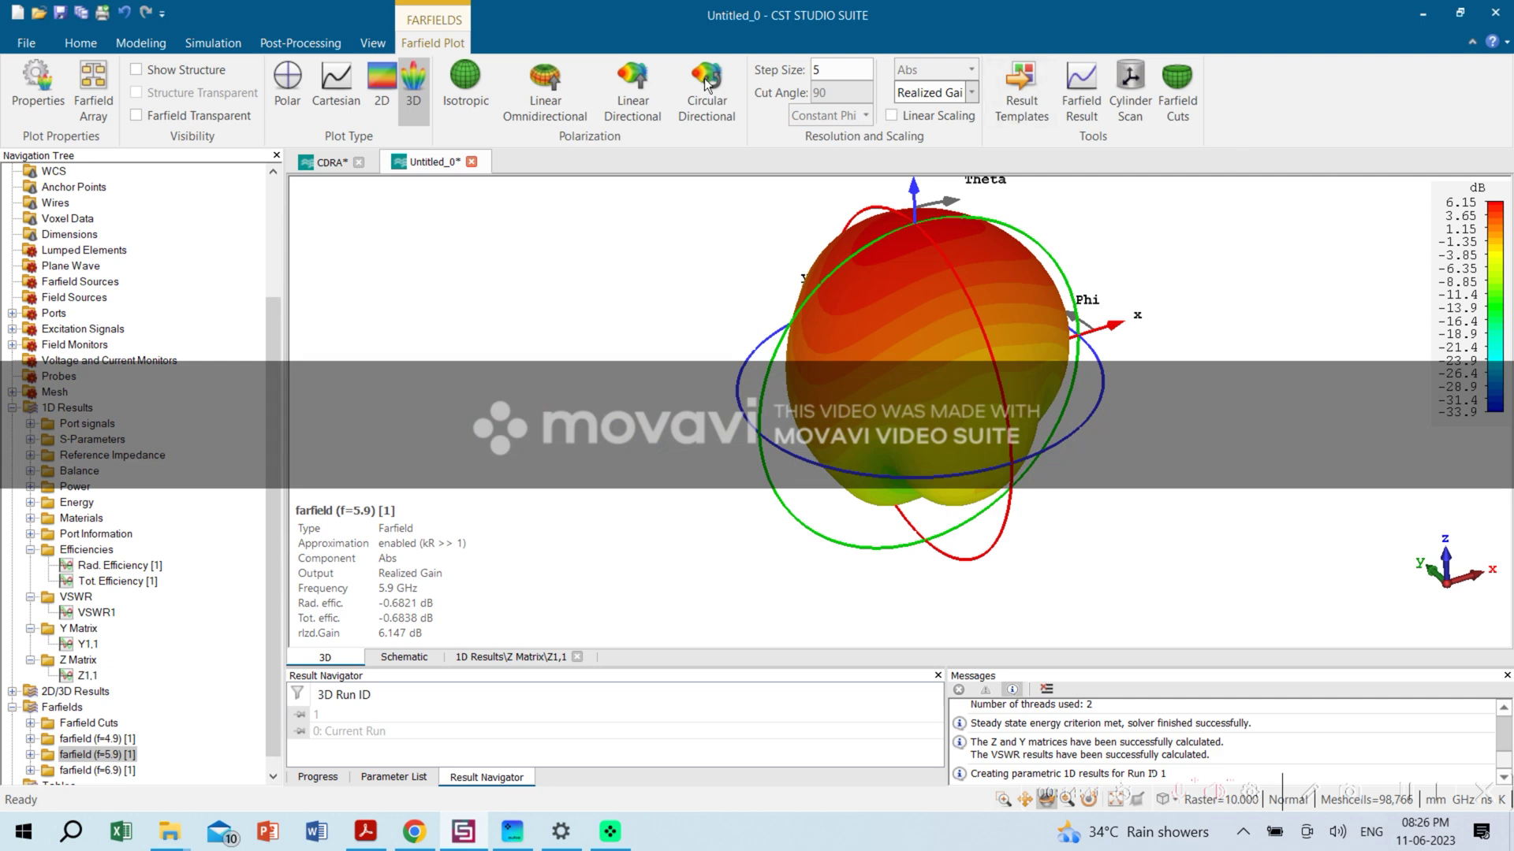
Show the 5.9 GHz realized gain as a polar plot with the structure overlaid, and set the constant-Phi cut angle to 0
{"action": "left_click", "coordinate": [380, 93]}
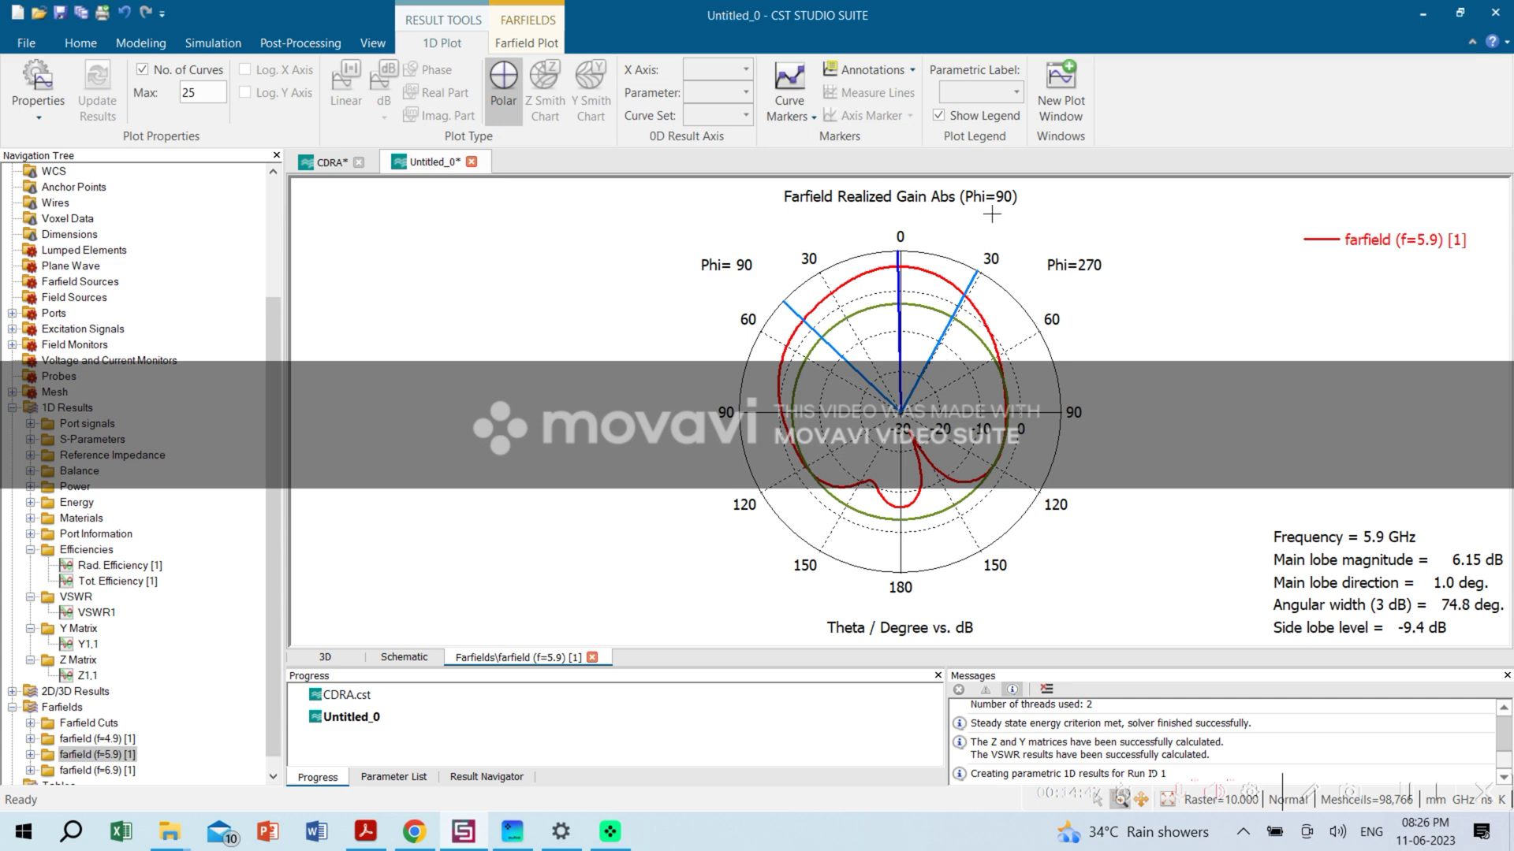
{"action": "left_click", "coordinate": [508, 45]}
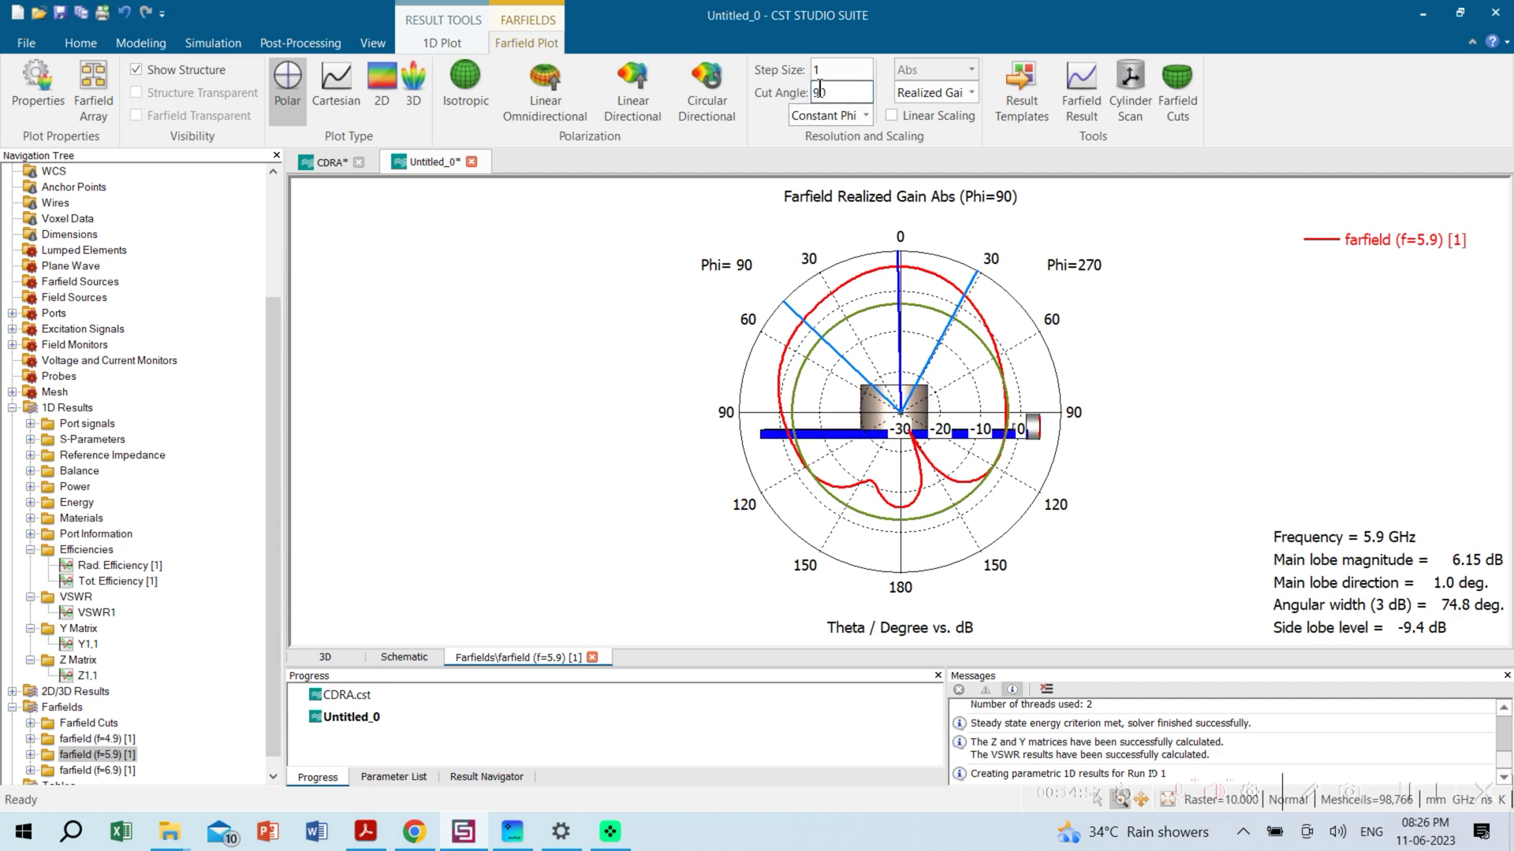
{"action": "double_click", "coordinate": [851, 93]}
{"action": "type", "text": "0"}
{"action": "key", "text": "Return"}
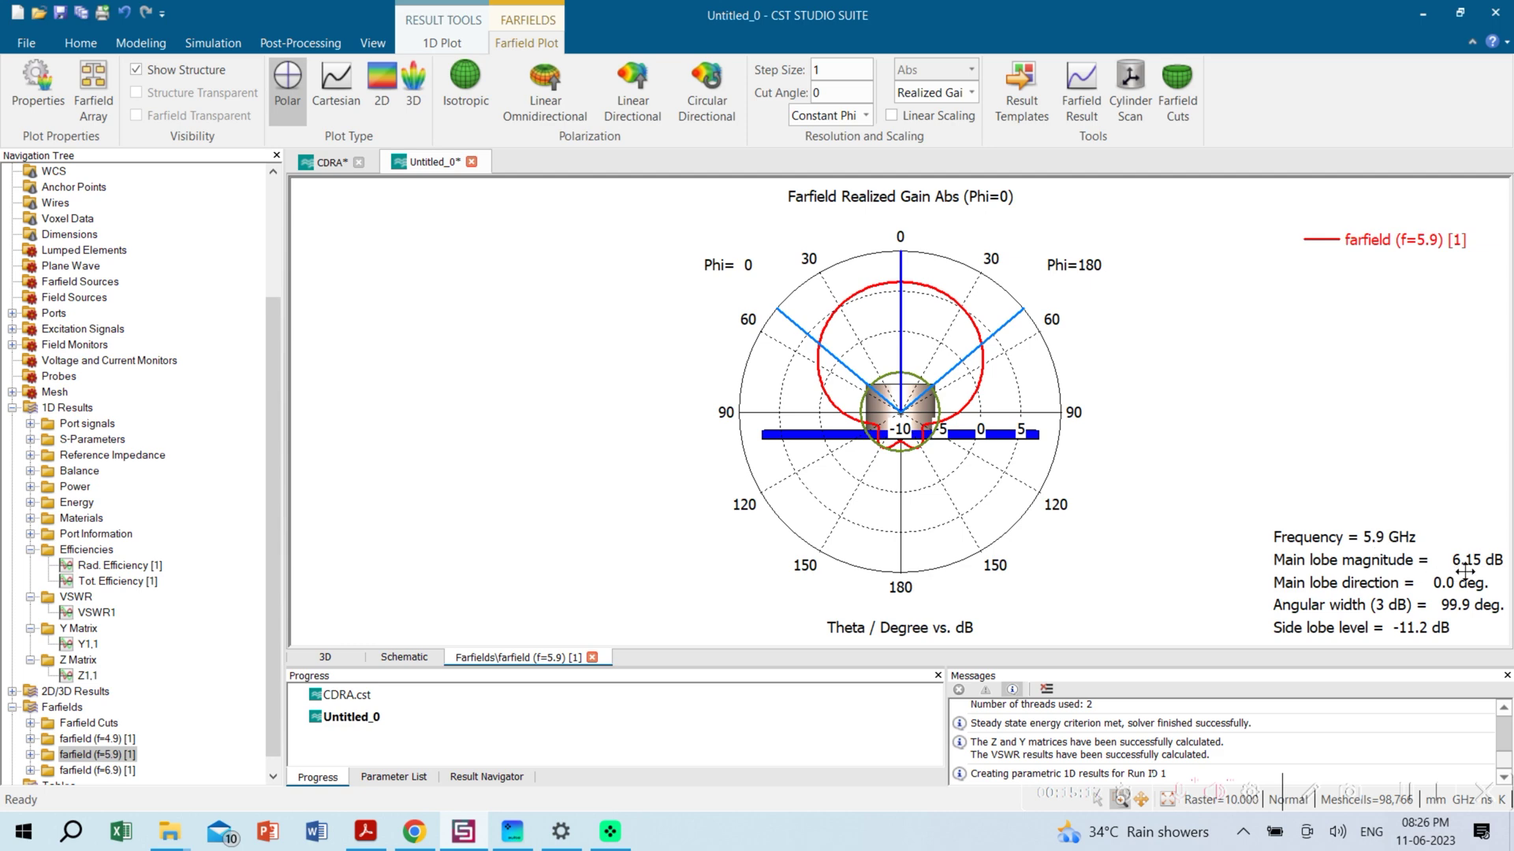
{"action": "scroll", "coordinate": [115, 699], "scroll_direction": "down", "scroll_amount": 1}
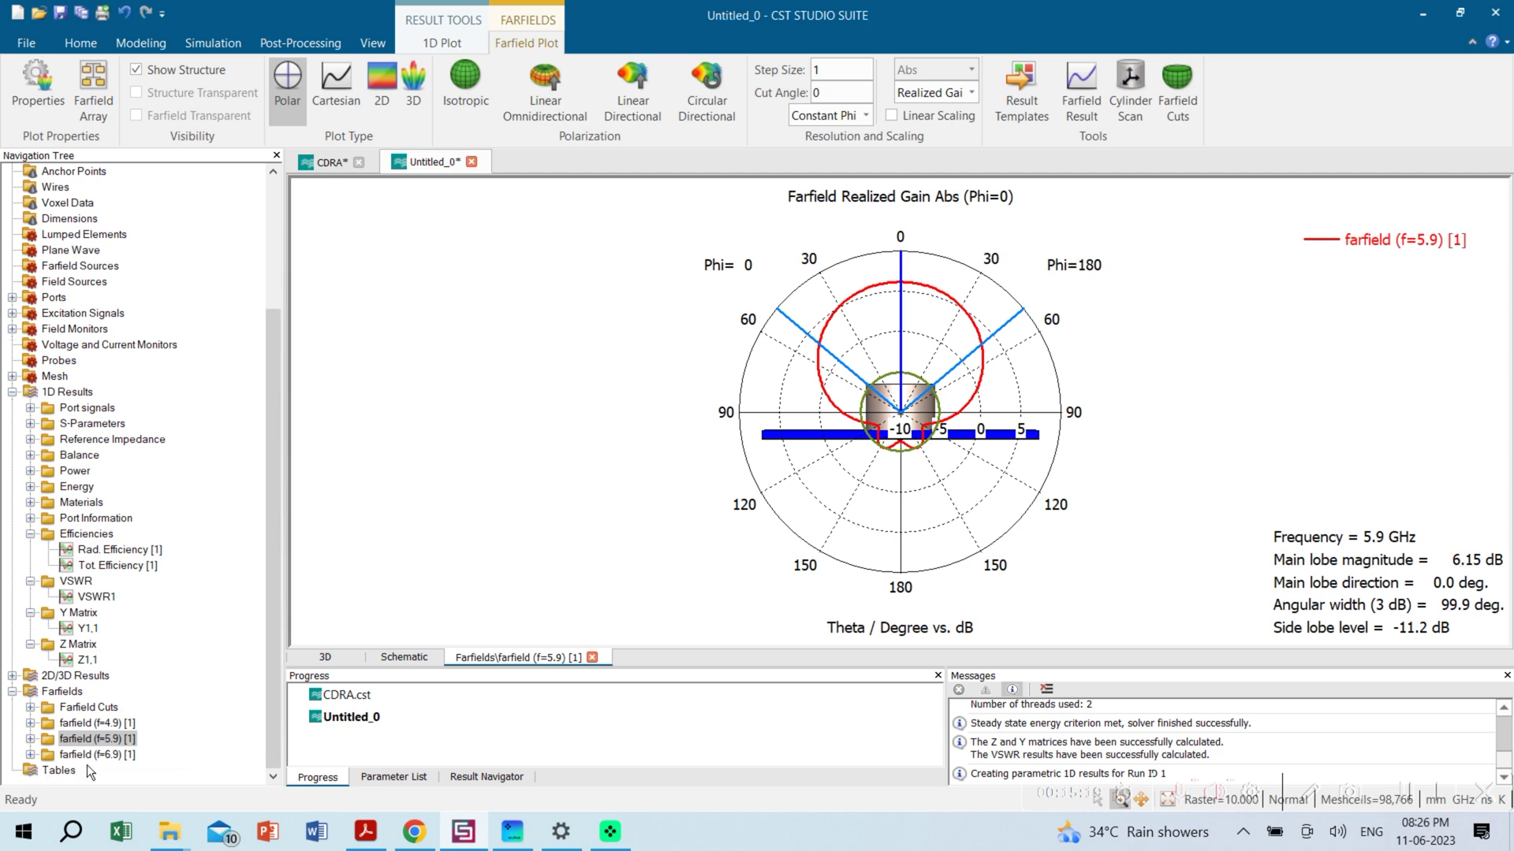